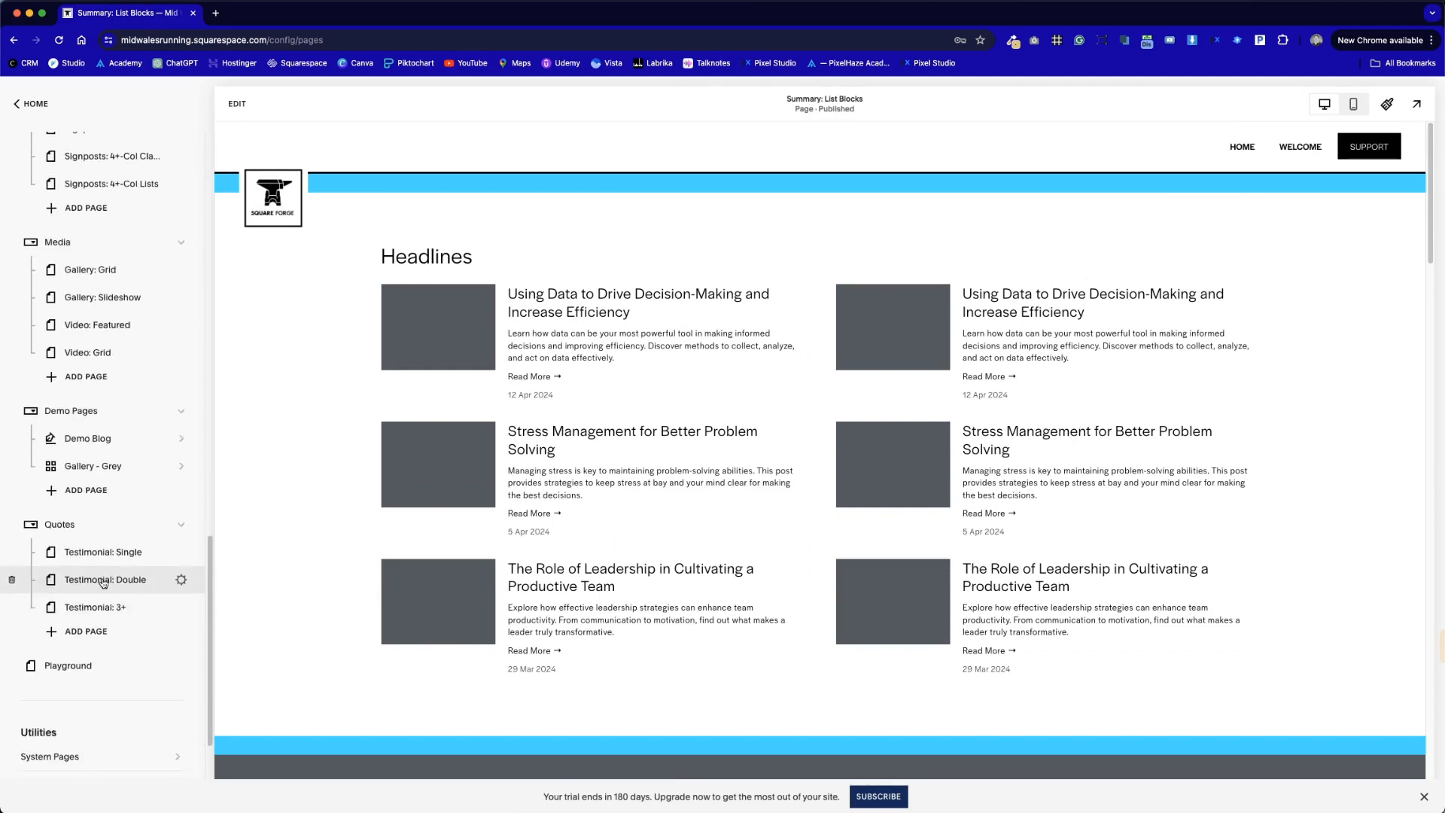
Open the Signposts: 3-Col Classic page, review its three-column sections, and check the image signpost section in edit mode
{"action": "scroll", "coordinate": [126, 525], "scroll_direction": "up", "scroll_amount": 5}
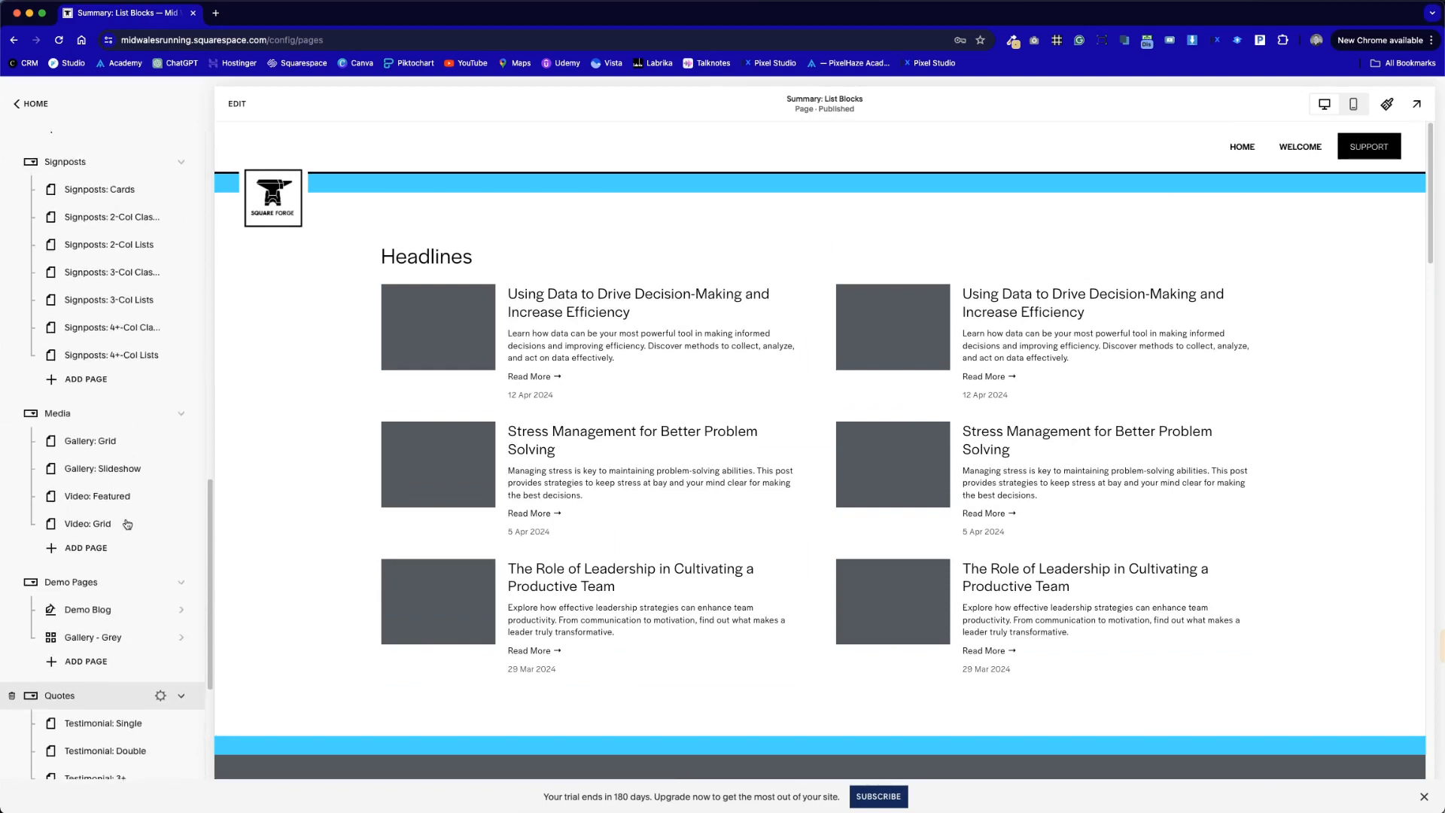
{"action": "scroll", "coordinate": [126, 524], "scroll_direction": "up", "scroll_amount": 6}
{"action": "left_click", "coordinate": [151, 466]}
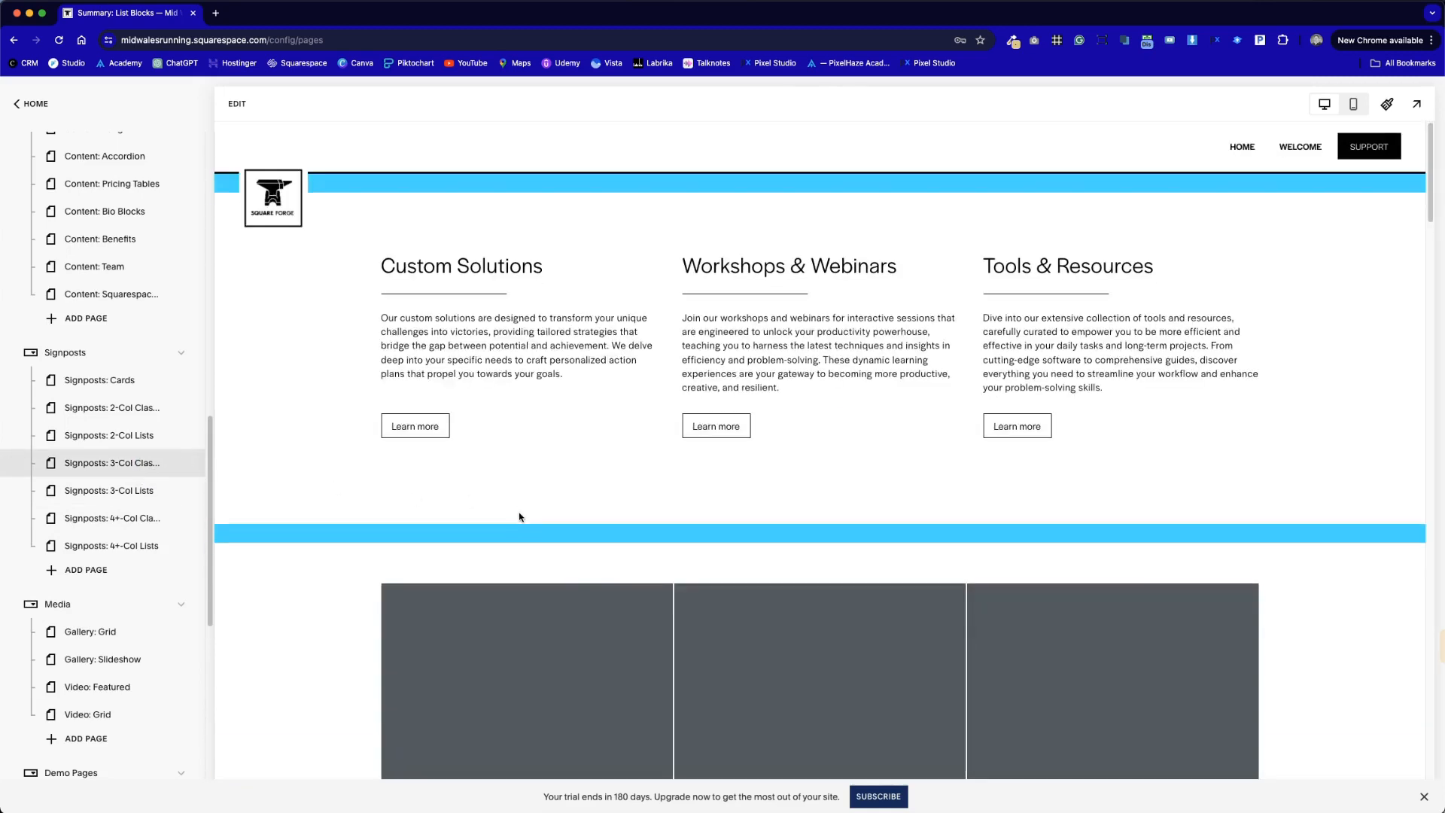
{"action": "scroll", "coordinate": [638, 555], "scroll_direction": "down", "scroll_amount": 6}
{"action": "scroll", "coordinate": [638, 554], "scroll_direction": "up", "scroll_amount": 2}
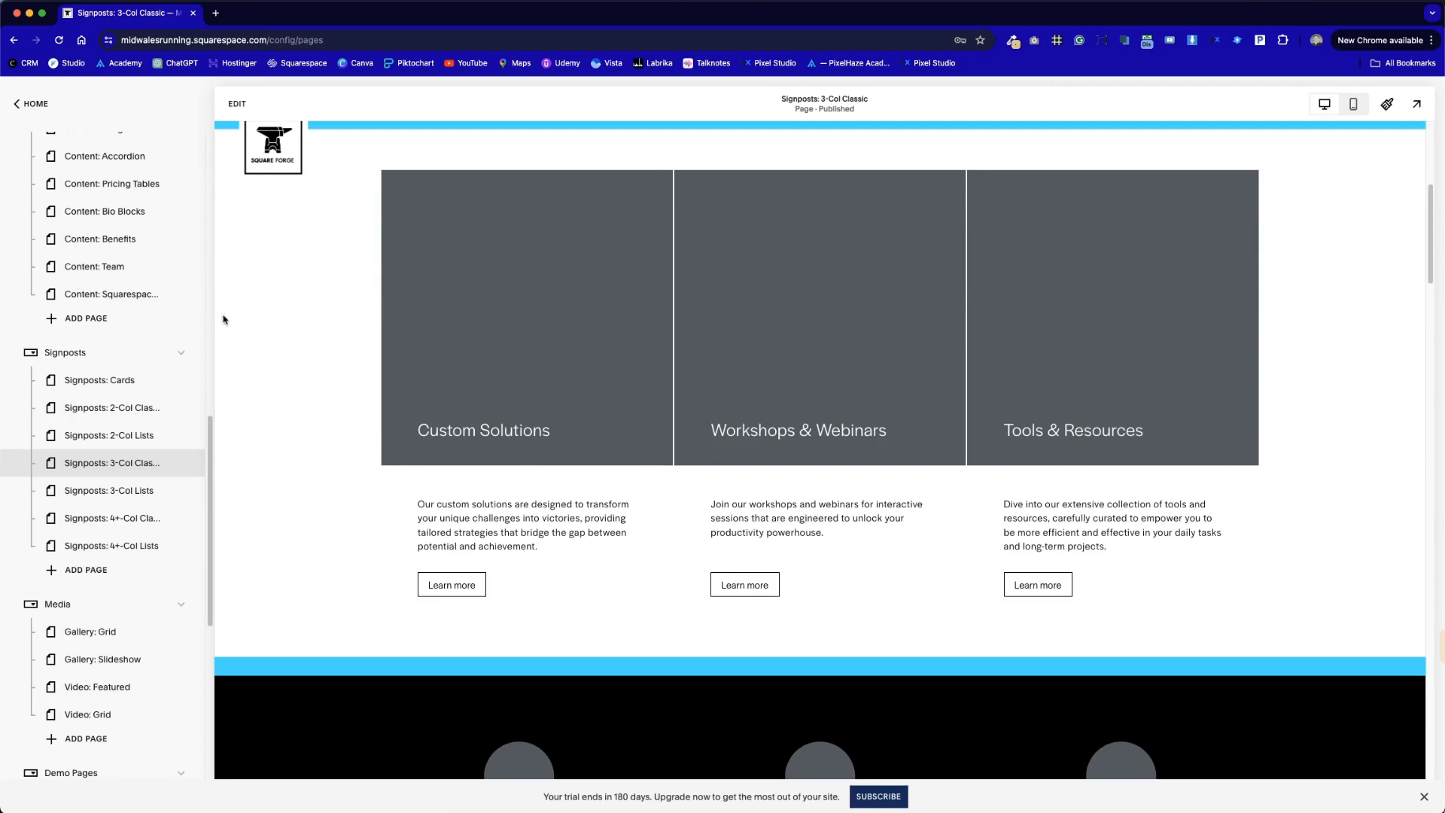
{"action": "scroll", "coordinate": [1217, 553], "scroll_direction": "down", "scroll_amount": 6}
{"action": "scroll", "coordinate": [1216, 556], "scroll_direction": "up", "scroll_amount": 8}
{"action": "scroll", "coordinate": [1216, 557], "scroll_direction": "down", "scroll_amount": 1}
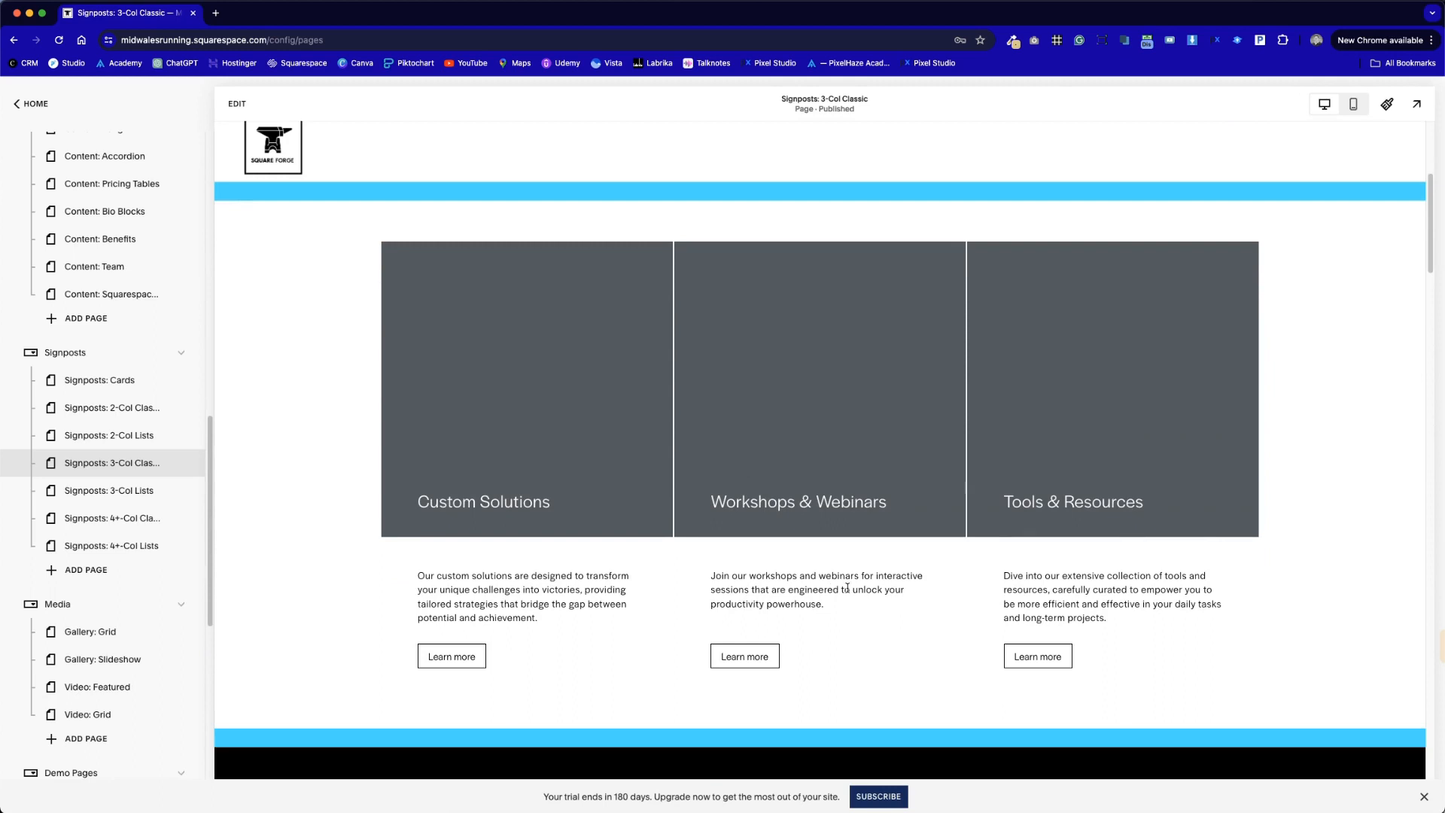
{"action": "left_click", "coordinate": [237, 103]}
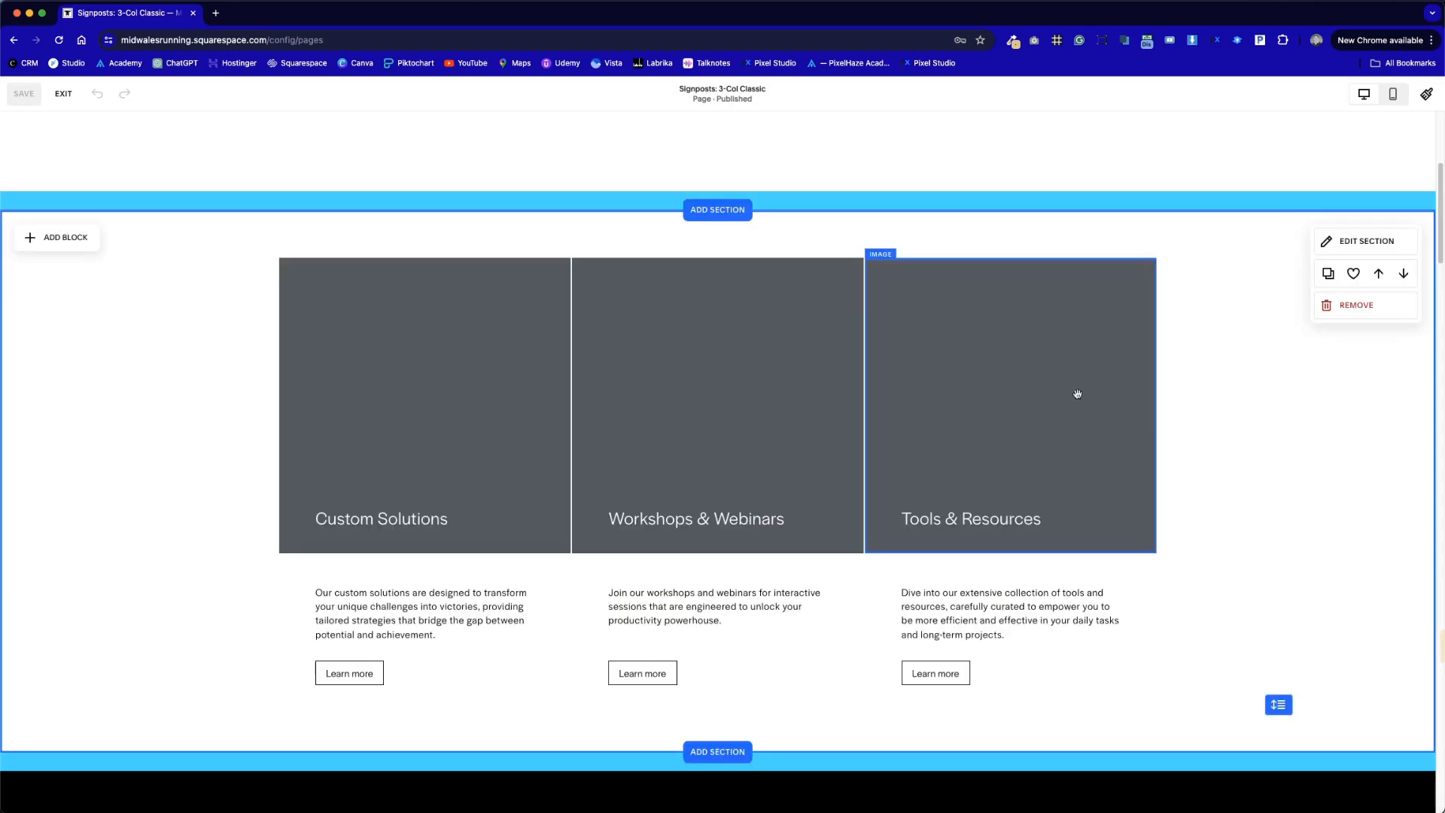
{"action": "left_click", "coordinate": [63, 93]}
Open the empty Welcome page from the main navigation for editing
{"action": "scroll", "coordinate": [113, 377], "scroll_direction": "up", "scroll_amount": 10}
{"action": "left_click", "coordinate": [72, 242]}
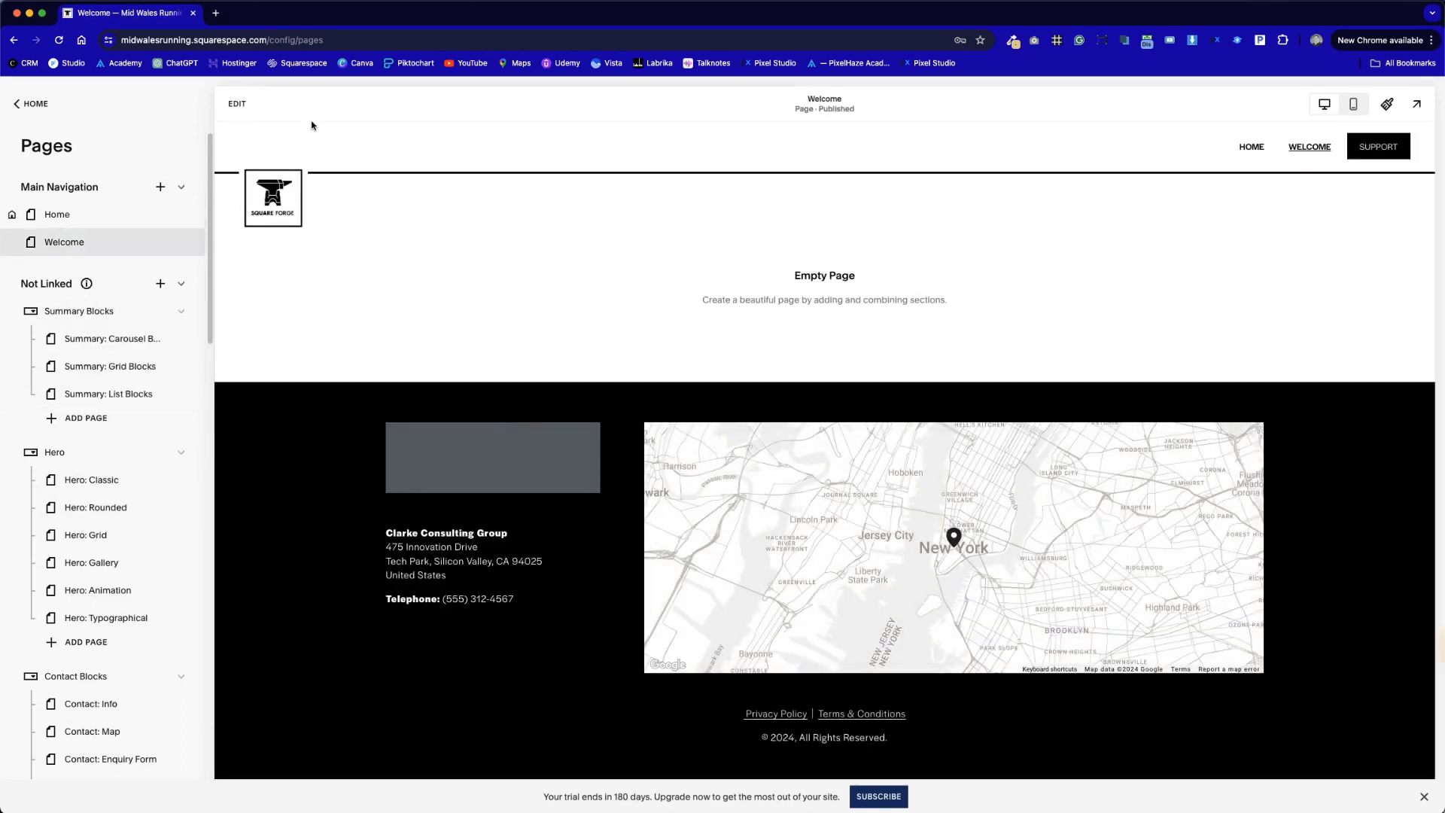
{"action": "left_click", "coordinate": [237, 104]}
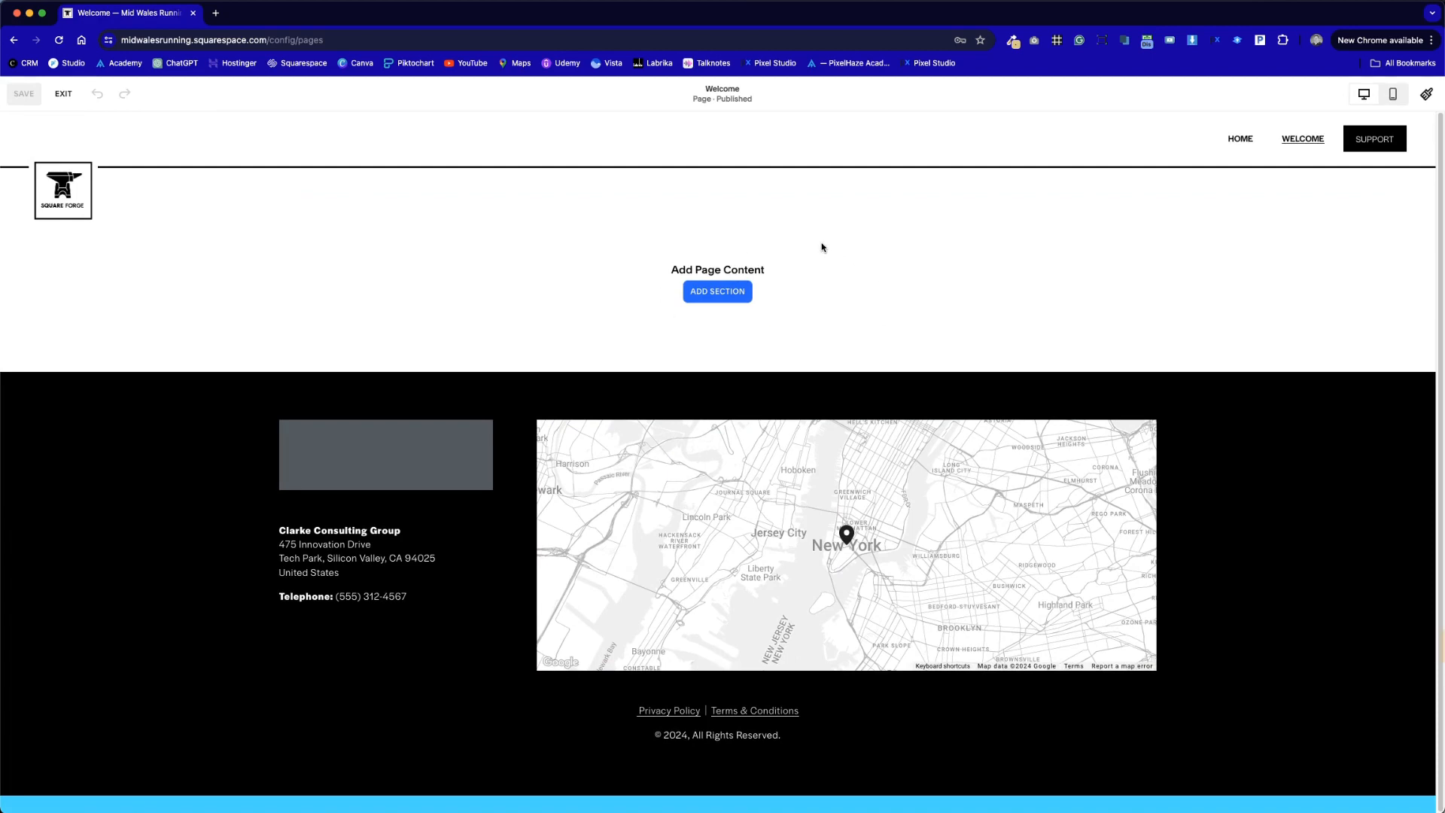
Add the saved three-column image signpost section to the Welcome page
{"action": "left_click", "coordinate": [742, 297]}
{"action": "scroll", "coordinate": [300, 451], "scroll_direction": "down", "scroll_amount": 5}
{"action": "scroll", "coordinate": [398, 397], "scroll_direction": "up", "scroll_amount": 5}
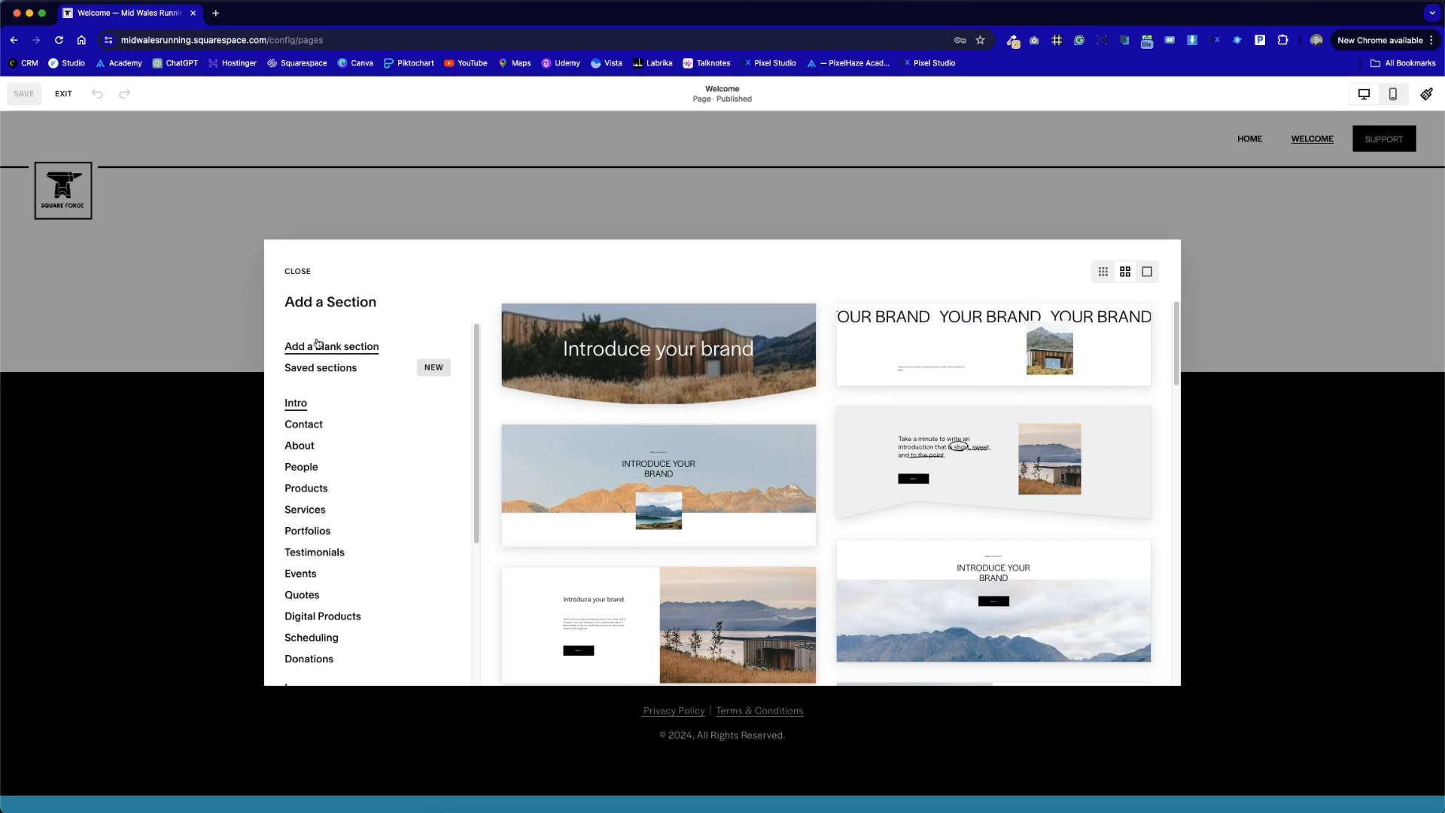
{"action": "left_click", "coordinate": [310, 369]}
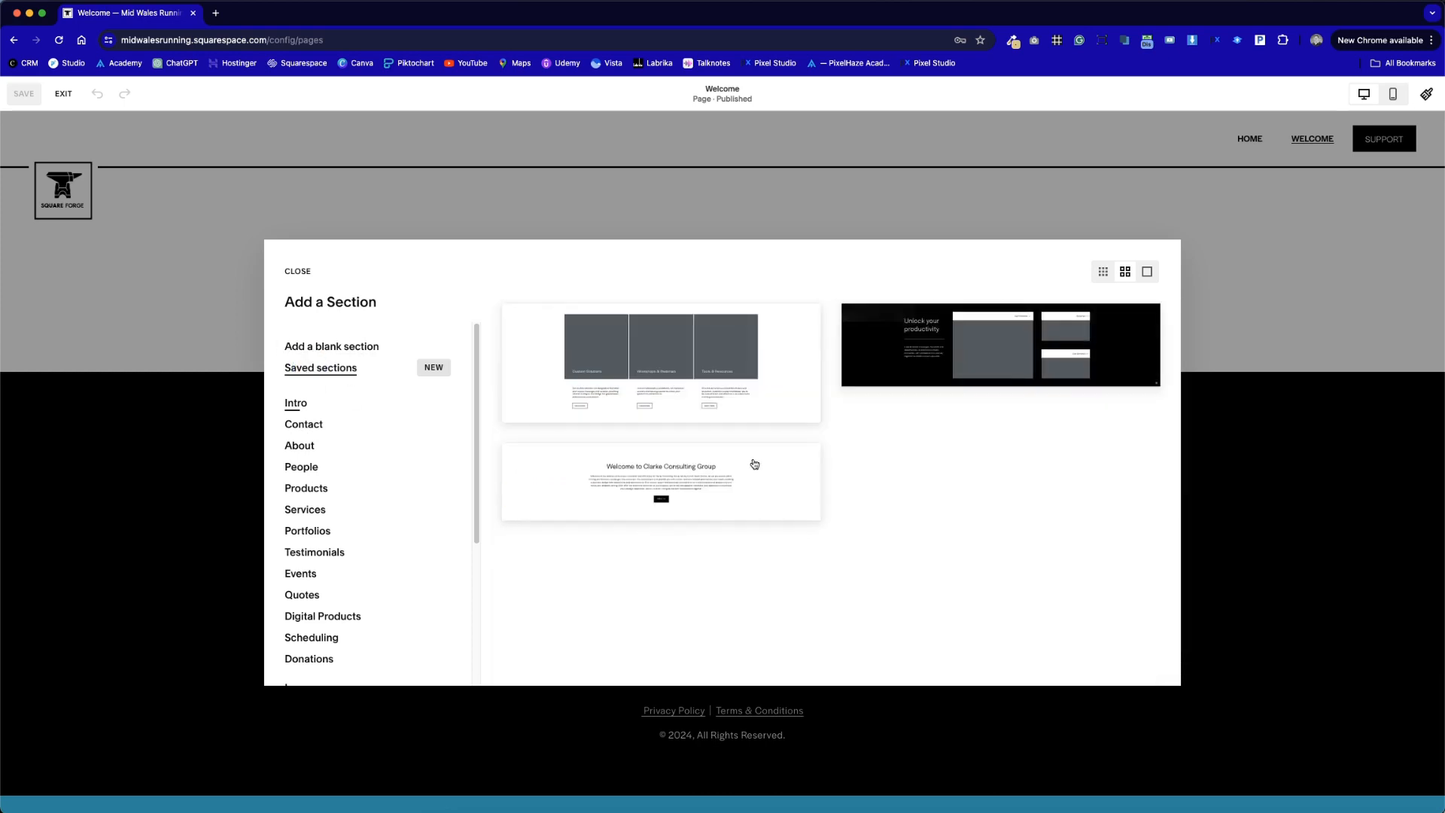
{"action": "left_click", "coordinate": [641, 351]}
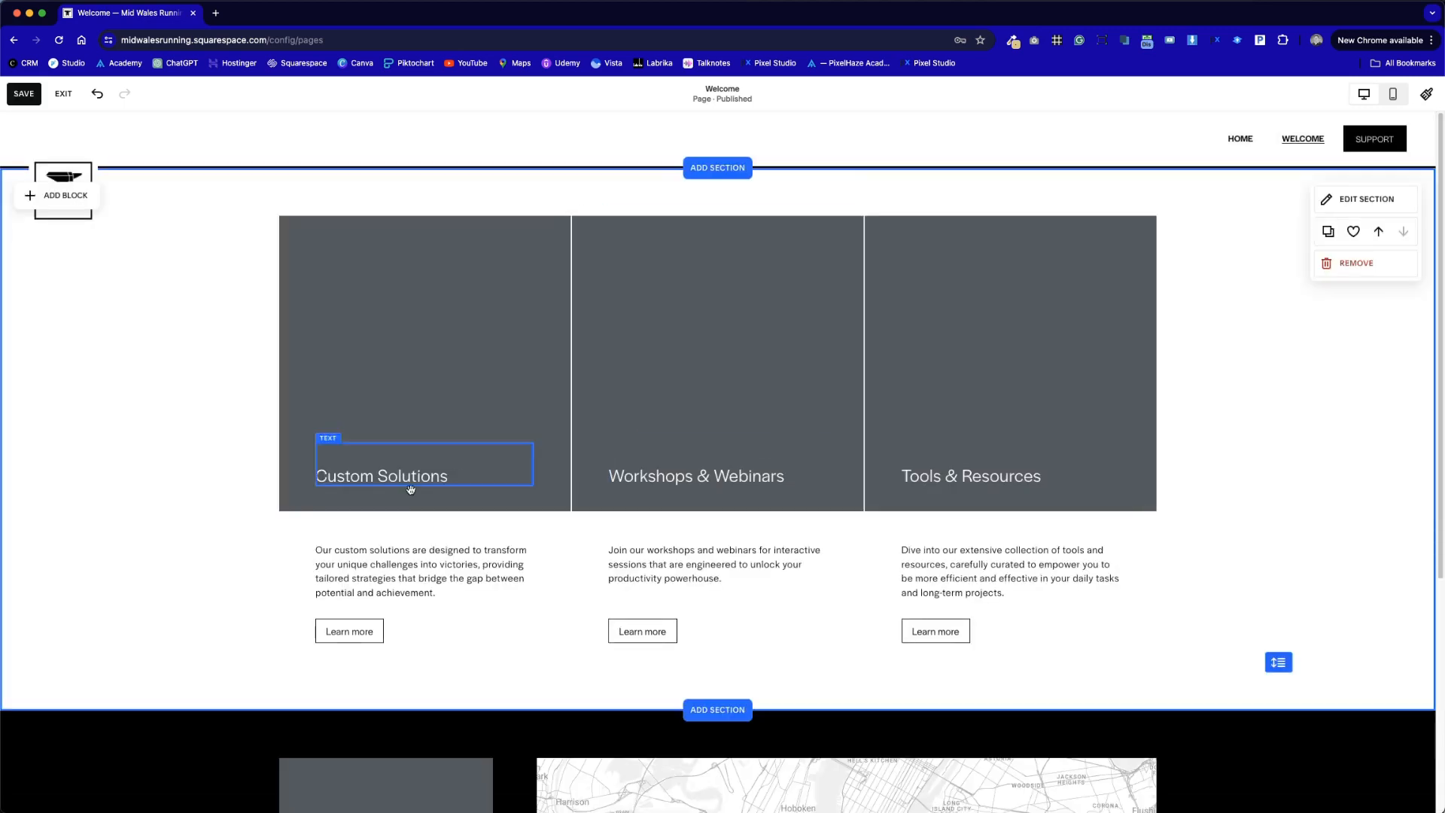
Stretch the Tools & Resources image to the right page edge and the Custom Solutions image to the left page edge
{"action": "left_click_drag", "start_coordinate": [1022, 335], "coordinate": [1046, 335]}
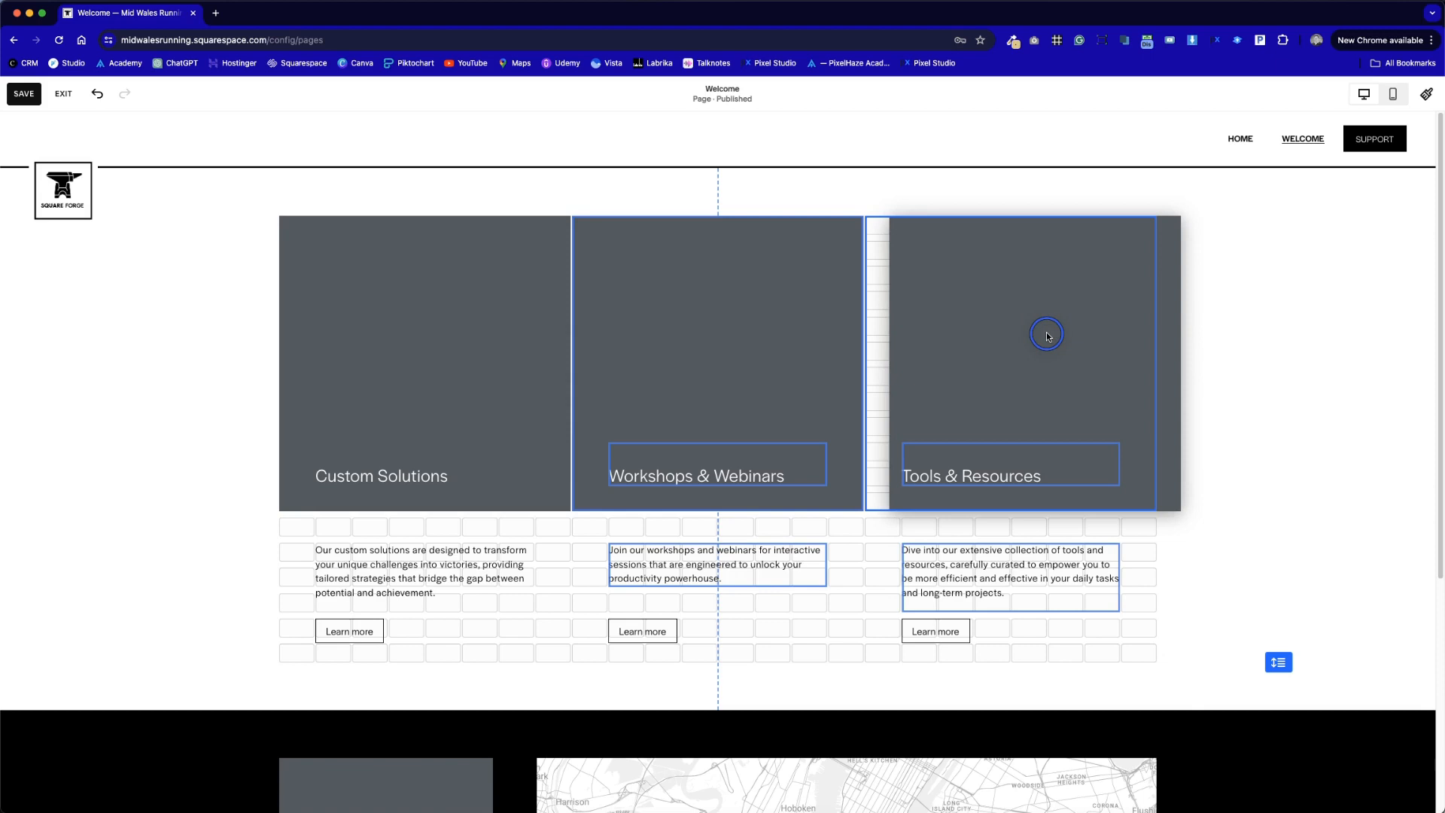
{"action": "mouse_move", "coordinate": [1046, 335]}
{"action": "left_mouse_down"}
{"action": "mouse_move", "coordinate": [1135, 351]}
{"action": "mouse_move", "coordinate": [1152, 329]}
{"action": "mouse_move", "coordinate": [255, 301]}
{"action": "mouse_move", "coordinate": [288, 317]}
{"action": "mouse_move", "coordinate": [1055, 336]}
{"action": "mouse_move", "coordinate": [1030, 340]}
{"action": "left_mouse_up"}
{"action": "left_click_drag", "start_coordinate": [1155, 367], "coordinate": [1347, 393]}
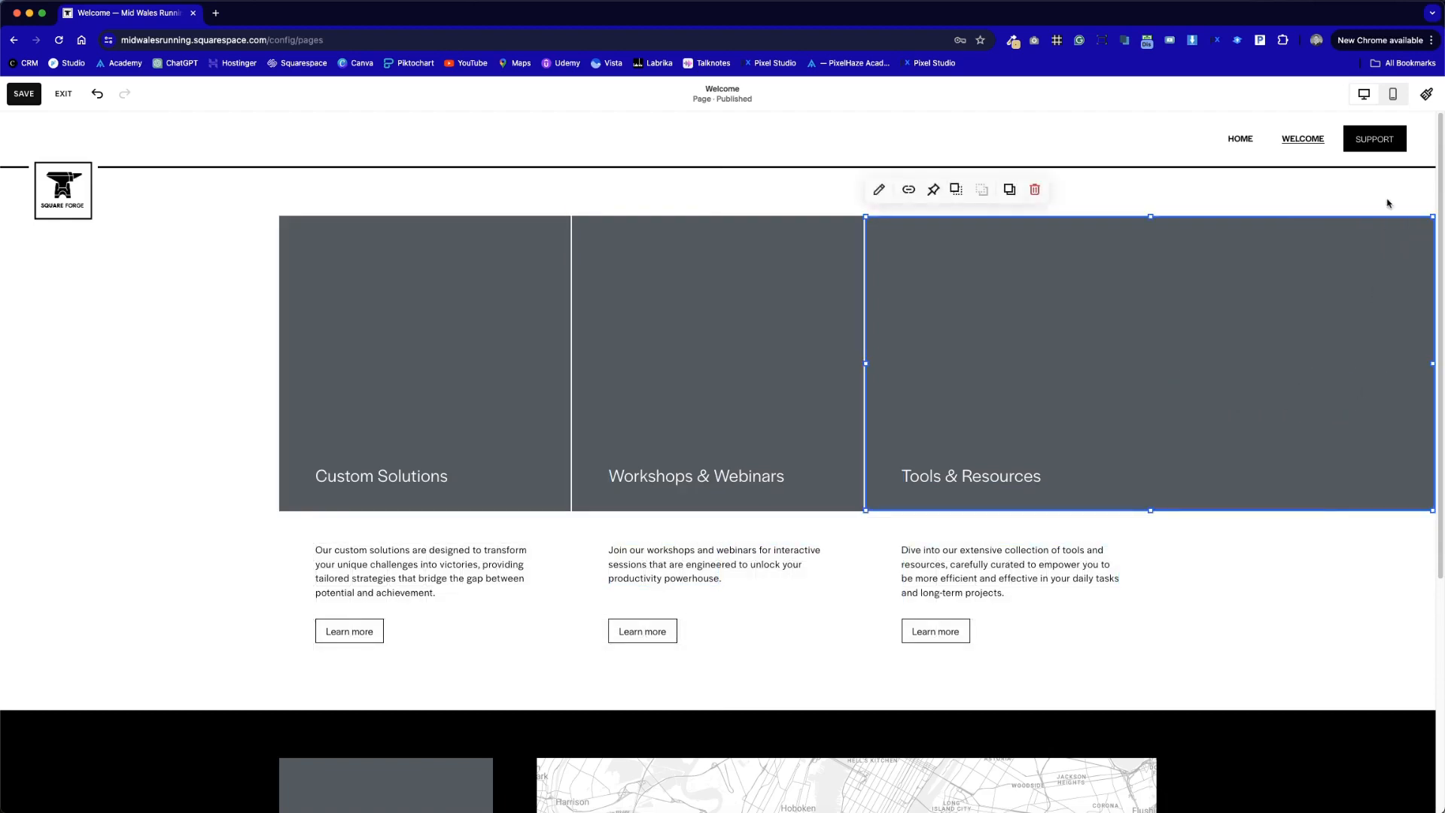
{"action": "left_click", "coordinate": [912, 689]}
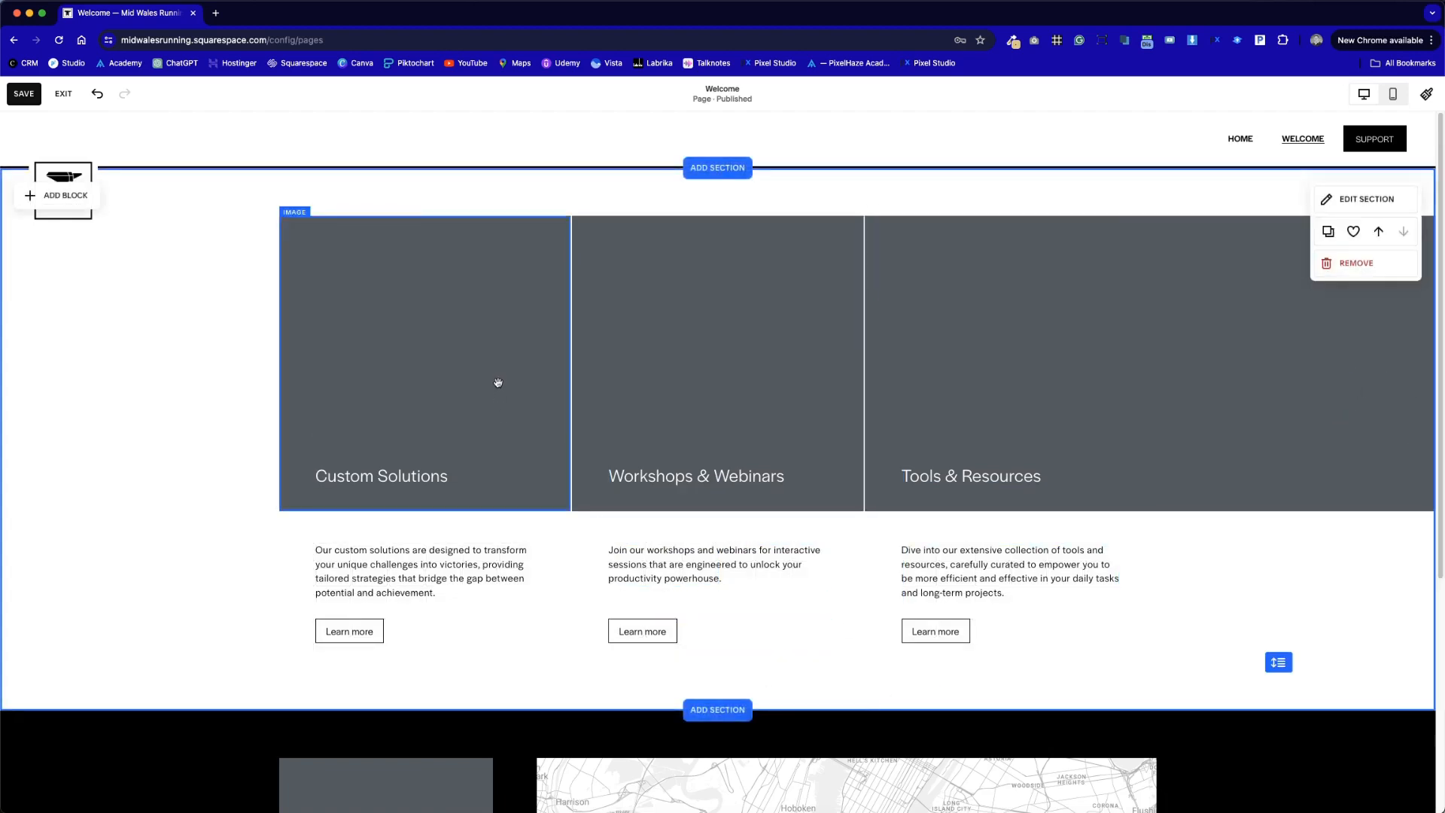
{"action": "left_click", "coordinate": [355, 377]}
{"action": "left_click_drag", "start_coordinate": [282, 362], "coordinate": [30, 378]}
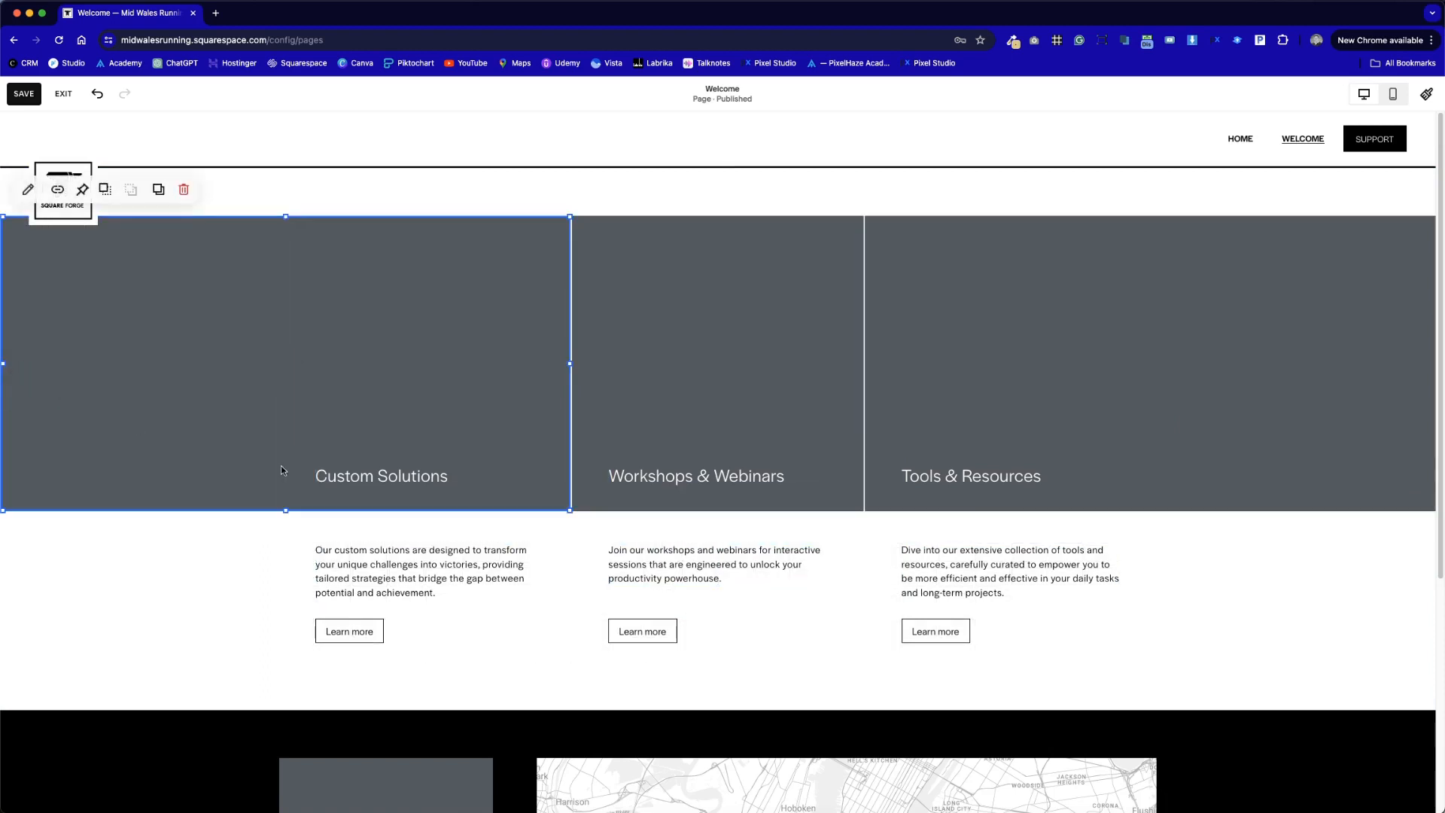
{"action": "left_click", "coordinate": [824, 646]}
Pull both outer images one grid column away from the middle image and move the Tools & Resources heading one column right
{"action": "left_click", "coordinate": [511, 376]}
{"action": "left_click_drag", "start_coordinate": [570, 370], "coordinate": [543, 372]}
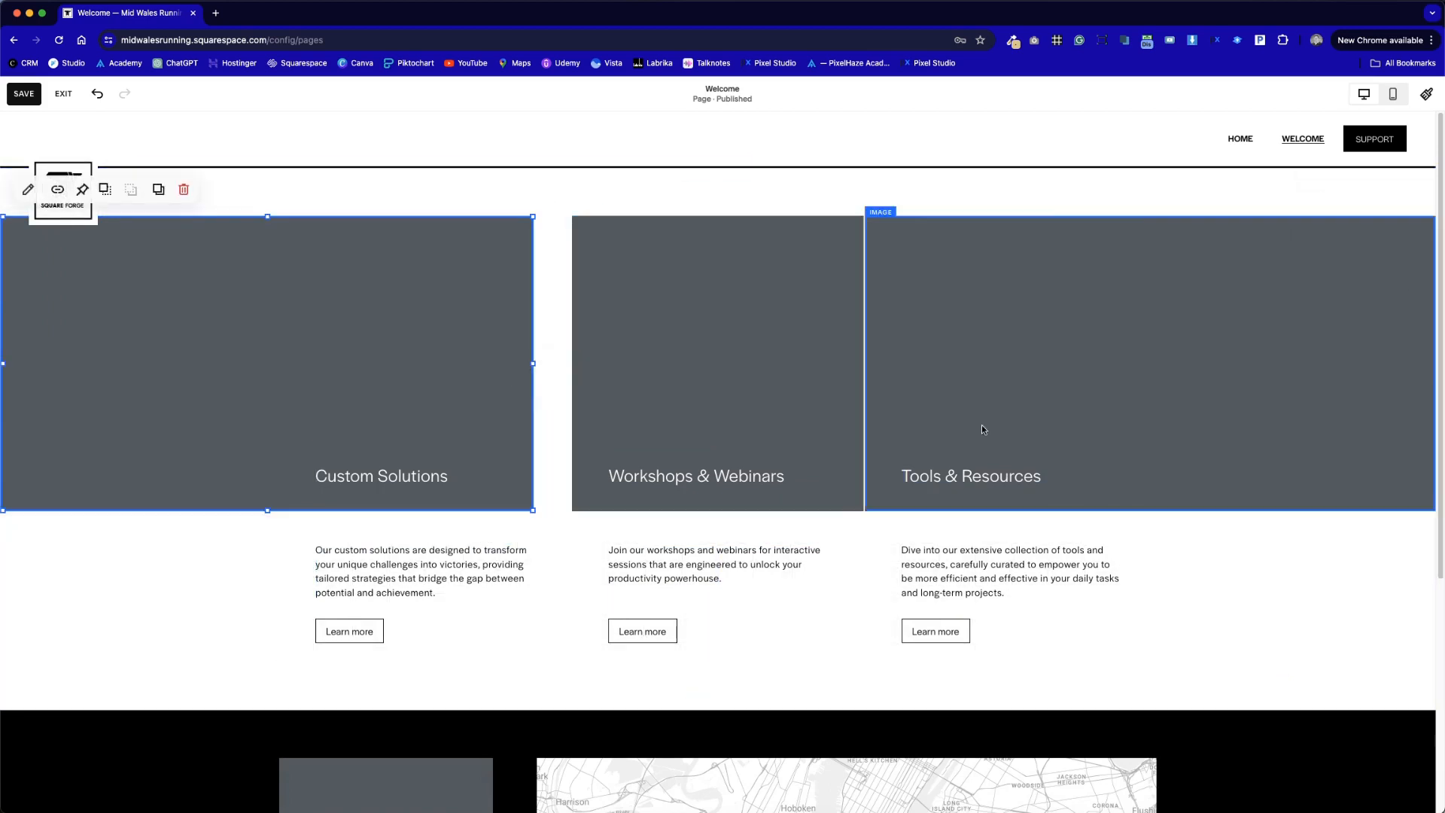
{"action": "left_click", "coordinate": [859, 353]}
{"action": "left_click_drag", "start_coordinate": [868, 360], "coordinate": [903, 364]}
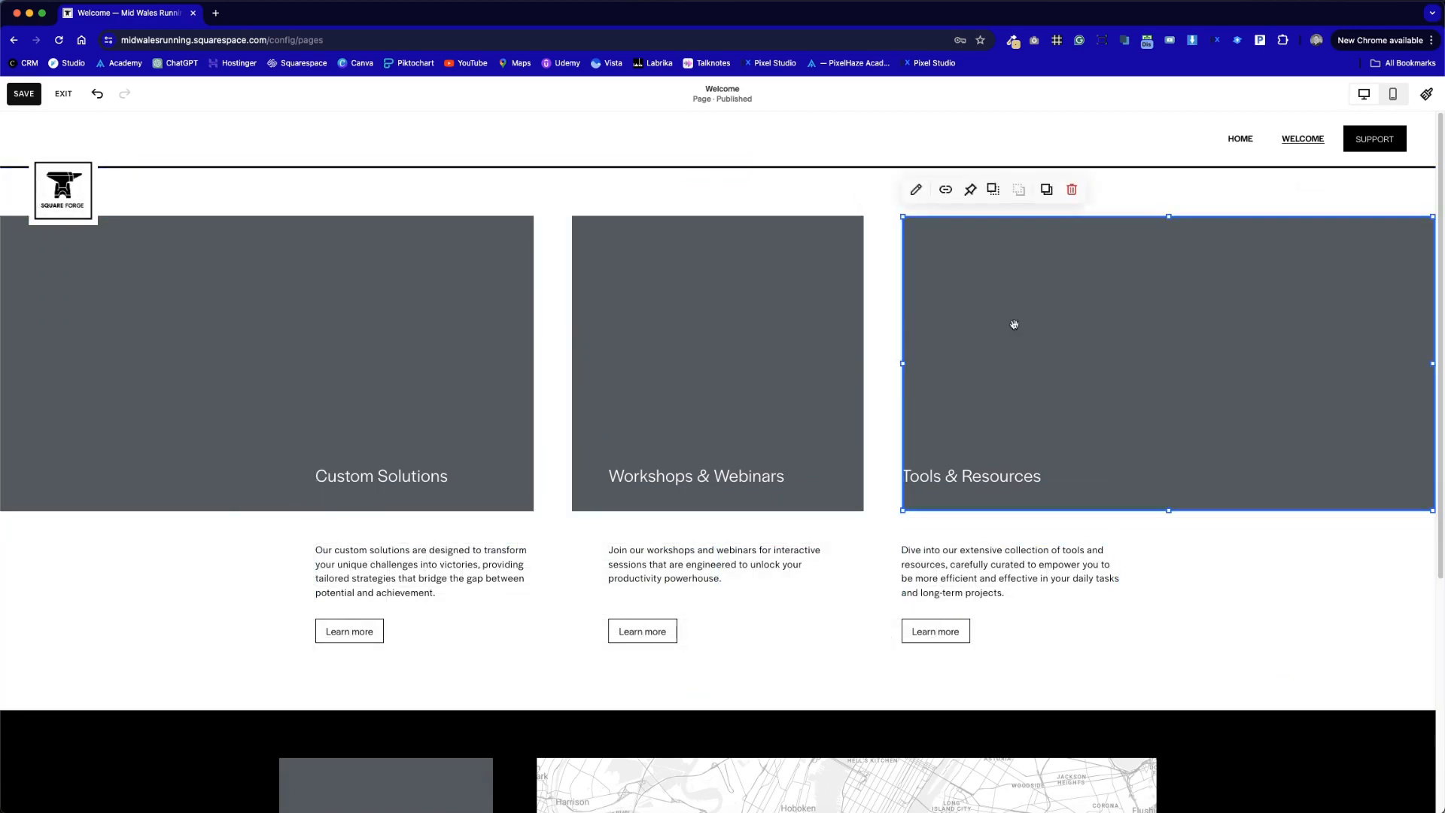
{"action": "left_click_drag", "start_coordinate": [995, 476], "coordinate": [1033, 477]}
{"action": "left_click", "coordinate": [1197, 594]}
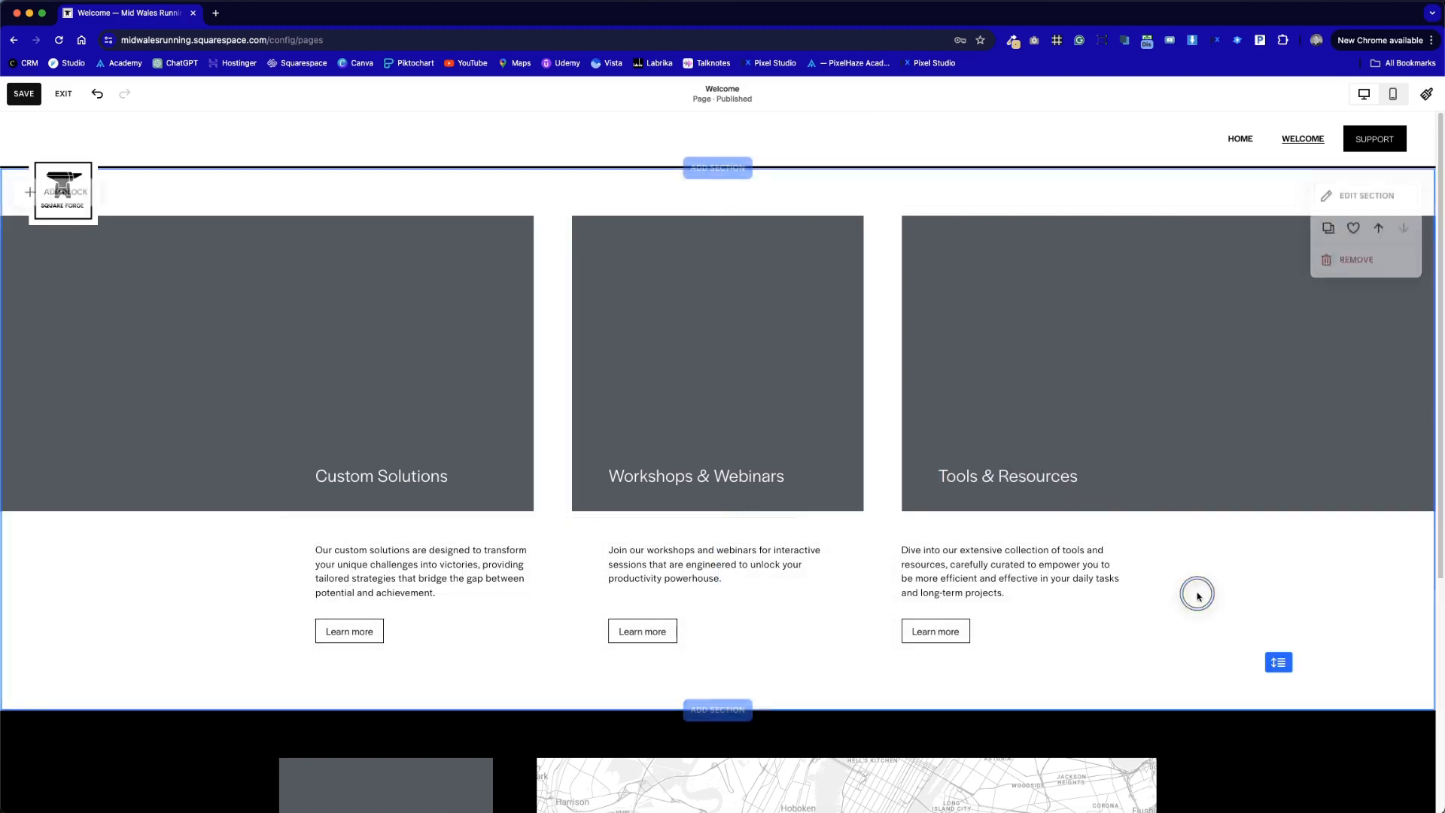
Stretch the Tools & Resources description text block out to the right page edge
{"action": "left_click_drag", "start_coordinate": [1017, 595], "coordinate": [1017, 594]}
{"action": "left_click_drag", "start_coordinate": [1119, 577], "coordinate": [1397, 579]}
{"action": "left_click", "coordinate": [1328, 647]}
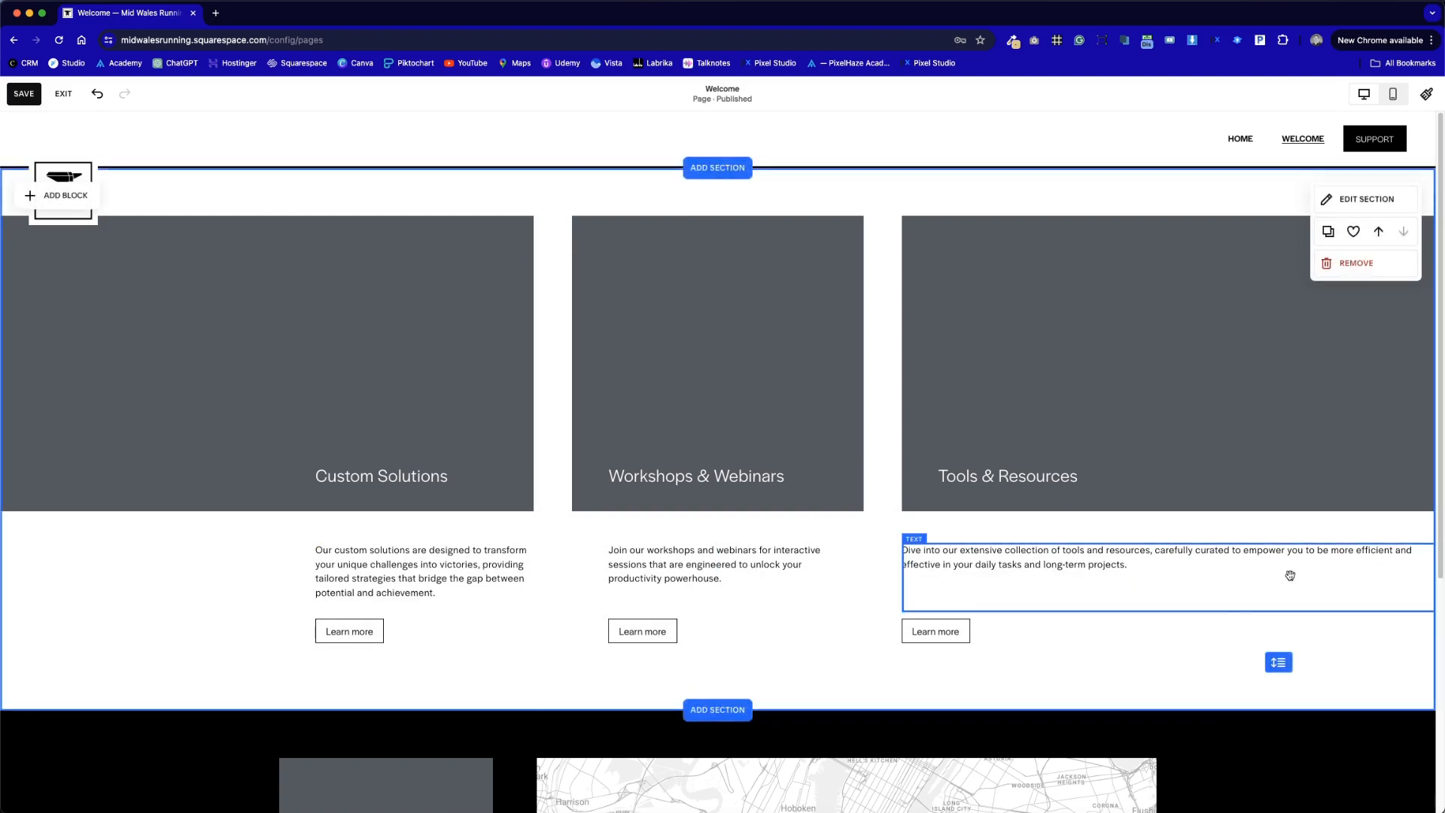
Narrow the Tools & Resources description so its right side ends at the edge of the content grid
{"action": "left_click", "coordinate": [1235, 582]}
{"action": "left_click_drag", "start_coordinate": [1432, 577], "coordinate": [1151, 577]}
{"action": "left_click", "coordinate": [1205, 594]}
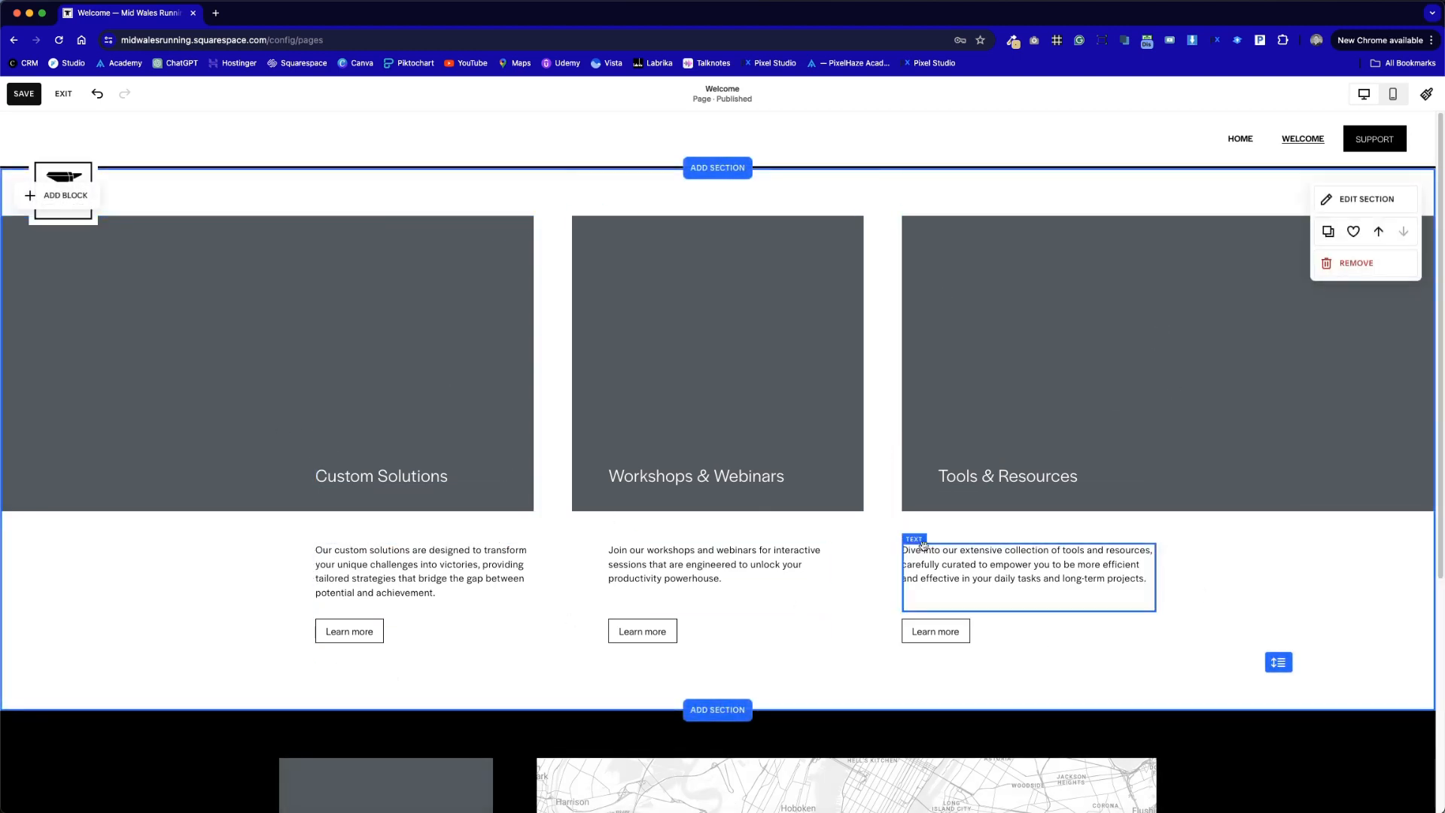
{"action": "left_click_drag", "start_coordinate": [938, 606], "coordinate": [939, 557]}
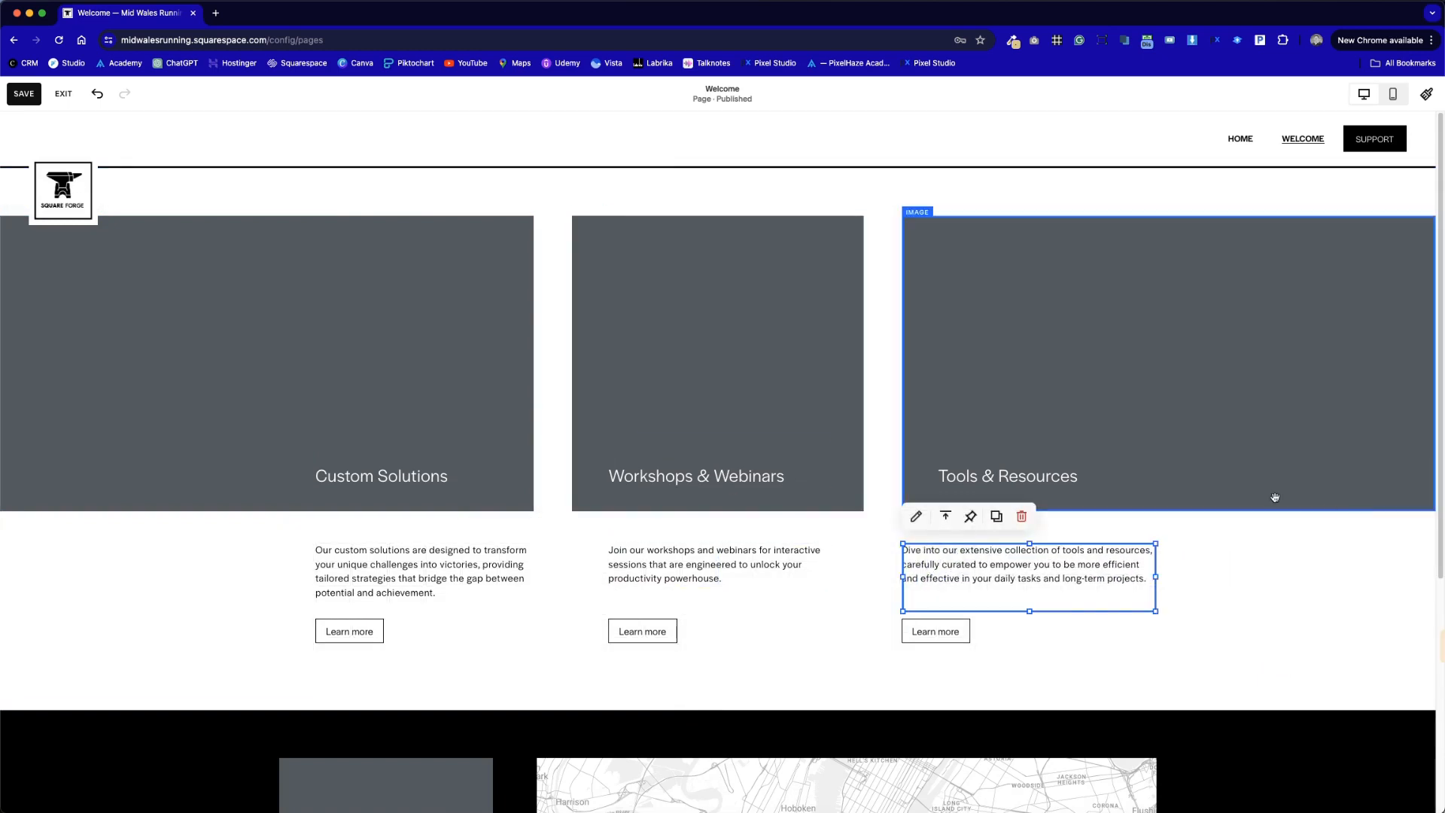
Extend both outer images back to the Workshops & Webinars image and realign the Tools & Resources heading with its description
{"action": "left_click", "coordinate": [913, 382]}
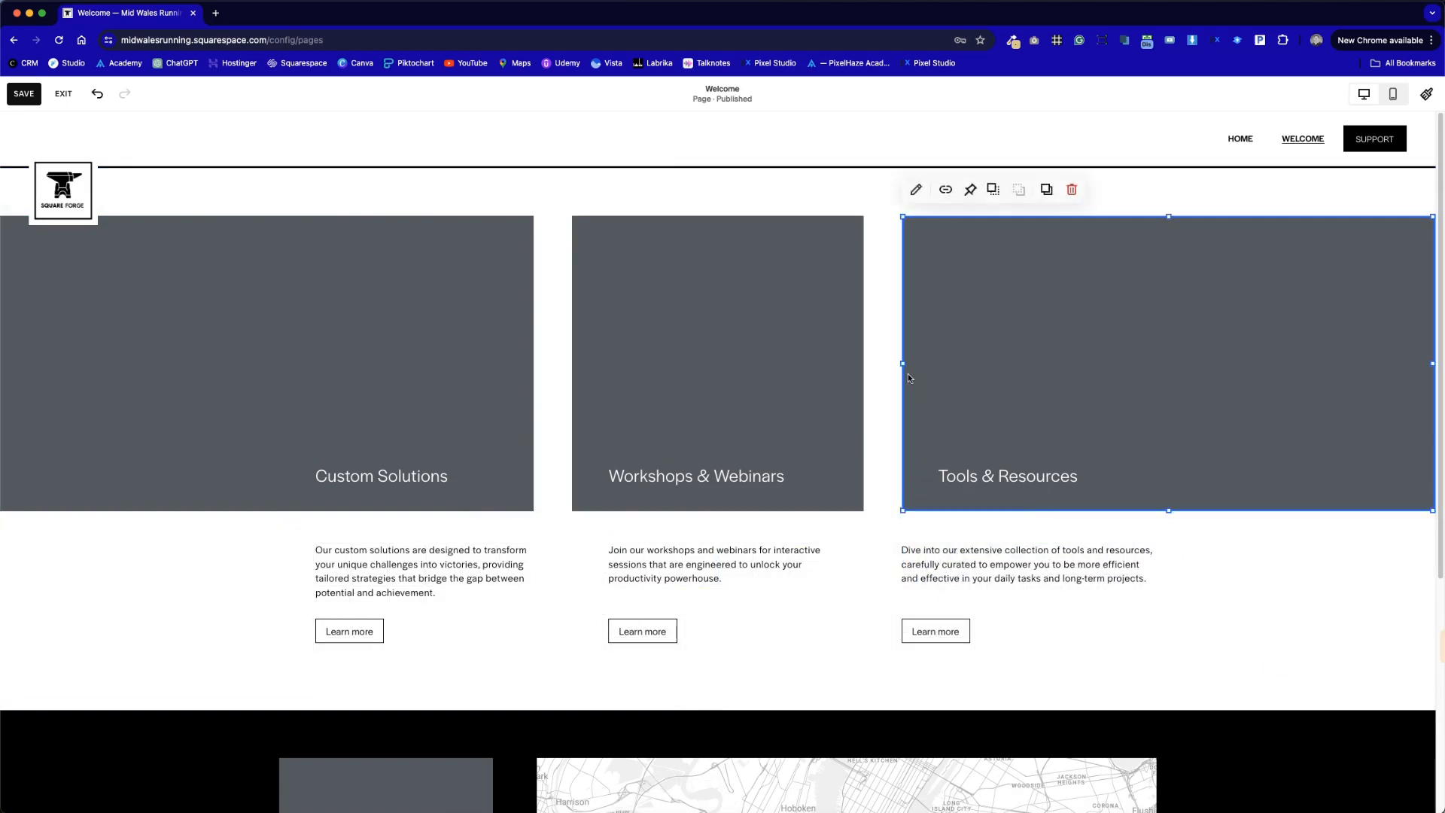
{"action": "left_click_drag", "start_coordinate": [909, 363], "coordinate": [797, 387]}
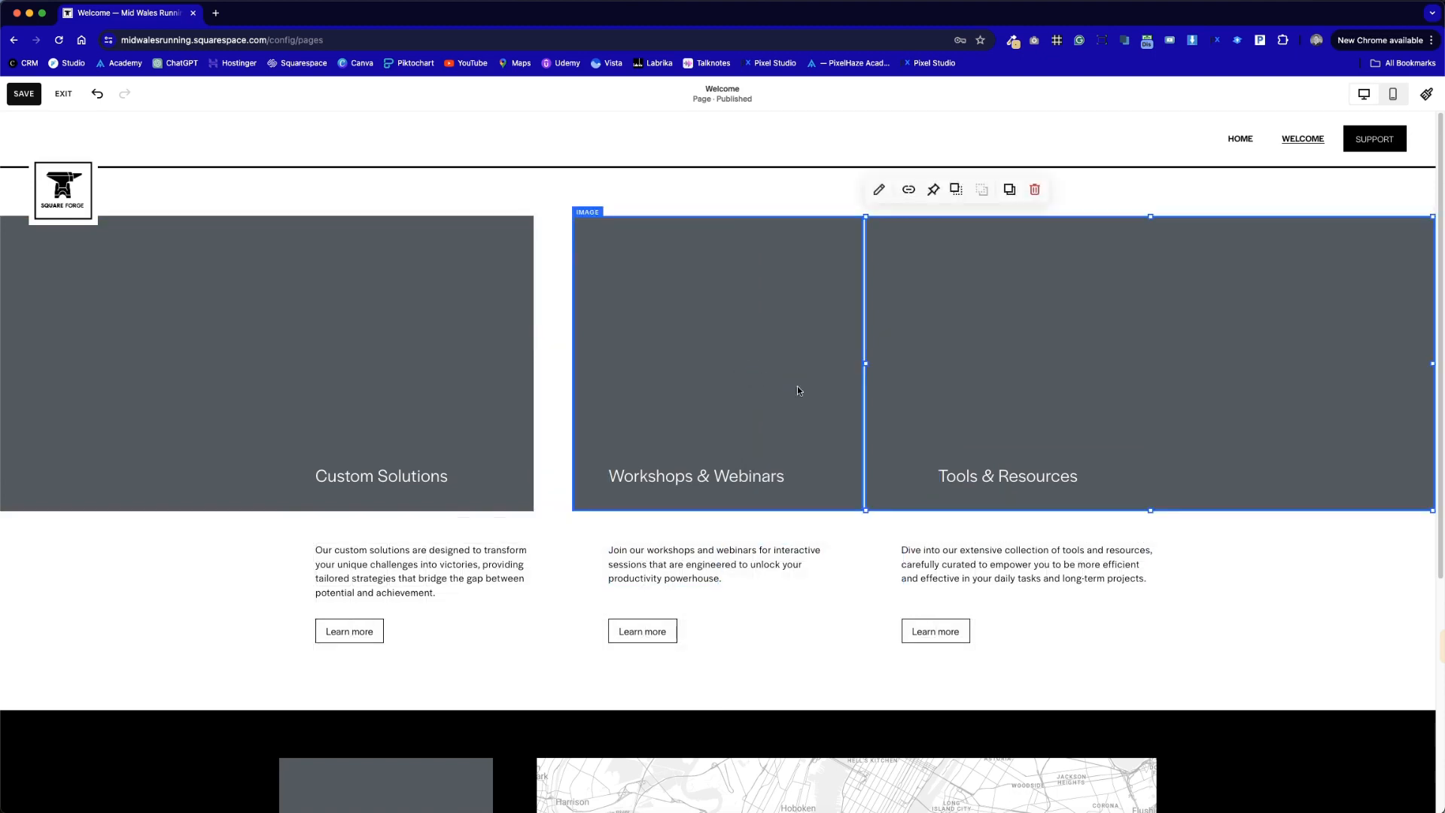
{"action": "left_click", "coordinate": [463, 377]}
{"action": "left_click_drag", "start_coordinate": [535, 363], "coordinate": [581, 386]}
{"action": "left_click", "coordinate": [576, 593]}
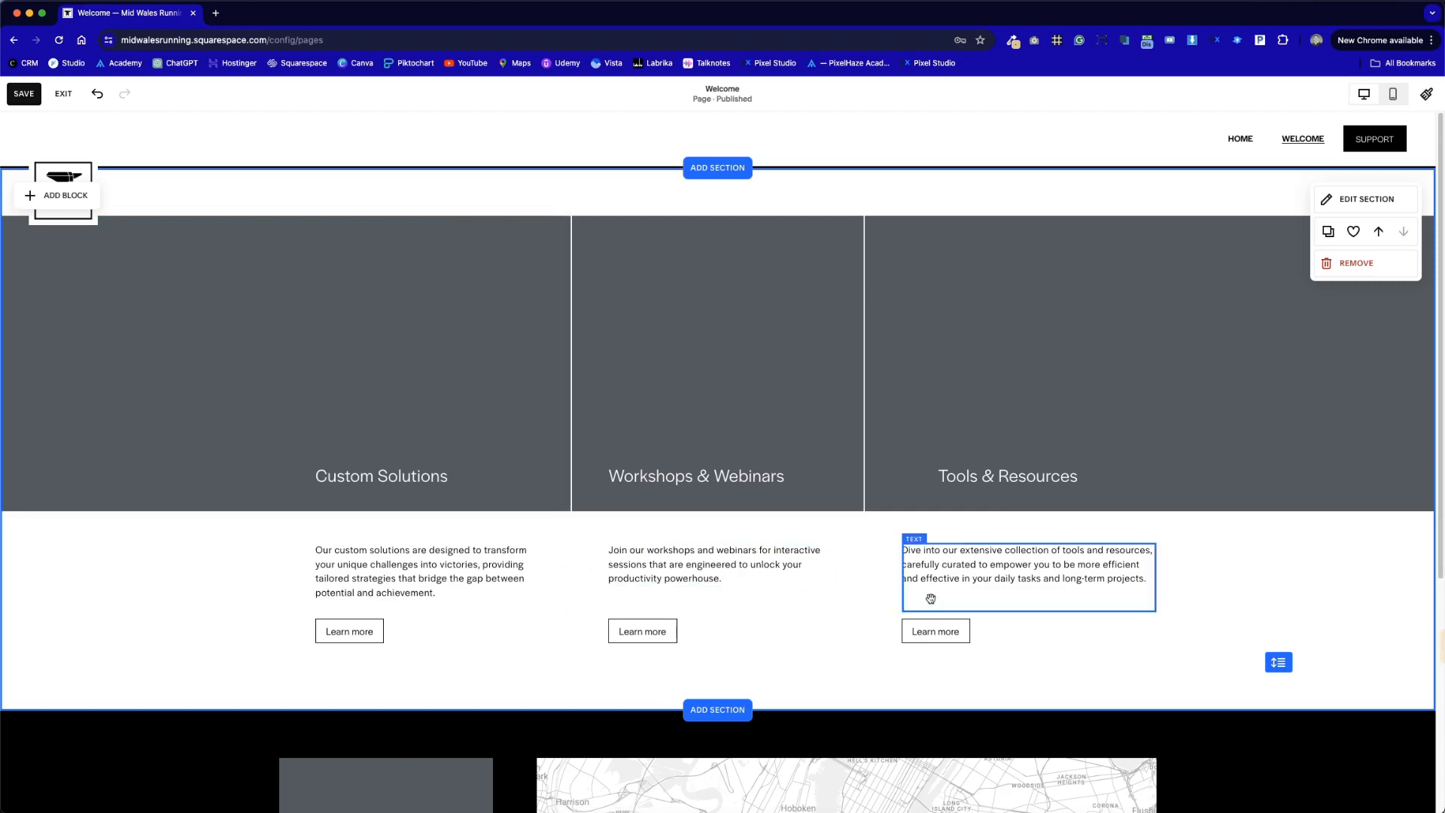
{"action": "left_click_drag", "start_coordinate": [961, 478], "coordinate": [924, 482]}
{"action": "left_click", "coordinate": [1284, 584]}
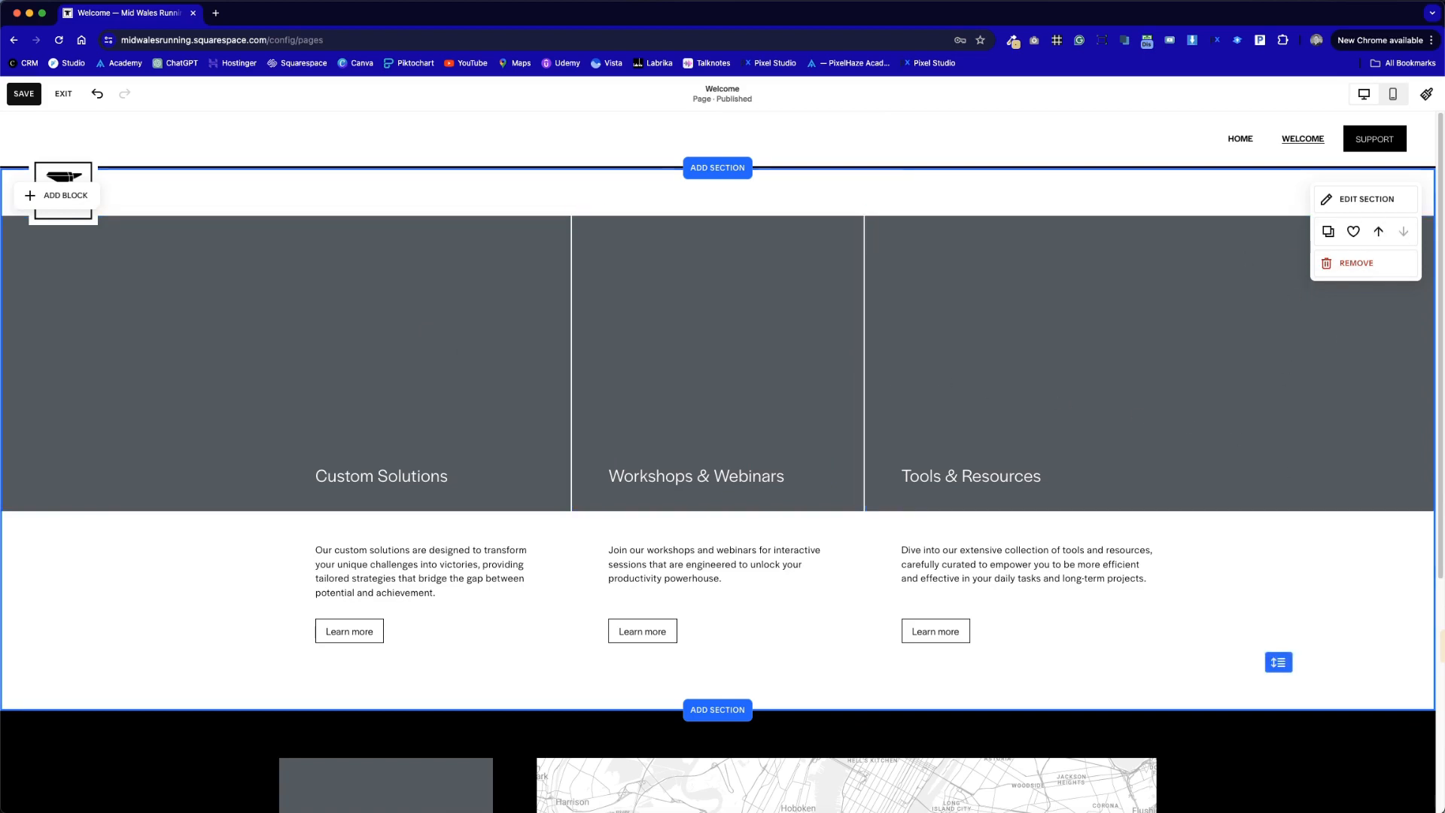
Try the no-gap grid preset on the section and apply the spaced gap preset instead
{"action": "left_click", "coordinate": [1380, 200]}
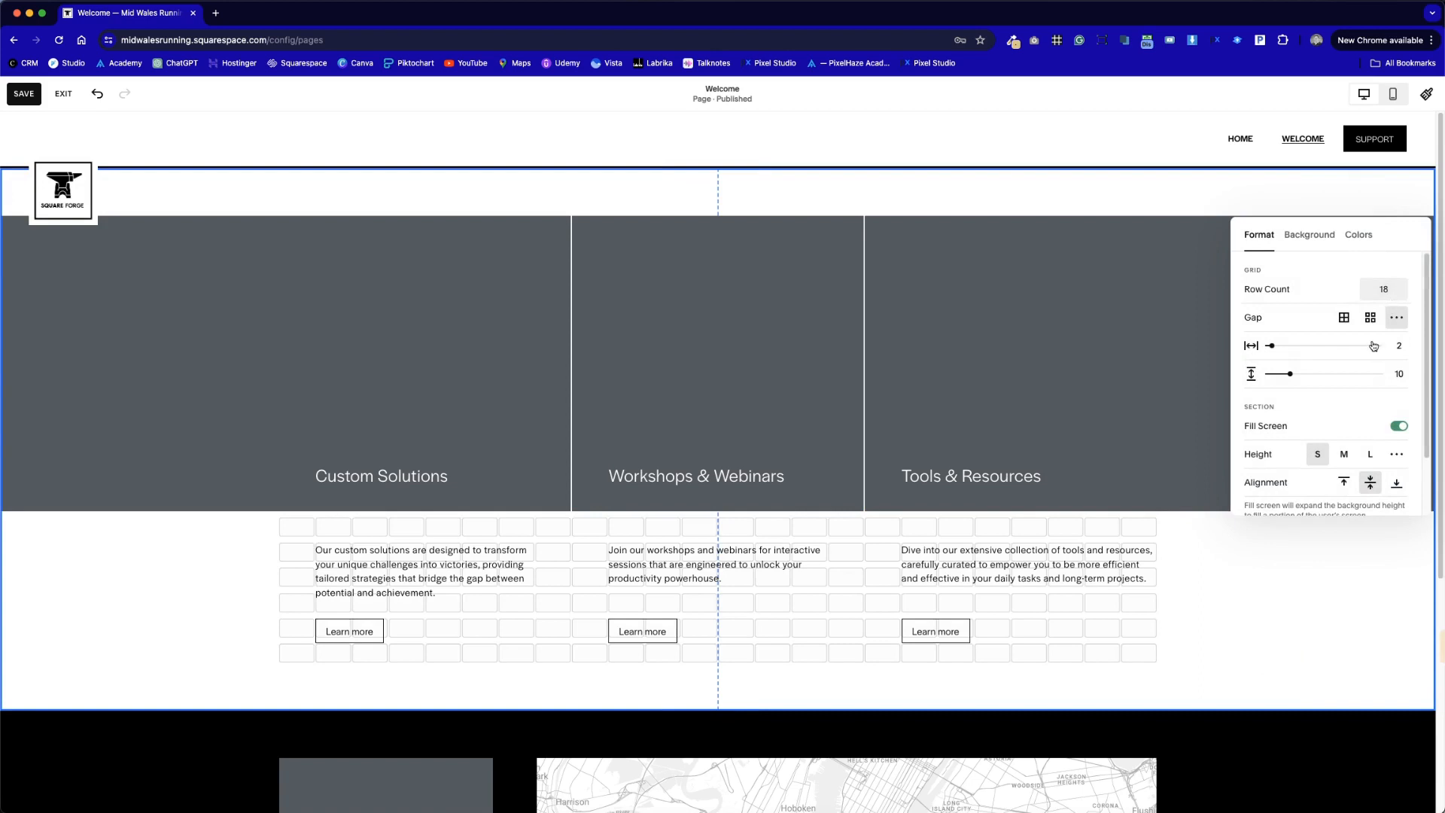
{"action": "left_click", "coordinate": [1344, 321]}
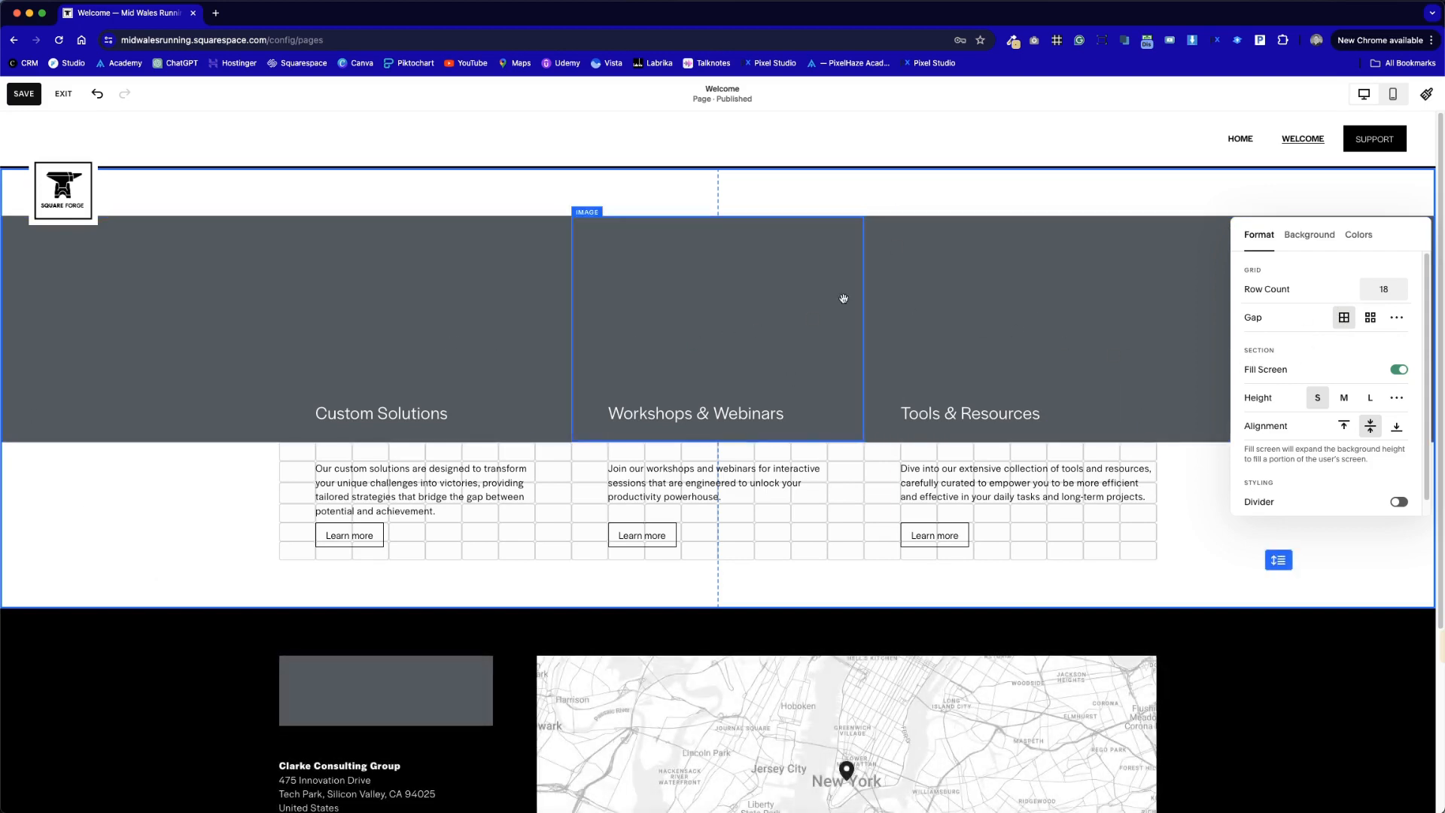
{"action": "left_click", "coordinate": [1371, 319]}
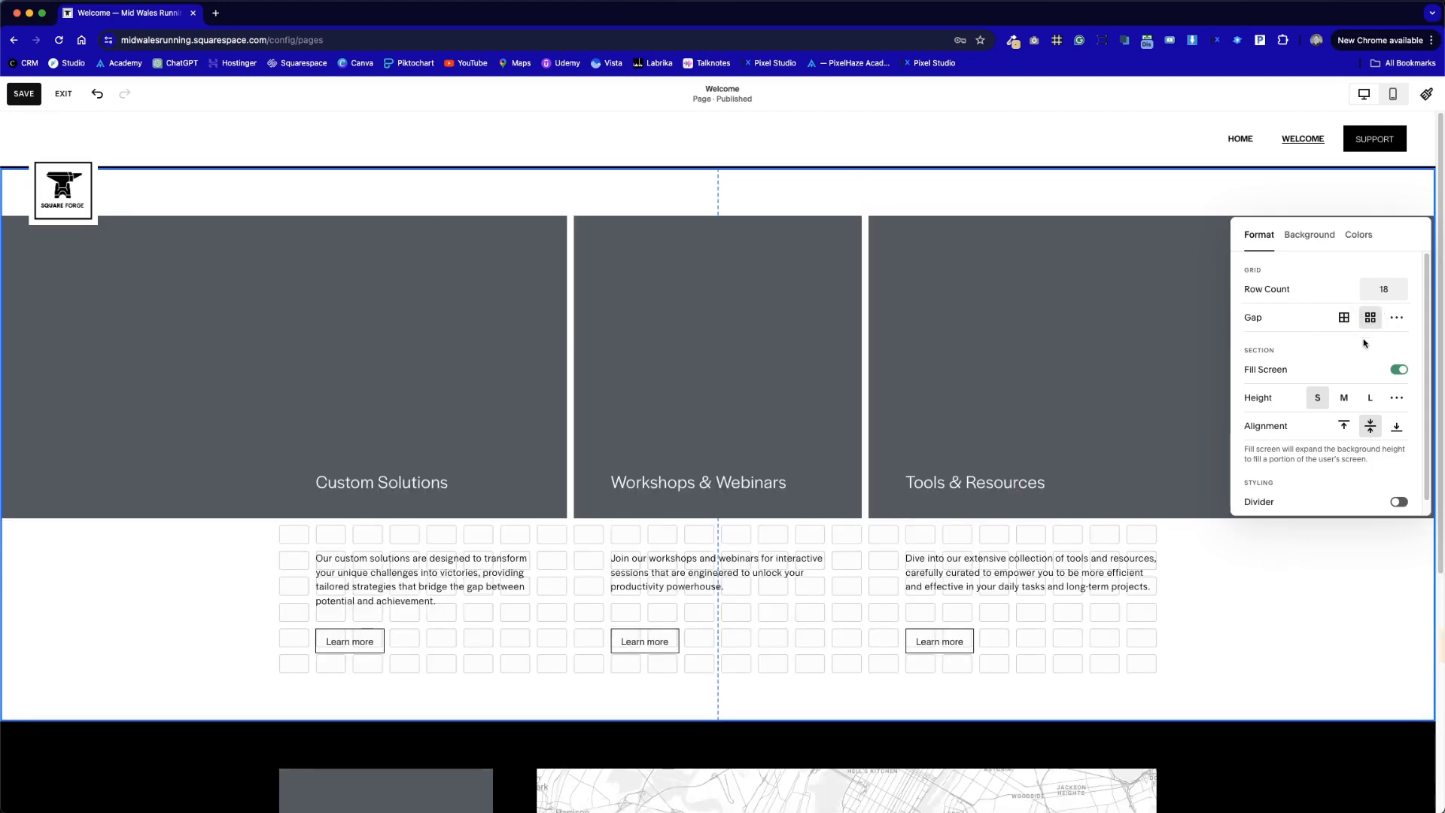
Customise the section's grid gap, setting the horizontal spacing to 30
{"action": "left_click", "coordinate": [1404, 319]}
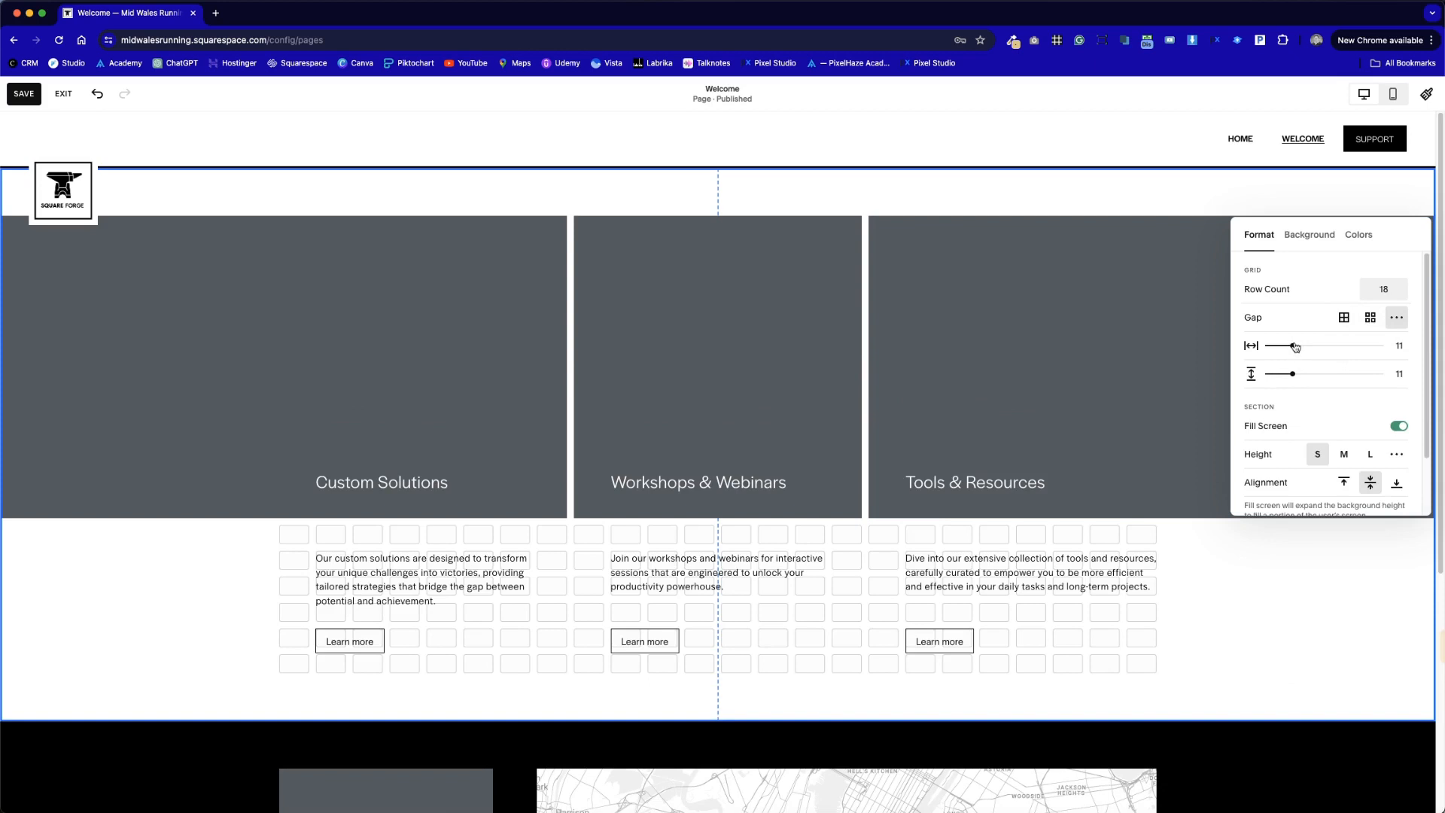
{"action": "left_click_drag", "start_coordinate": [1294, 346], "coordinate": [1359, 351]}
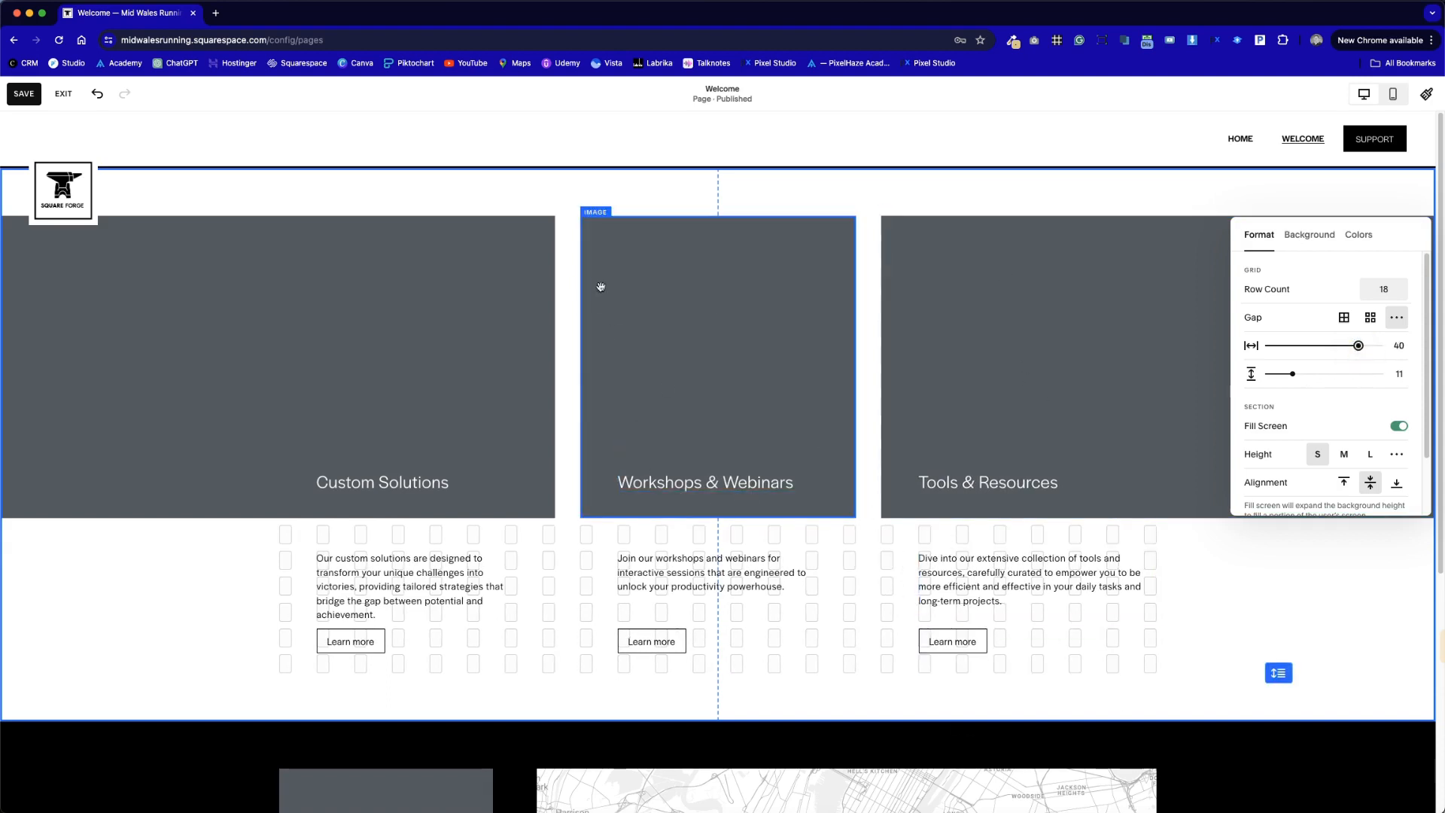
{"action": "left_click_drag", "start_coordinate": [1358, 345], "coordinate": [1336, 345]}
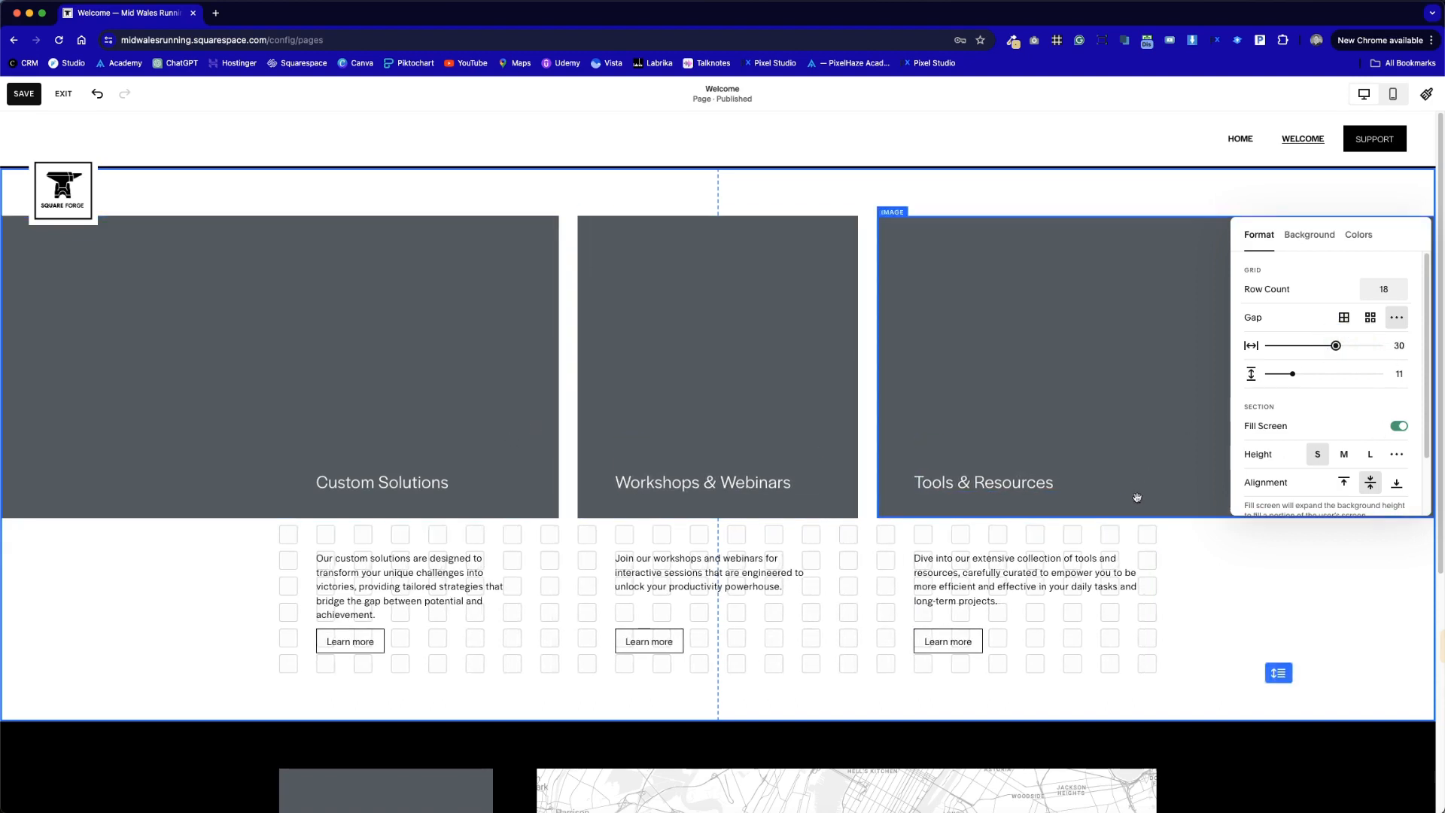
{"action": "left_click", "coordinate": [572, 217]}
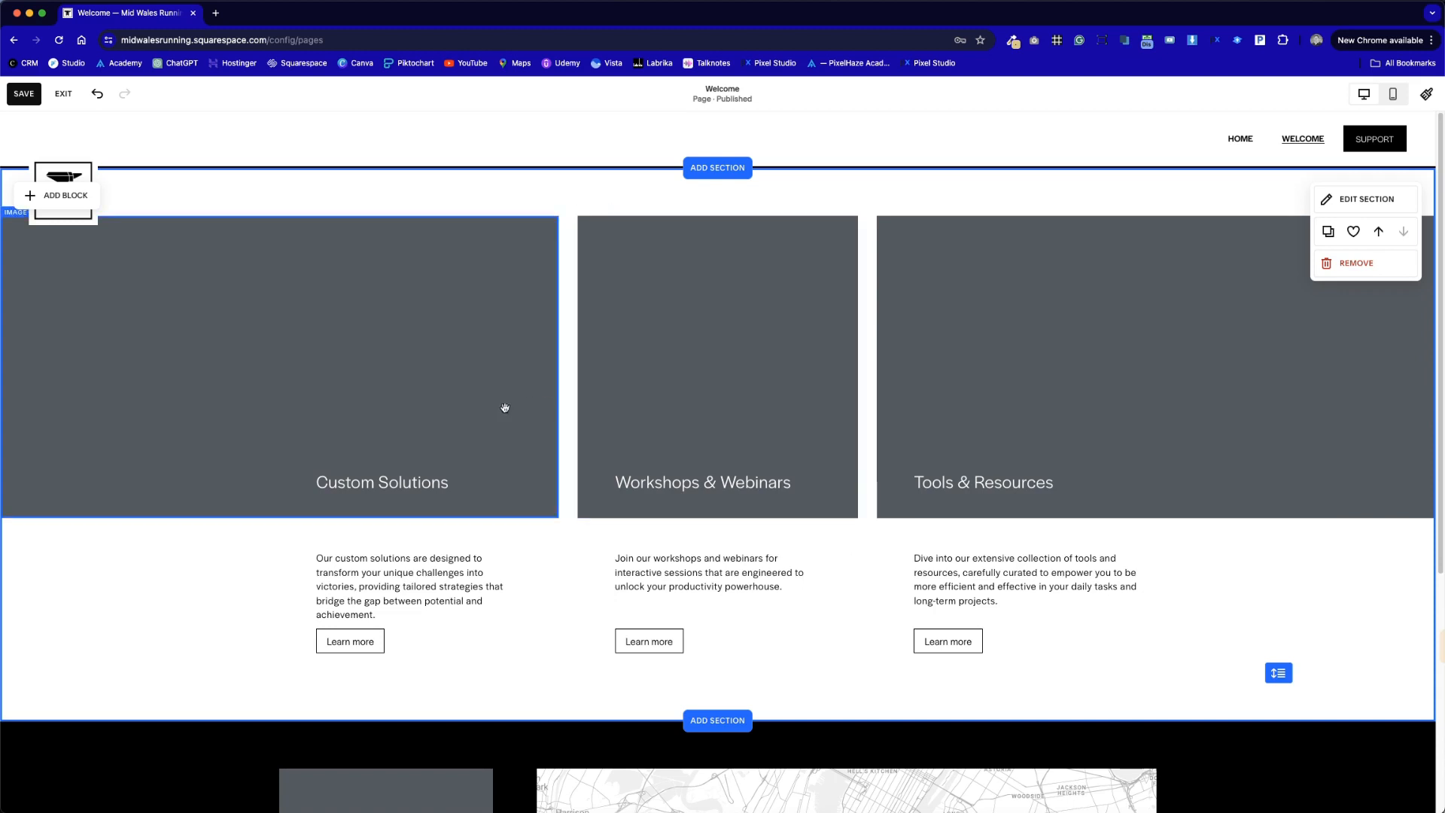
Replace the Custom Solutions image with the library photo of a runner on a road in golden light
{"action": "double_click", "coordinate": [254, 278]}
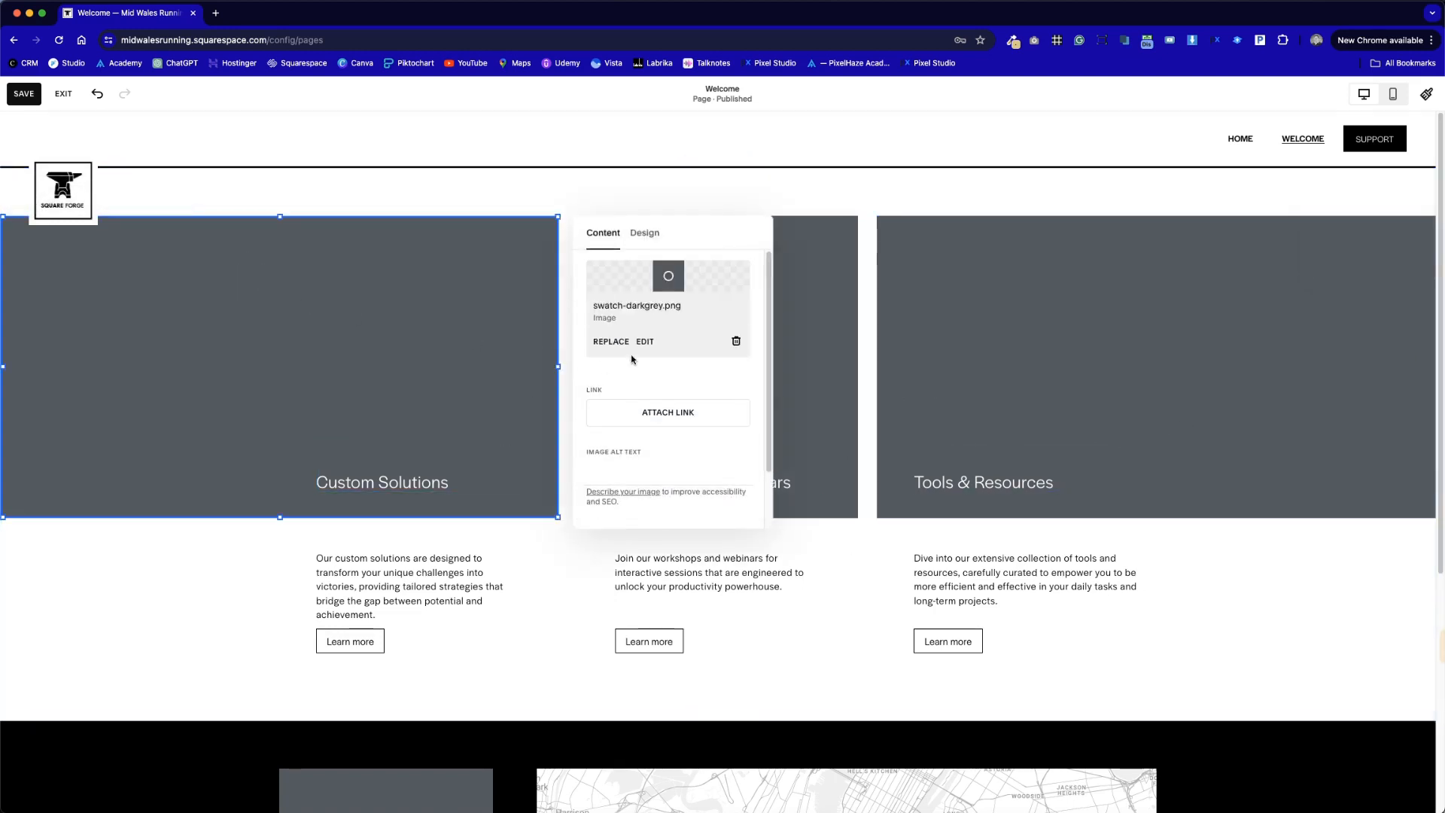
{"action": "left_click", "coordinate": [612, 341]}
{"action": "left_click", "coordinate": [653, 402]}
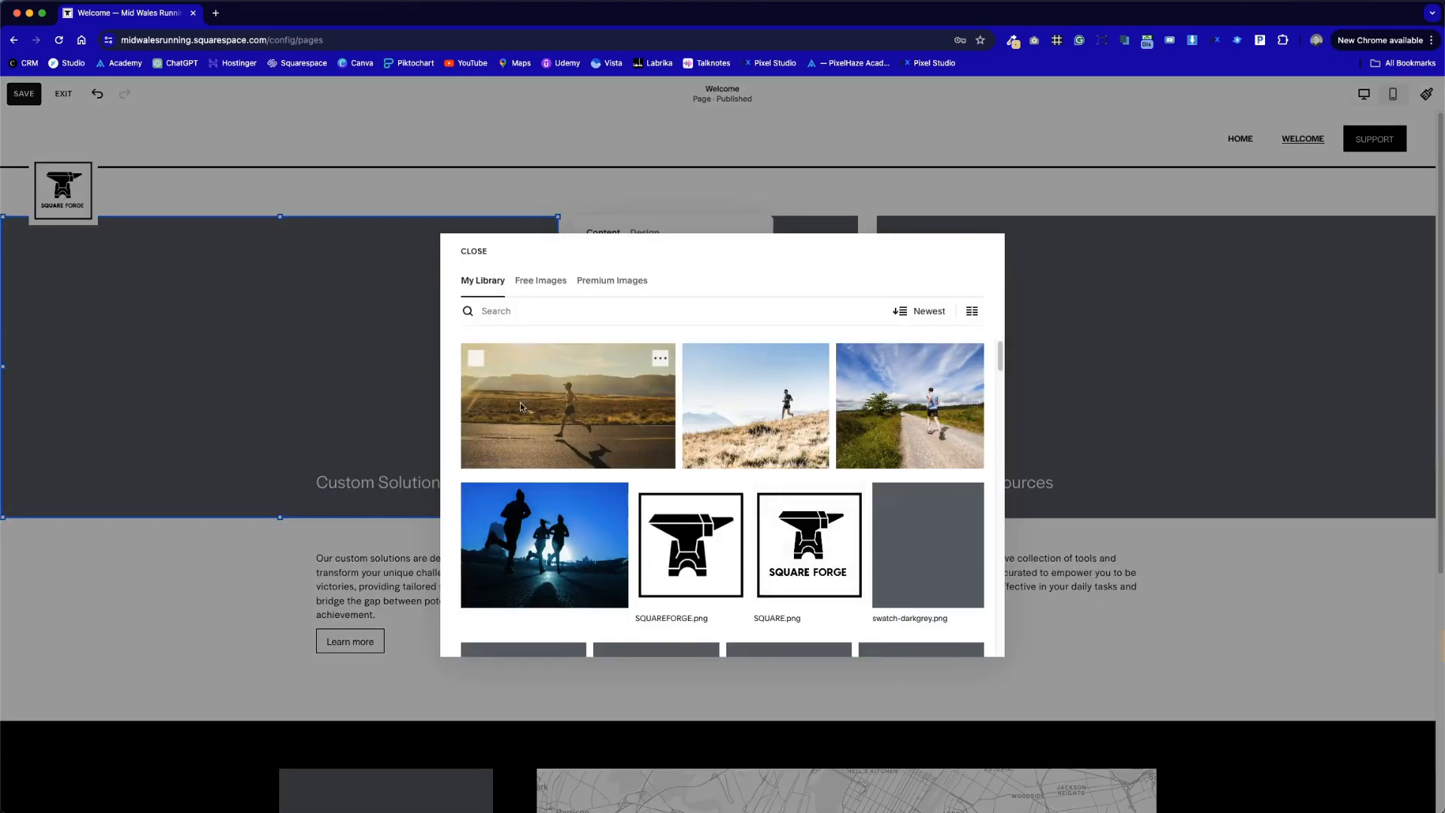
{"action": "left_click", "coordinate": [553, 420]}
{"action": "left_click", "coordinate": [957, 634]}
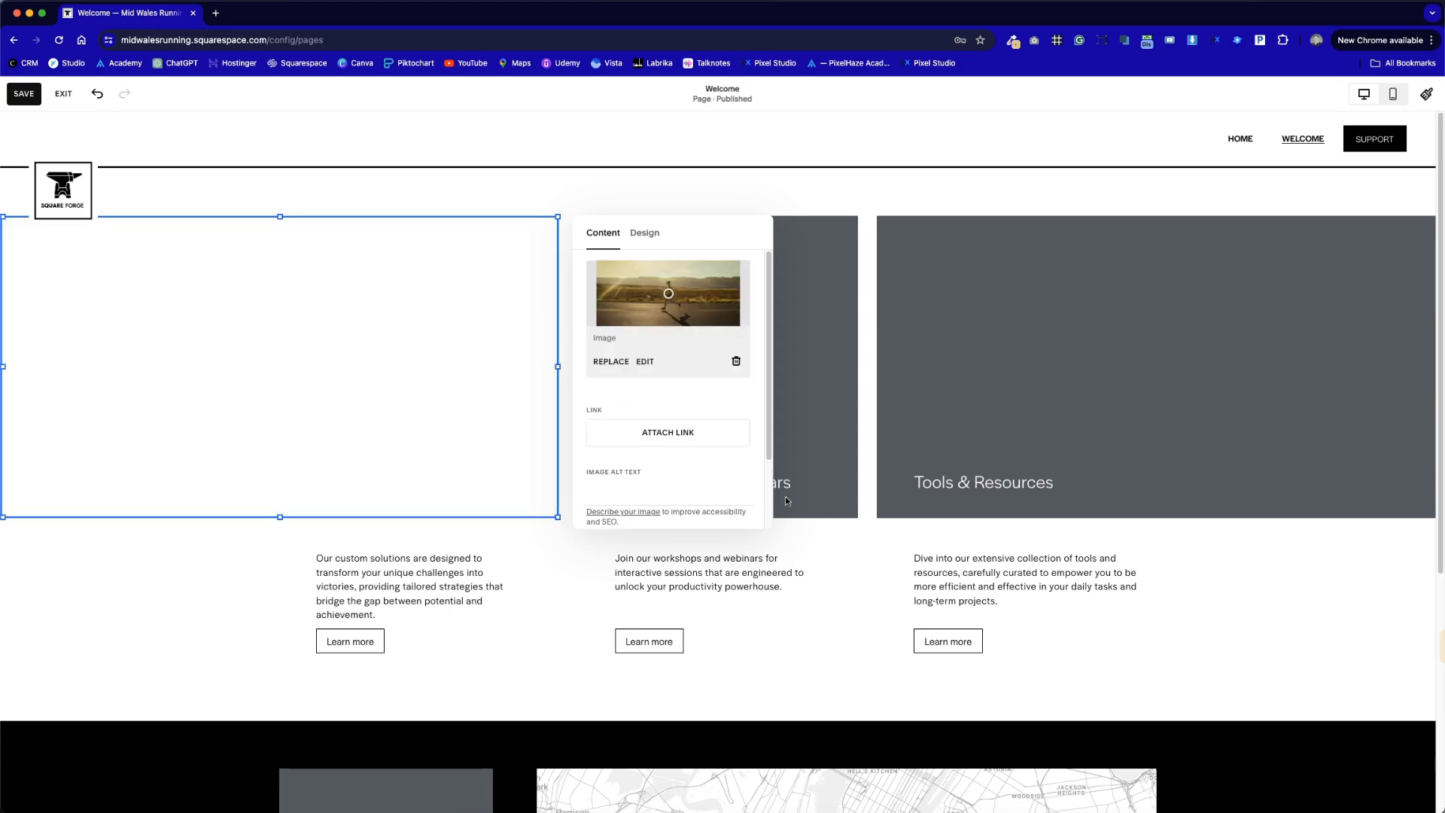
{"action": "left_click", "coordinate": [803, 391]}
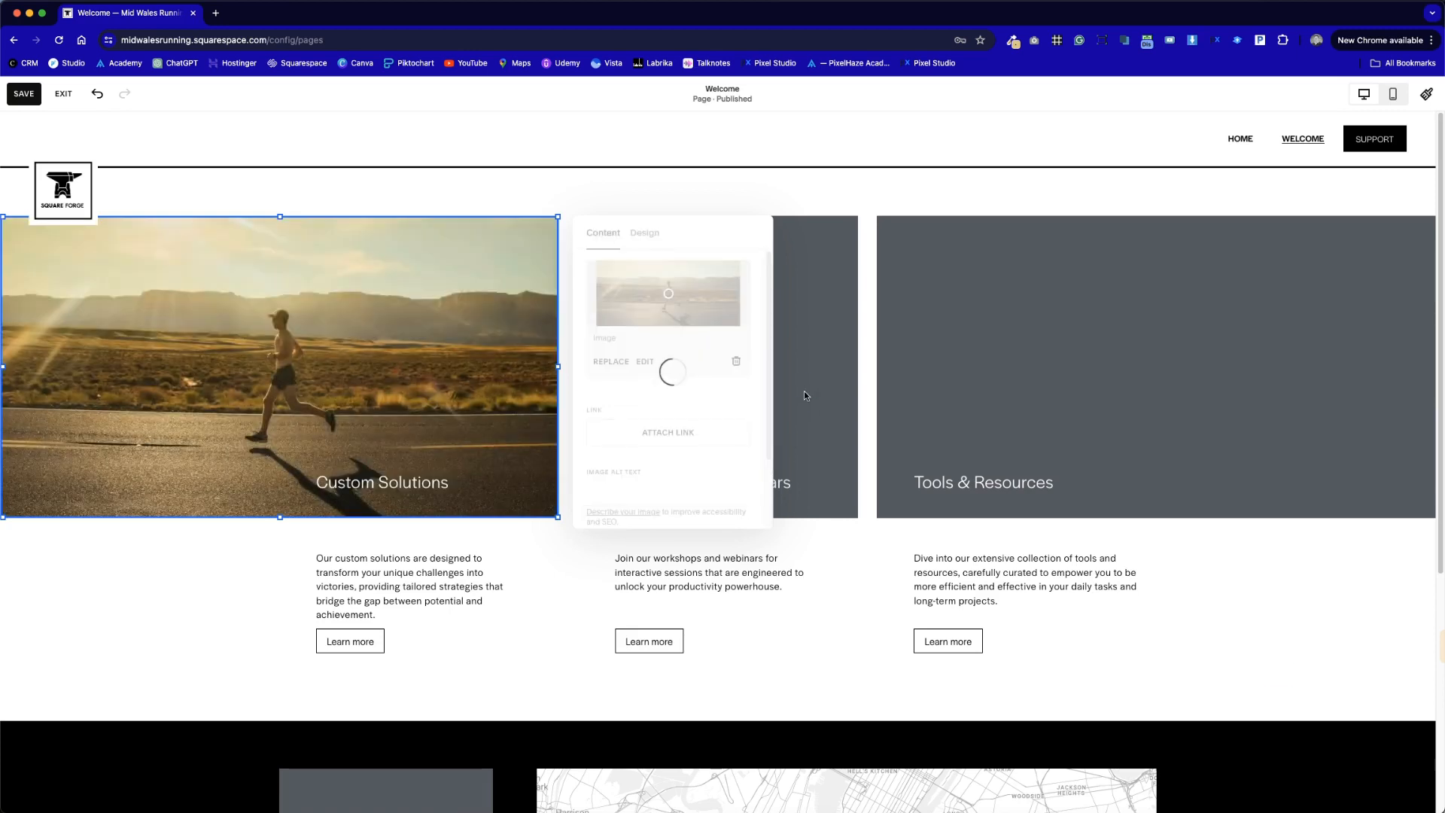
Replace the Workshops & Webinars image with the library photo of a runner on a gravel path
{"action": "double_click", "coordinate": [801, 394]}
{"action": "left_click", "coordinate": [912, 341]}
{"action": "left_click", "coordinate": [982, 414]}
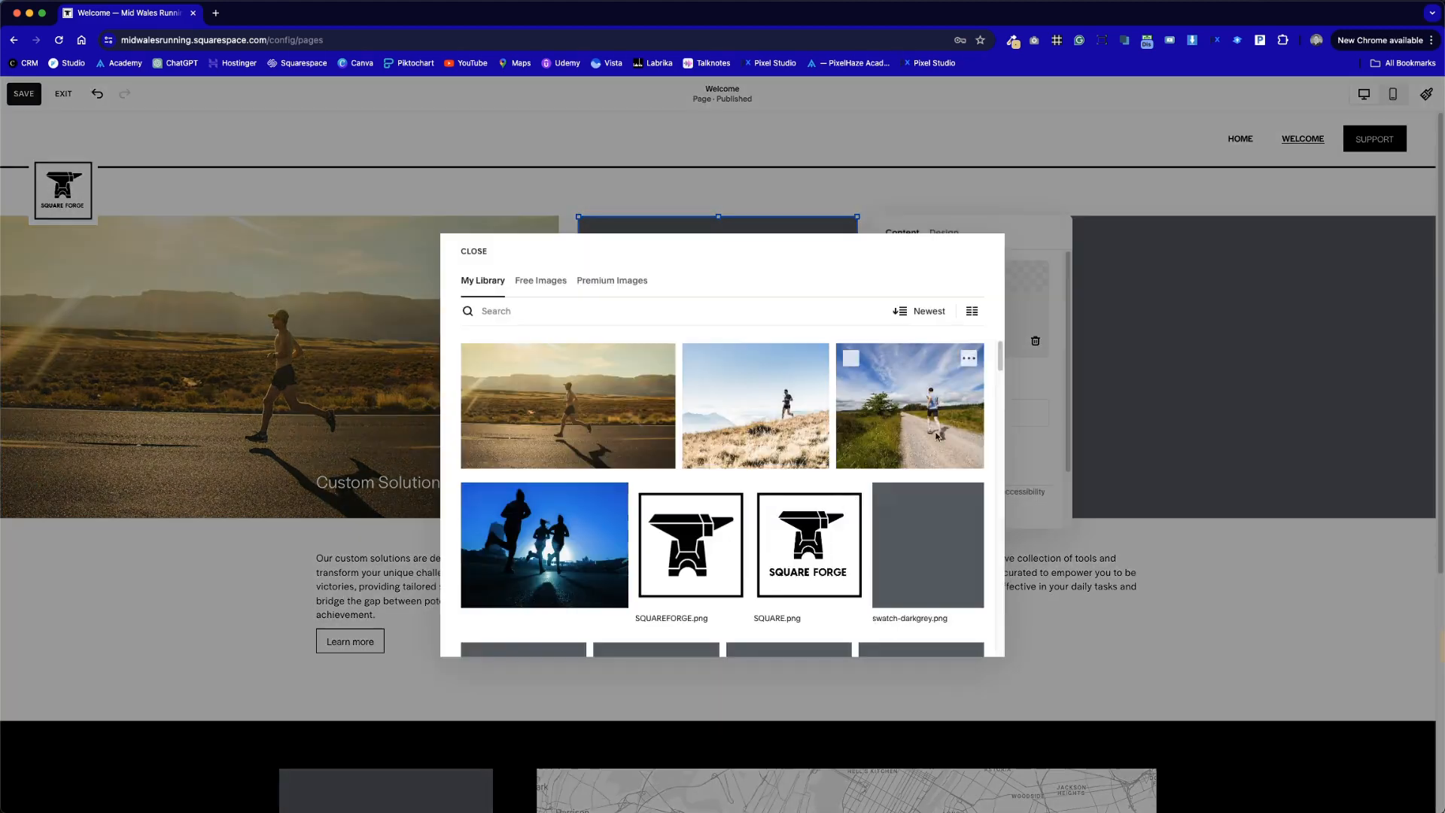
{"action": "left_click", "coordinate": [895, 418]}
{"action": "left_click", "coordinate": [964, 636]}
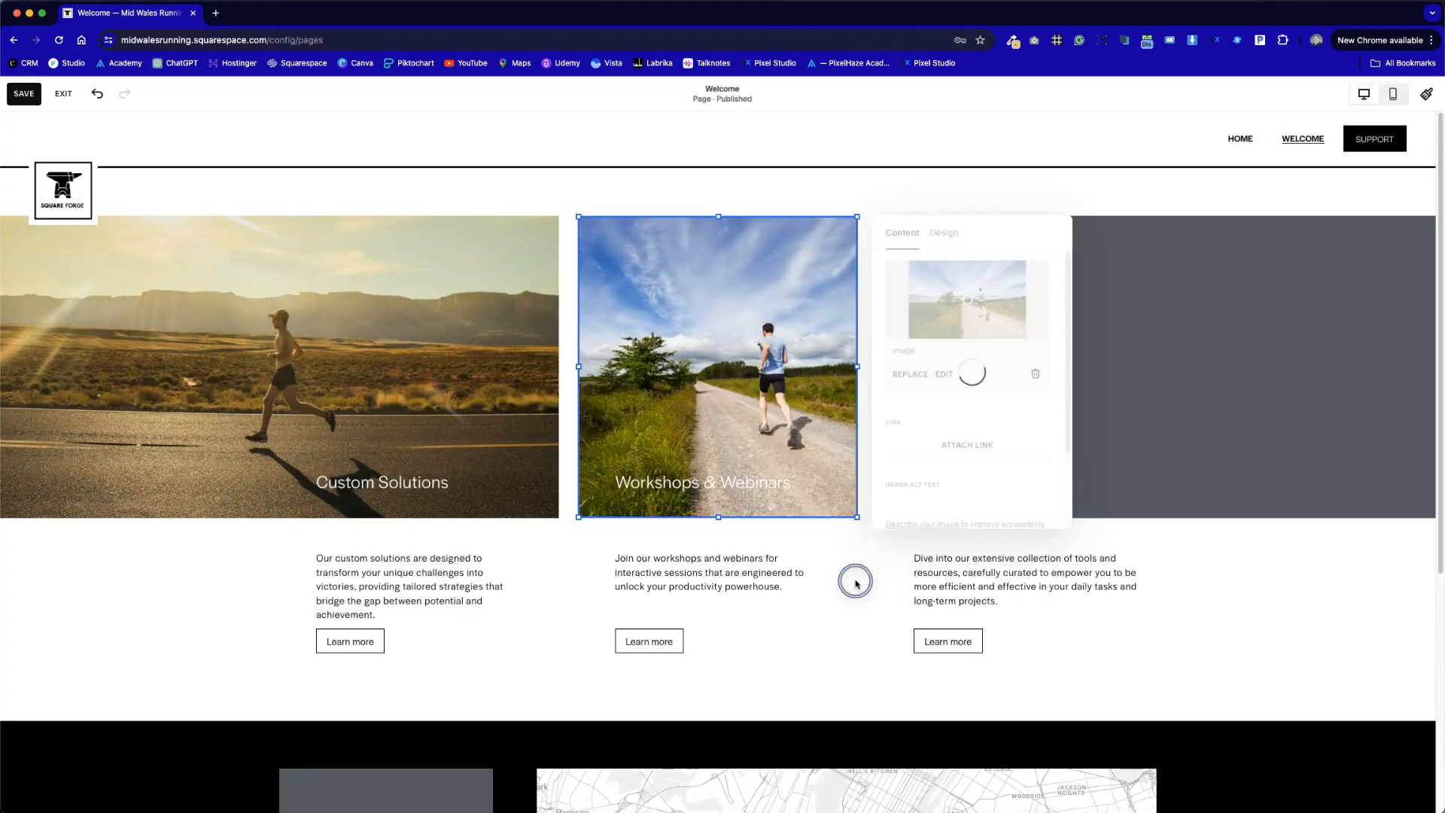
Replace the Tools & Resources image with the library photo of a runner on a grassy mountain slope
{"action": "double_click", "coordinate": [1087, 386]}
{"action": "left_click", "coordinate": [1284, 342]}
{"action": "left_click", "coordinate": [1113, 401]}
{"action": "left_click", "coordinate": [752, 406]}
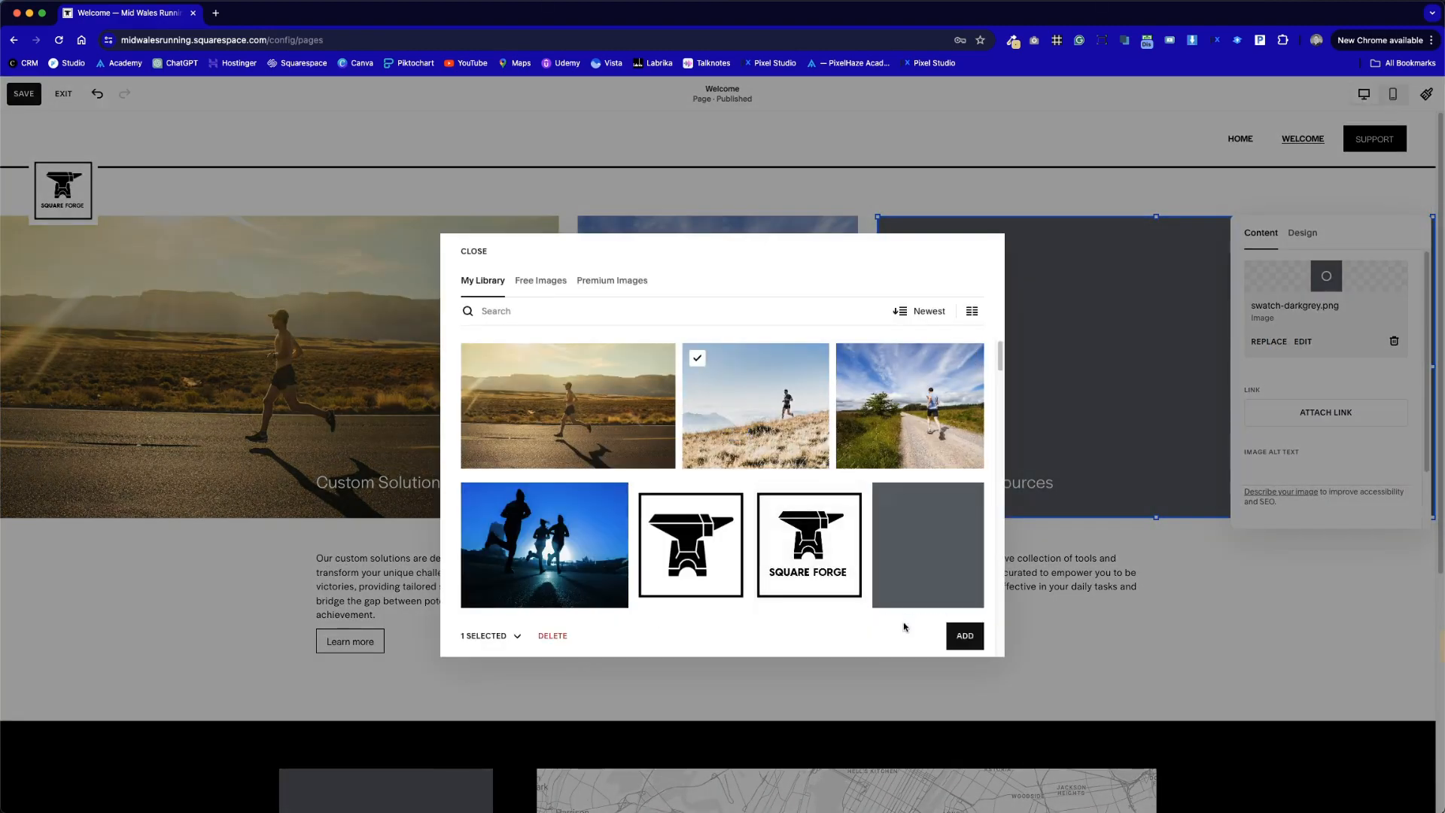
{"action": "left_click", "coordinate": [961, 633]}
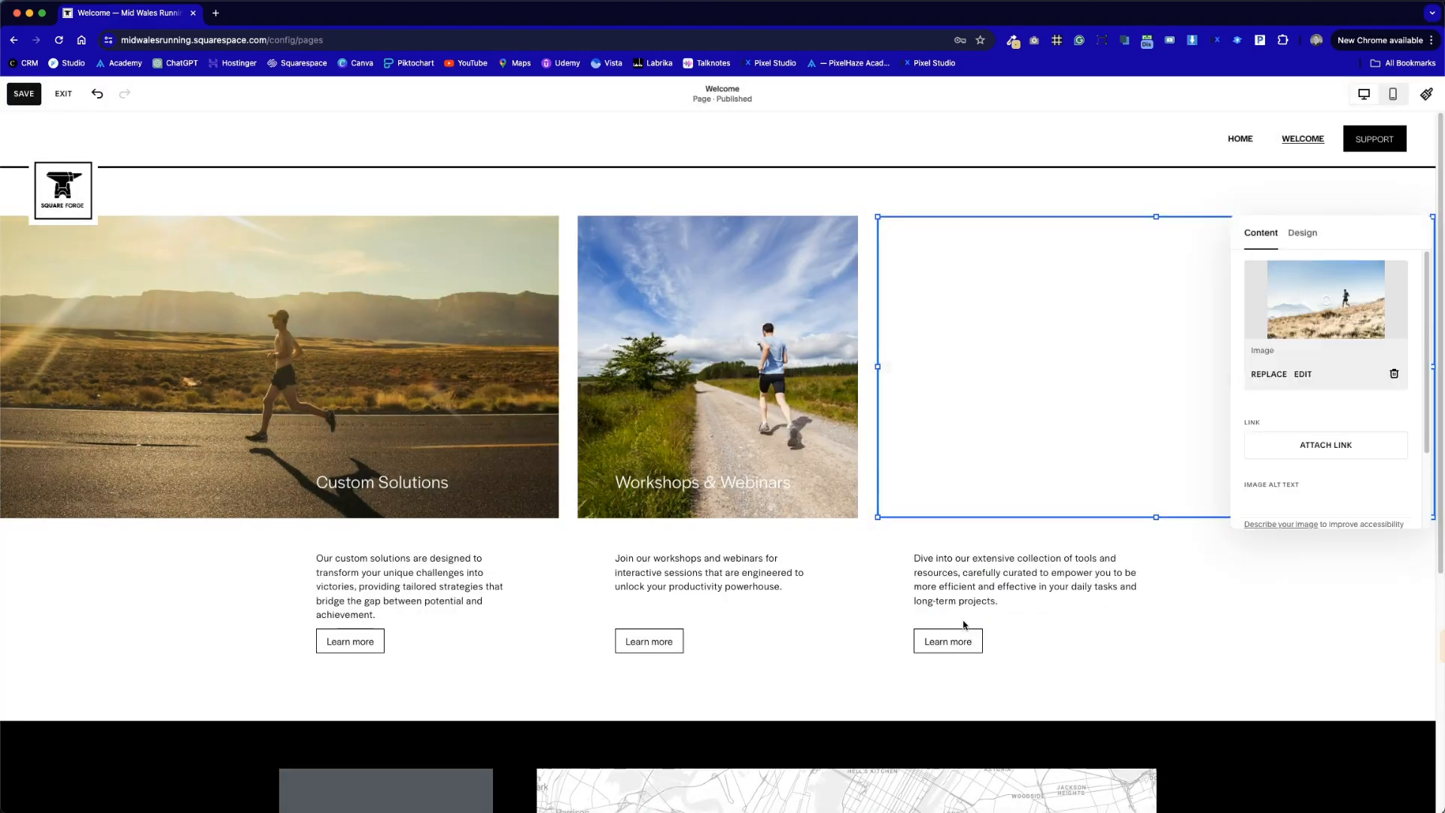
{"action": "left_click", "coordinate": [864, 623]}
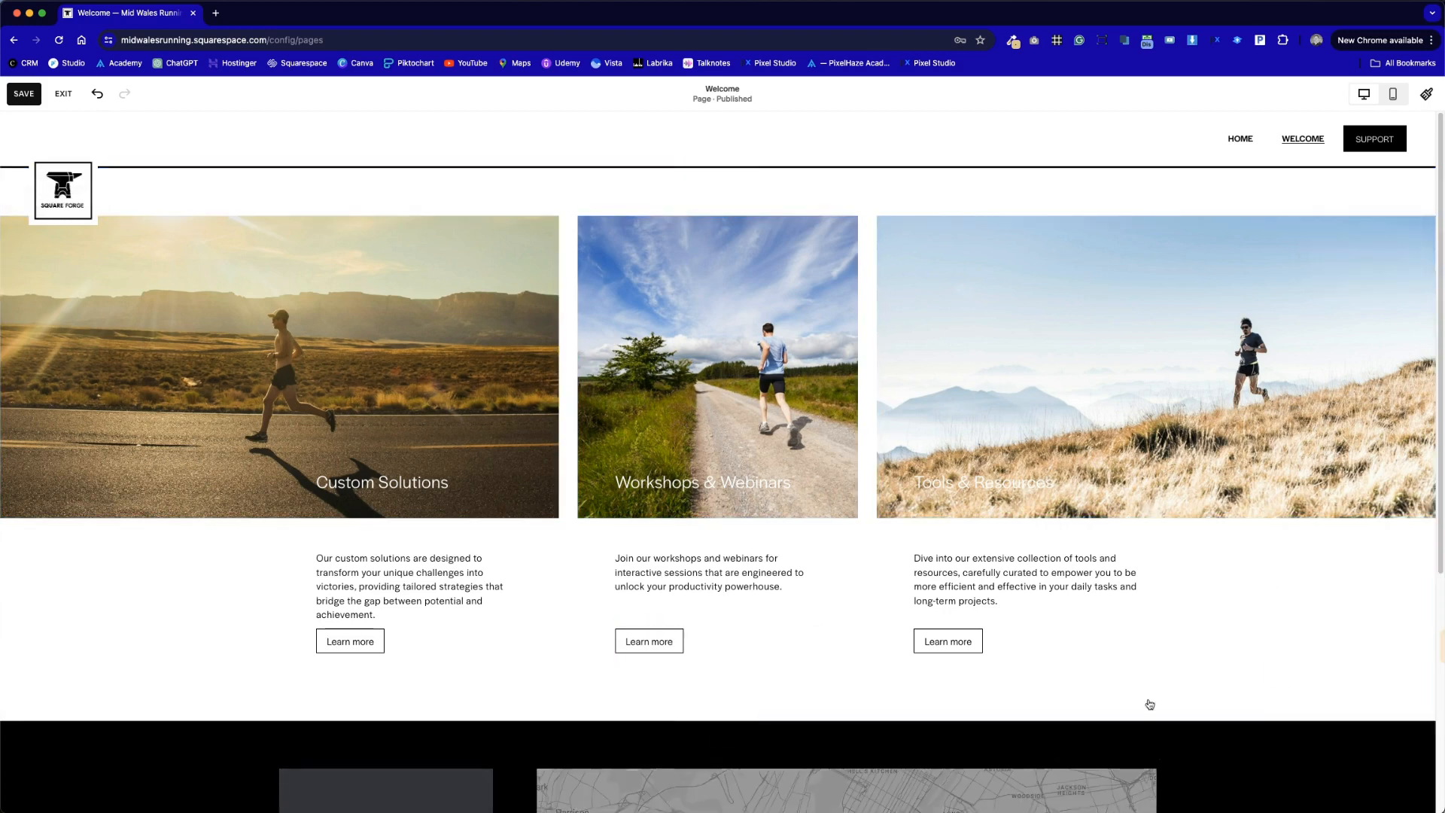
Align the Tools & Resources, Workshops & Webinars and Custom Solutions headings vertically to the middle of their text blocks
{"action": "left_click", "coordinate": [980, 452]}
{"action": "left_click", "coordinate": [960, 422]}
{"action": "left_click", "coordinate": [957, 450]}
{"action": "left_click", "coordinate": [662, 475]}
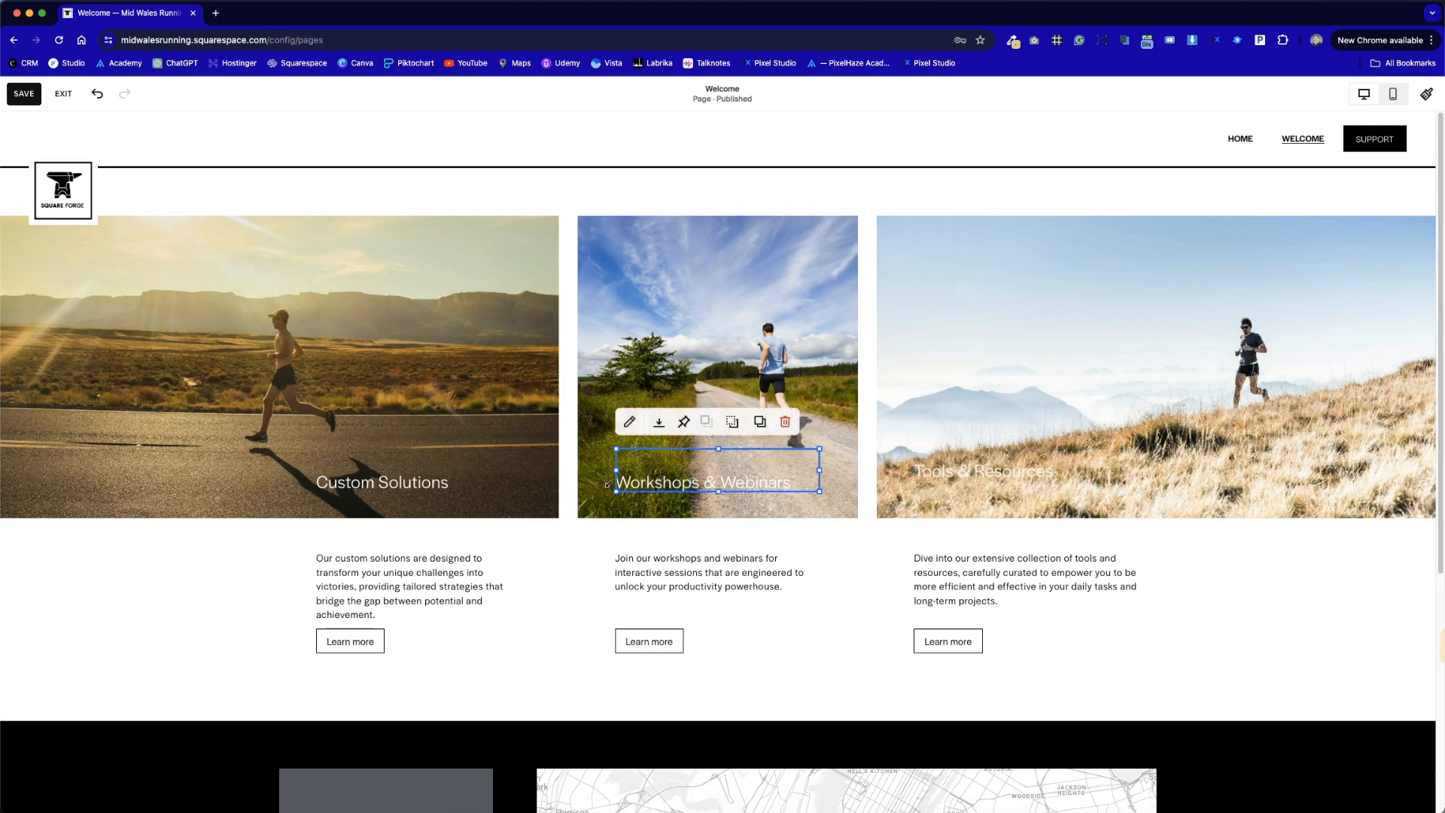
{"action": "left_click", "coordinate": [359, 473], "text": "shift"}
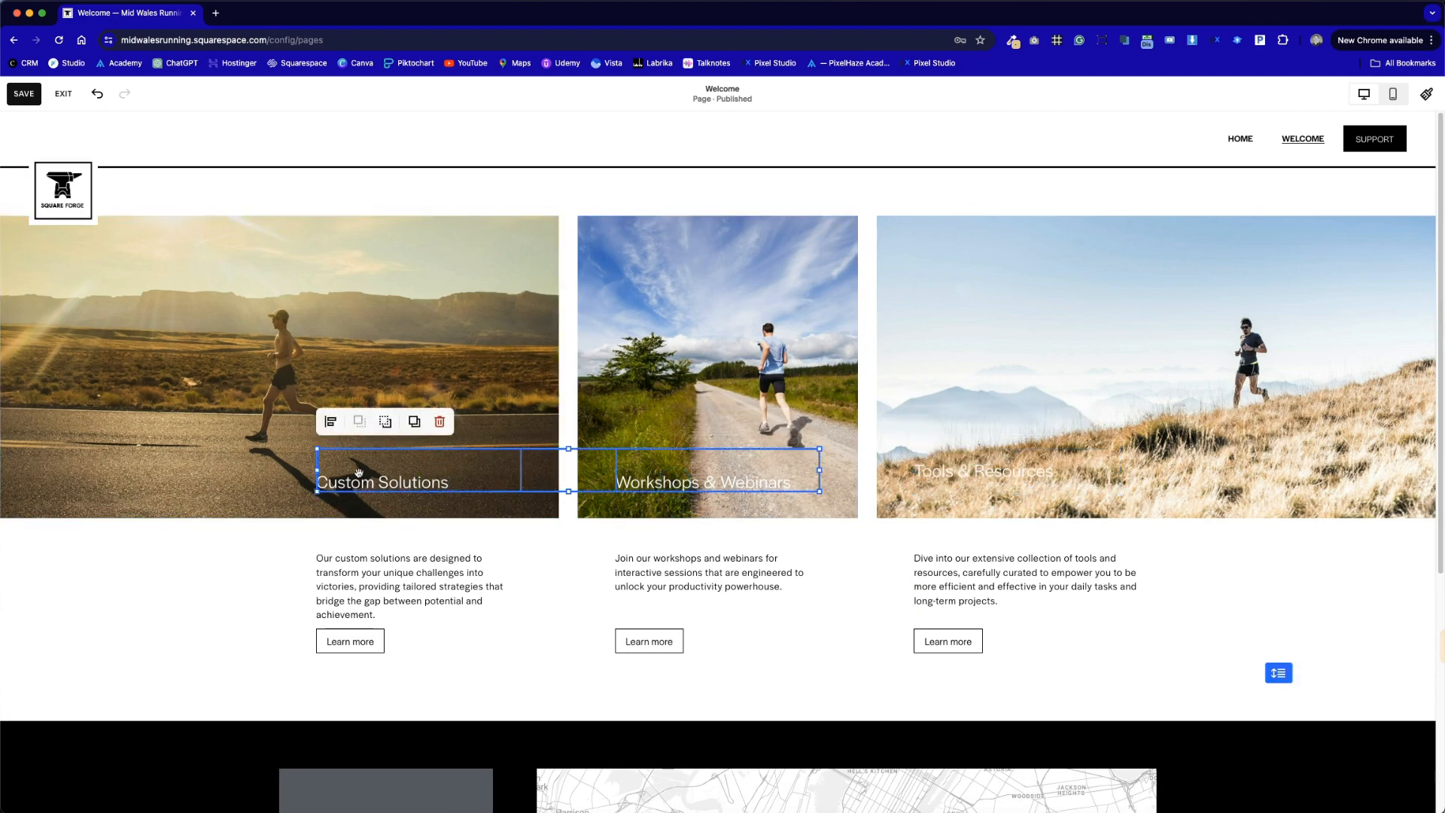
{"action": "left_click", "coordinate": [590, 548]}
{"action": "left_click", "coordinate": [678, 480]}
{"action": "left_click", "coordinate": [660, 421]}
{"action": "left_click", "coordinate": [659, 451]}
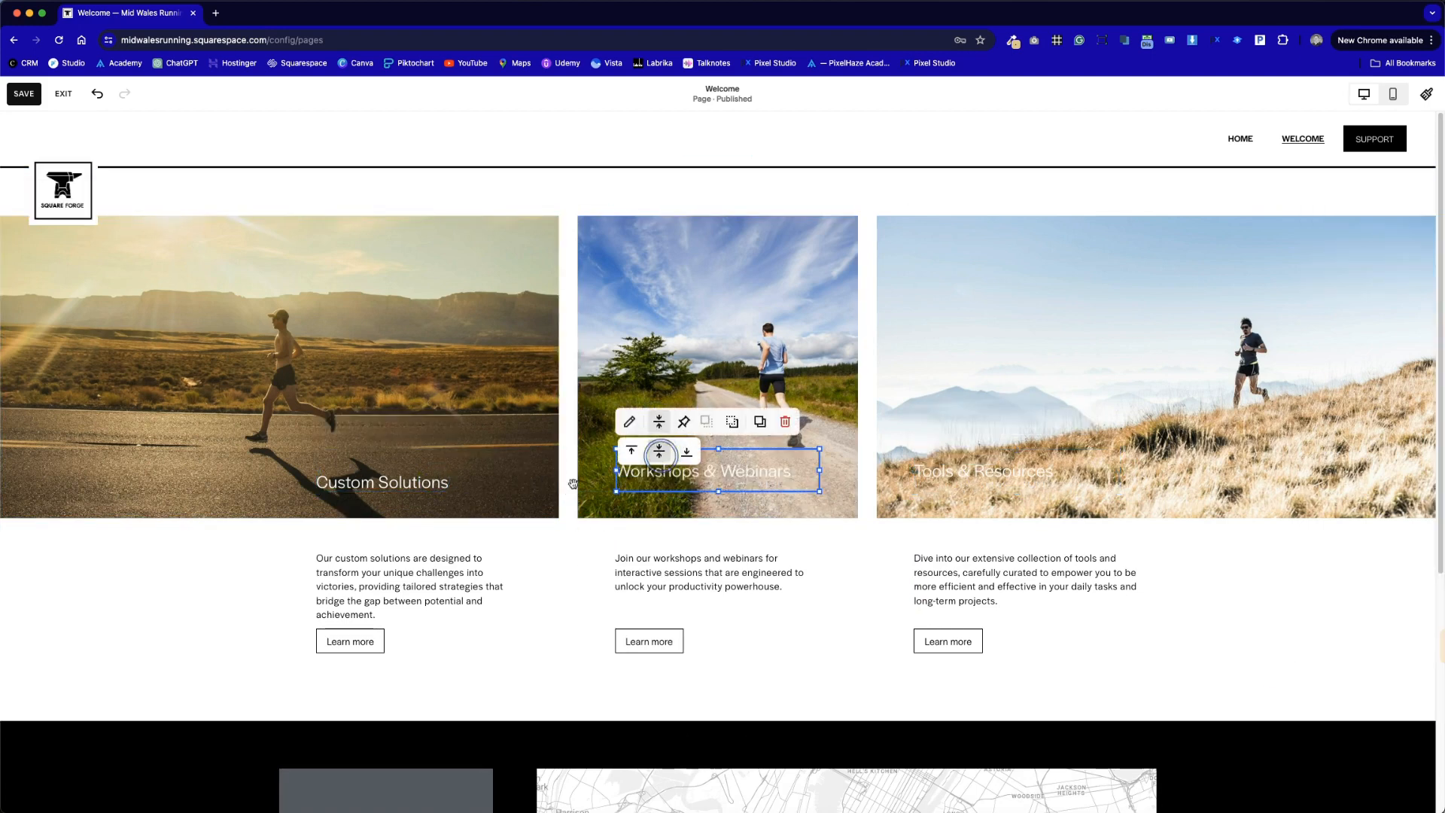
{"action": "left_click", "coordinate": [384, 482]}
{"action": "left_click", "coordinate": [360, 422]}
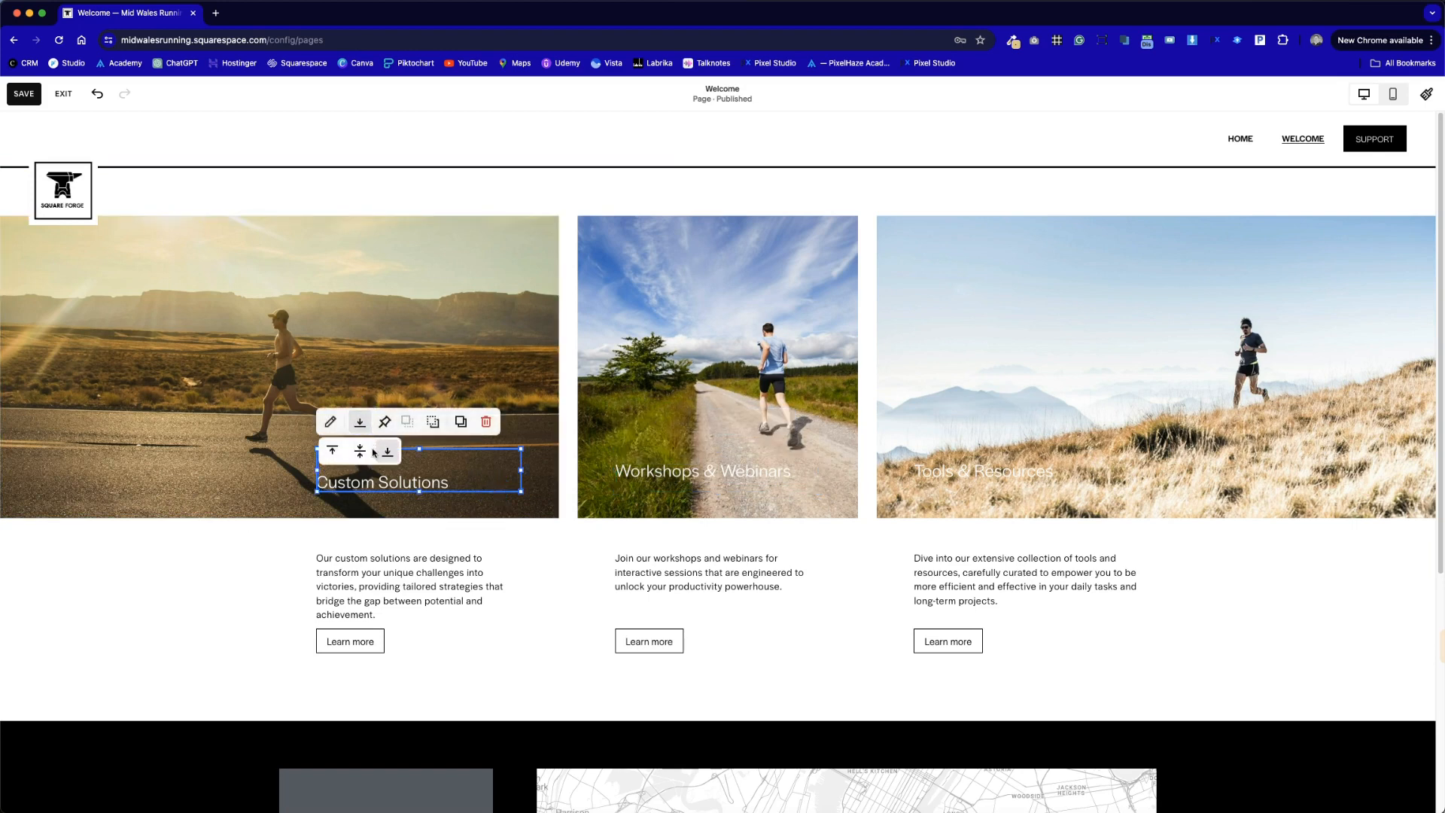
{"action": "left_click", "coordinate": [361, 452]}
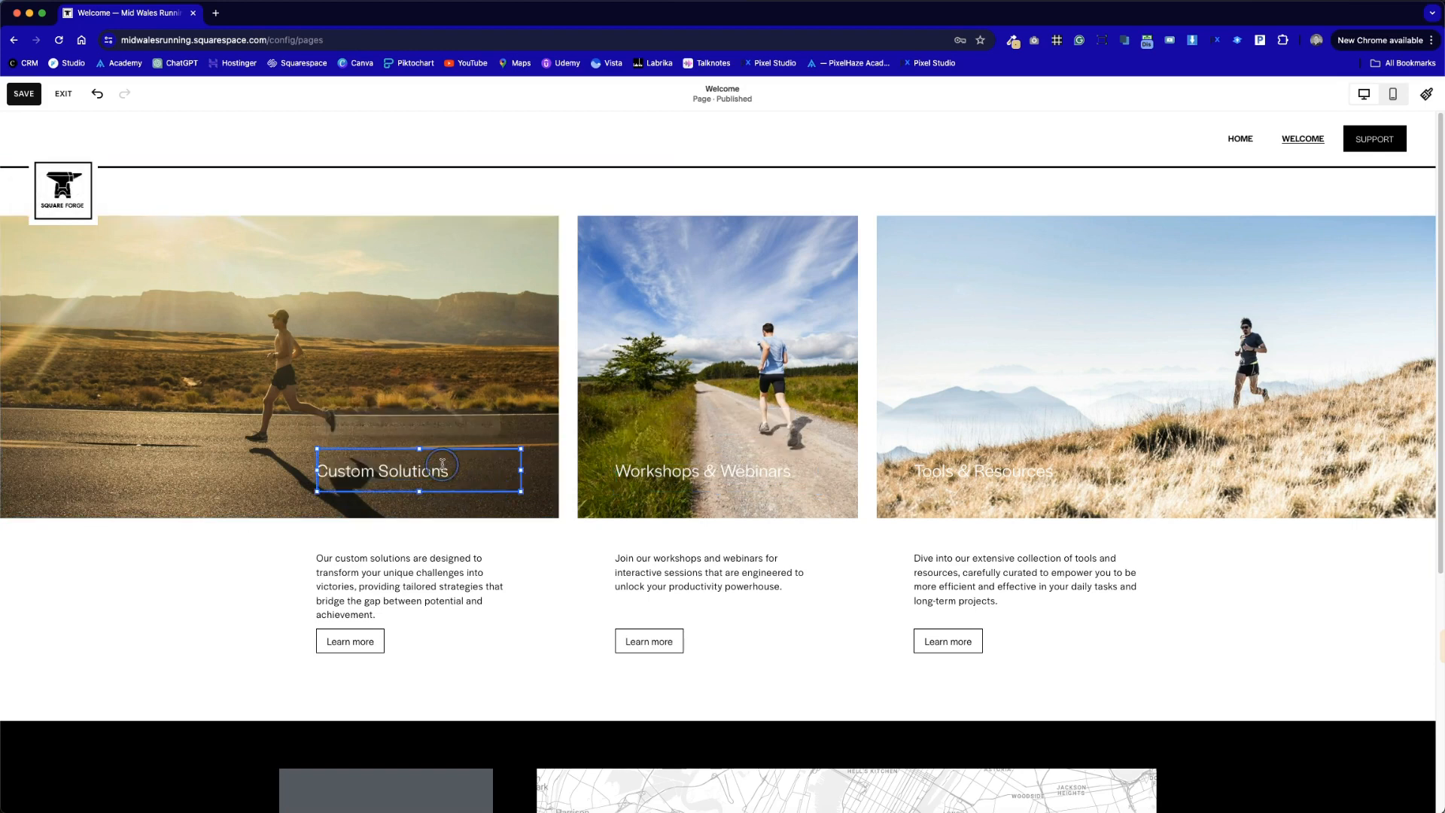
Add a light background to the Custom Solutions heading block with S padding
{"action": "left_click", "coordinate": [322, 424]}
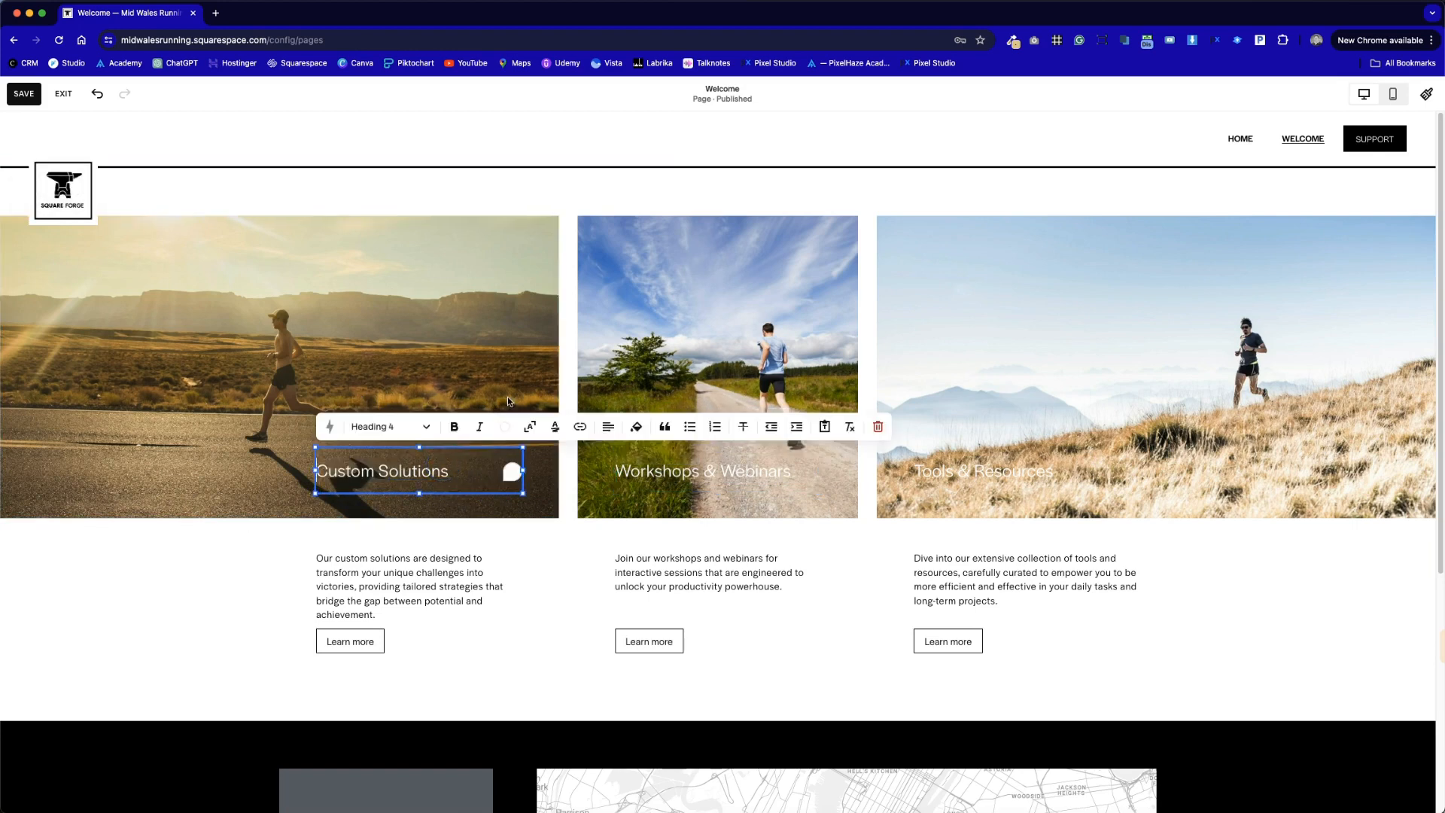
{"action": "left_click", "coordinate": [636, 426]}
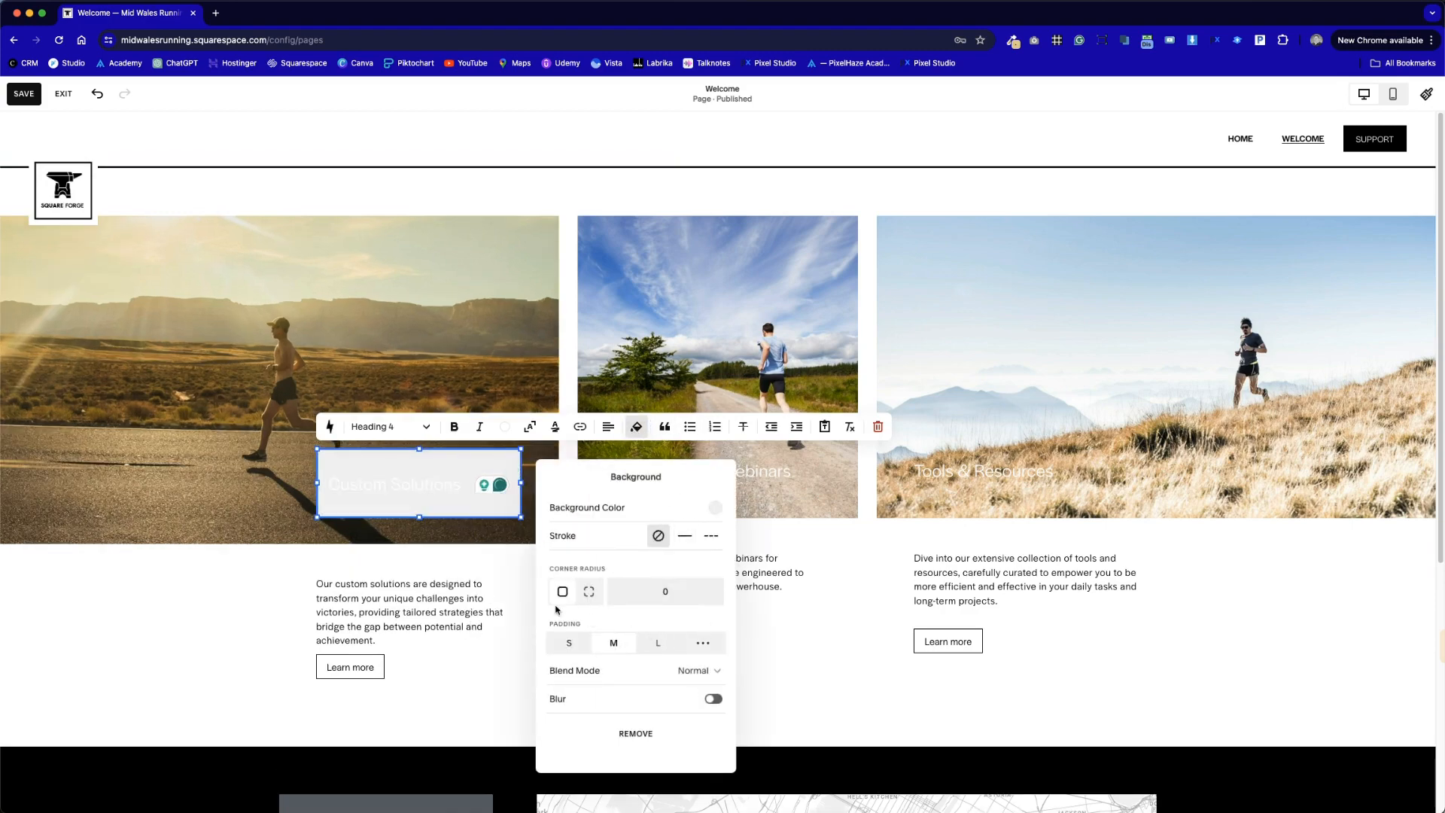
{"action": "left_click", "coordinate": [569, 642]}
{"action": "left_click", "coordinate": [406, 466]}
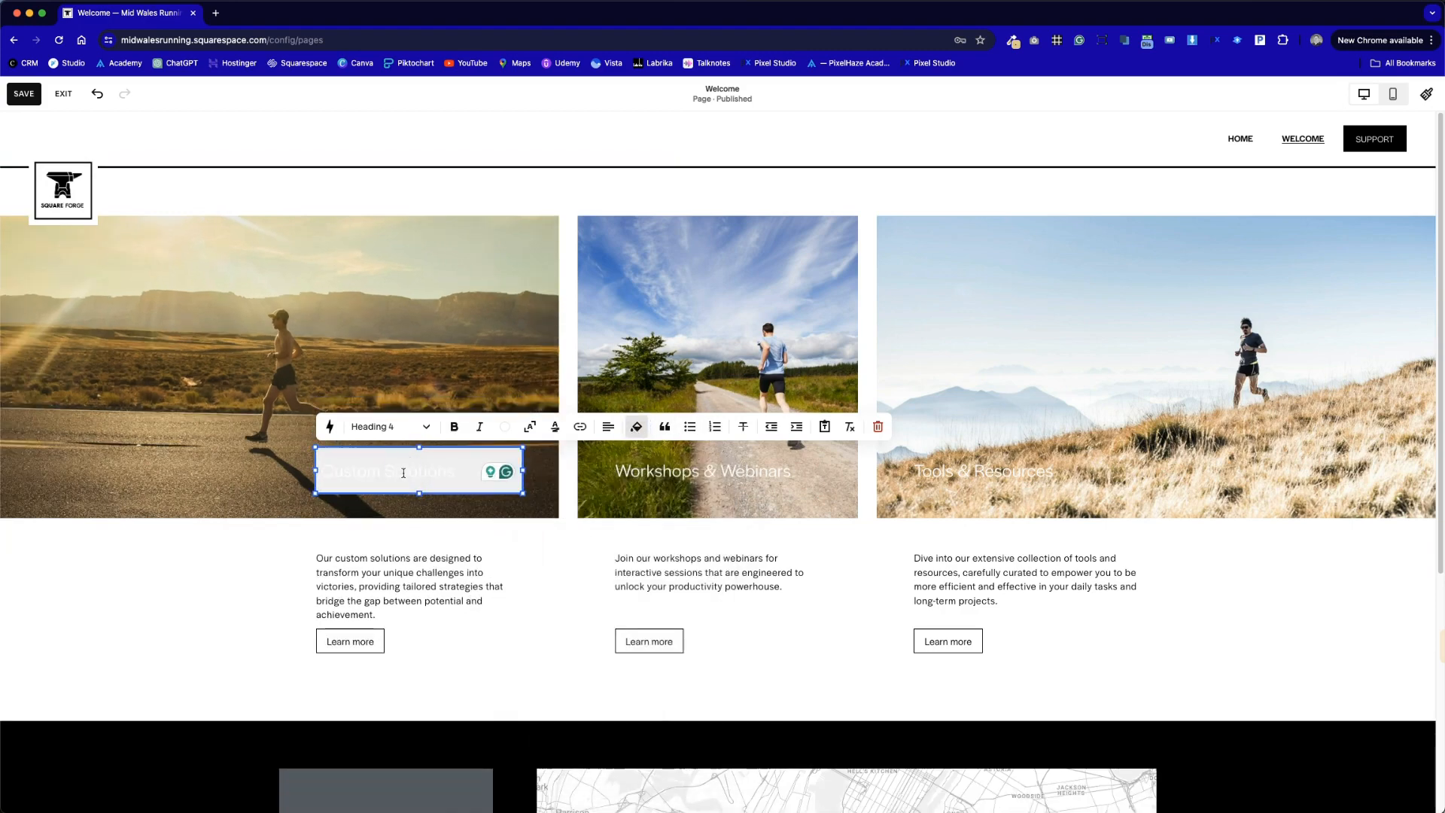
Colour the Custom Solutions heading text black and centre it in its block
{"action": "triple_click", "coordinate": [403, 472]}
{"action": "left_click", "coordinate": [504, 427]}
{"action": "left_click", "coordinate": [538, 496]}
{"action": "left_click", "coordinate": [569, 496]}
{"action": "left_click", "coordinate": [609, 429]}
{"action": "left_click", "coordinate": [604, 457]}
{"action": "left_click", "coordinate": [184, 481]}
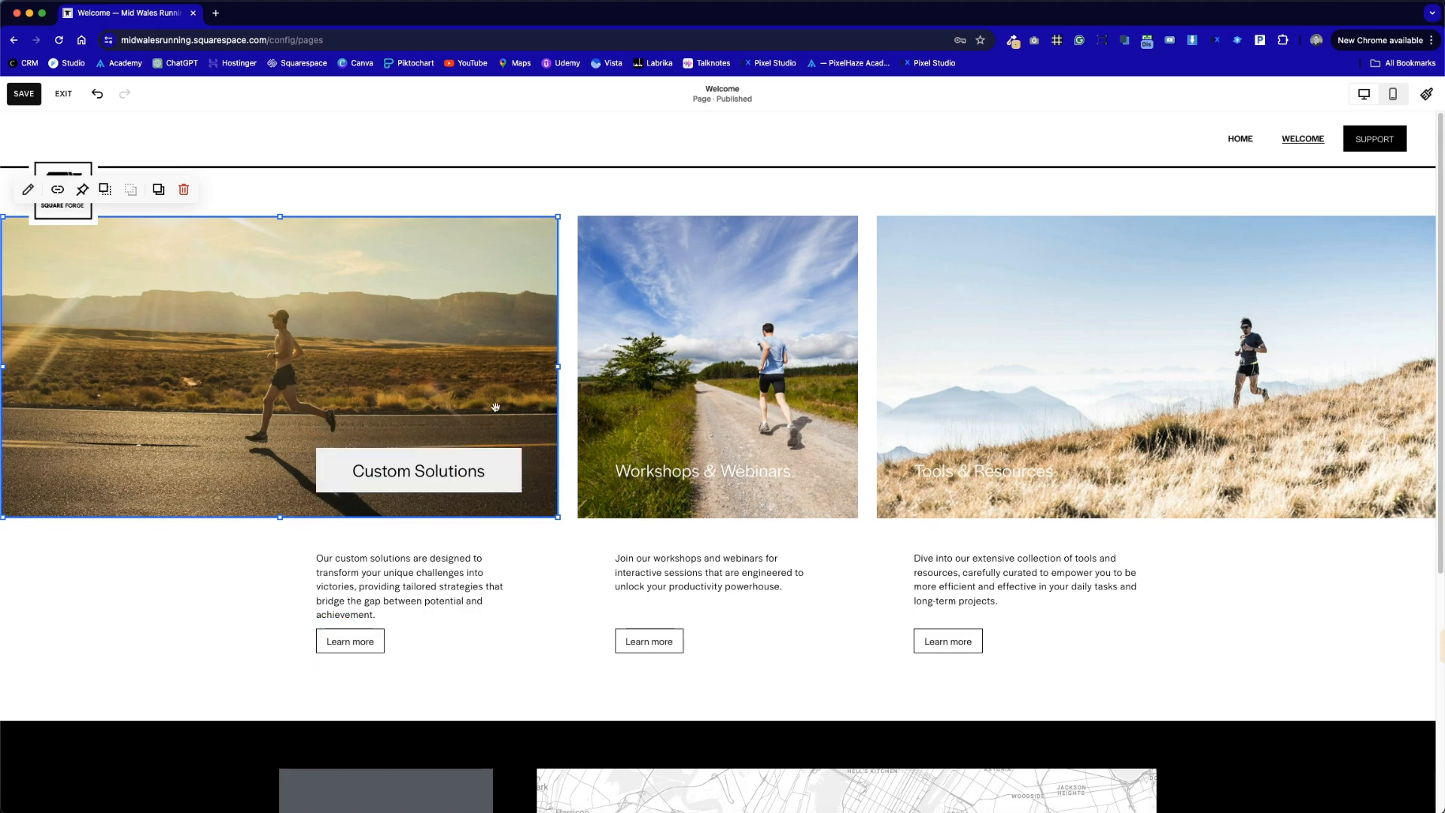
Add a light background with S padding to the Workshops & Webinars heading block
{"action": "left_click", "coordinate": [669, 476]}
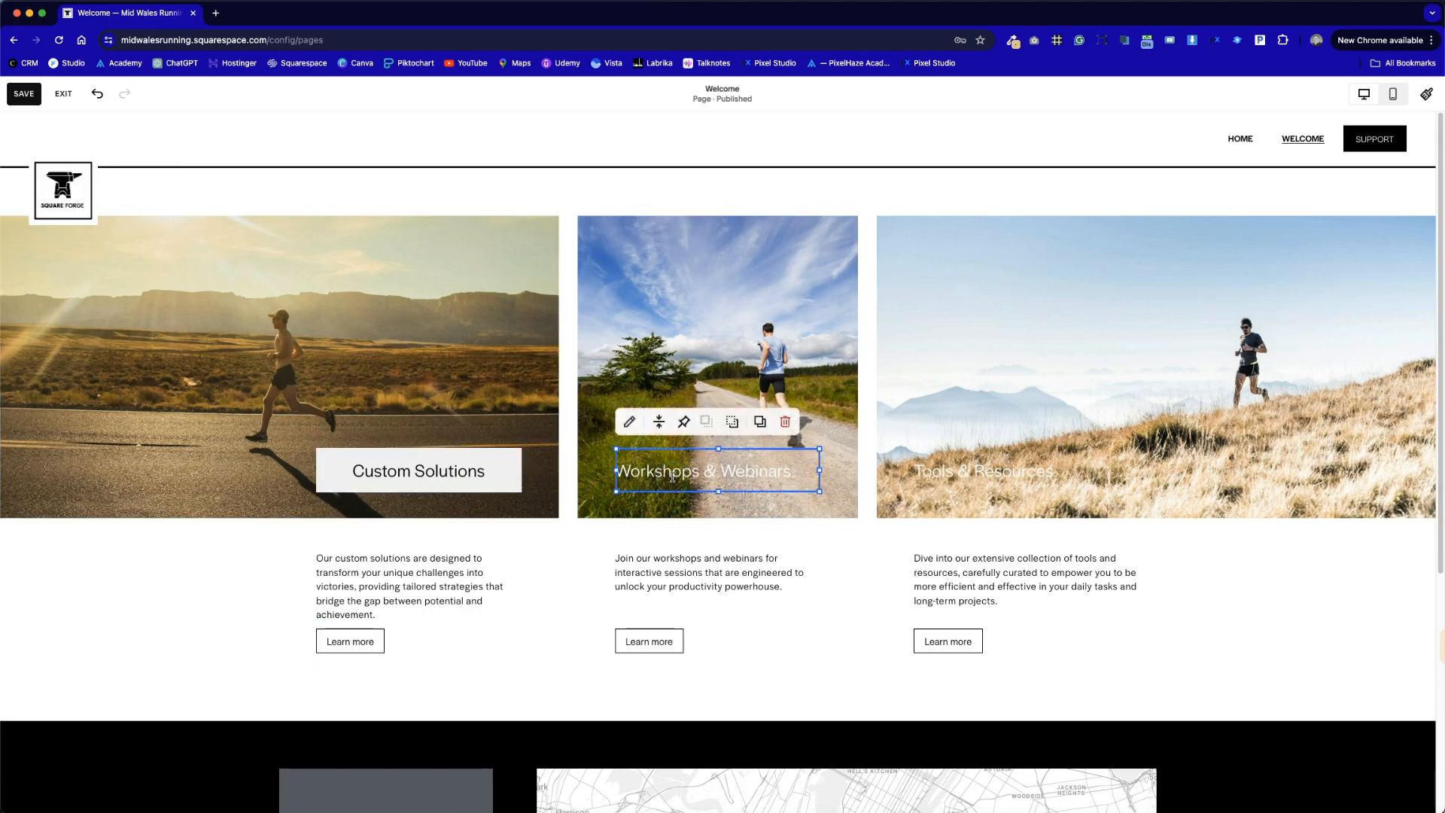
{"action": "left_click", "coordinate": [627, 423]}
{"action": "left_click", "coordinate": [935, 426]}
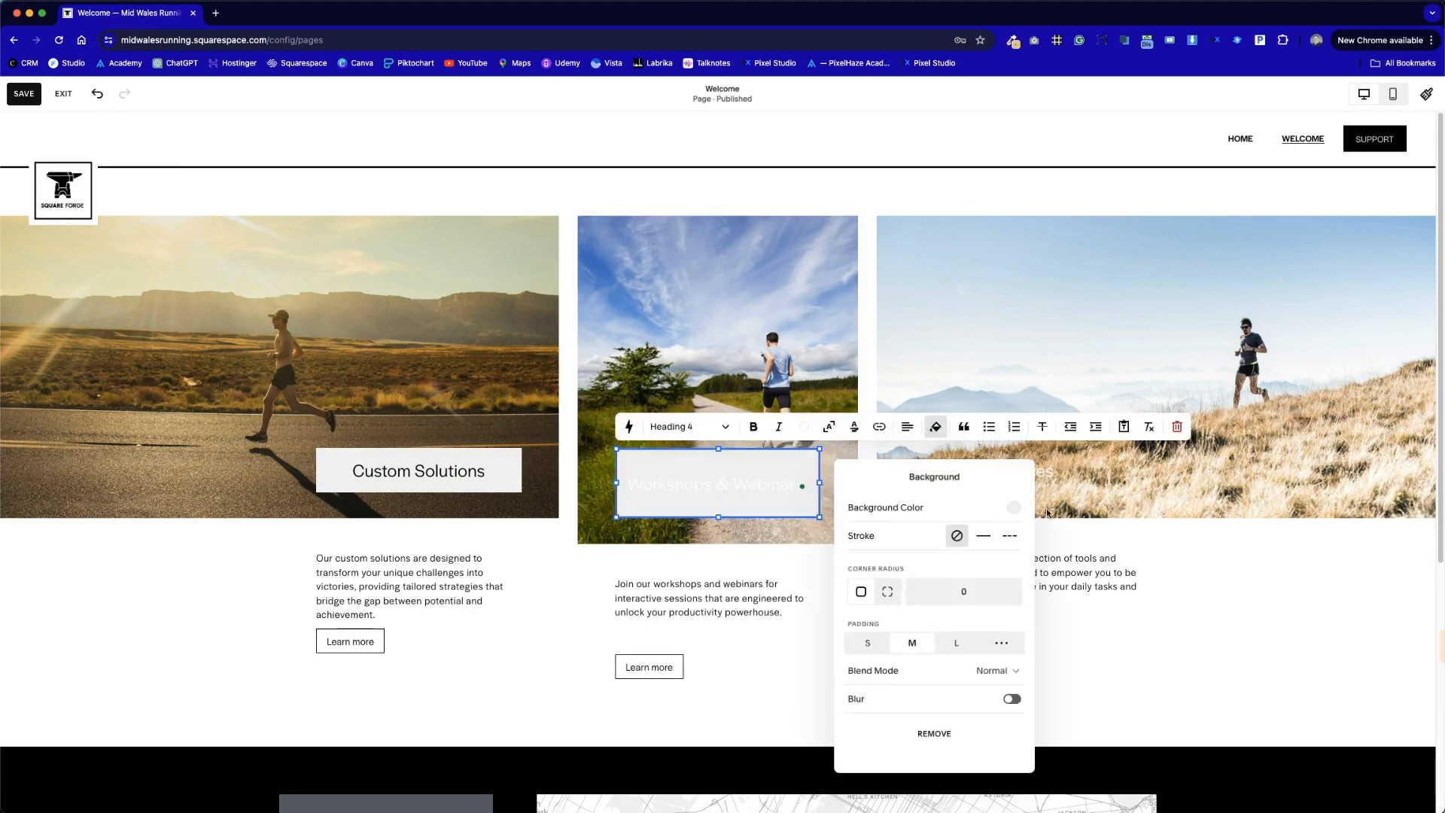
{"action": "left_click", "coordinate": [704, 469]}
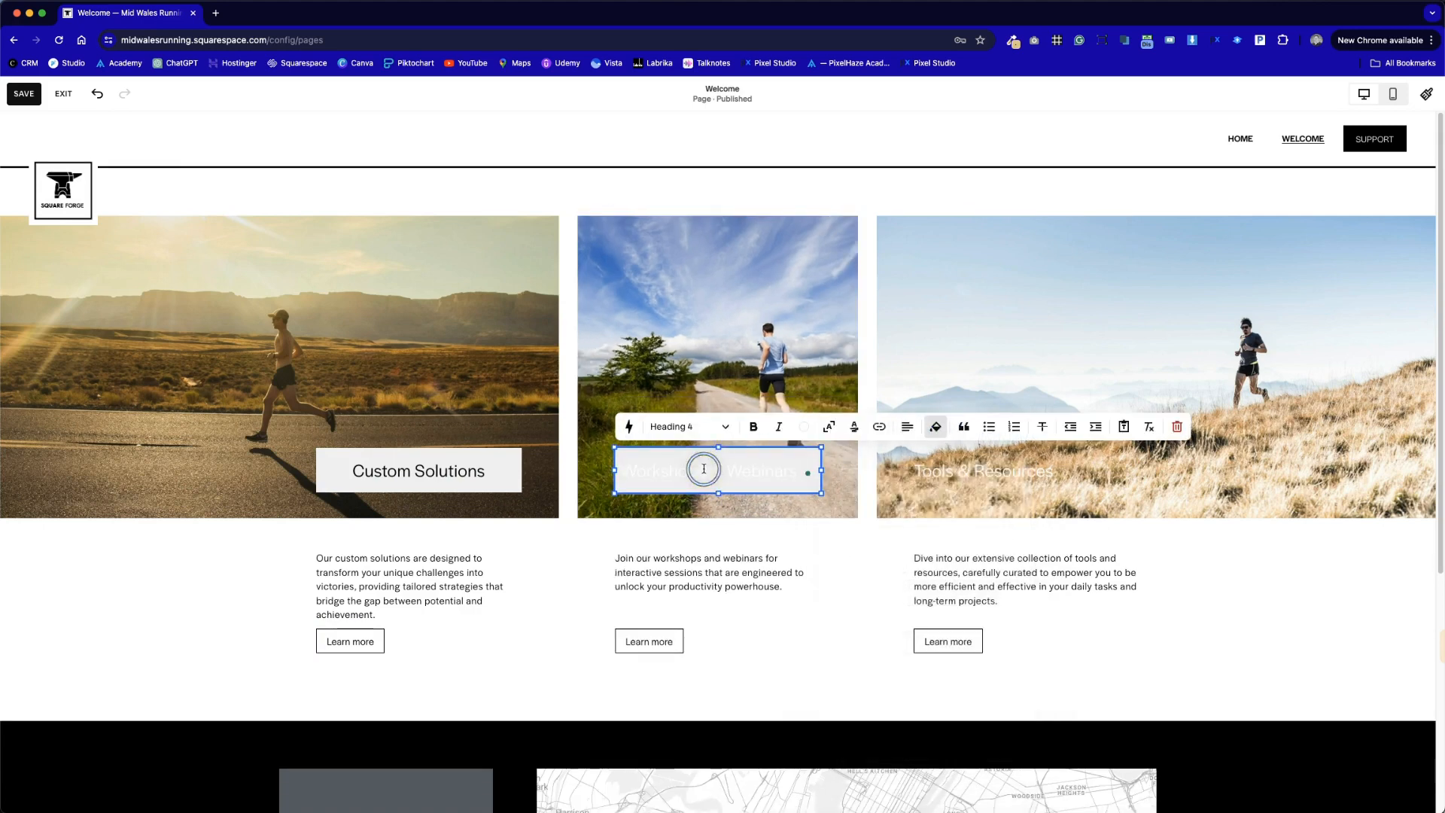
Make the Workshops & Webinars heading text black and centre-aligned
{"action": "triple_click", "coordinate": [704, 470]}
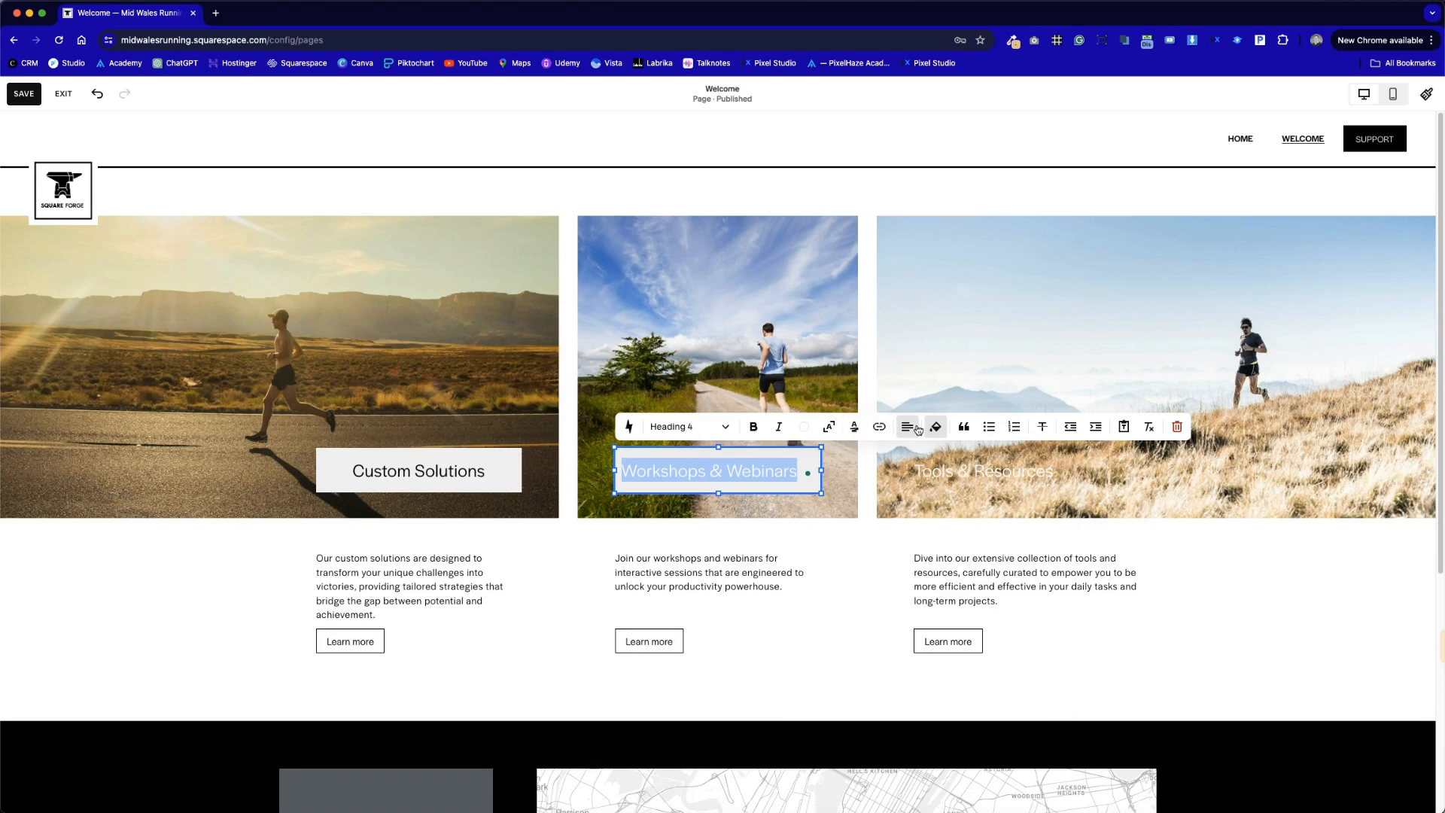
{"action": "left_click", "coordinate": [804, 426]}
{"action": "left_click", "coordinate": [875, 498]}
{"action": "left_click", "coordinate": [755, 581]}
{"action": "left_click", "coordinate": [772, 474]}
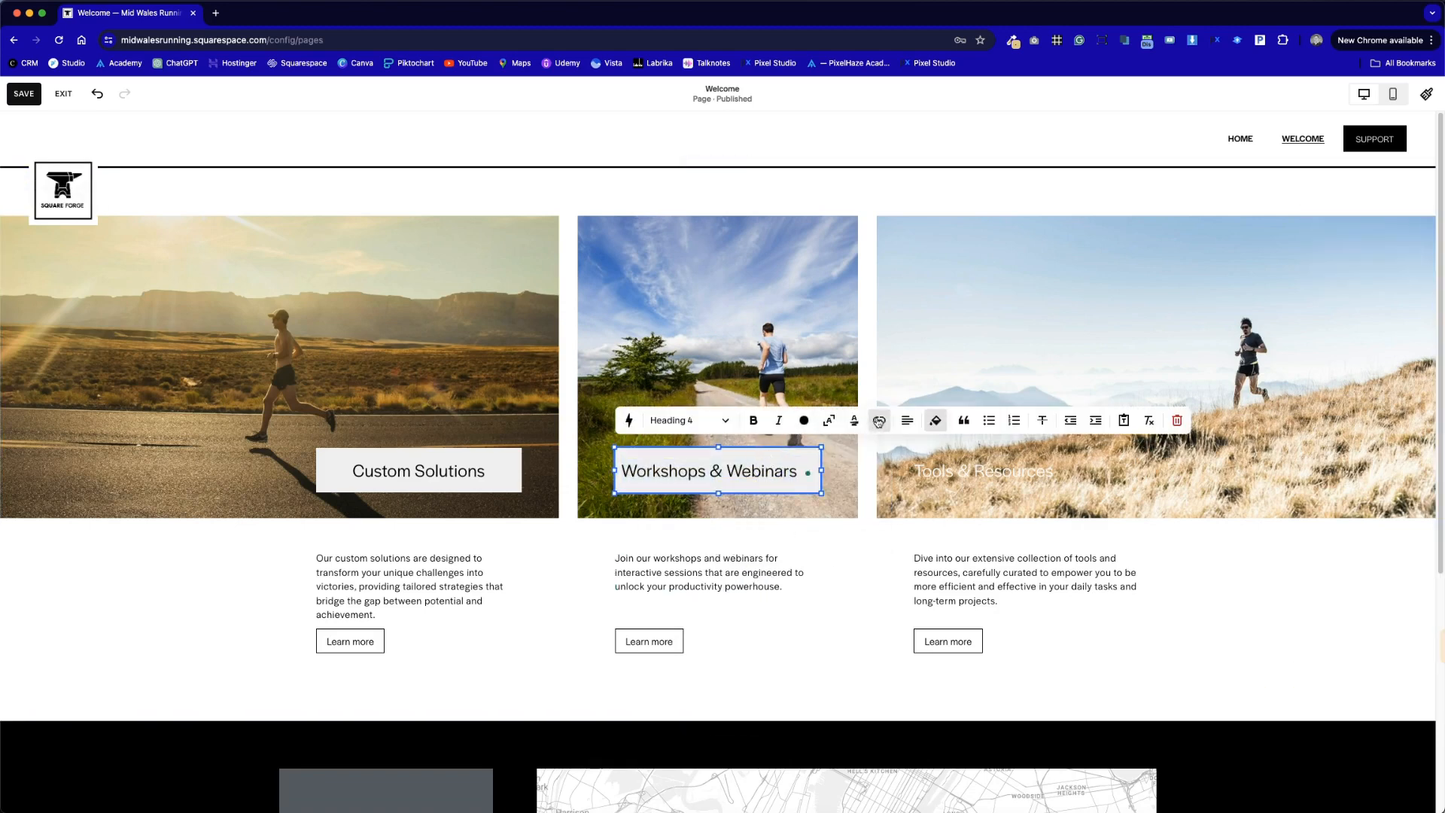
{"action": "left_click", "coordinate": [907, 420]}
{"action": "left_click", "coordinate": [894, 451]}
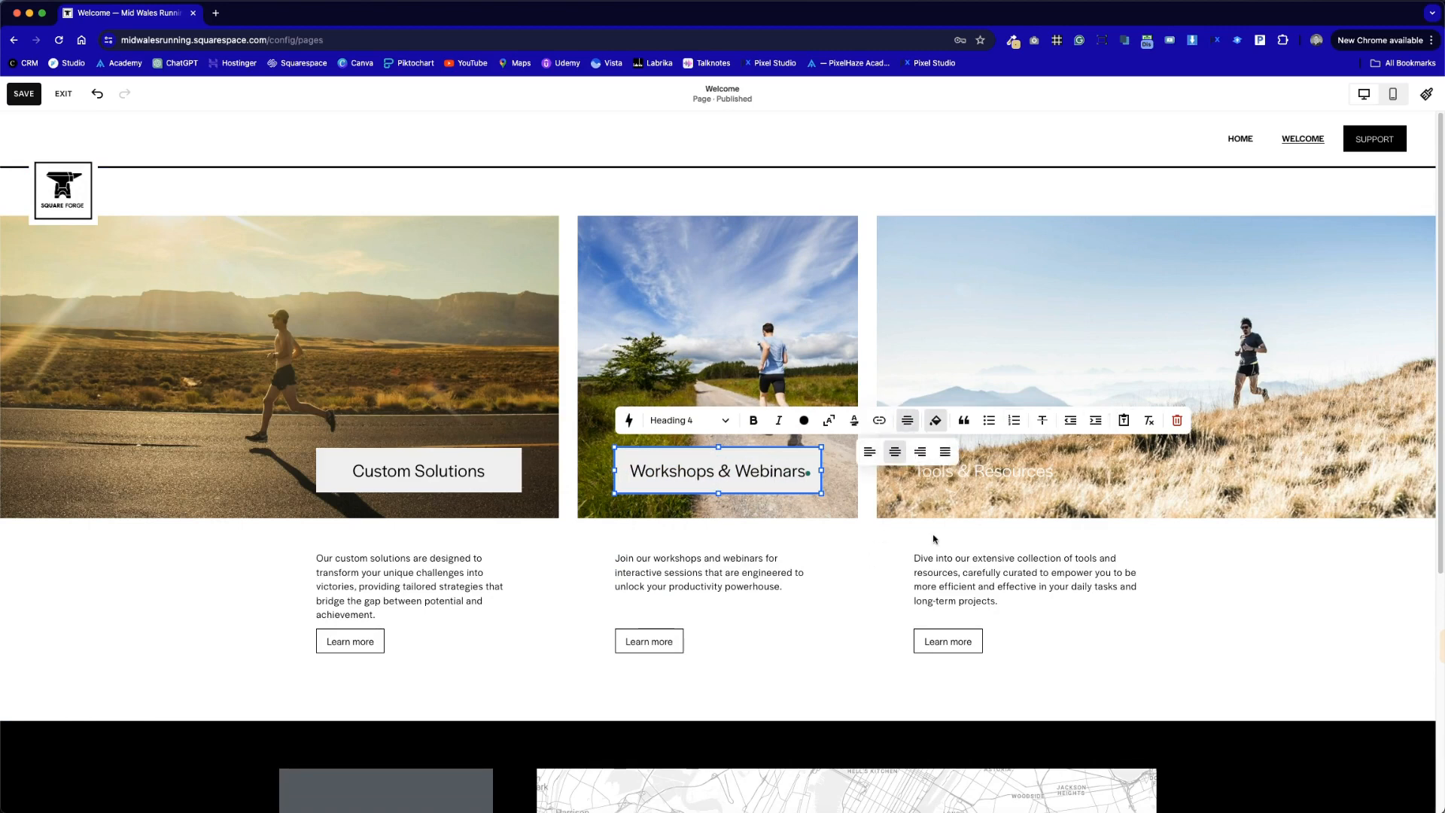
{"action": "left_click", "coordinate": [879, 570]}
Duplicate the Workshops & Webinars heading block onto the third image and replace its text with the copied Tools & Resources heading
{"action": "left_click", "coordinate": [780, 474]}
{"action": "left_click", "coordinate": [760, 421]}
{"action": "left_click_drag", "start_coordinate": [765, 496], "coordinate": [1040, 419]}
{"action": "double_click", "coordinate": [1040, 420]}
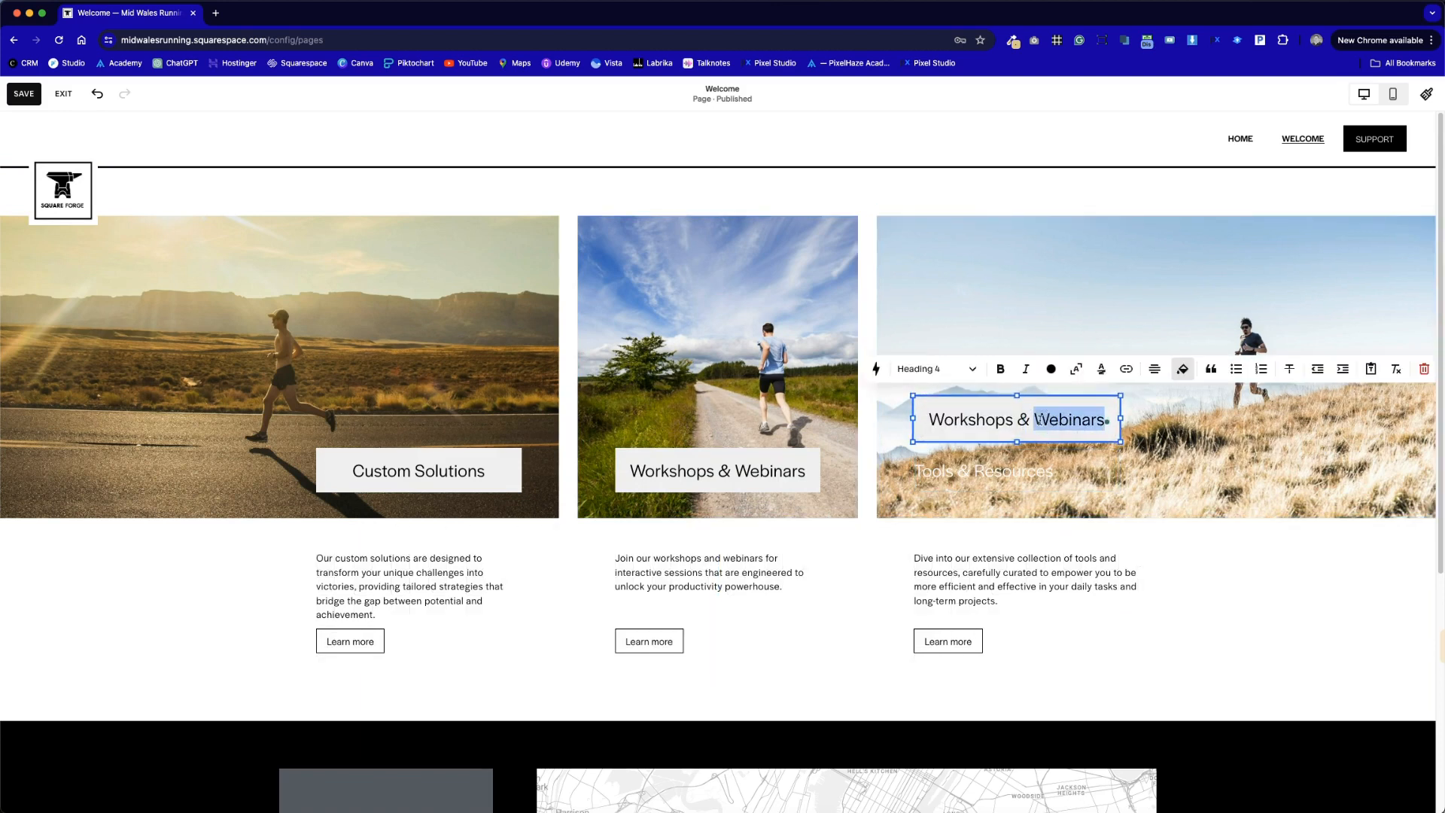
{"action": "triple_click", "coordinate": [1029, 464]}
{"action": "key", "text": "super+c"}
{"action": "triple_click", "coordinate": [1008, 406]}
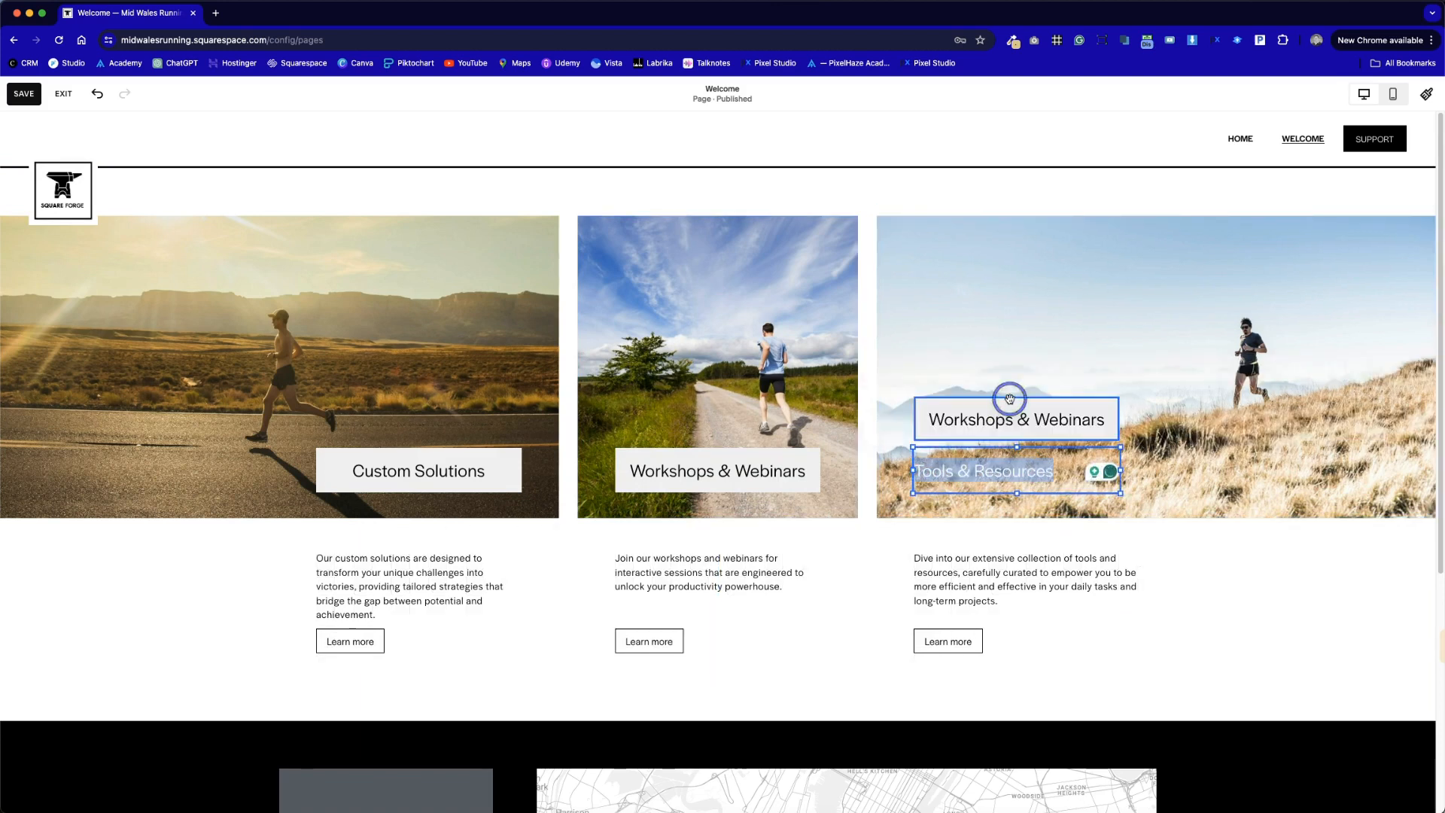
{"action": "key", "text": "super+v"}
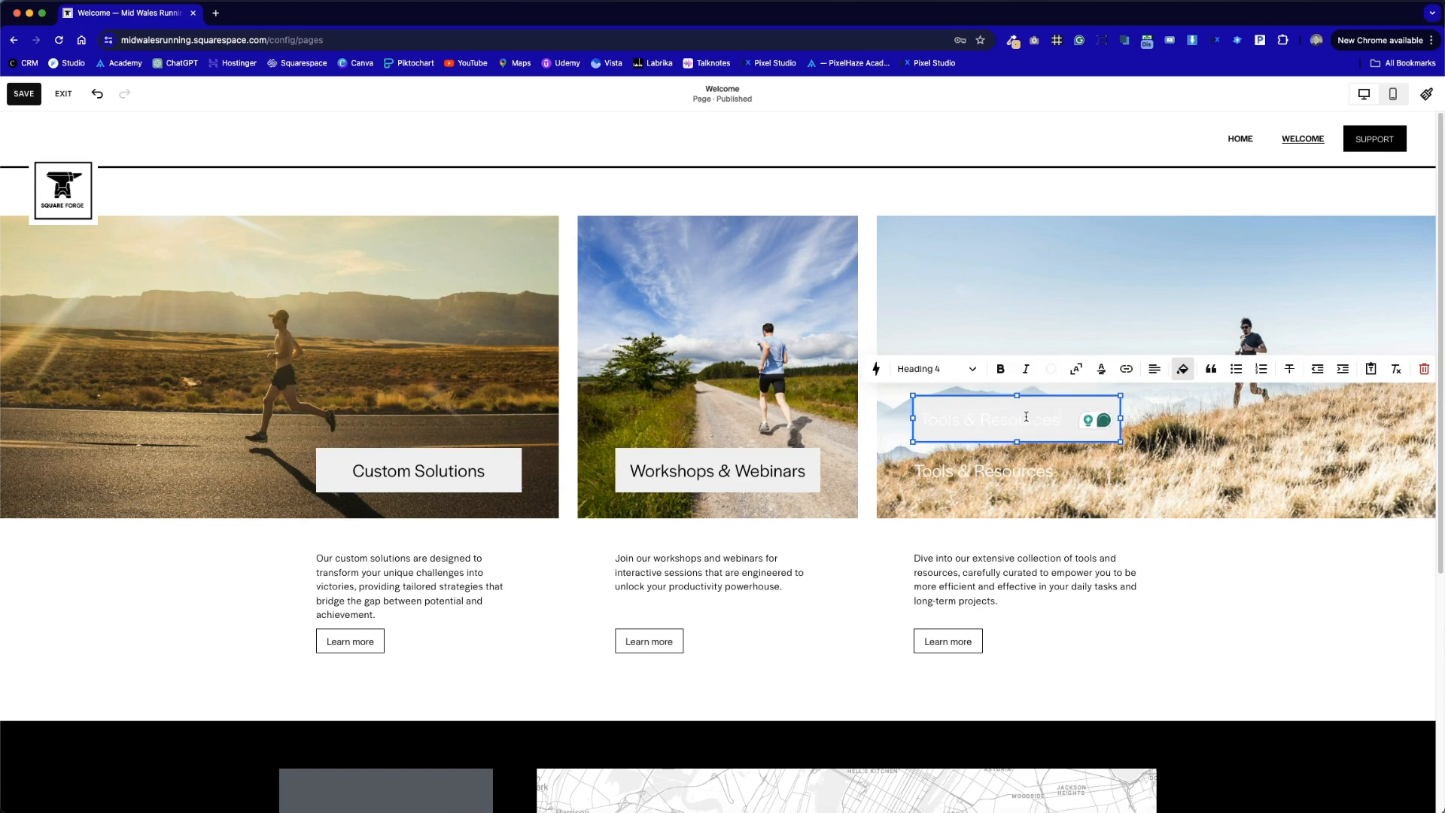
Colour the duplicated Tools & Resources heading black and move its block over the original heading
{"action": "triple_click", "coordinate": [1025, 416]}
{"action": "left_click", "coordinate": [1051, 368]}
{"action": "left_click", "coordinate": [935, 482]}
{"action": "left_click", "coordinate": [1083, 421]}
{"action": "left_click_drag", "start_coordinate": [1019, 418], "coordinate": [1021, 473]}
{"action": "left_click", "coordinate": [1236, 603]}
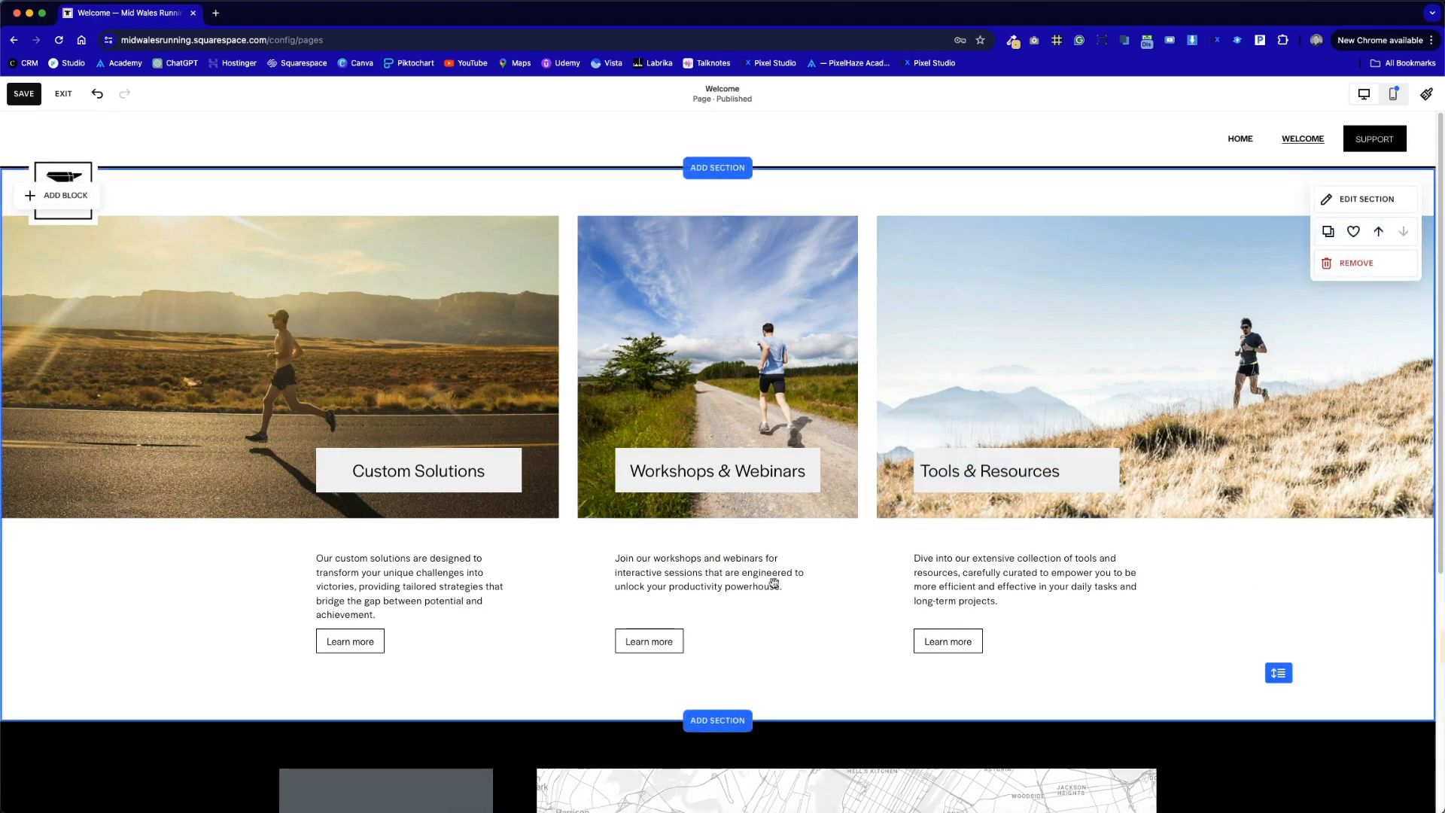
{"action": "left_click", "coordinate": [258, 200]}
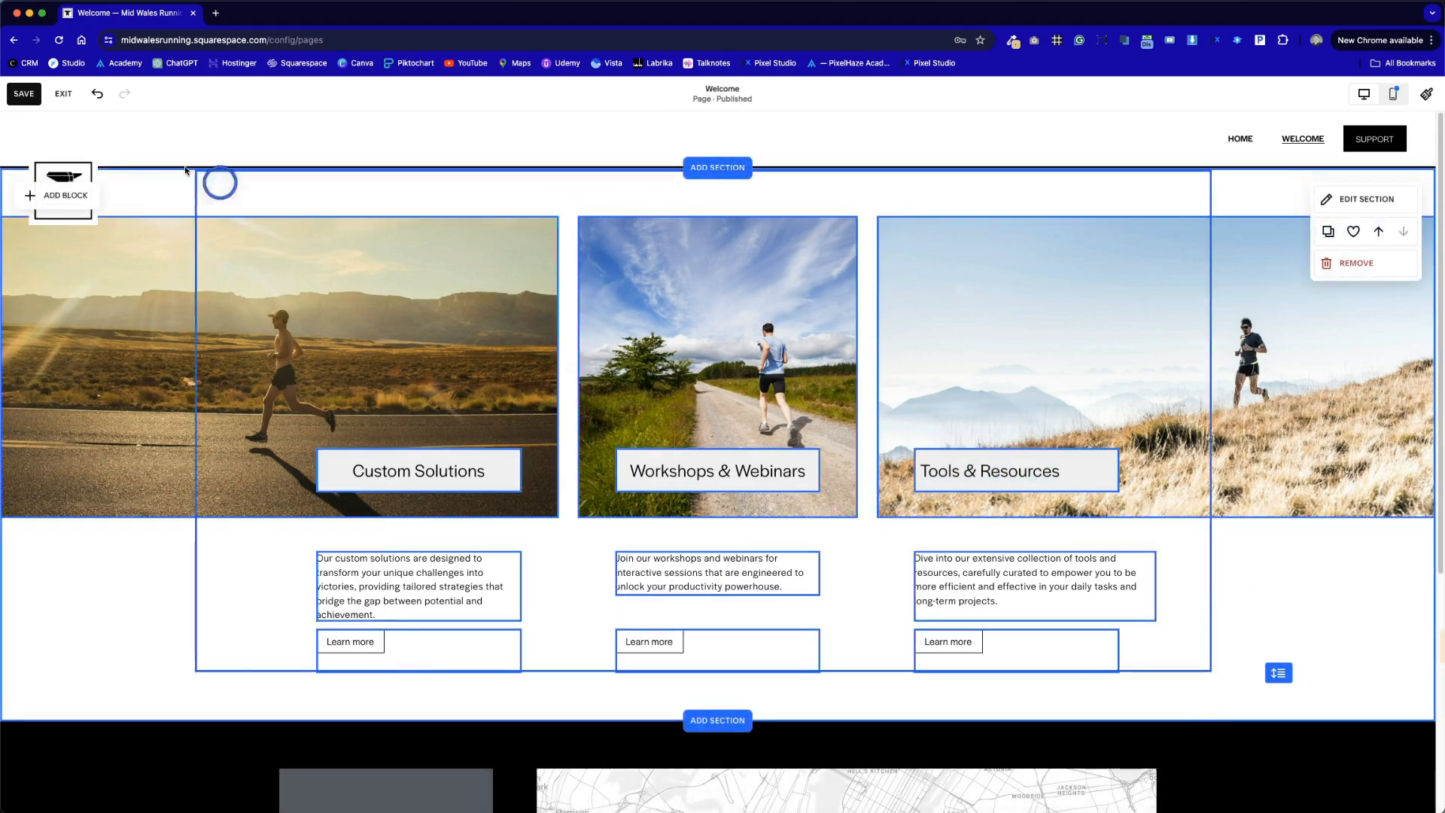
{"action": "left_click_drag", "start_coordinate": [420, 317], "coordinate": [422, 271]}
{"action": "left_click", "coordinate": [1234, 570]}
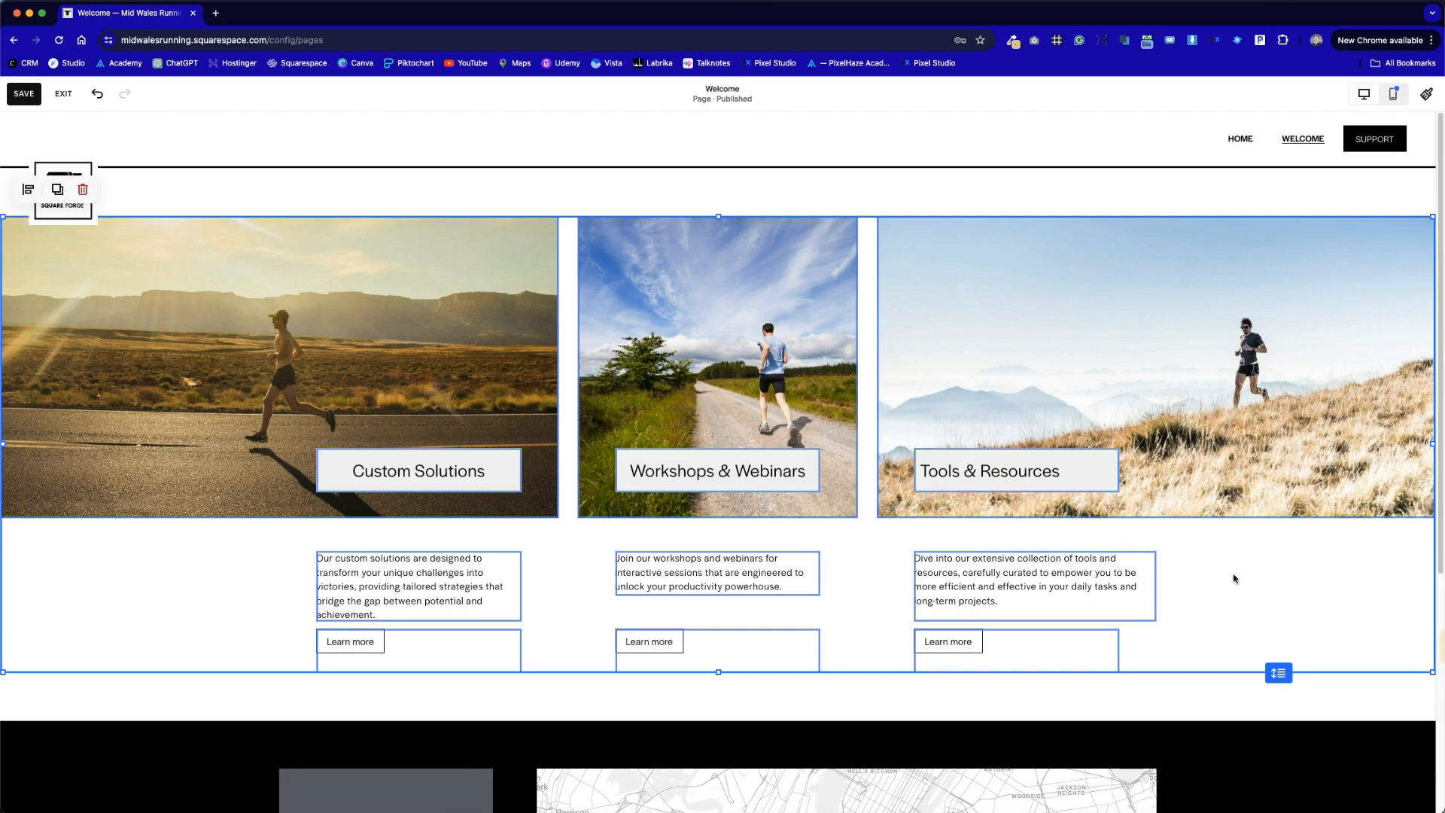
{"action": "left_click", "coordinate": [333, 713]}
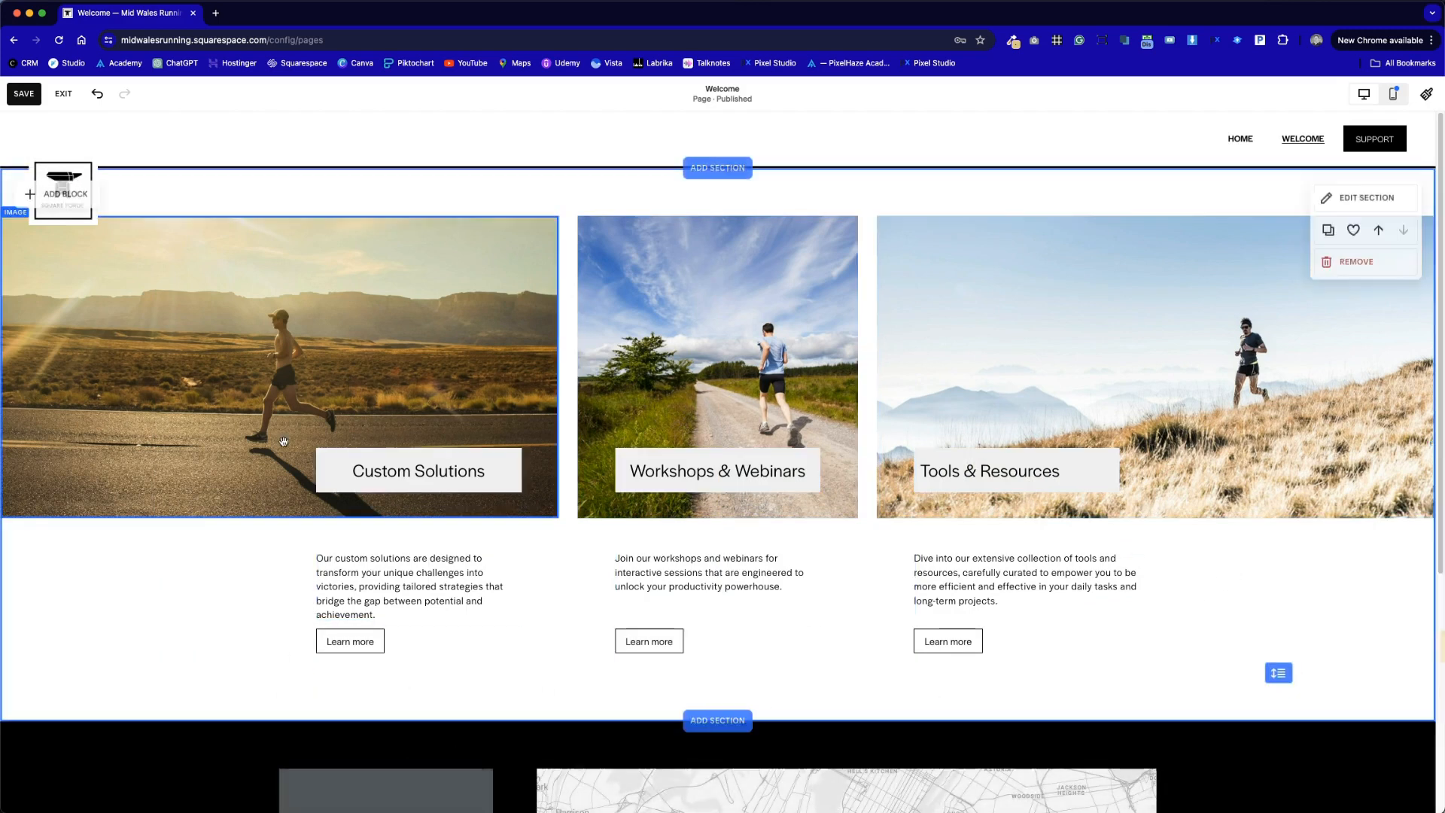
Save the changes to the Welcome page
{"action": "scroll", "coordinate": [1058, 593], "scroll_direction": "down", "scroll_amount": 1}
{"action": "left_click", "coordinate": [36, 103]}
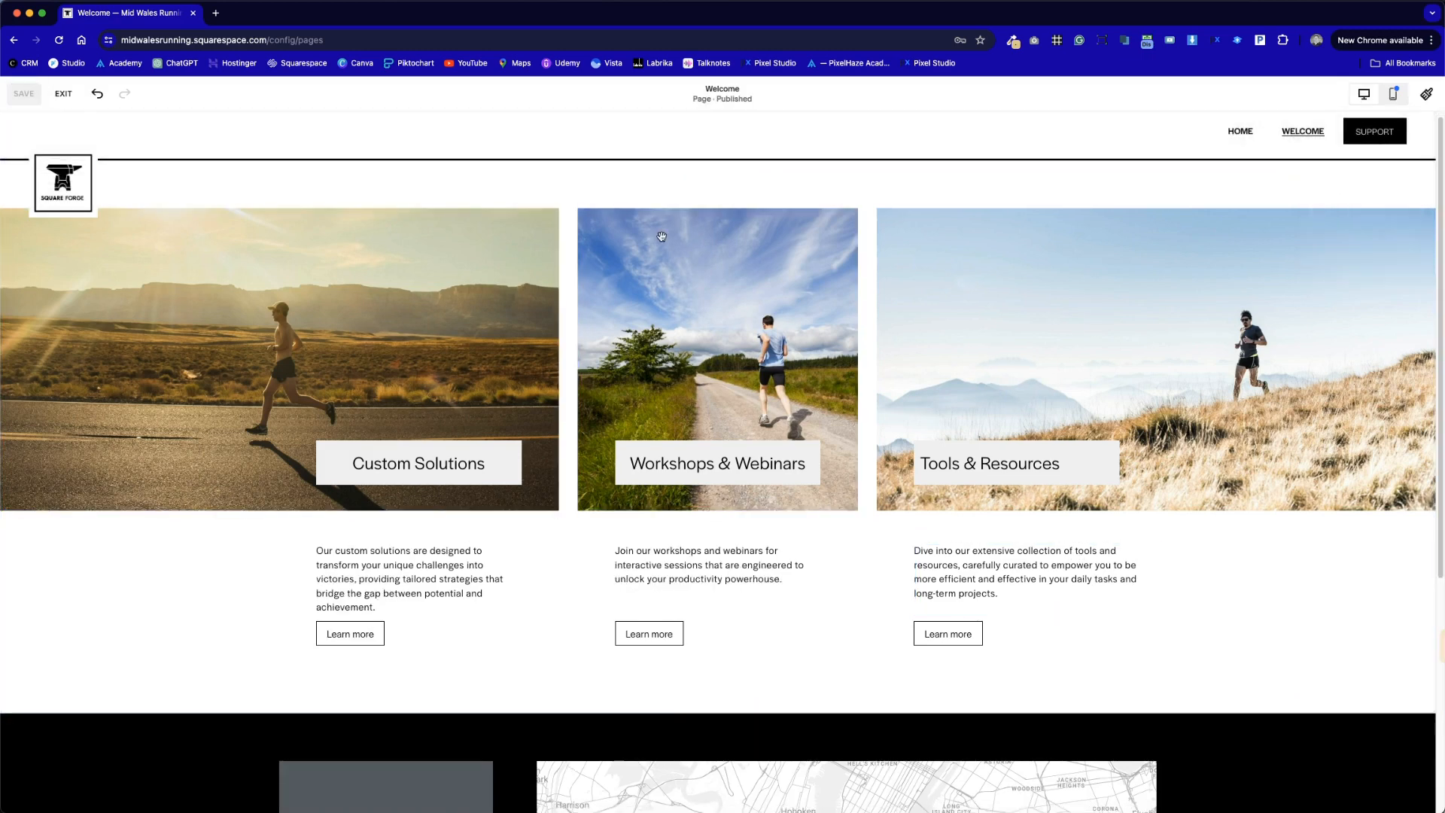
Change the Workshops & Webinars image from a filled rectangle to a circle shape
{"action": "left_click", "coordinate": [790, 280]}
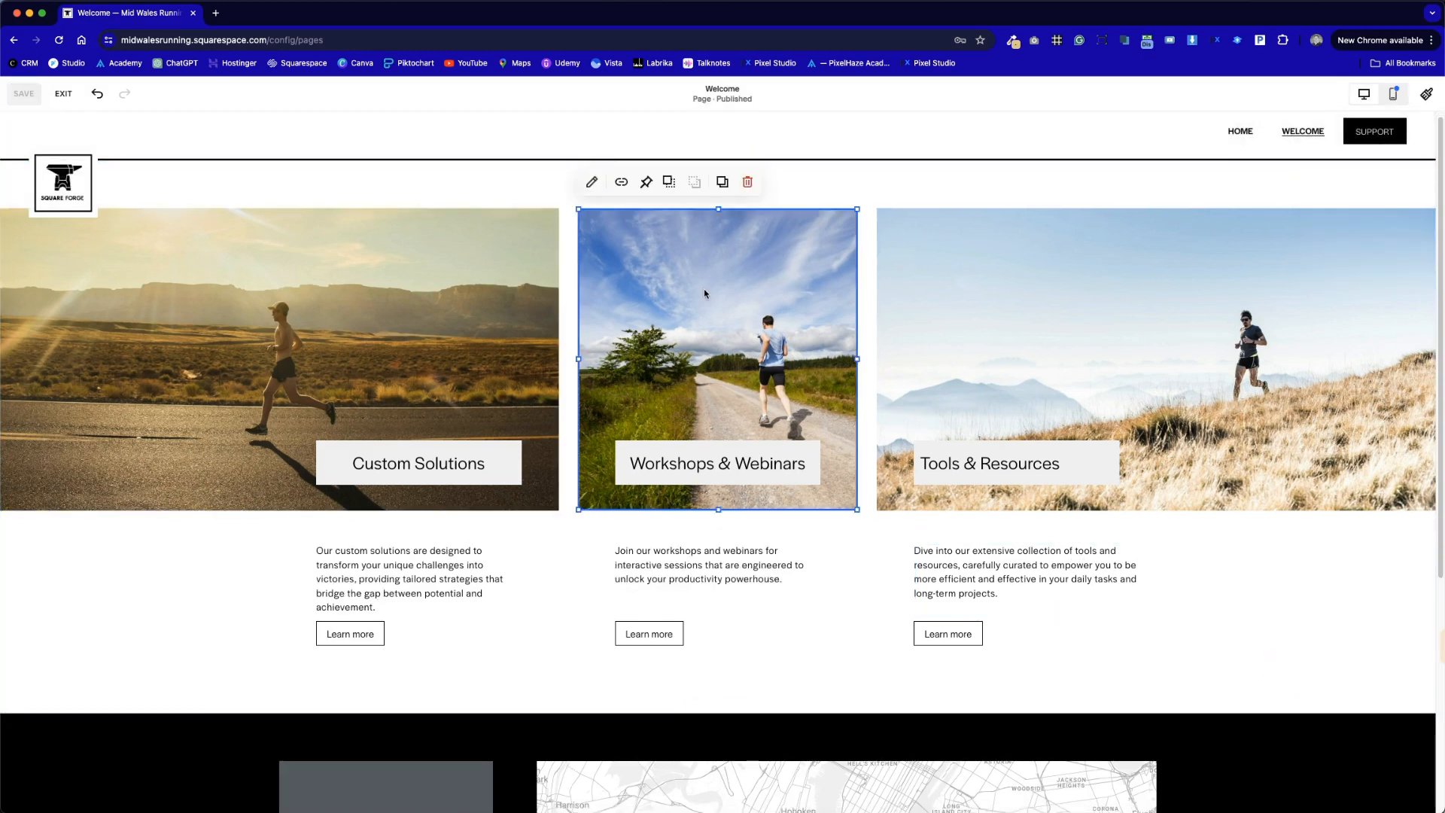
{"action": "left_click", "coordinate": [590, 182]}
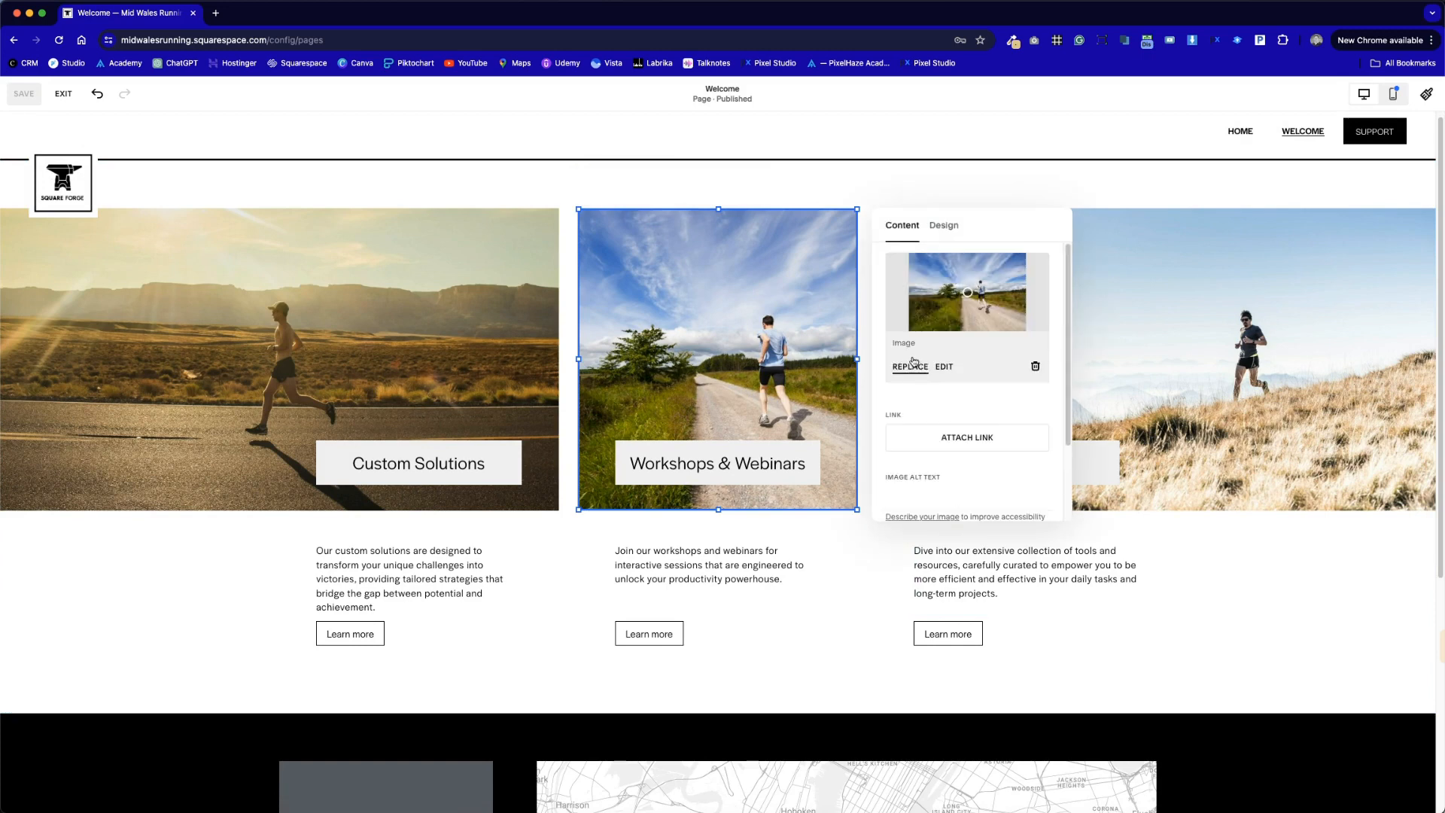
{"action": "left_click", "coordinate": [935, 232]}
{"action": "left_click", "coordinate": [1030, 270]}
{"action": "left_click", "coordinate": [1262, 608]}
Move the three heading blocks higher up on their images, keeping them level with each other
{"action": "left_click_drag", "start_coordinate": [722, 472], "coordinate": [724, 416]}
{"action": "left_click_drag", "start_coordinate": [1062, 467], "coordinate": [1062, 415]}
{"action": "left_click_drag", "start_coordinate": [432, 456], "coordinate": [432, 405]}
Switch the Tools & Resources image to individual corner radii and set its top-left corner to 100
{"action": "left_click", "coordinate": [1202, 473]}
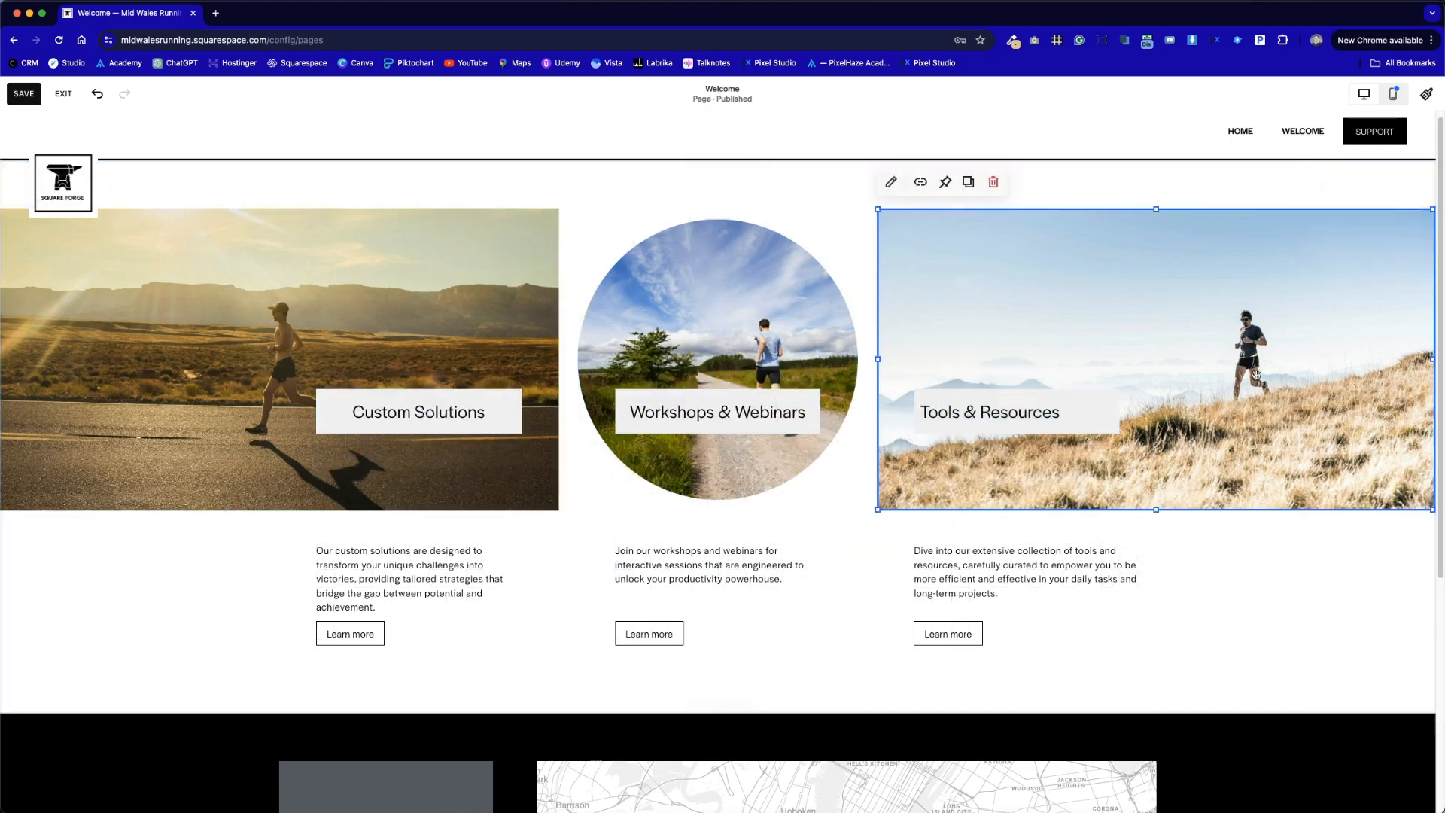
{"action": "left_click", "coordinate": [891, 182]}
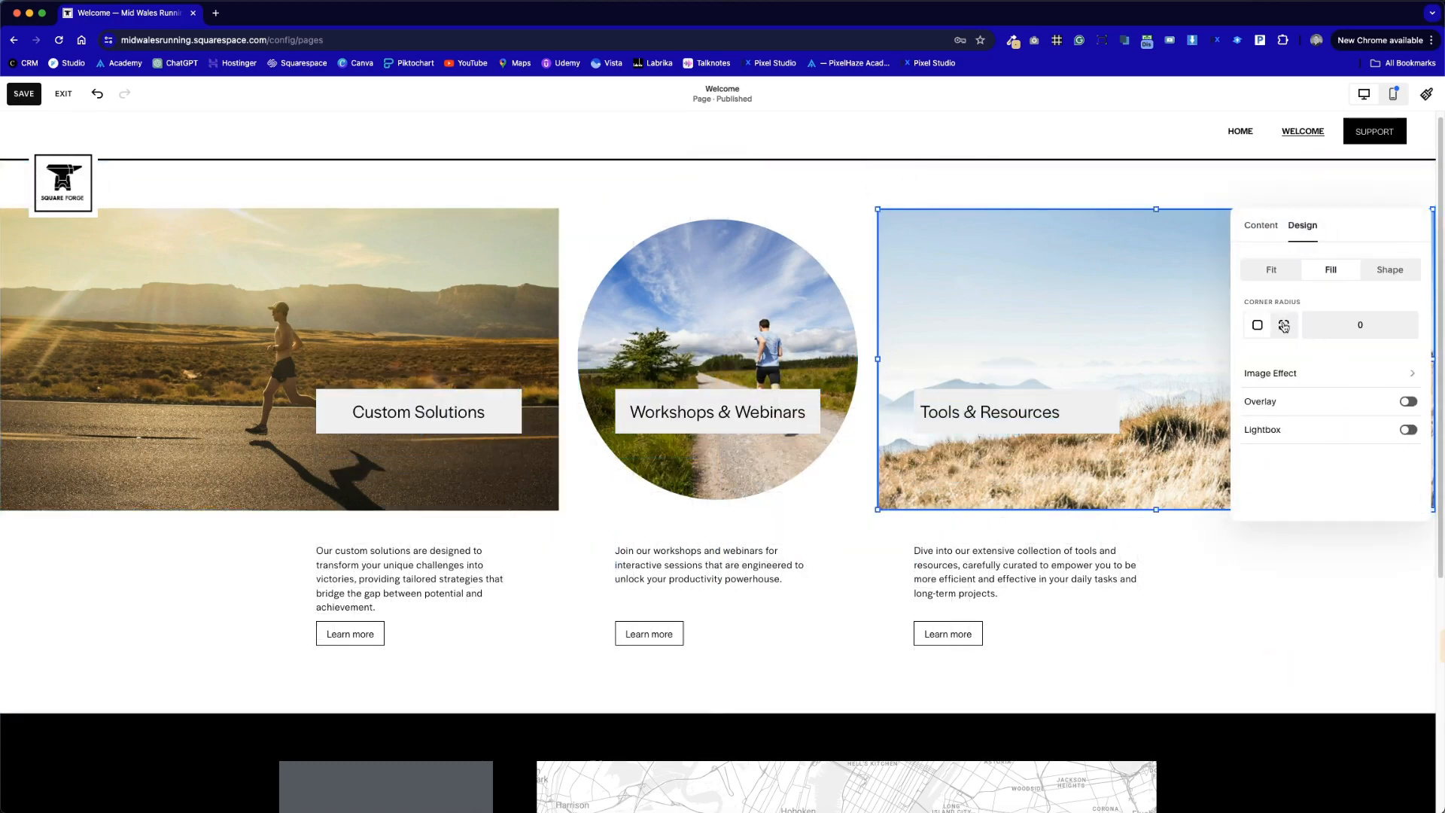
{"action": "left_click", "coordinate": [1283, 326]}
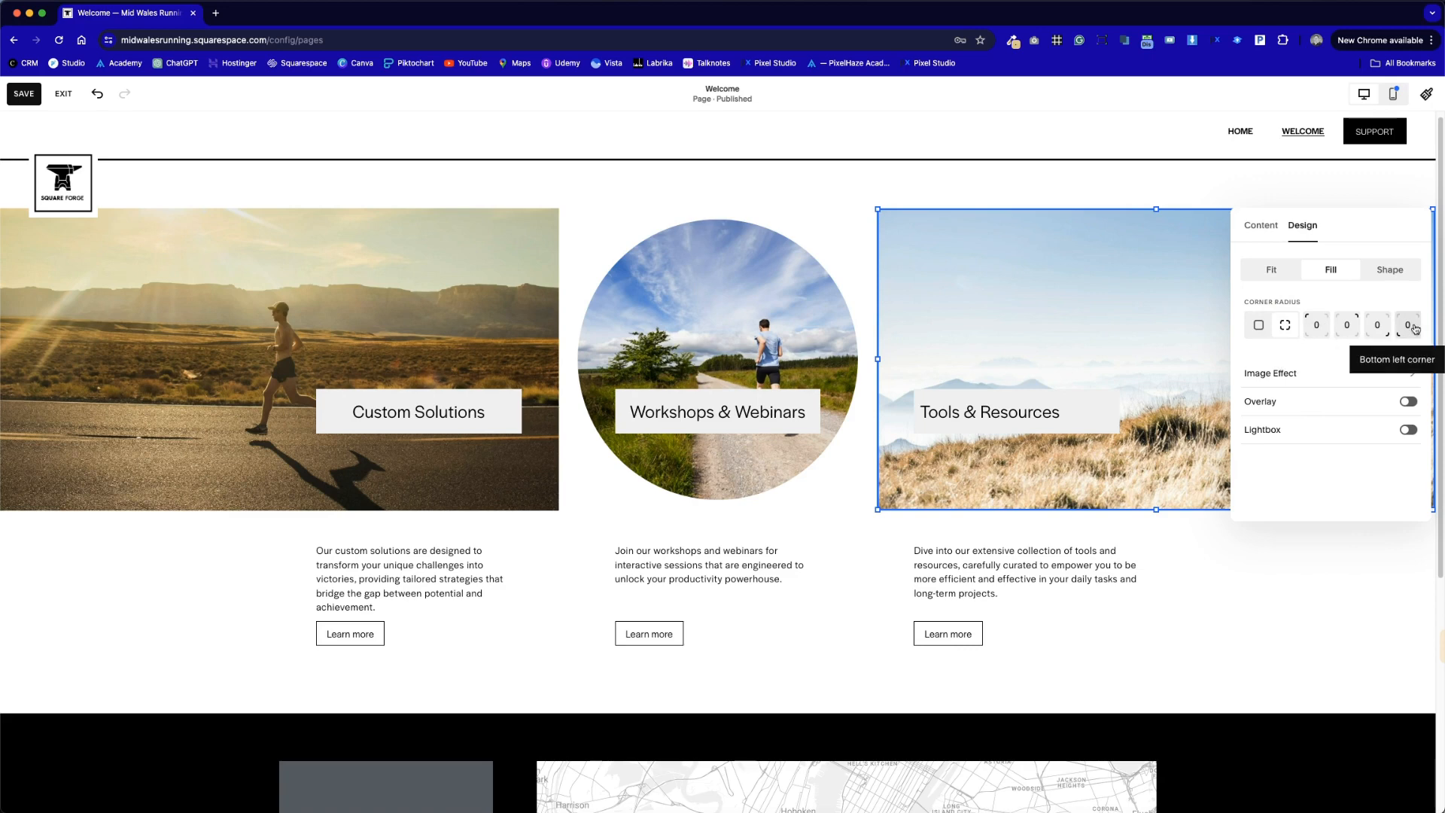
{"action": "left_click", "coordinate": [1313, 322]}
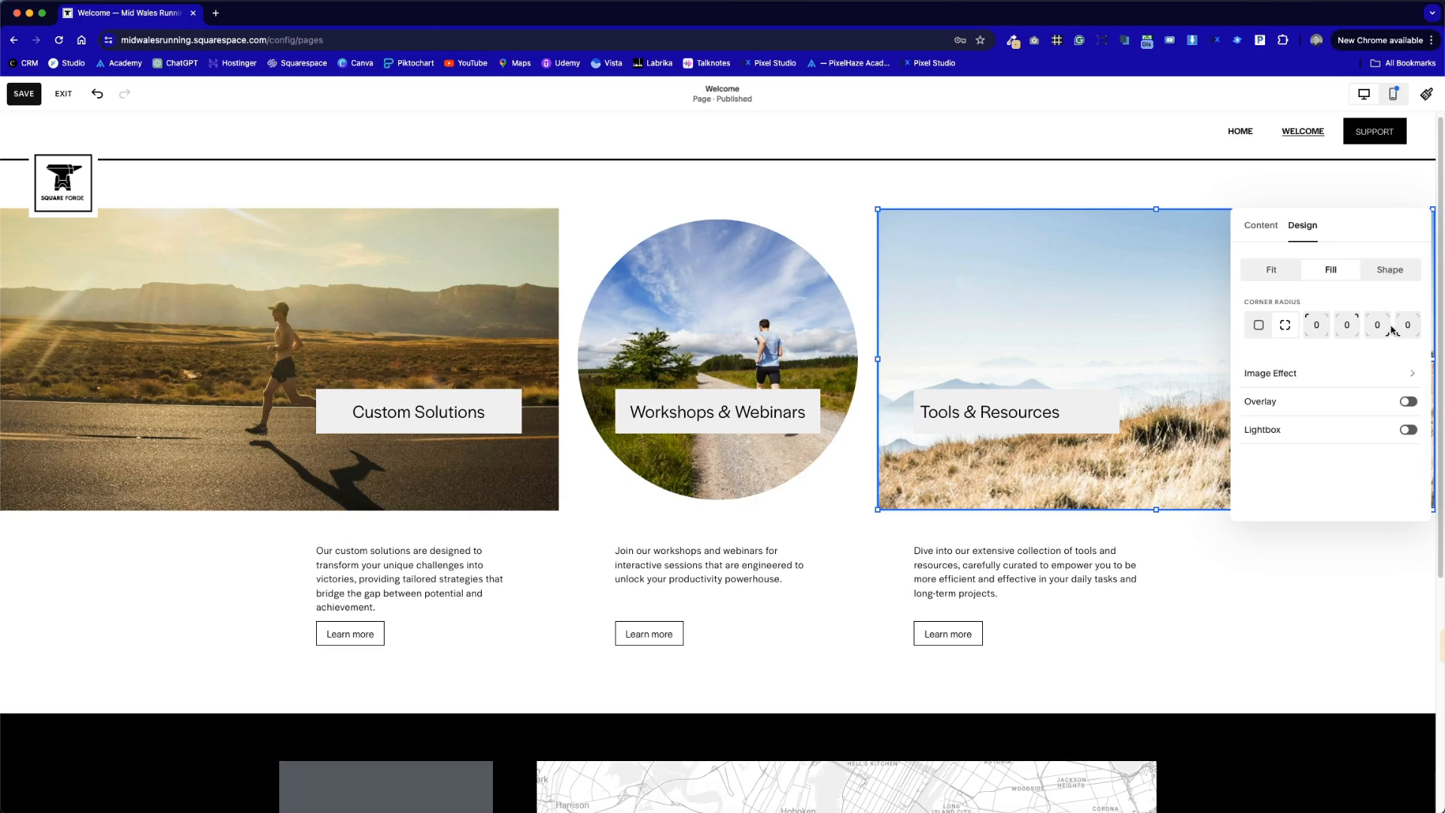
{"action": "type", "text": "100"}
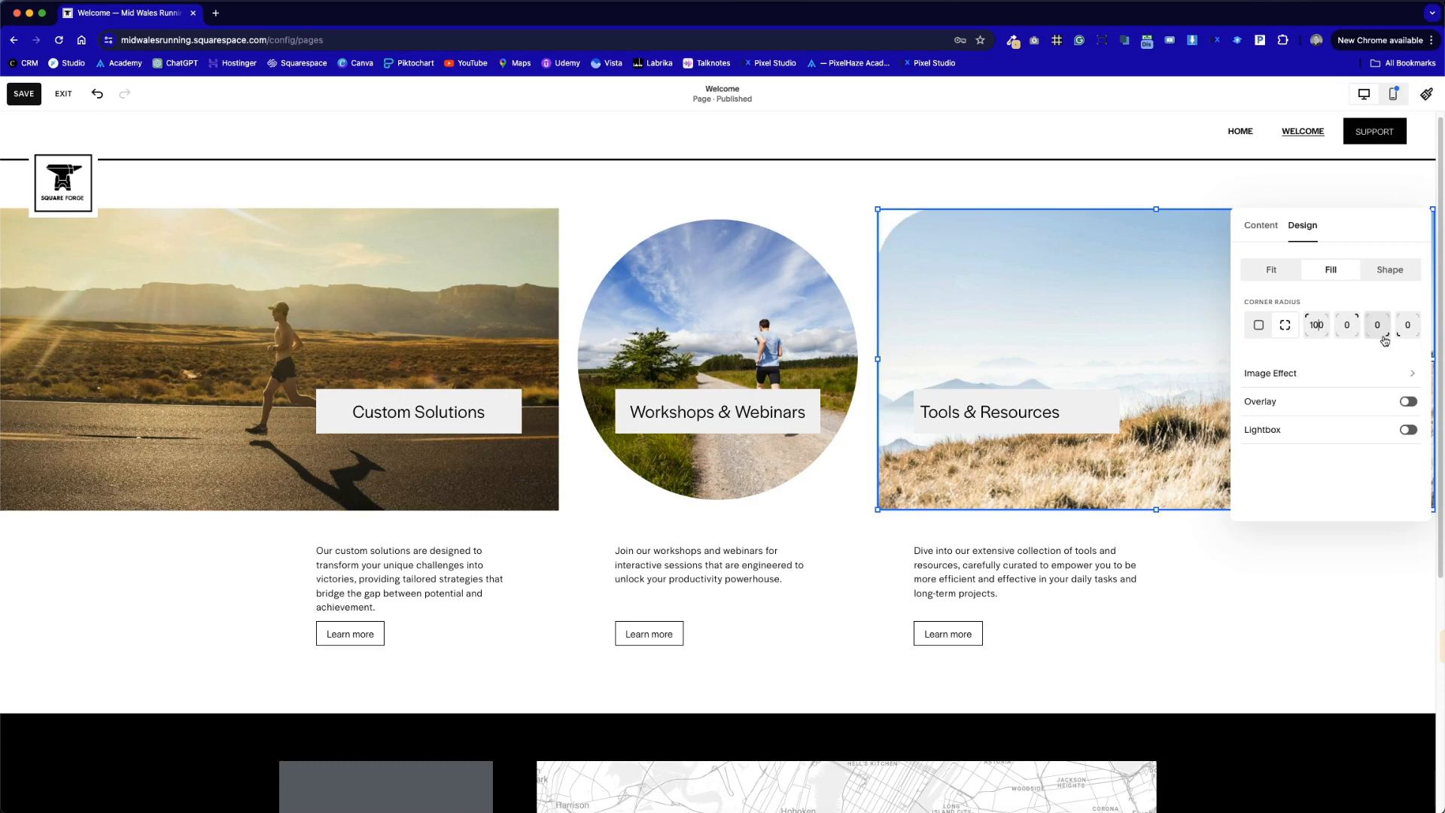
Set both the top-left and bottom-left corner radii of the Tools & Resources image to 250
{"action": "key", "text": "BackSpace"}
{"action": "key", "text": "BackSpace"}
{"action": "type", "text": "20"}
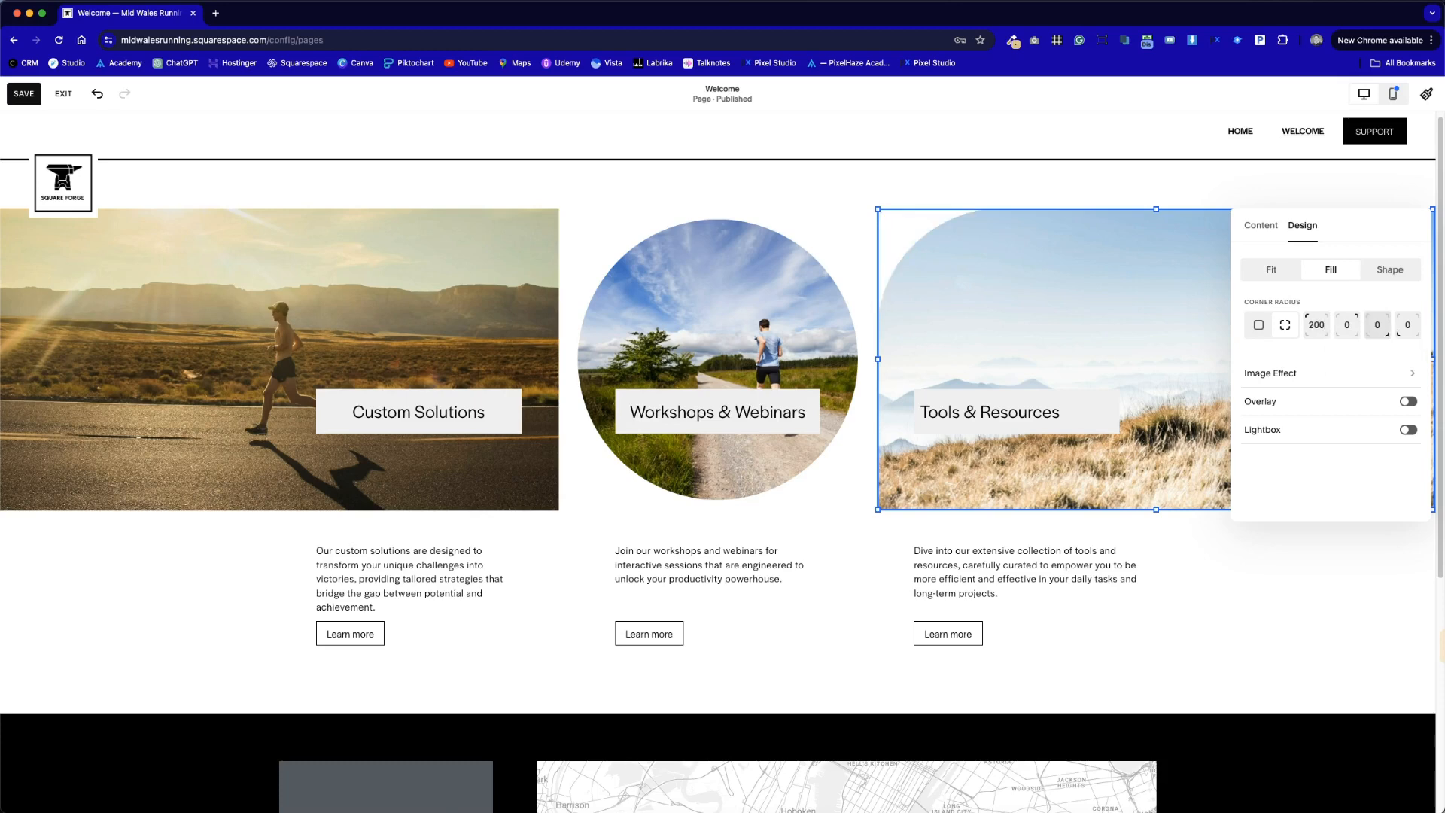
{"action": "key", "text": "BackSpace"}
{"action": "key", "text": "BackSpace"}
{"action": "key", "text": "BackSpace"}
{"action": "type", "text": "250"}
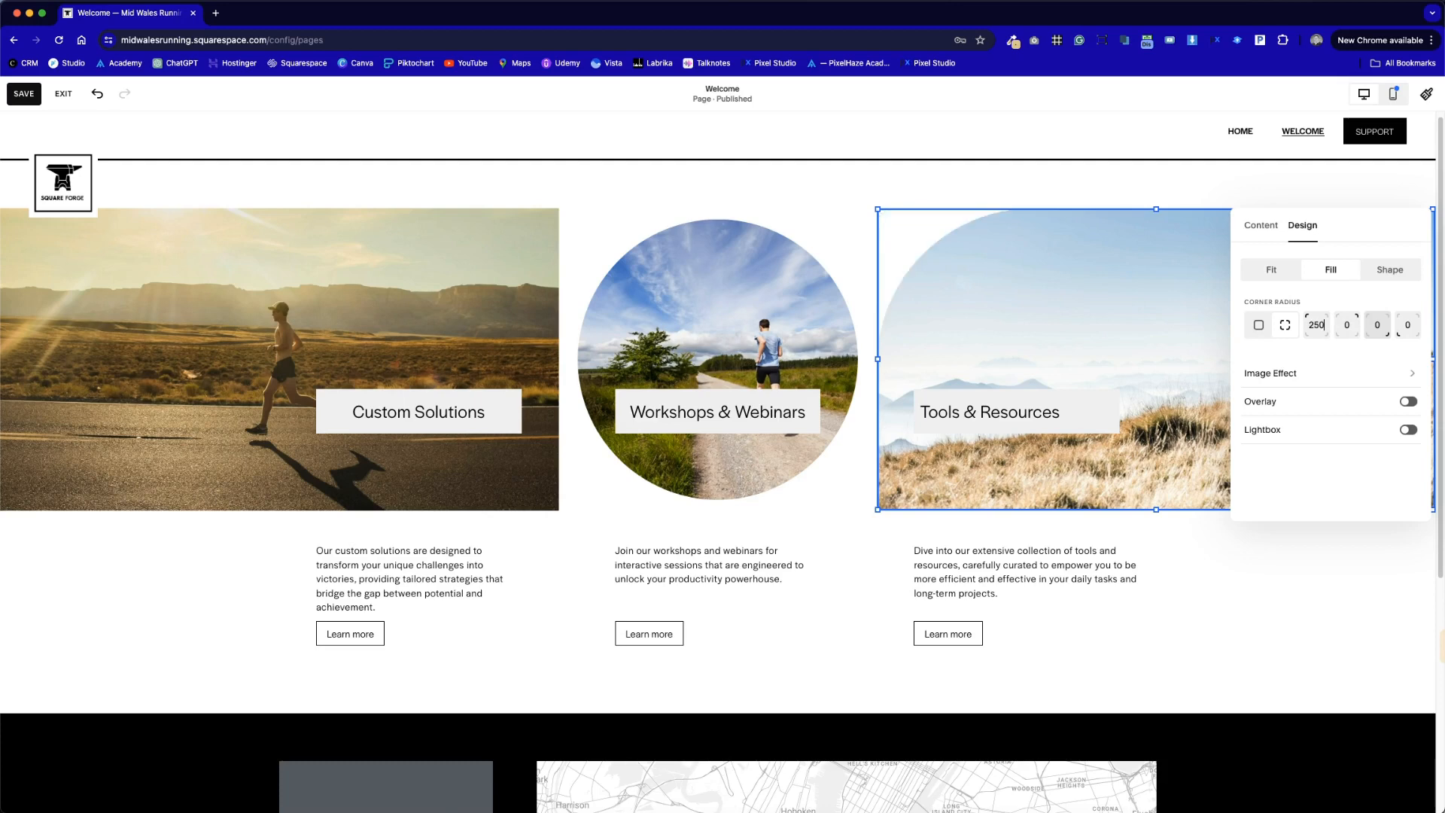
{"action": "left_click", "coordinate": [1407, 324]}
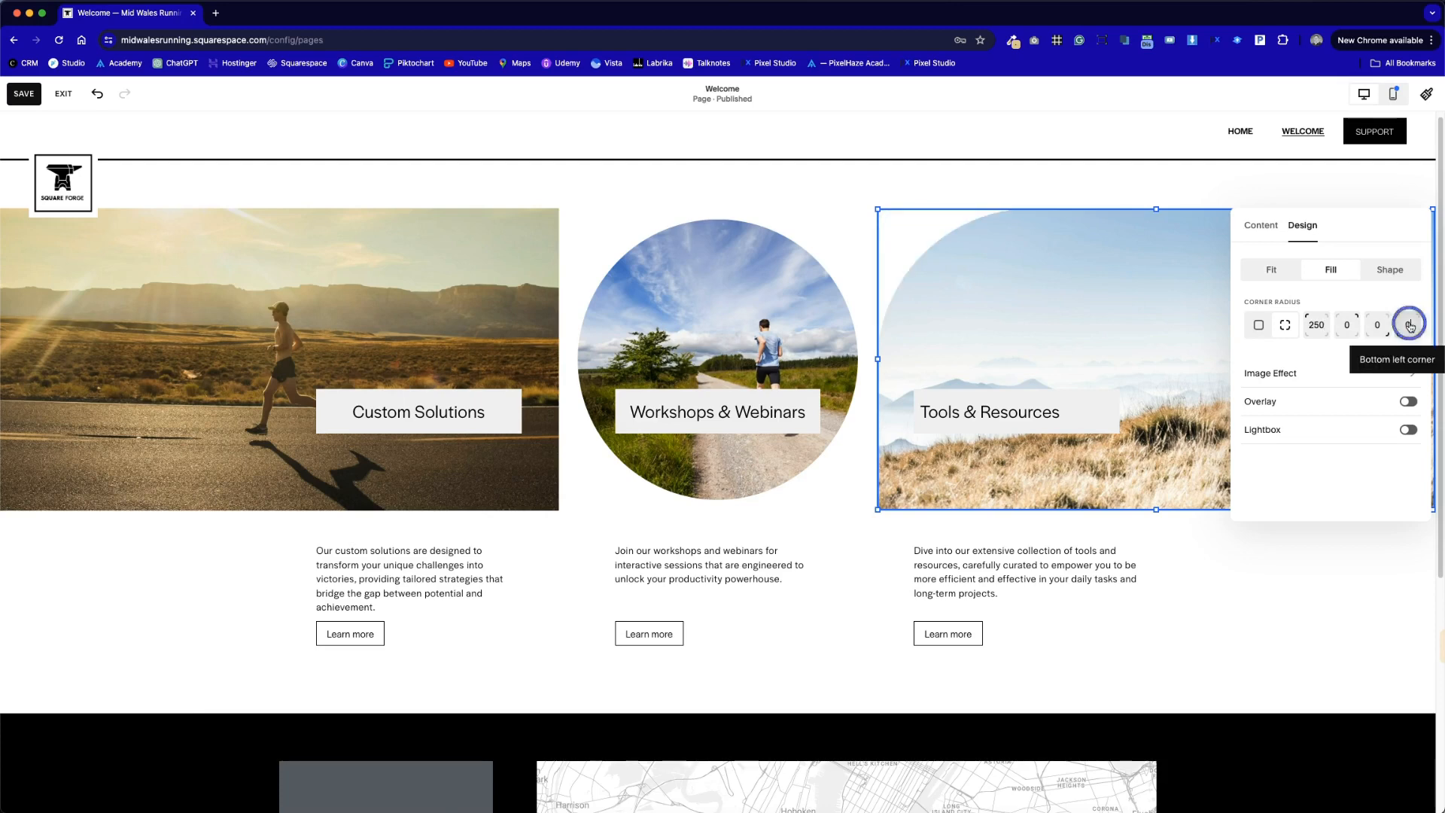
{"action": "type", "text": "250"}
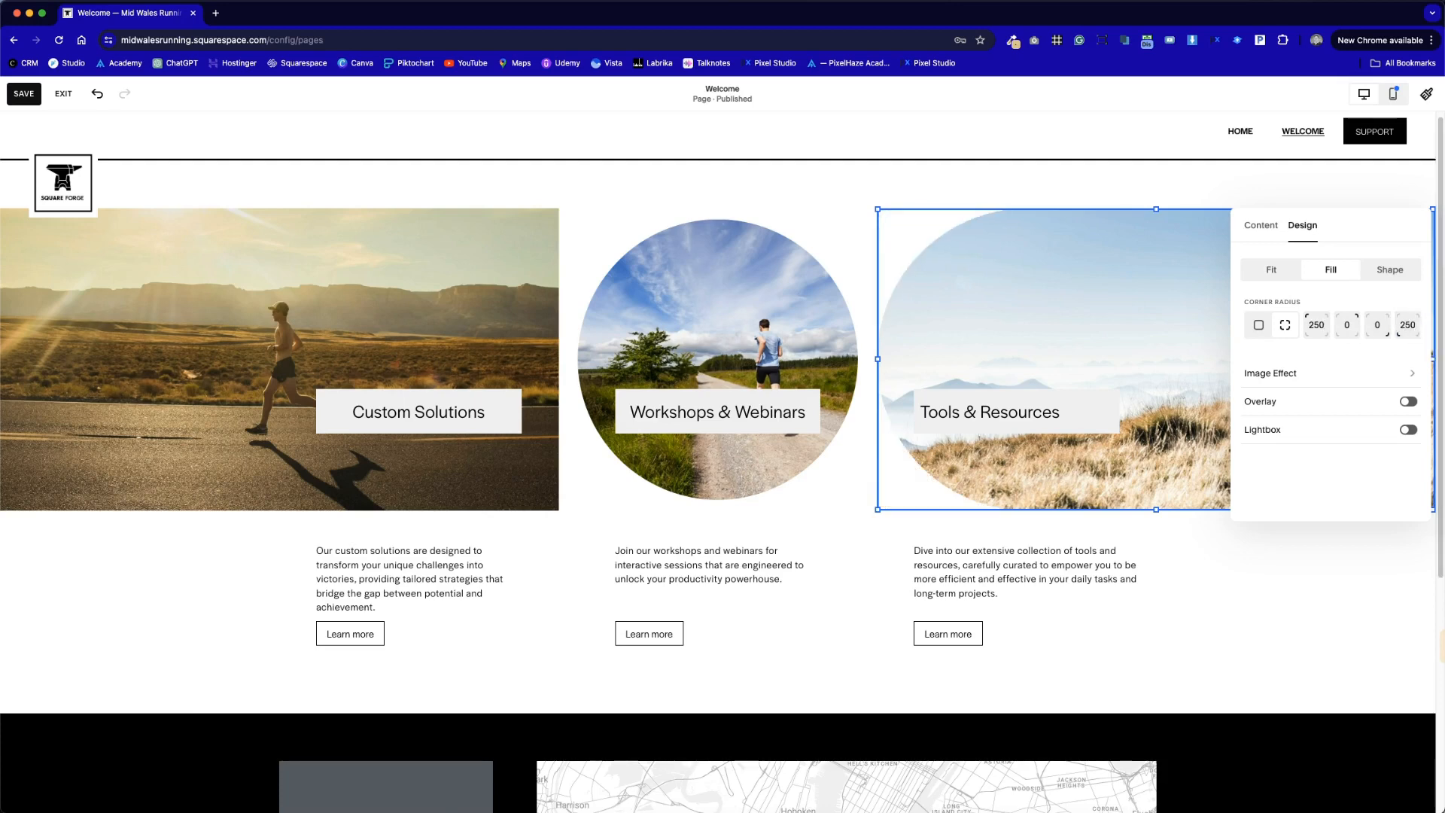
{"action": "left_click", "coordinate": [1184, 661]}
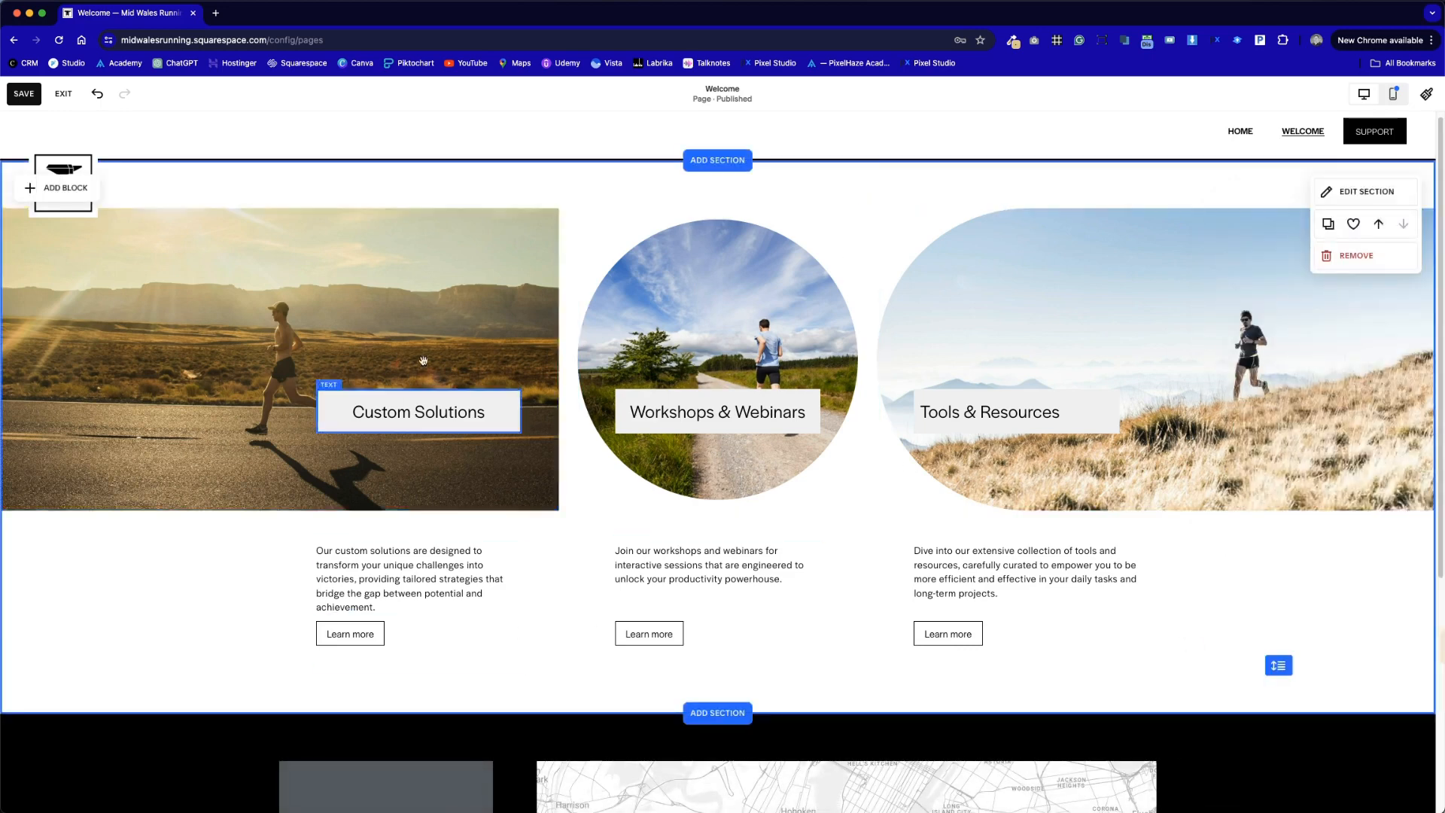
Switch the Custom Solutions image to individual corner radii and set its top-right and bottom-right corners to 250
{"action": "double_click", "coordinate": [427, 289]}
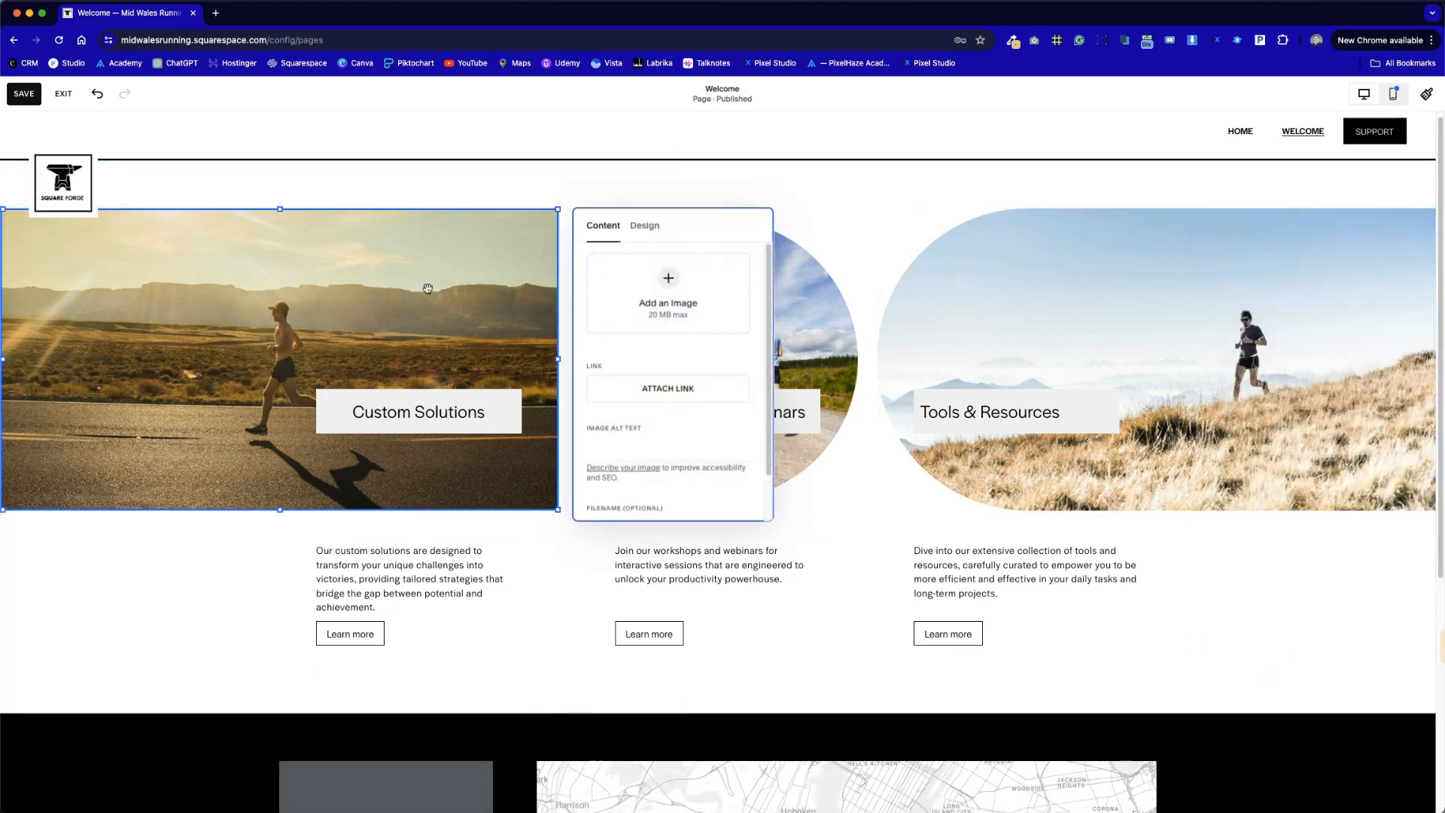
{"action": "left_click", "coordinate": [645, 225]}
{"action": "left_click", "coordinate": [625, 324]}
{"action": "left_click", "coordinate": [693, 331]}
{"action": "type", "text": "250"}
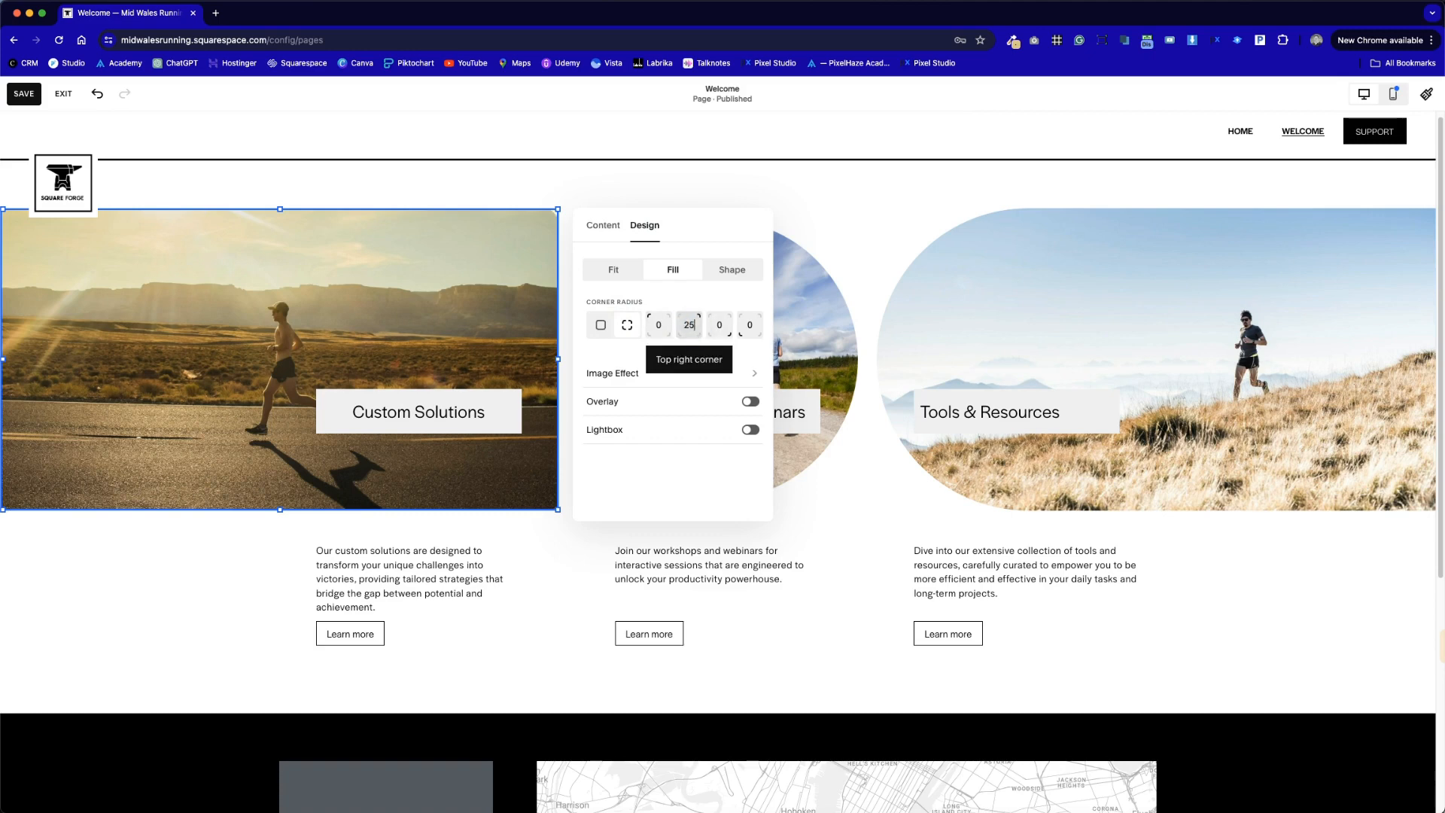
{"action": "left_click", "coordinate": [724, 327]}
{"action": "type", "text": "250"}
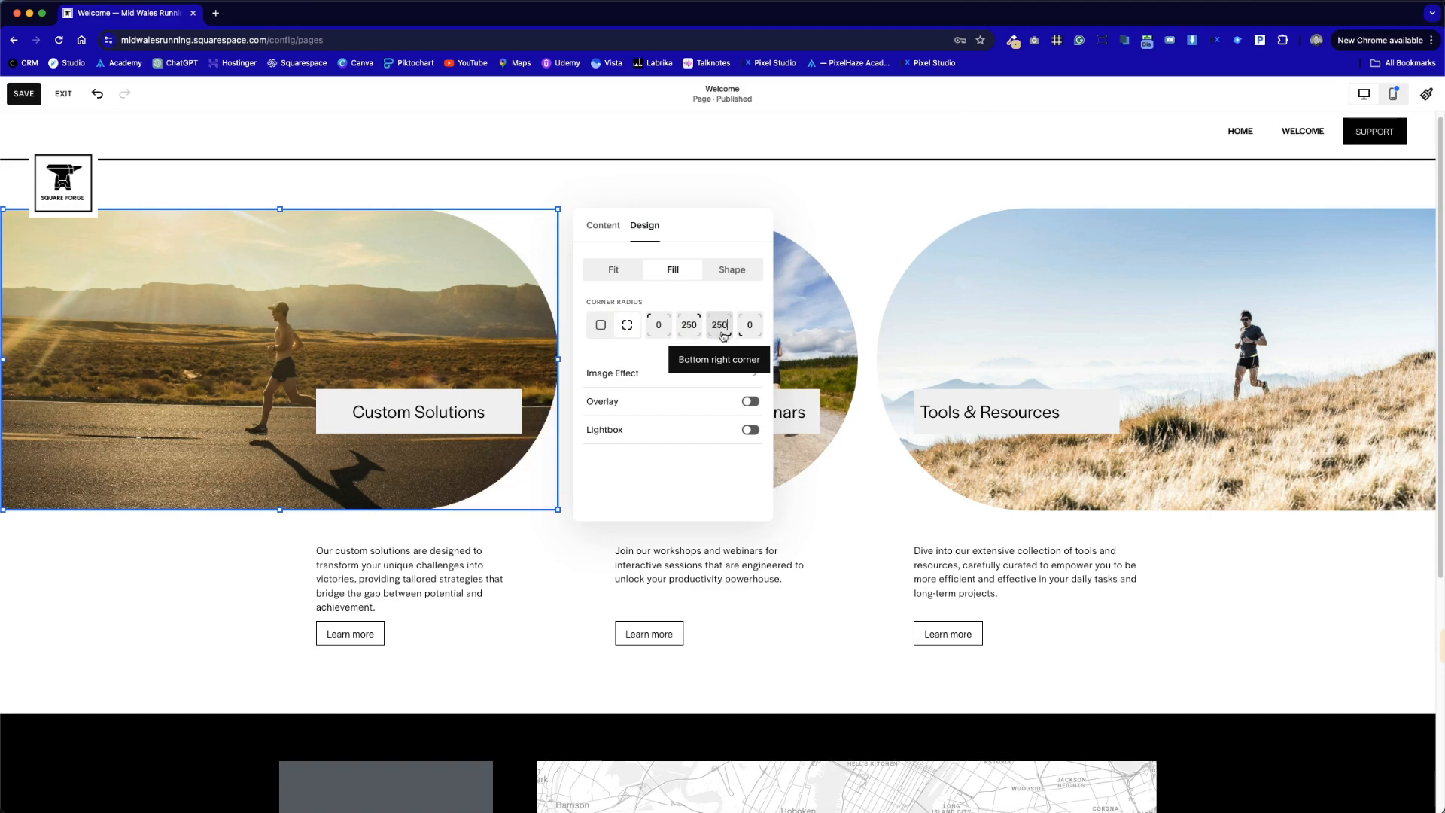
{"action": "left_click", "coordinate": [884, 219]}
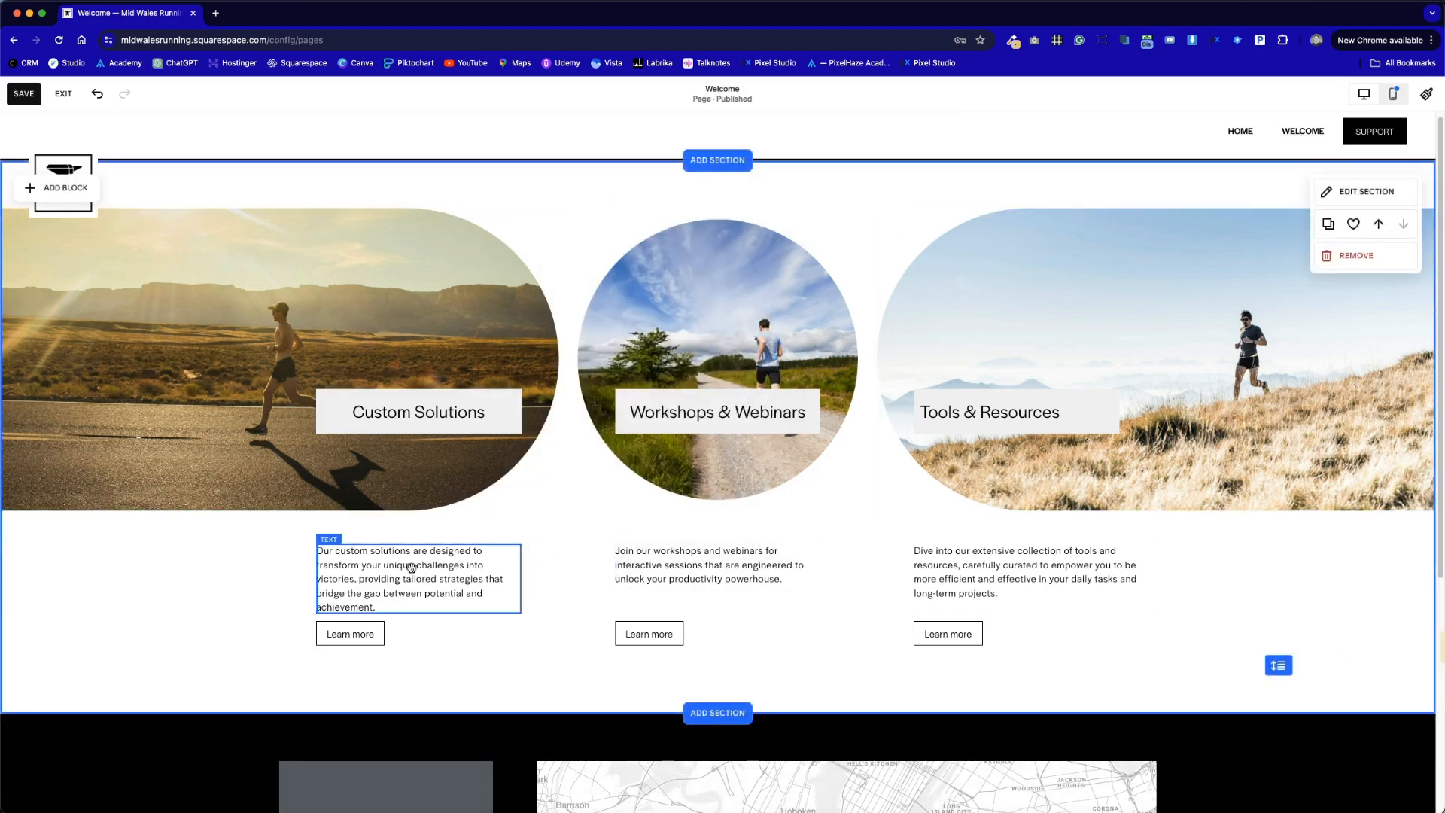
Add the original three-column signpost section with grey image placeholders above the section with the running photos
{"action": "scroll", "coordinate": [728, 404], "scroll_direction": "up", "scroll_amount": 1}
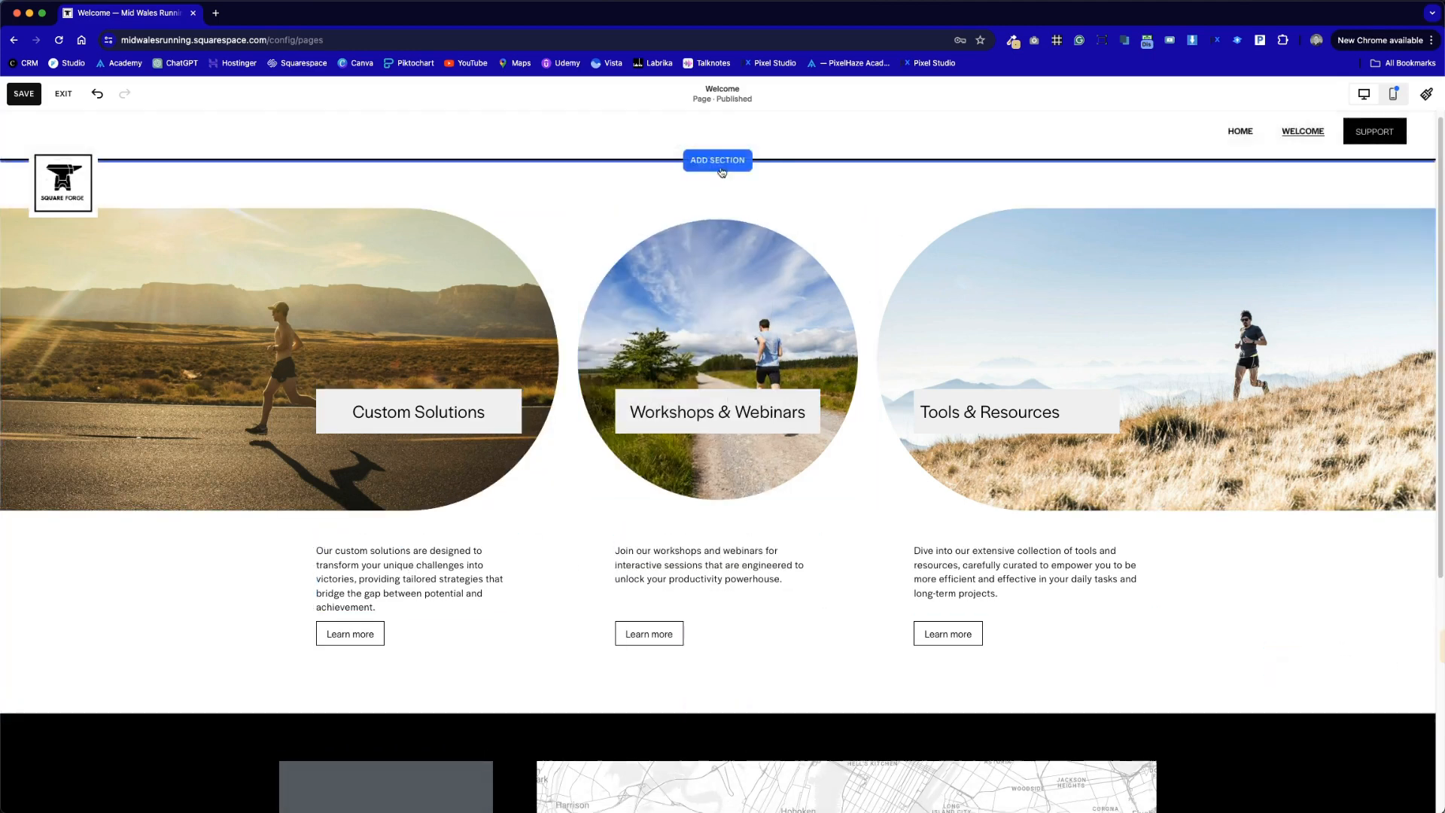
{"action": "left_click", "coordinate": [723, 161]}
{"action": "left_click", "coordinate": [749, 329]}
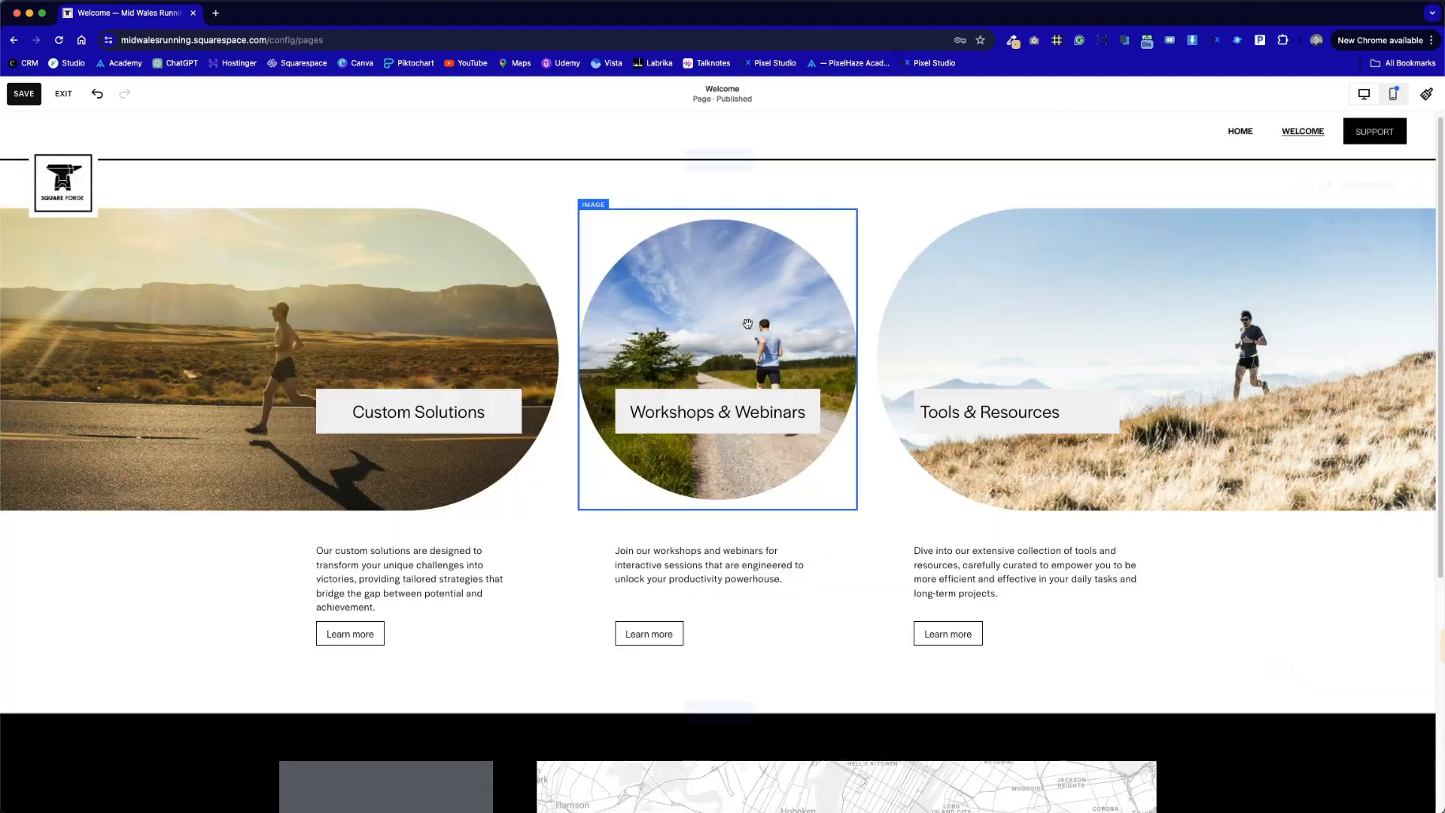
{"action": "scroll", "coordinate": [1253, 614], "scroll_direction": "down", "scroll_amount": 1}
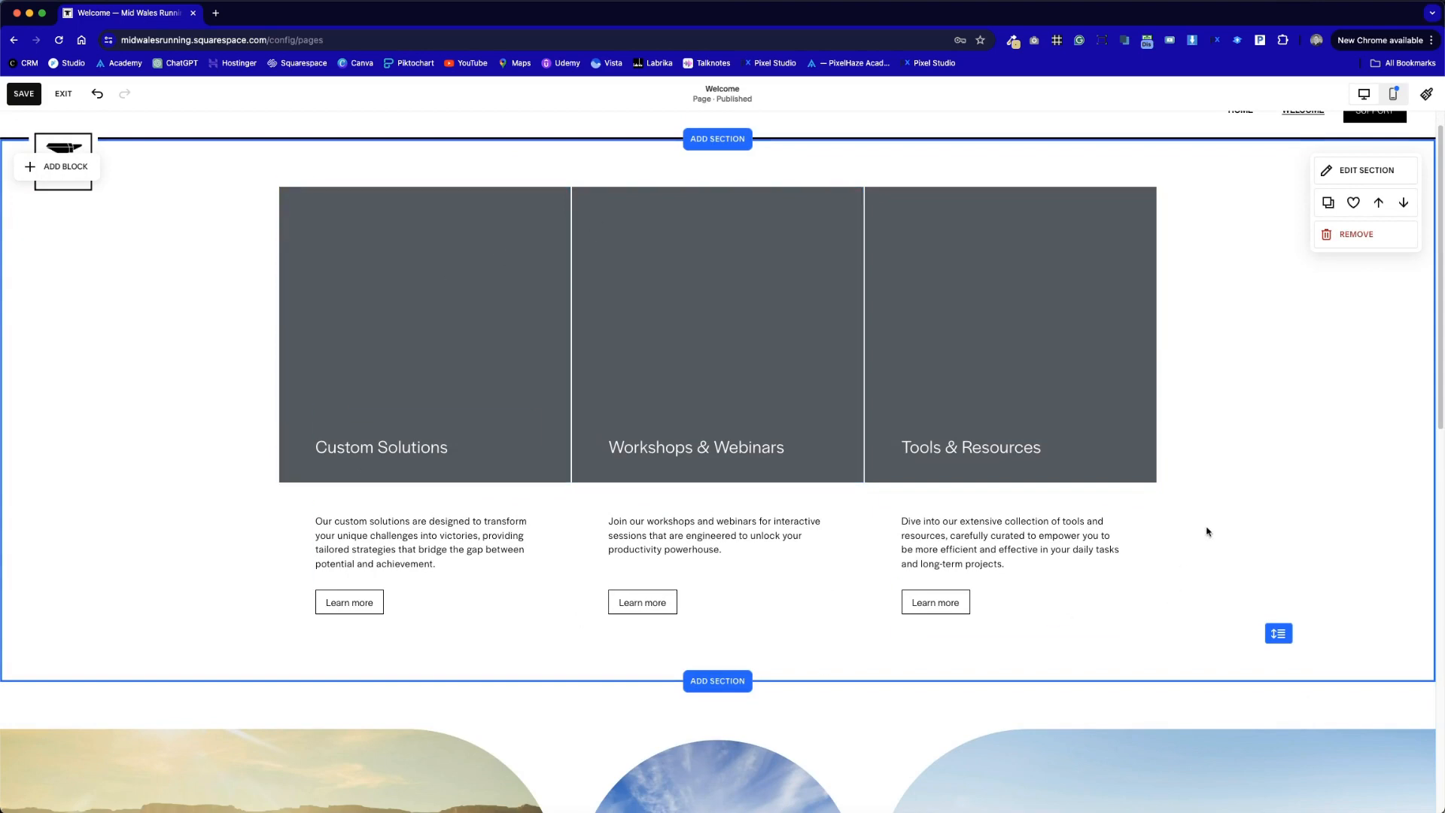
Set the corner radius of the Custom Solutions heading's background to 40 in the running photo section
{"action": "scroll", "coordinate": [729, 626], "scroll_direction": "down", "scroll_amount": 9}
{"action": "scroll", "coordinate": [729, 630], "scroll_direction": "up", "scroll_amount": 2}
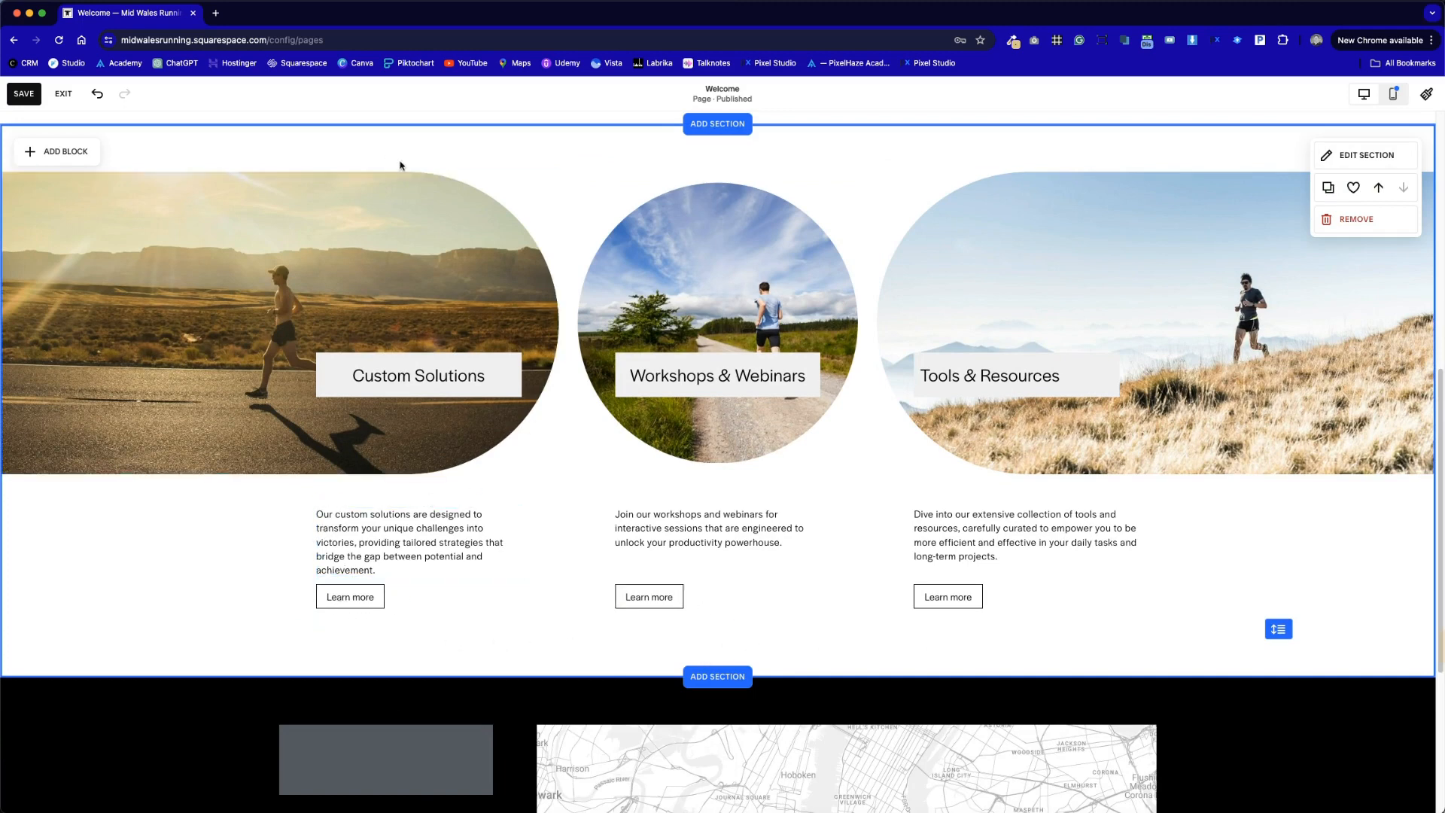
{"action": "double_click", "coordinate": [376, 376]}
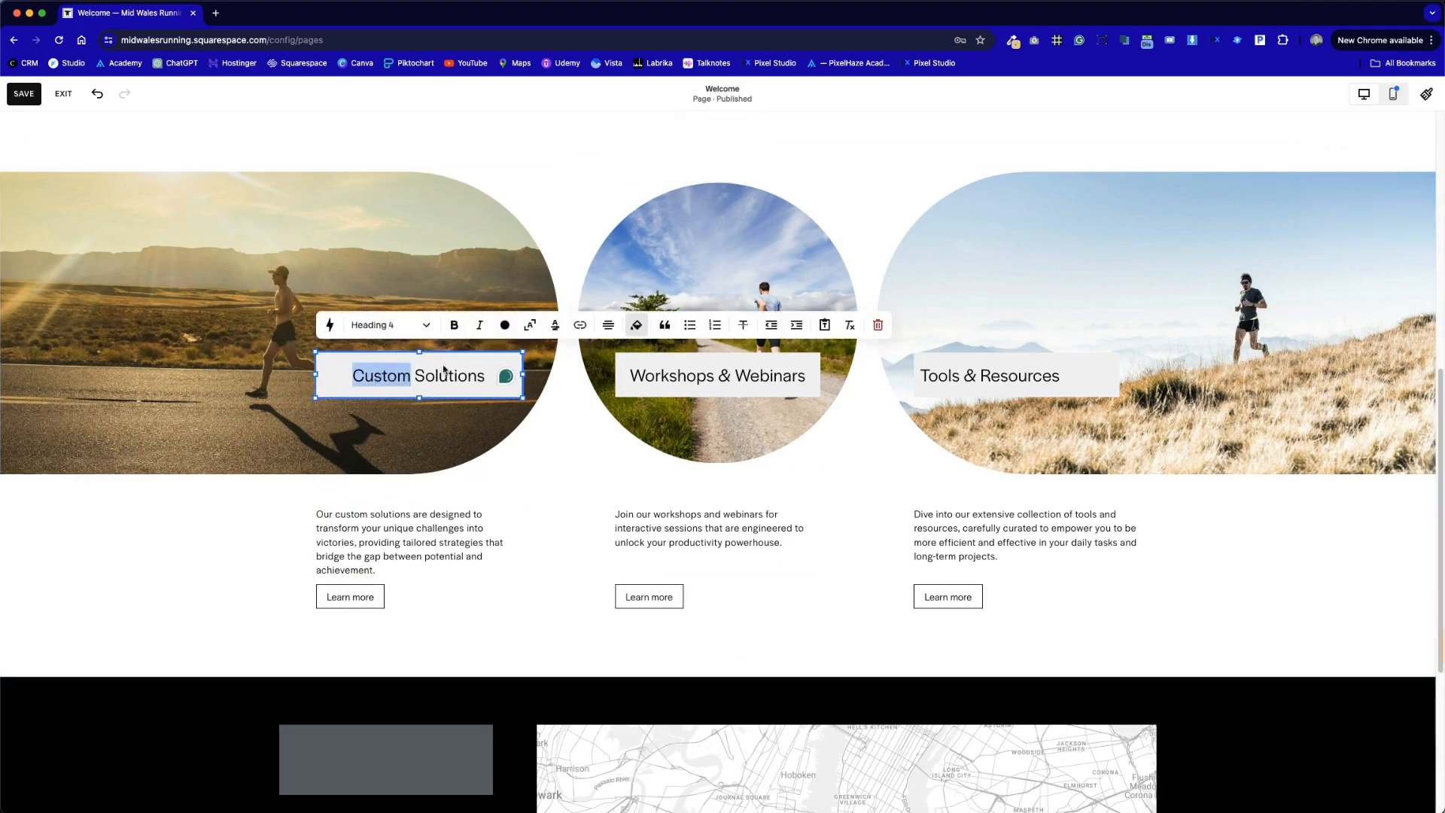
{"action": "left_click", "coordinate": [645, 328]}
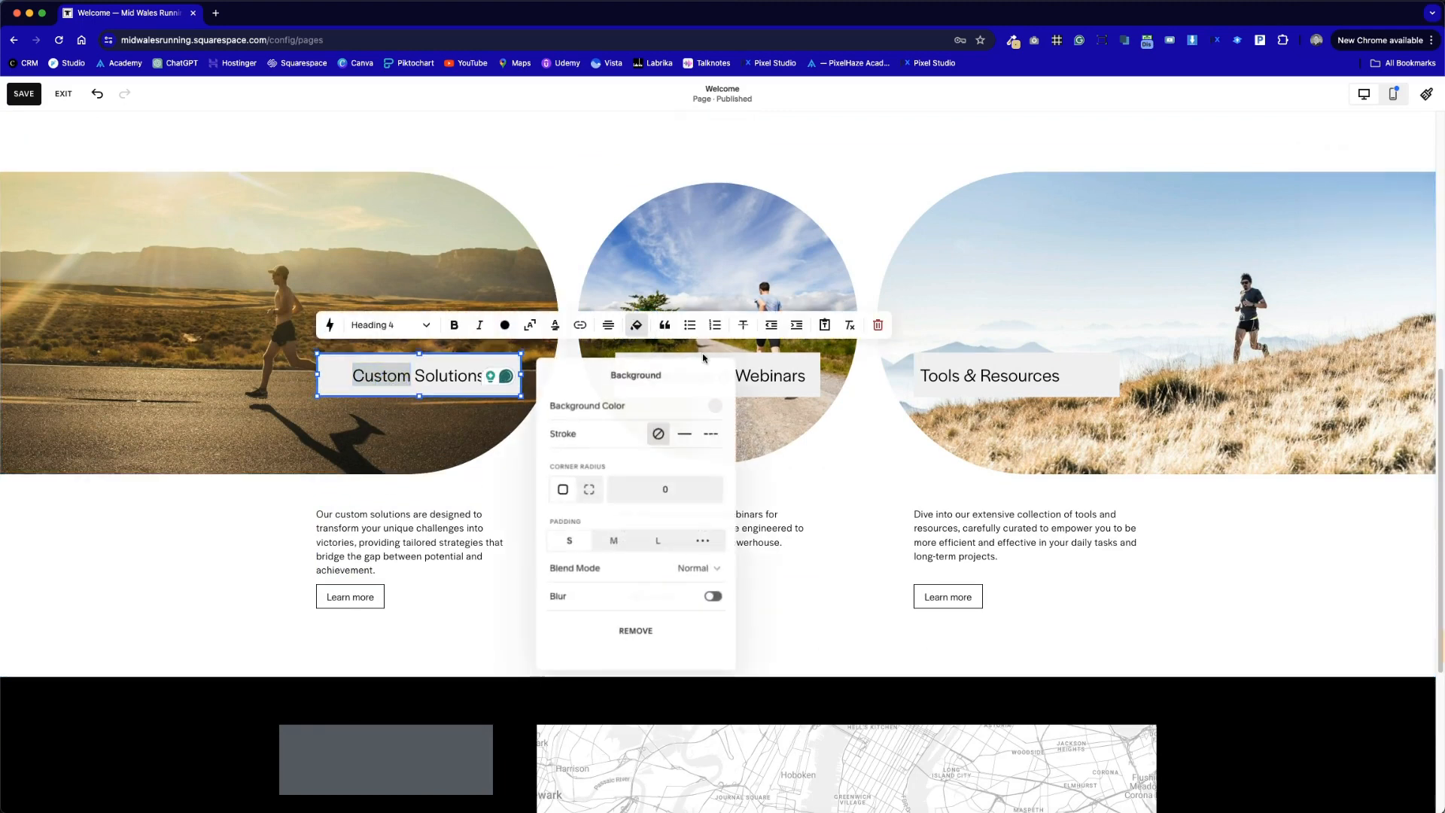
{"action": "left_click", "coordinate": [652, 484]}
{"action": "type", "text": "40"}
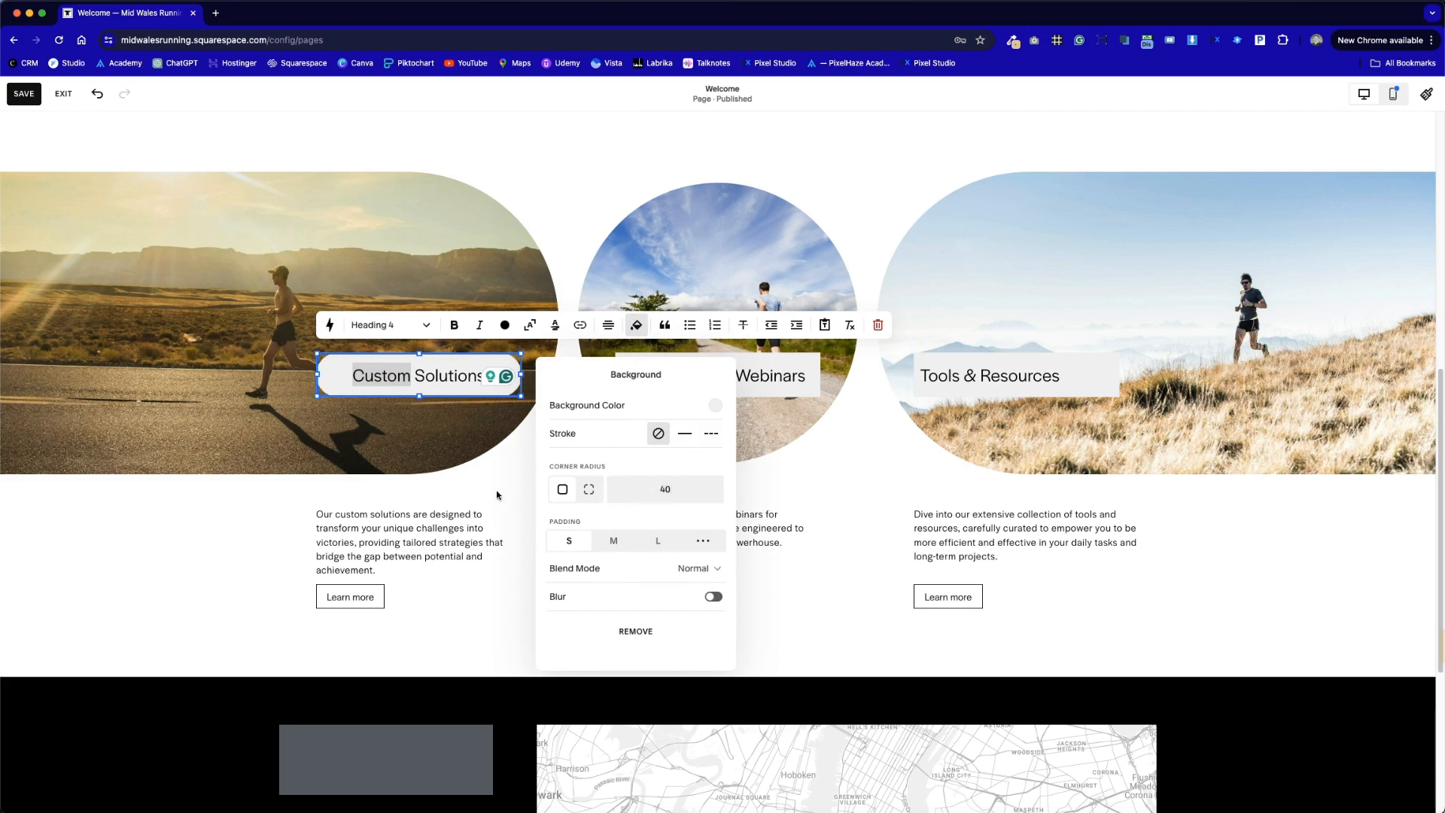
{"action": "left_click", "coordinate": [266, 505]}
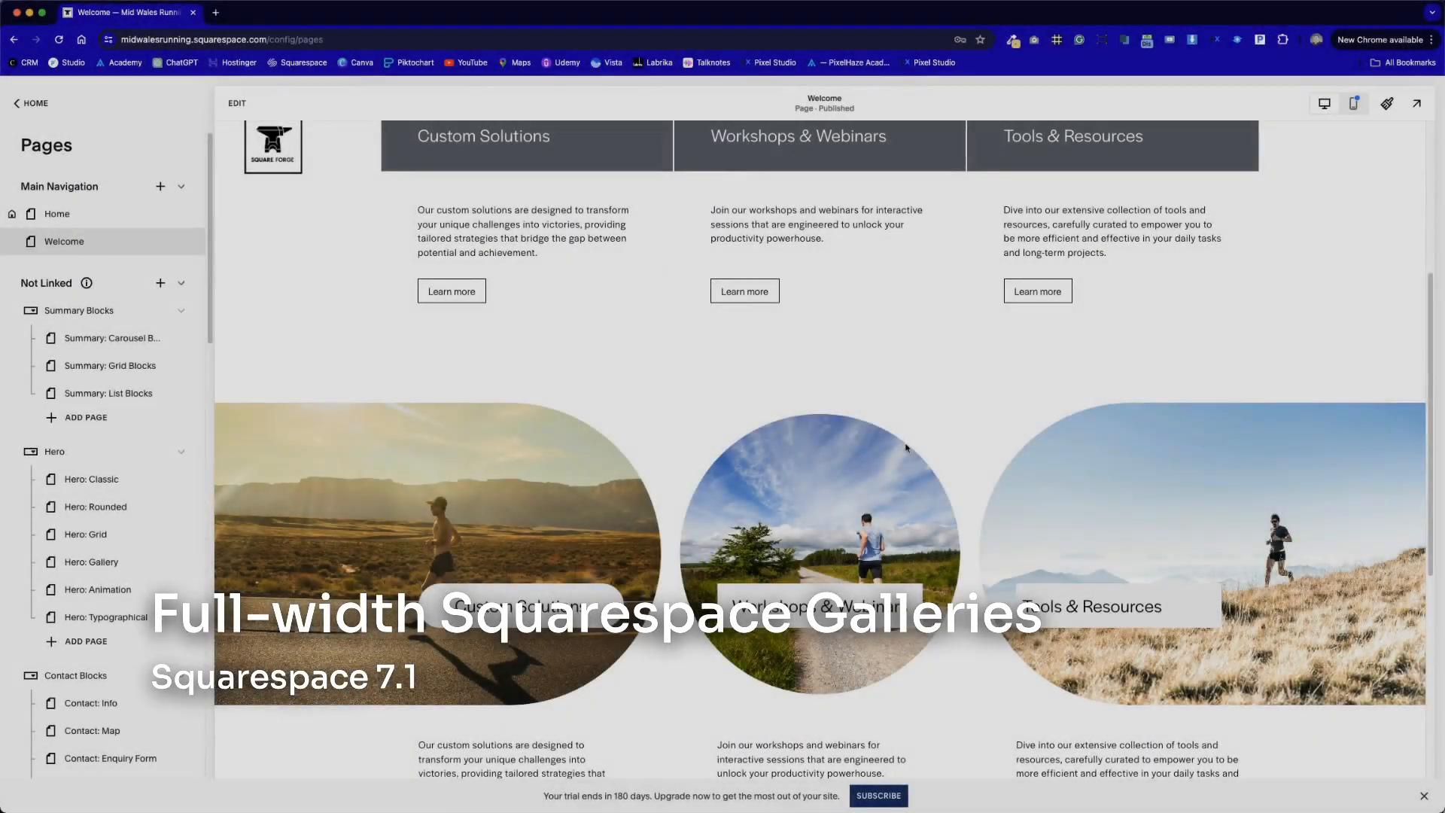
{"action": "scroll", "coordinate": [1038, 723], "scroll_direction": "down", "scroll_amount": 1}
{"action": "scroll", "coordinate": [1053, 519], "scroll_direction": "up", "scroll_amount": 5}
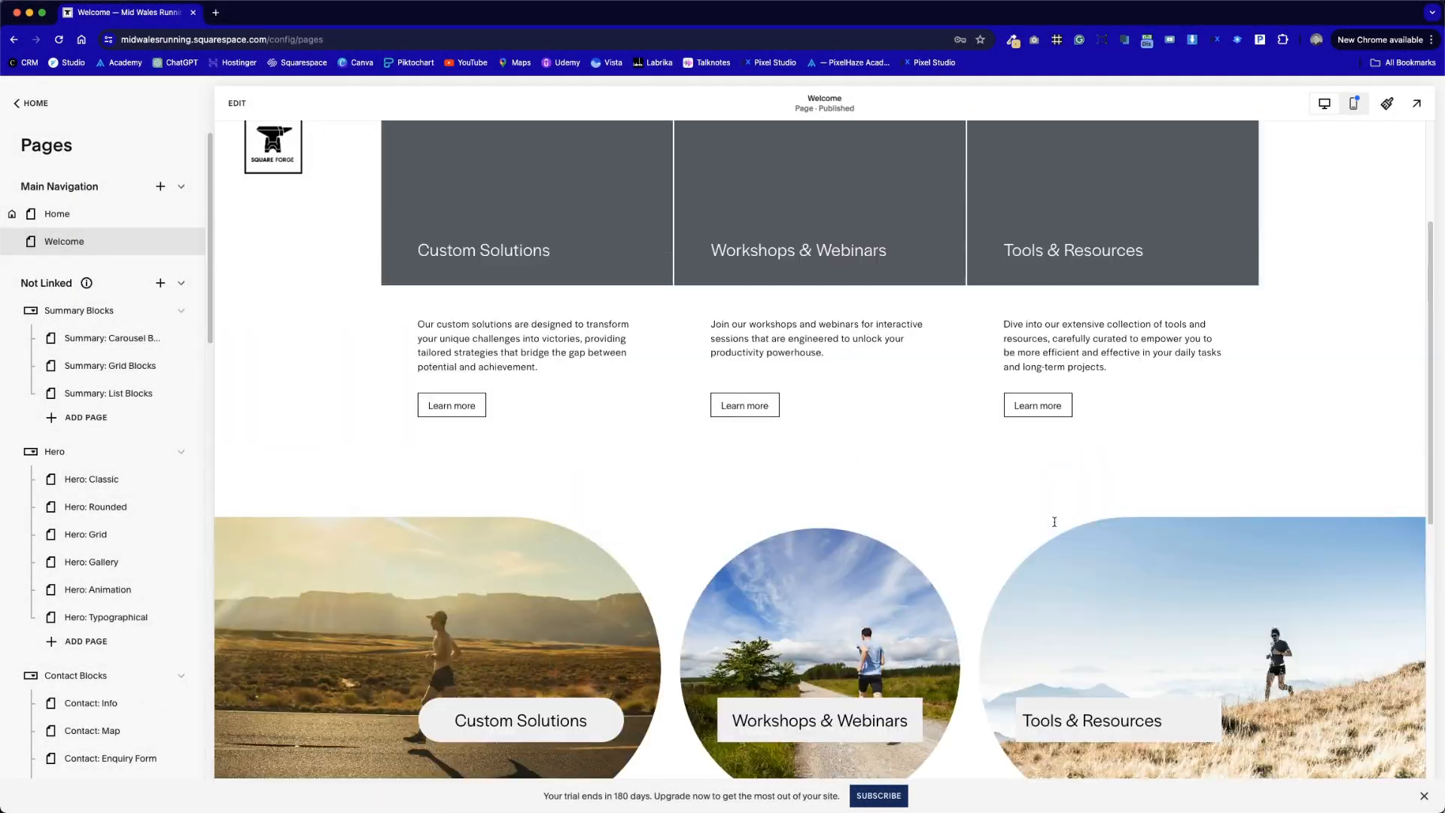
{"action": "scroll", "coordinate": [359, 386], "scroll_direction": "down", "scroll_amount": 7}
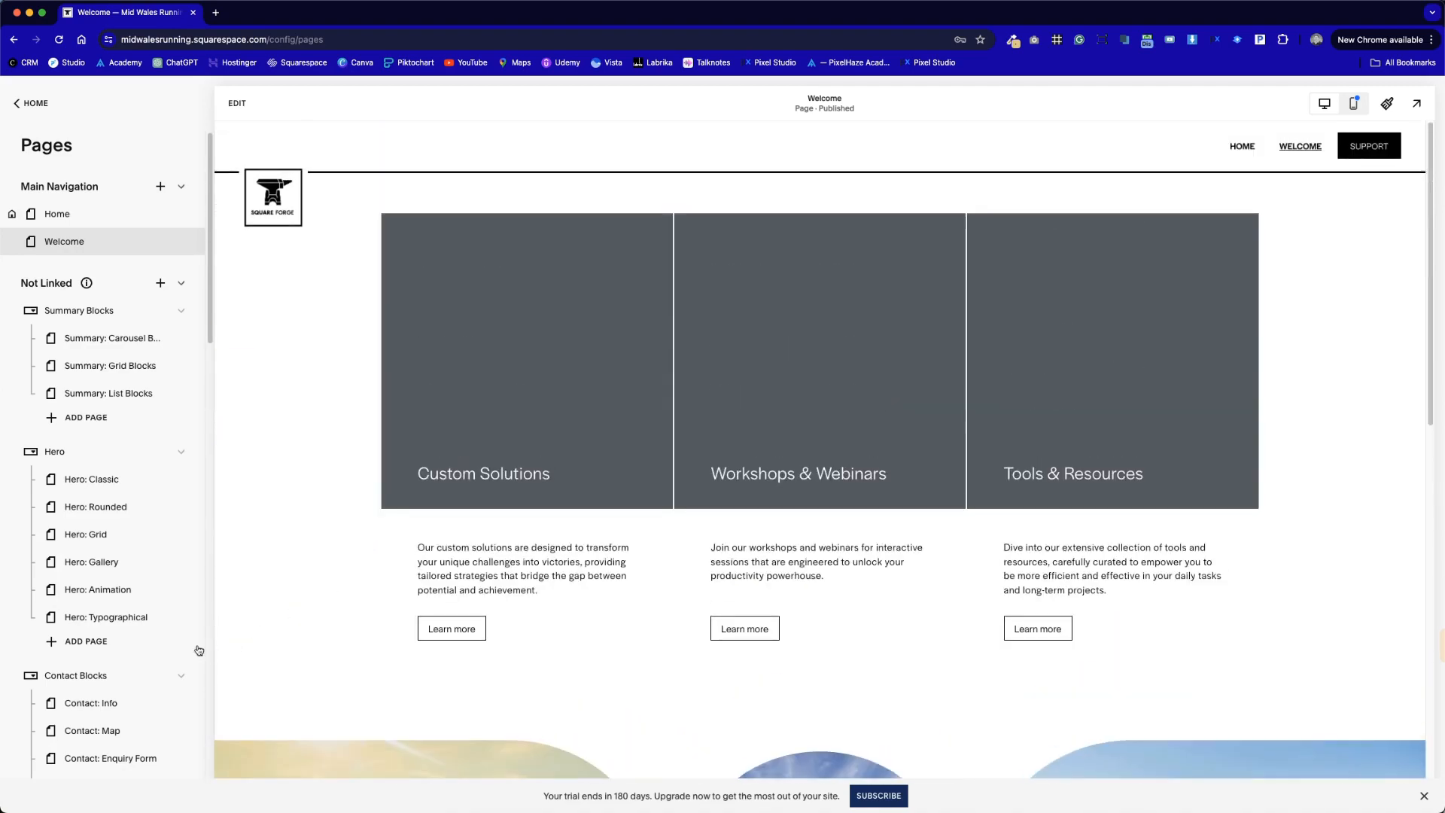
Open the Welcome page for editing and add a blank section between the grey placeholder section and the running photo section
{"action": "left_click", "coordinate": [235, 105]}
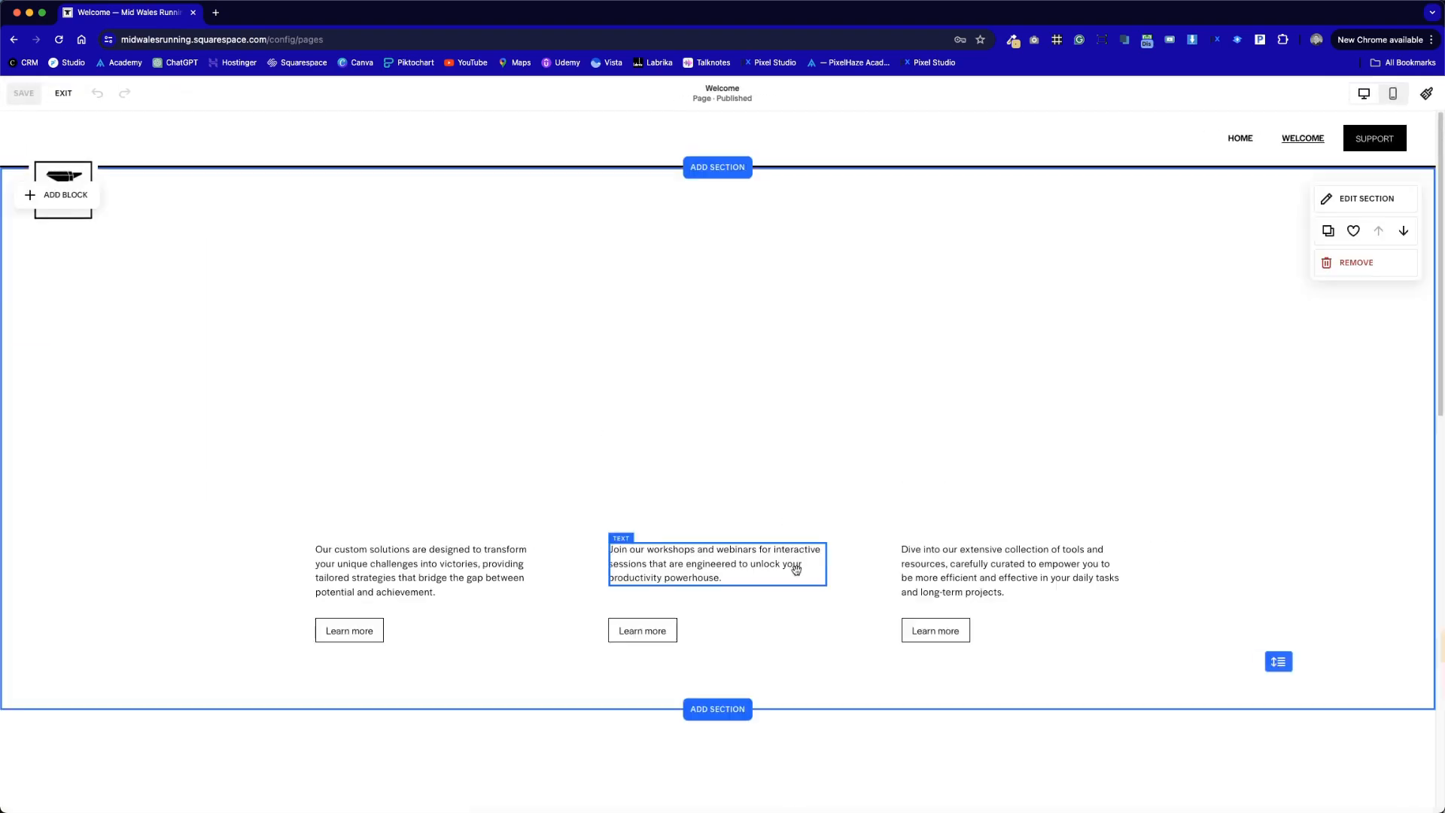
{"action": "scroll", "coordinate": [745, 624], "scroll_direction": "down", "scroll_amount": 5}
{"action": "scroll", "coordinate": [745, 625], "scroll_direction": "up", "scroll_amount": 5}
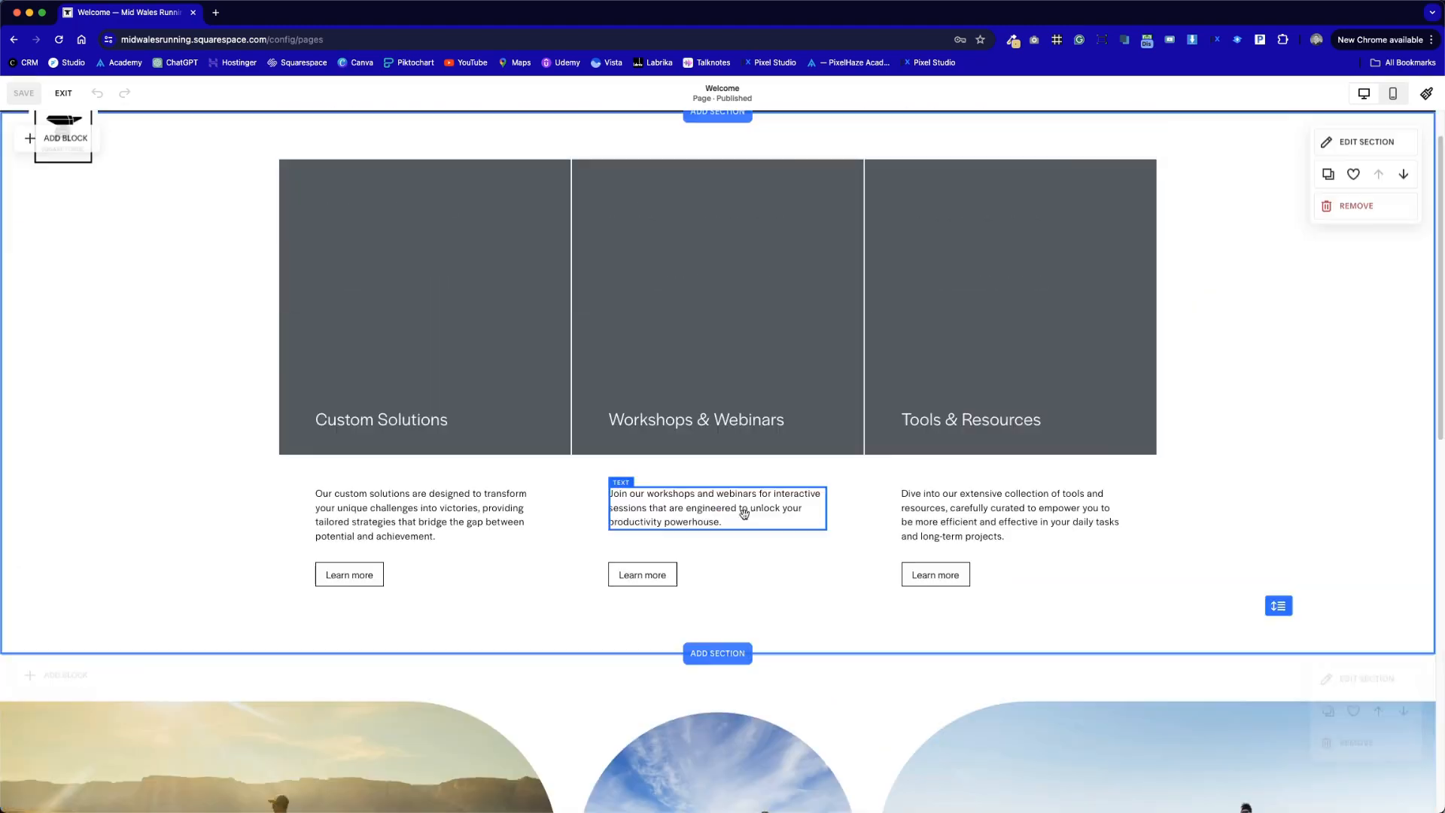
{"action": "left_click", "coordinate": [729, 651]}
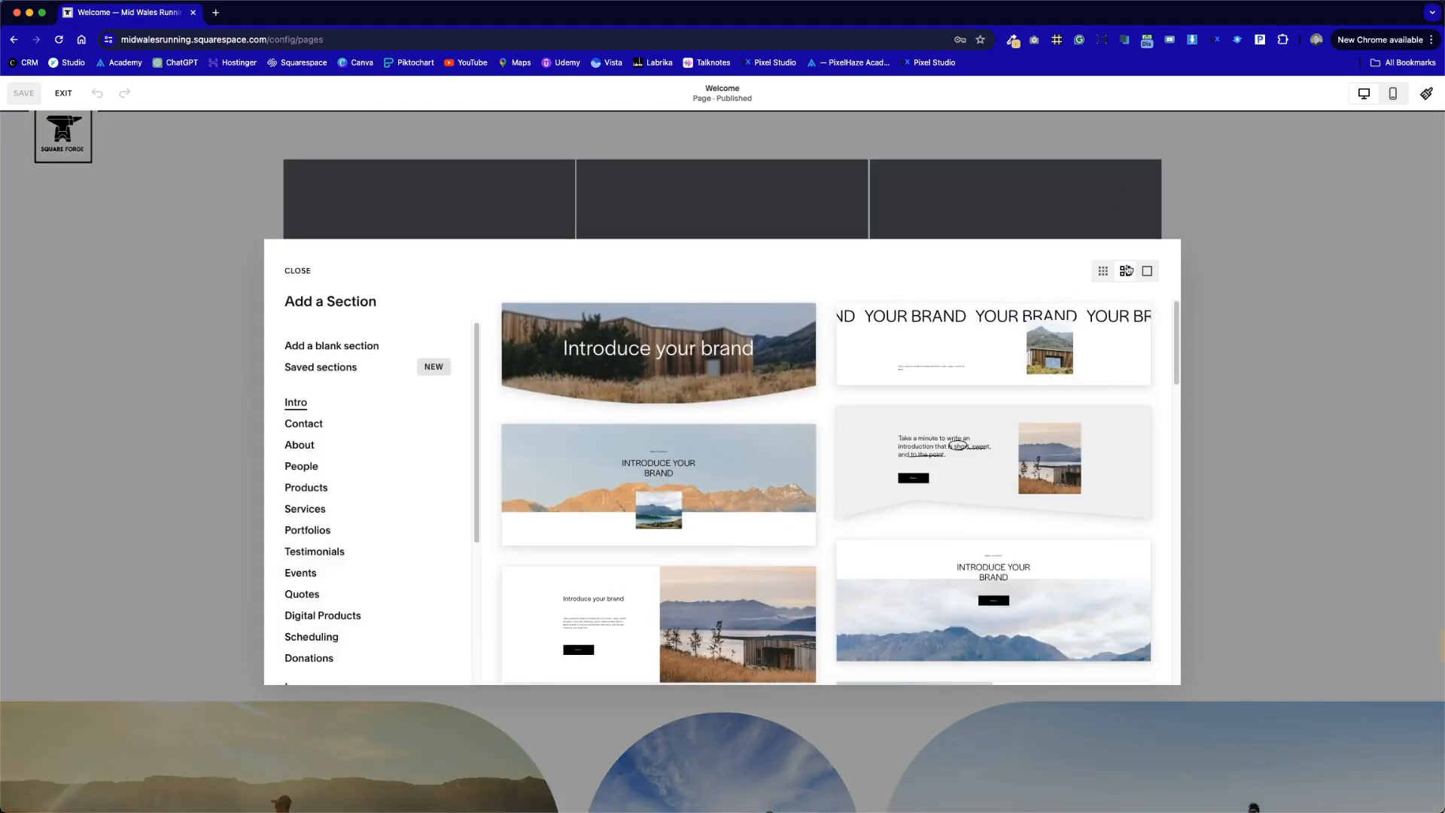
{"action": "scroll", "coordinate": [354, 471], "scroll_direction": "down", "scroll_amount": 4}
{"action": "scroll", "coordinate": [354, 471], "scroll_direction": "up", "scroll_amount": 2}
{"action": "scroll", "coordinate": [348, 366], "scroll_direction": "up", "scroll_amount": 2}
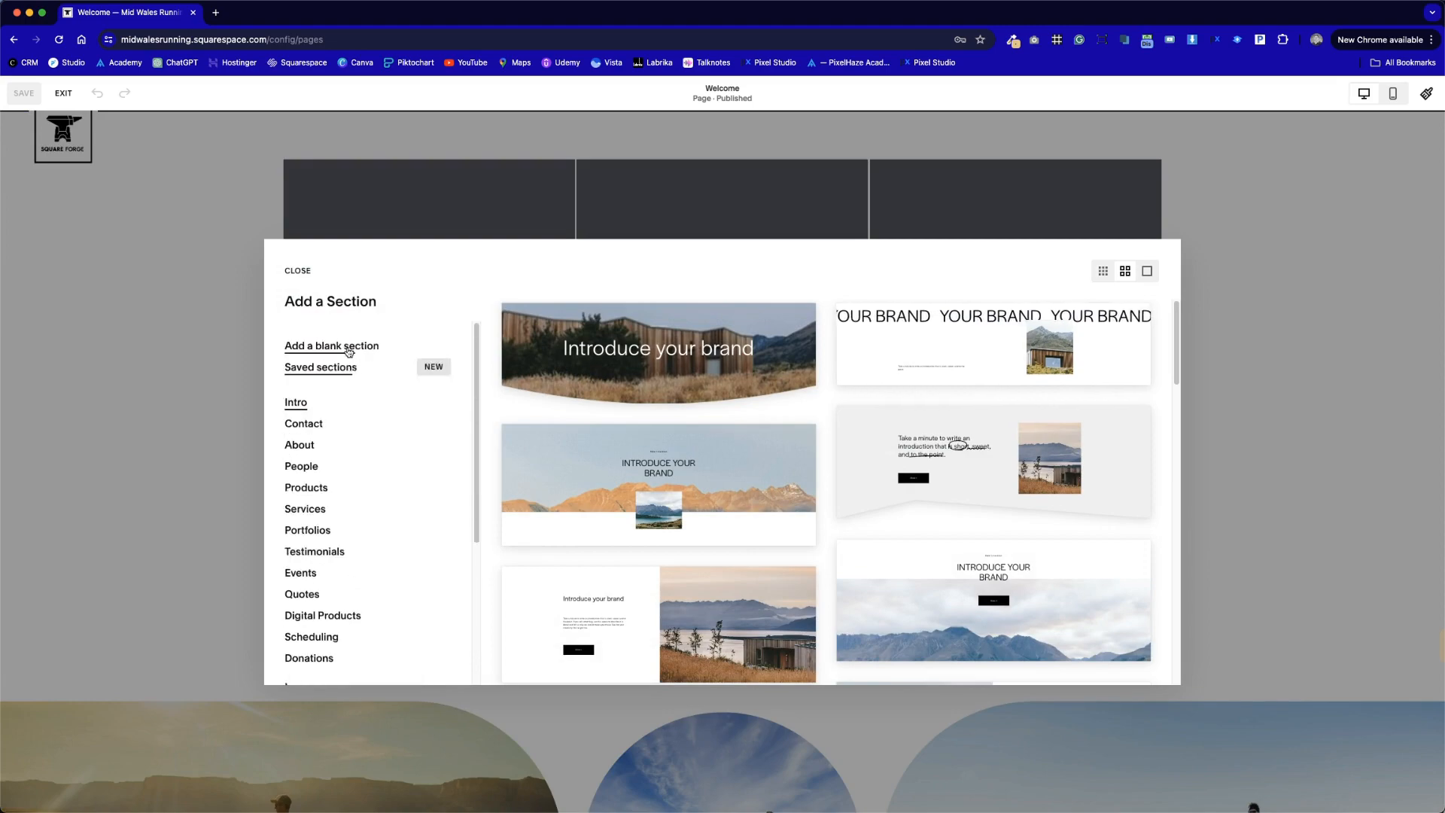
{"action": "left_click", "coordinate": [342, 343]}
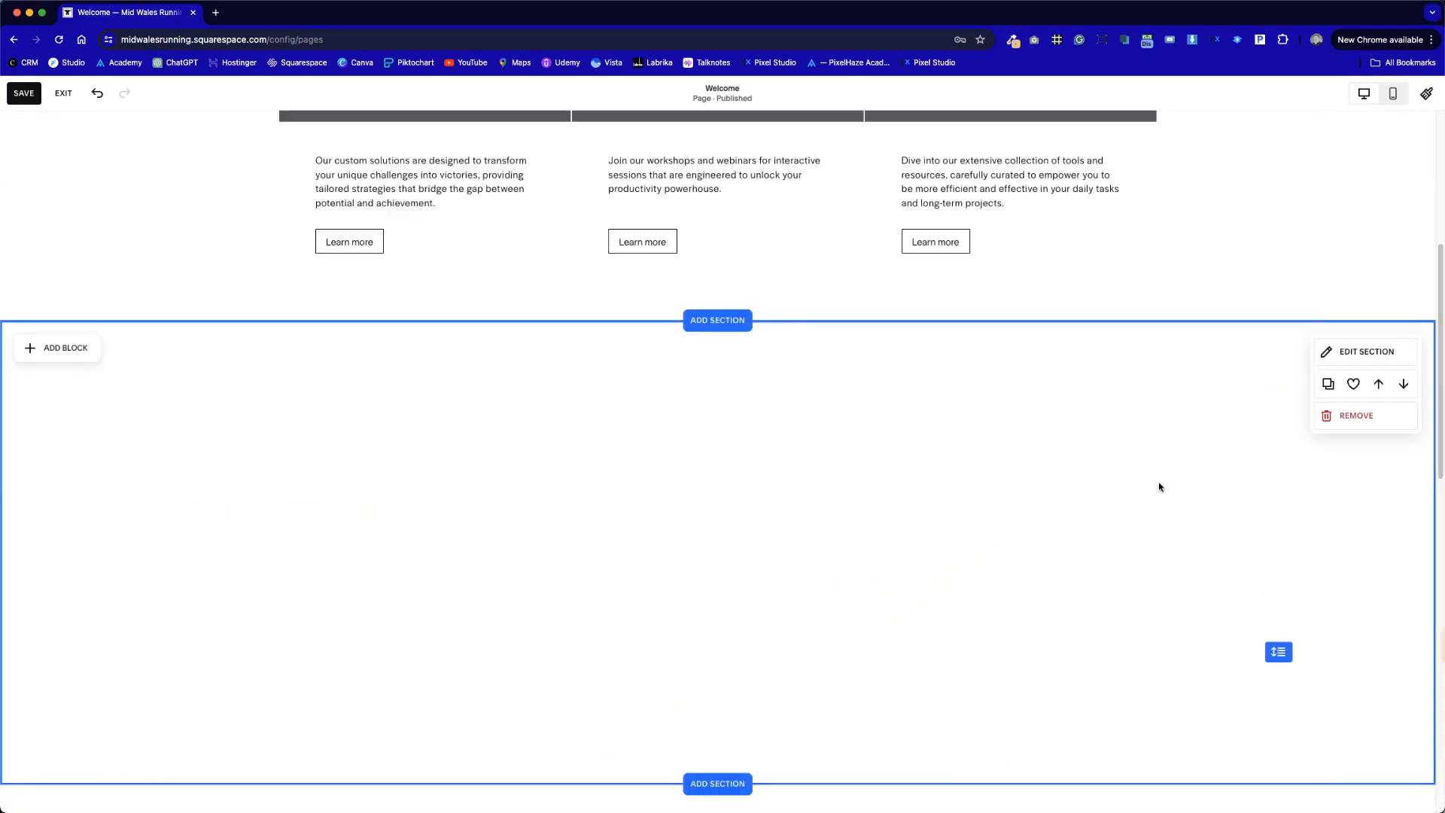
Apply a color theme with a black background to the new blank section
{"action": "left_click", "coordinate": [1373, 353]}
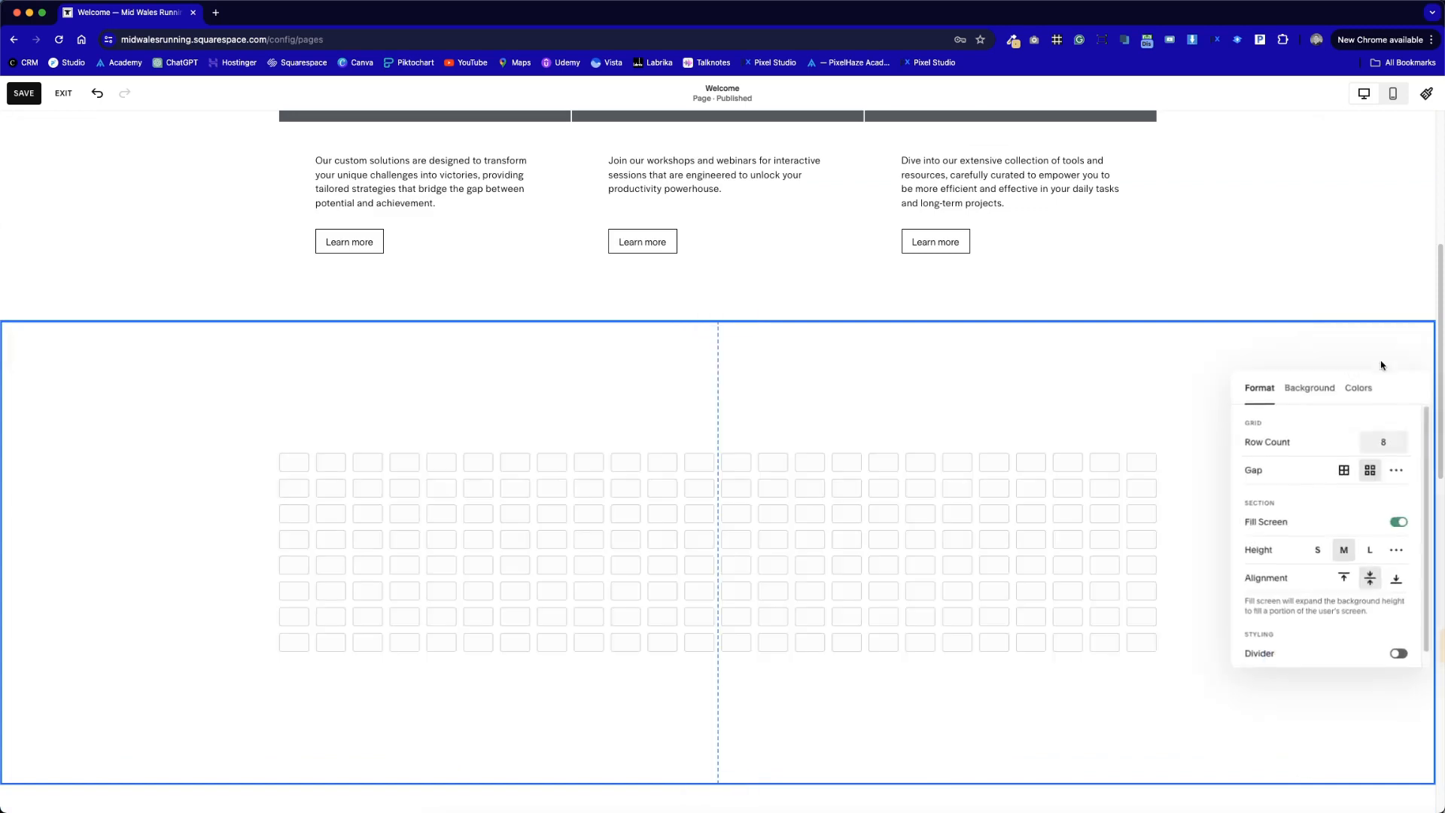
{"action": "left_click", "coordinate": [1359, 386]}
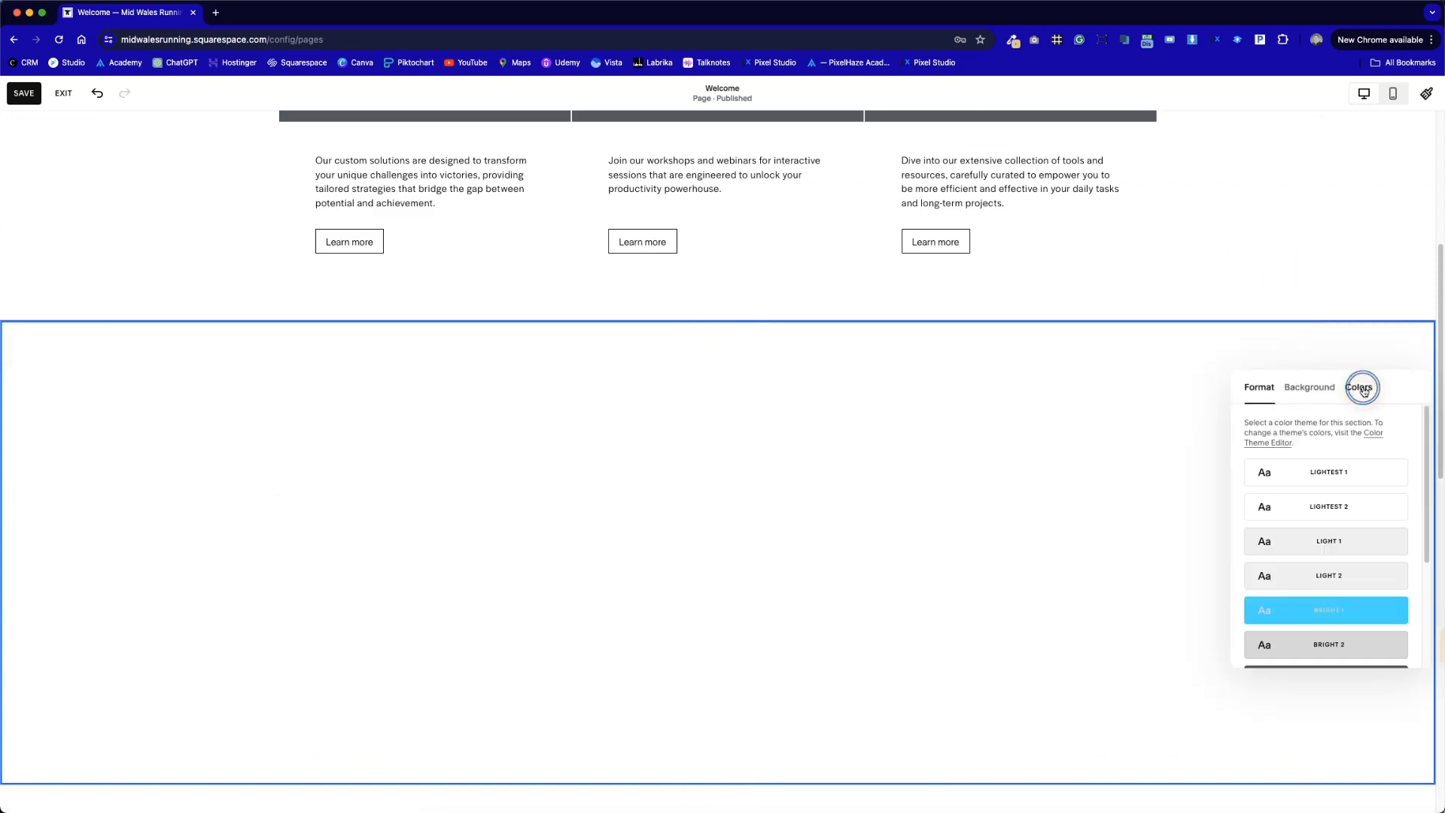
{"action": "left_click", "coordinate": [1321, 576]}
{"action": "scroll", "coordinate": [1395, 577], "scroll_direction": "down", "scroll_amount": 3}
{"action": "left_click", "coordinate": [1364, 577]}
{"action": "scroll", "coordinate": [775, 478], "scroll_direction": "up", "scroll_amount": 3}
{"action": "scroll", "coordinate": [788, 477], "scroll_direction": "down", "scroll_amount": 4}
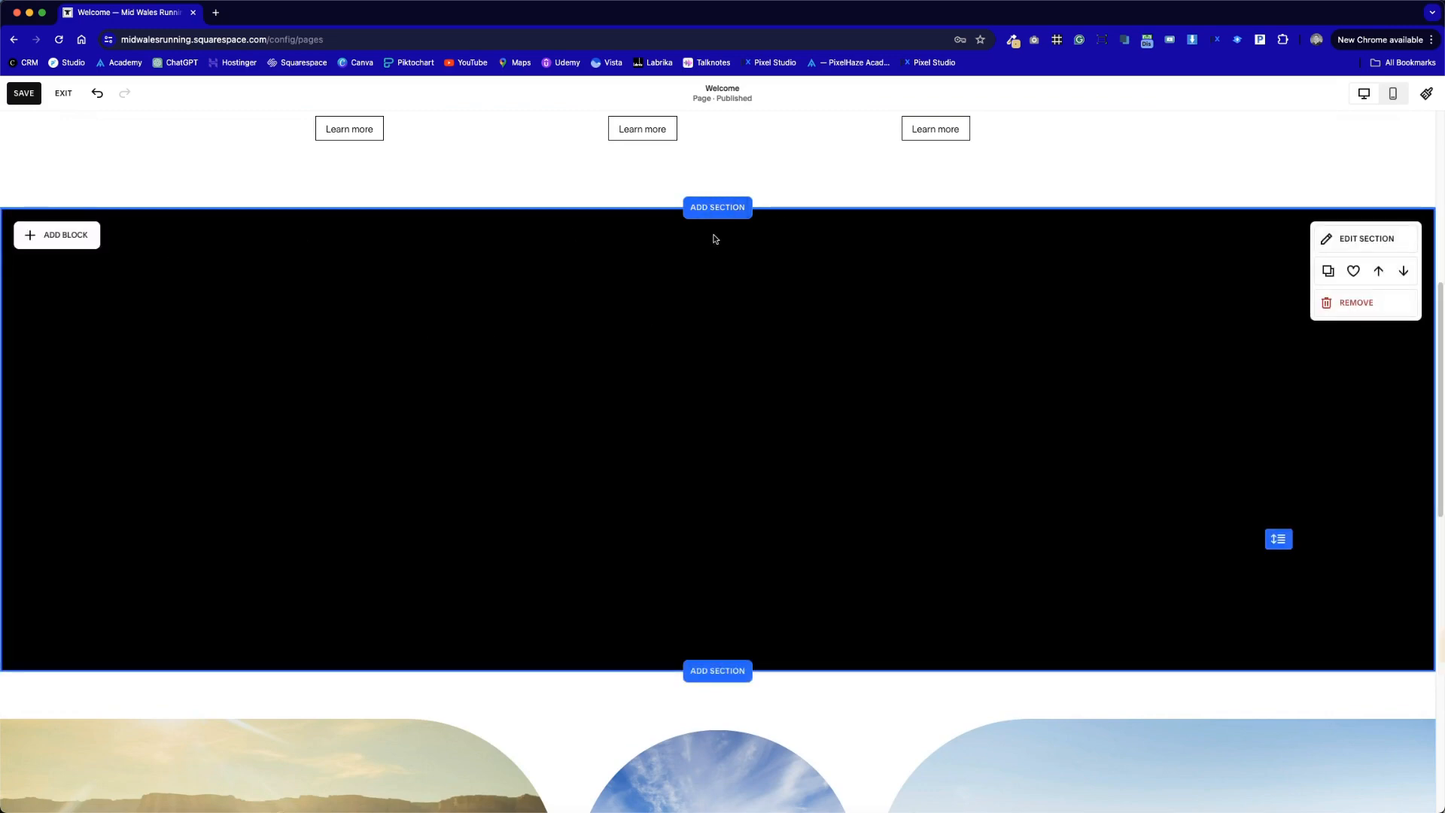
{"action": "left_click", "coordinate": [716, 207]}
{"action": "scroll", "coordinate": [365, 568], "scroll_direction": "down", "scroll_amount": 5}
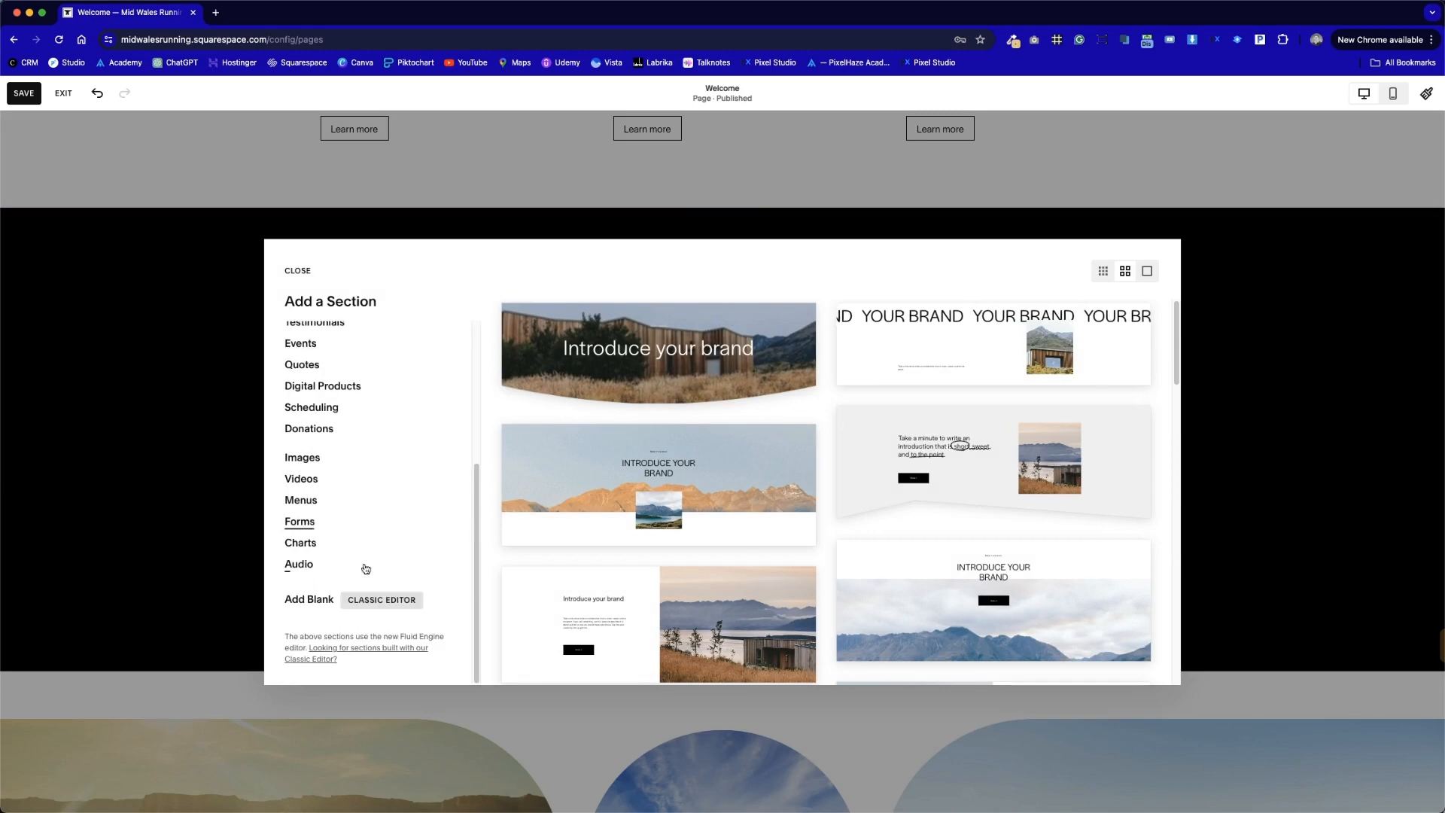
{"action": "left_click", "coordinate": [301, 457]}
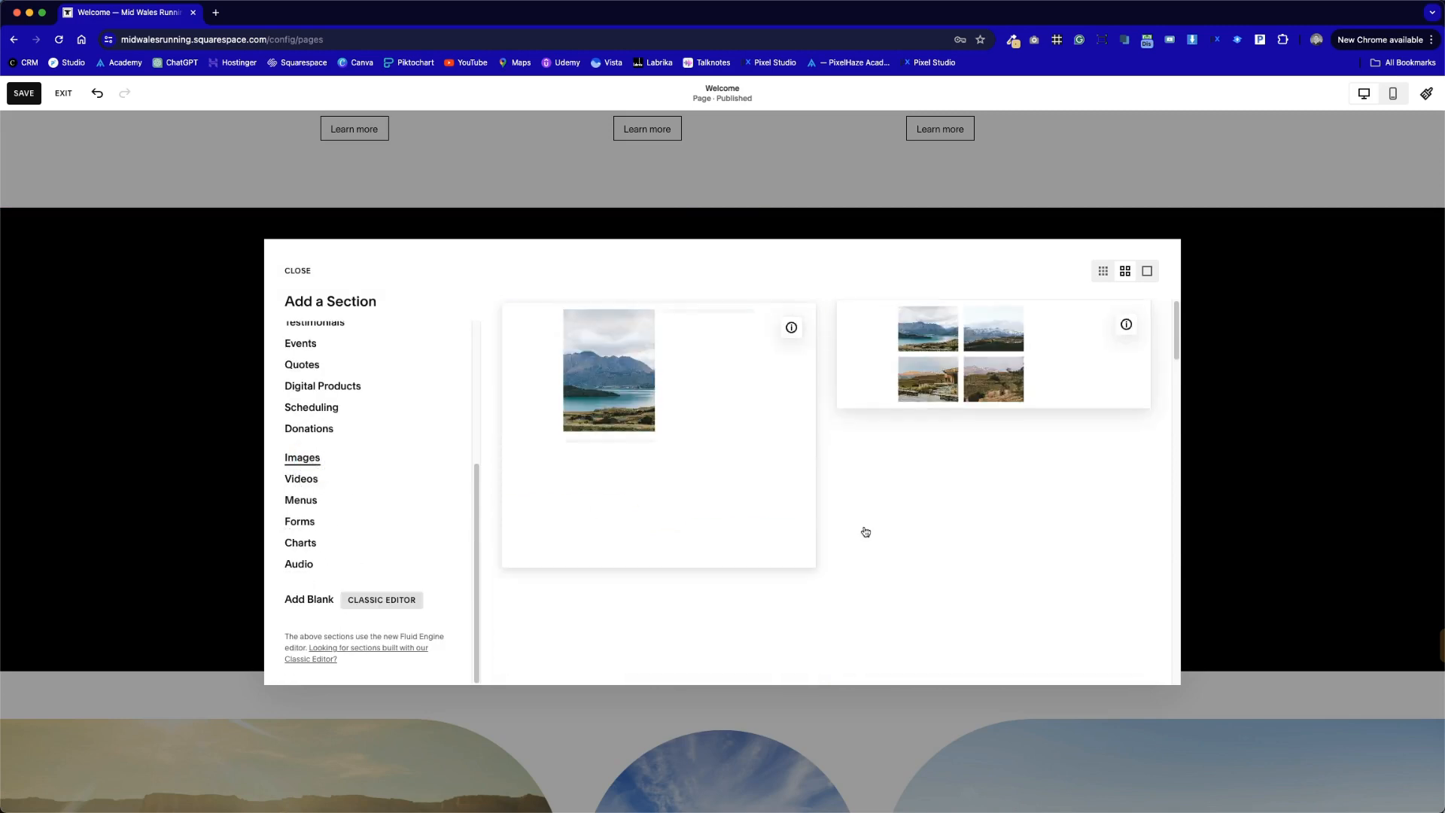
{"action": "scroll", "coordinate": [866, 532], "scroll_direction": "down", "scroll_amount": 10}
{"action": "scroll", "coordinate": [866, 532], "scroll_direction": "down", "scroll_amount": 5}
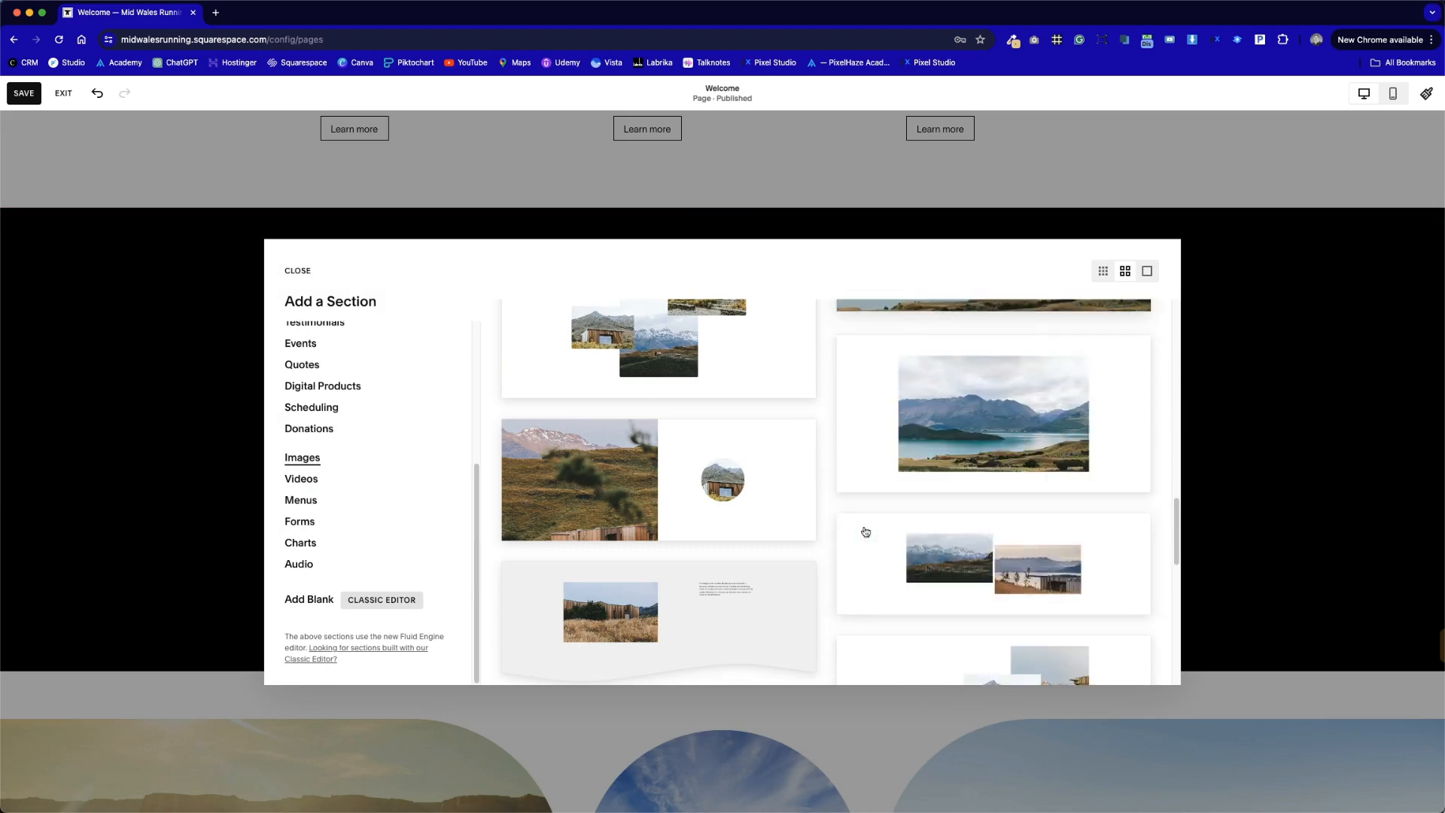
{"action": "left_click", "coordinate": [866, 532]}
Add a Gallery block to the black section
{"action": "left_click", "coordinate": [56, 234]}
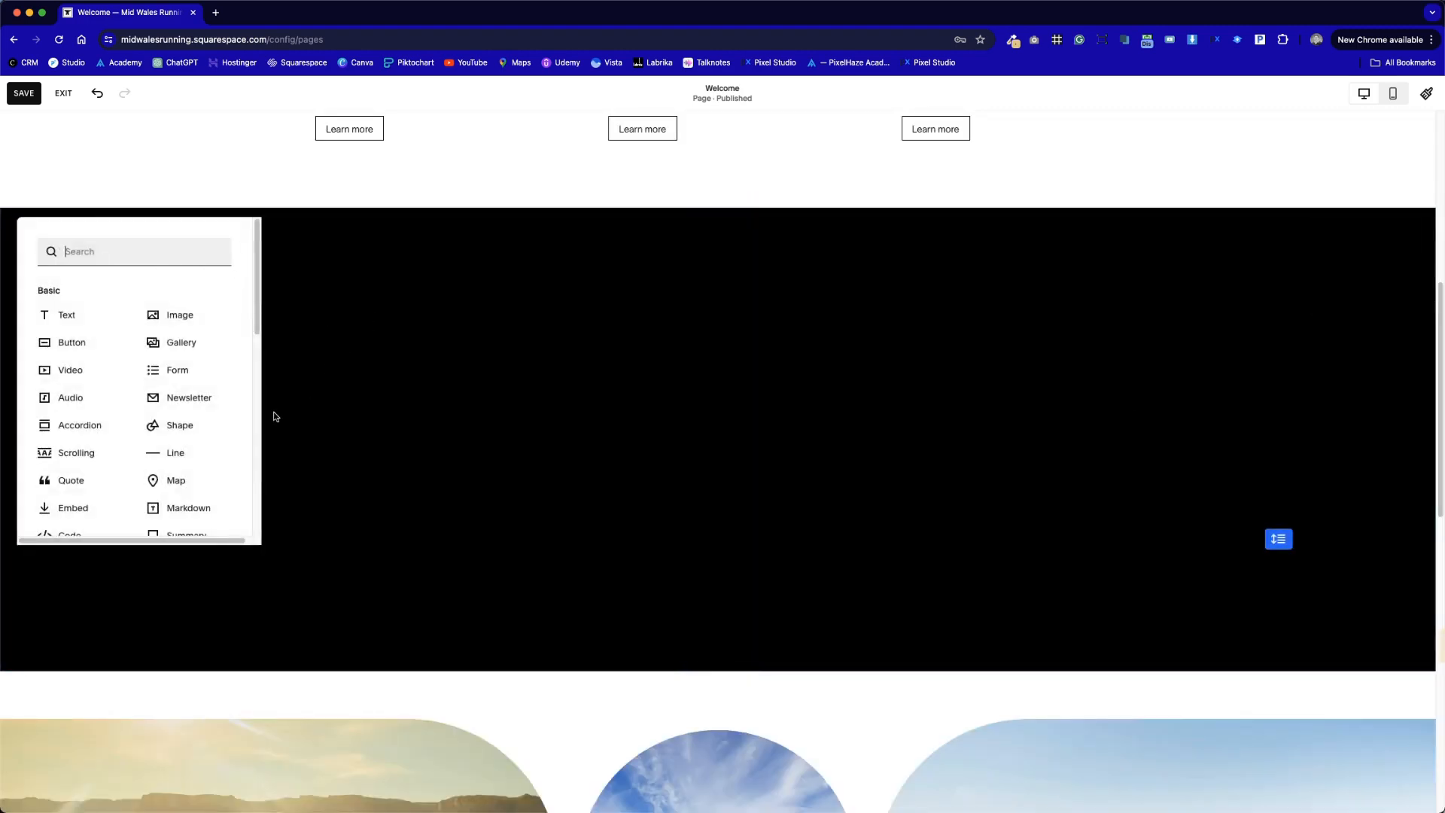
{"action": "left_click", "coordinate": [342, 362]}
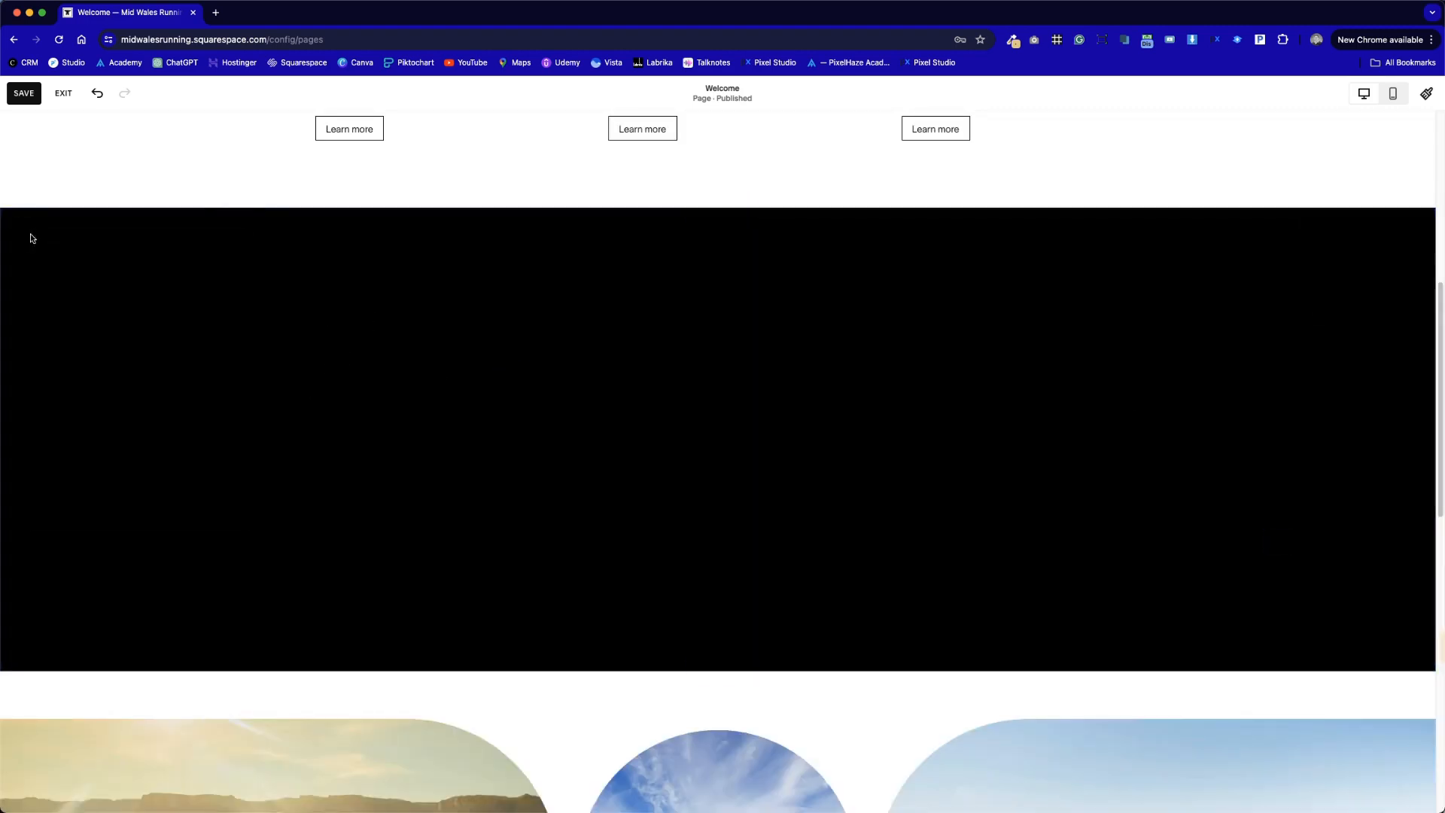
{"action": "left_click", "coordinate": [46, 242]}
{"action": "left_click", "coordinate": [175, 348]}
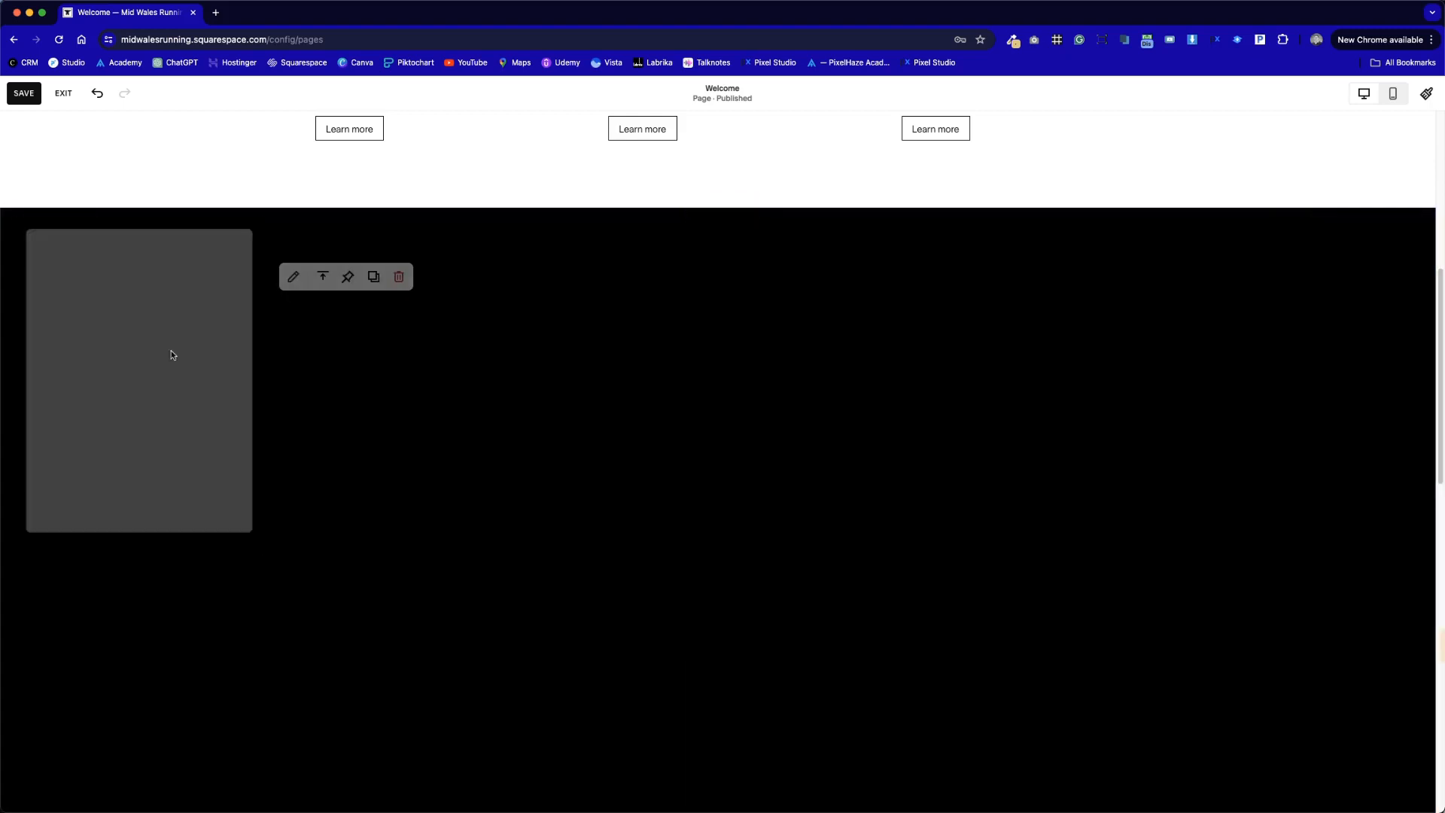
{"action": "scroll", "coordinate": [817, 587], "scroll_direction": "down", "scroll_amount": 2}
{"action": "scroll", "coordinate": [811, 604], "scroll_direction": "up", "scroll_amount": 3}
{"action": "scroll", "coordinate": [715, 549], "scroll_direction": "down", "scroll_amount": 2}
Widen the gallery block from its right edge so that it spans the full content width of the black section
{"action": "left_click", "coordinate": [613, 430]}
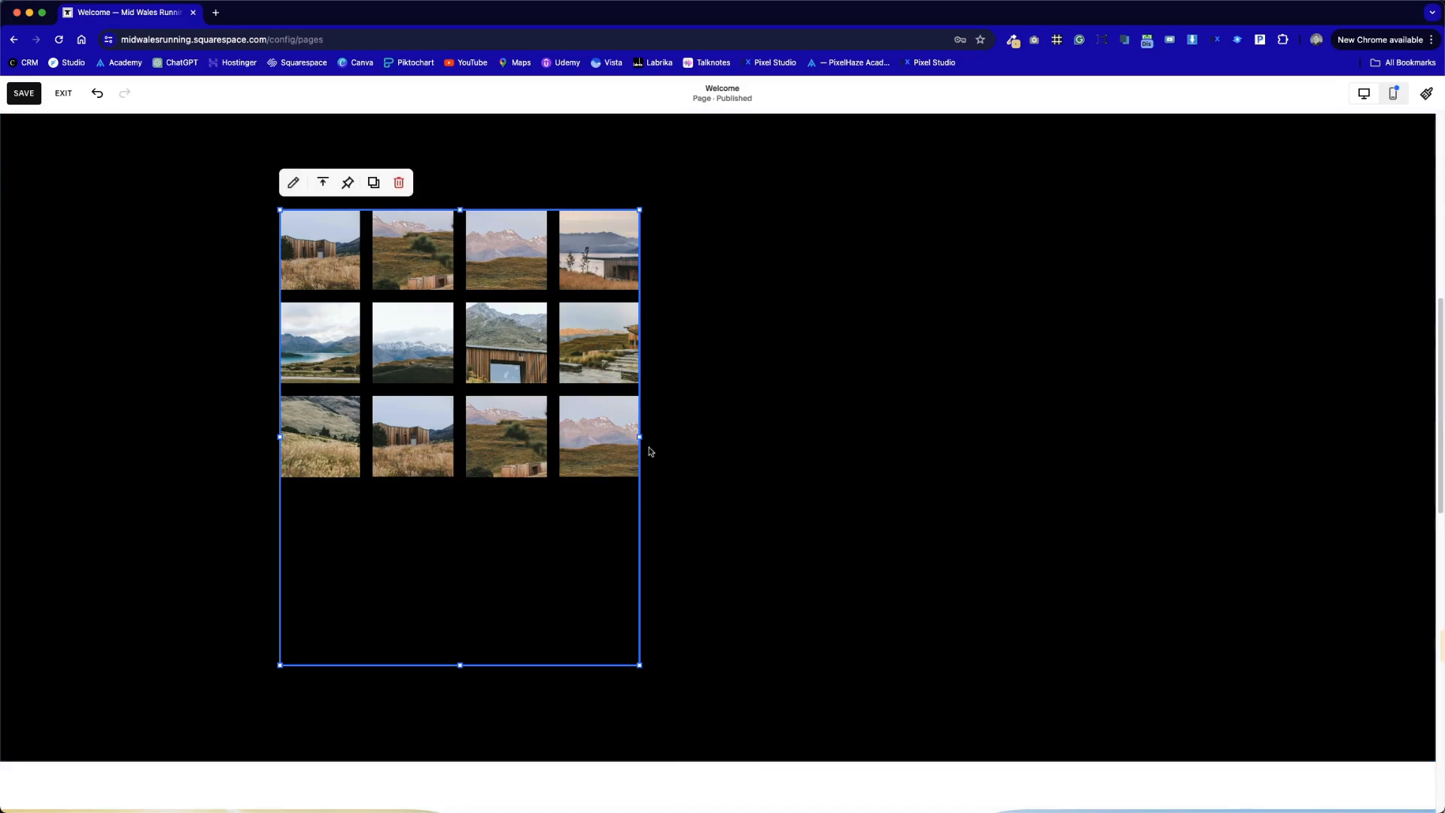
{"action": "left_click_drag", "start_coordinate": [635, 436], "coordinate": [1190, 516]}
{"action": "scroll", "coordinate": [1207, 538], "scroll_direction": "down", "scroll_amount": 3}
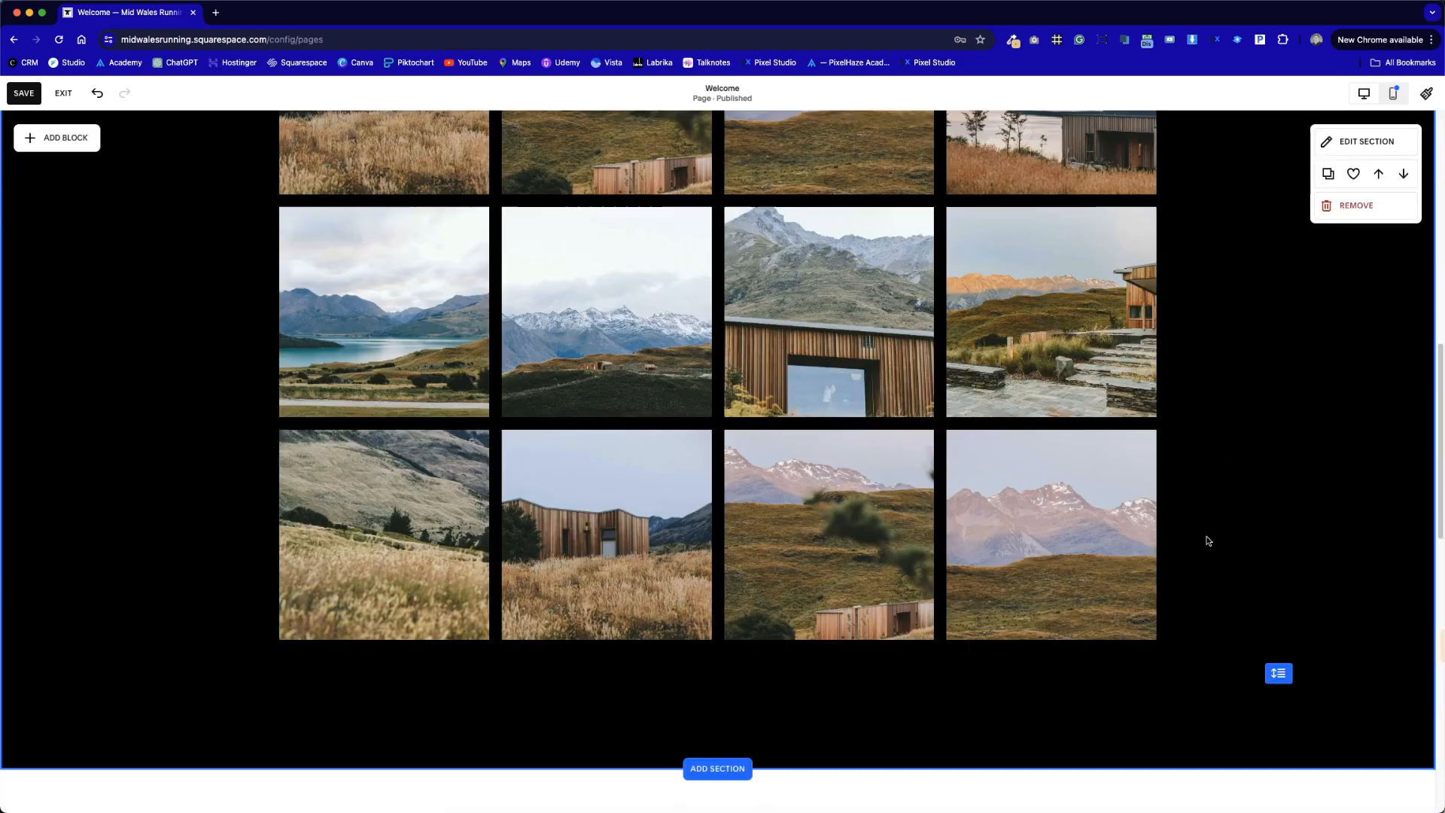
Open the gallery block's design settings, preview the Carousel layout and switch the gallery to Slideshow
{"action": "scroll", "coordinate": [1187, 461], "scroll_direction": "up", "scroll_amount": 3}
{"action": "left_click", "coordinate": [1070, 463]}
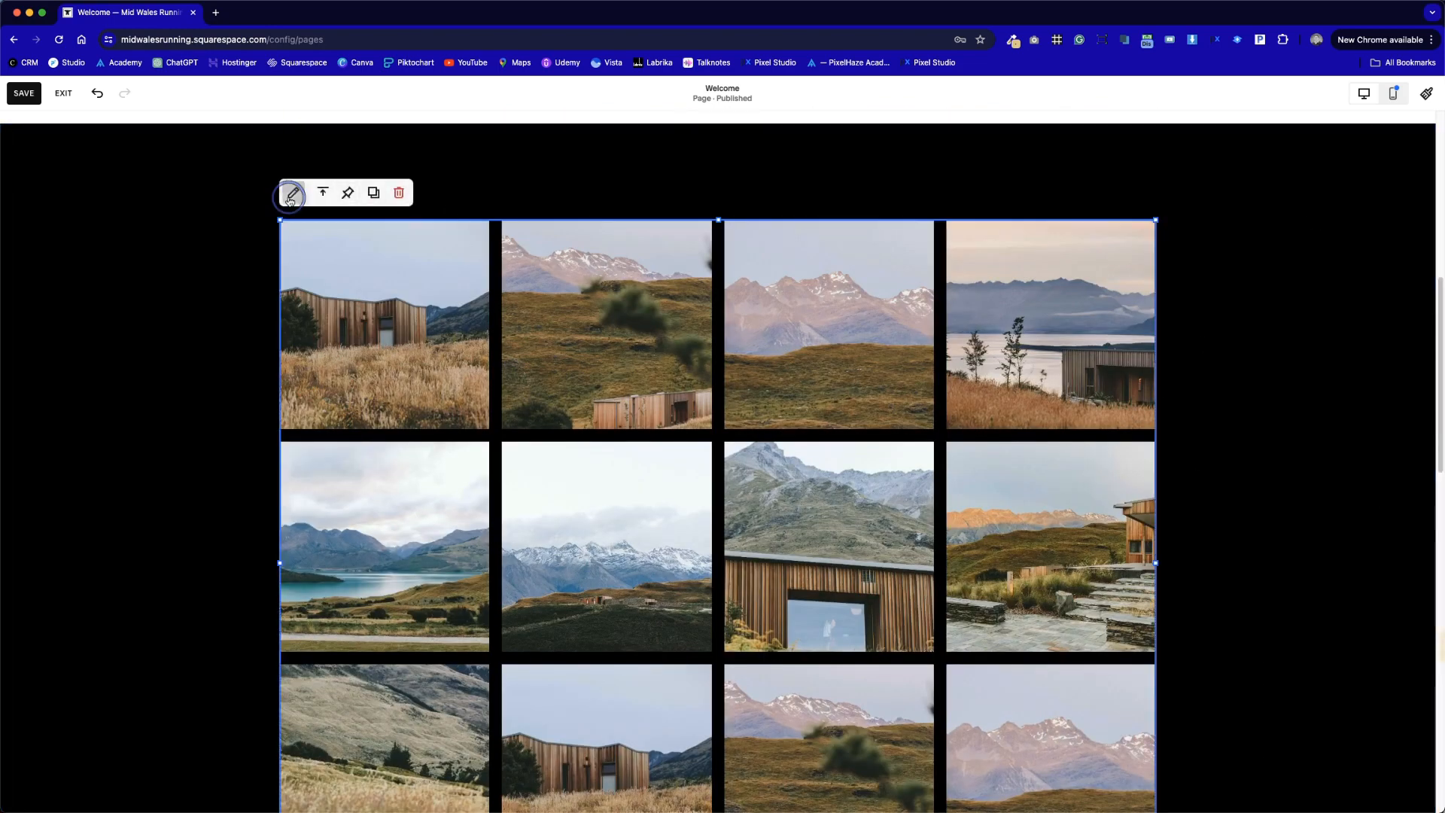
{"action": "left_click", "coordinate": [291, 196]}
{"action": "left_click", "coordinate": [1325, 401]}
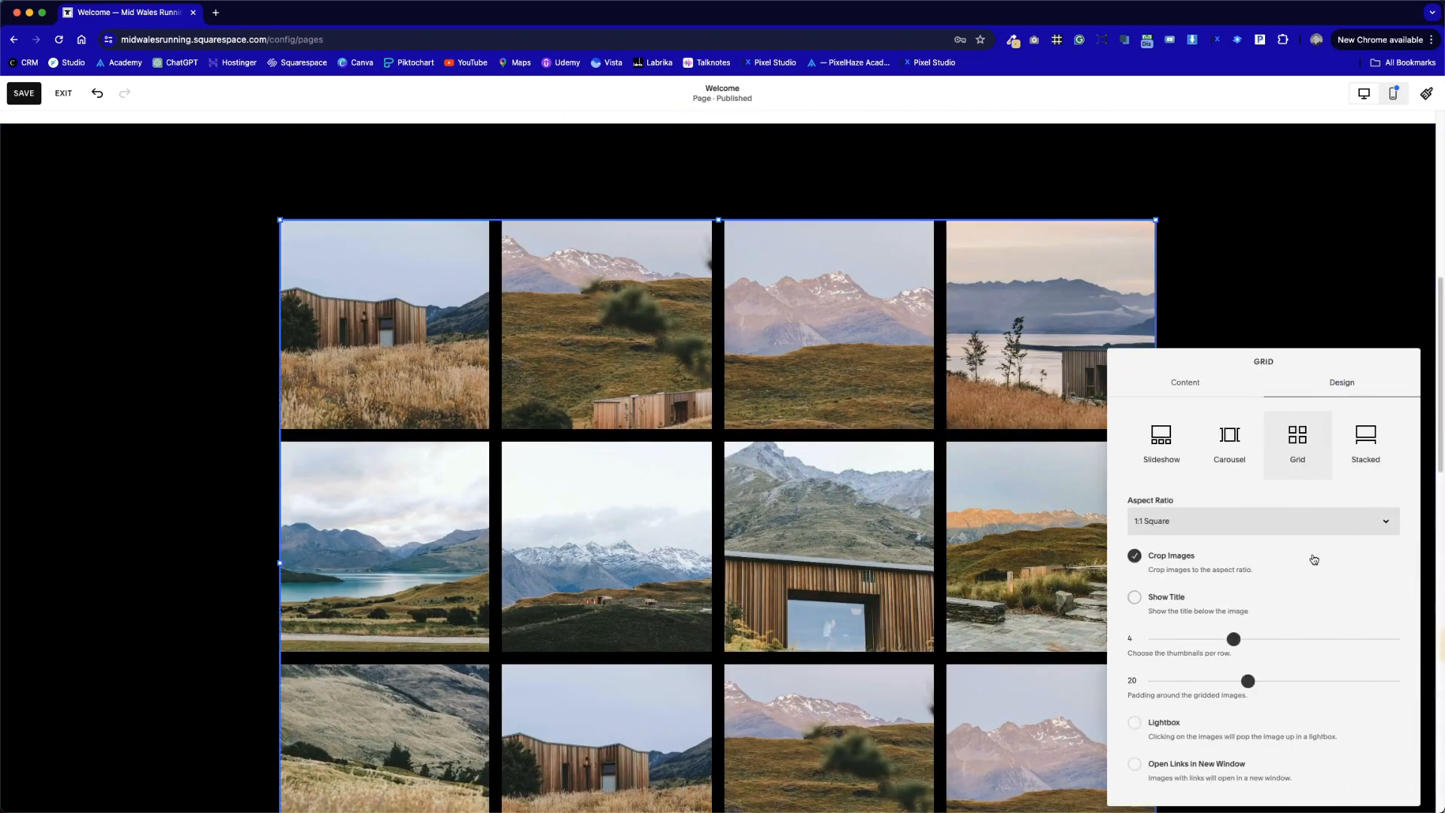
{"action": "left_click", "coordinate": [1217, 451]}
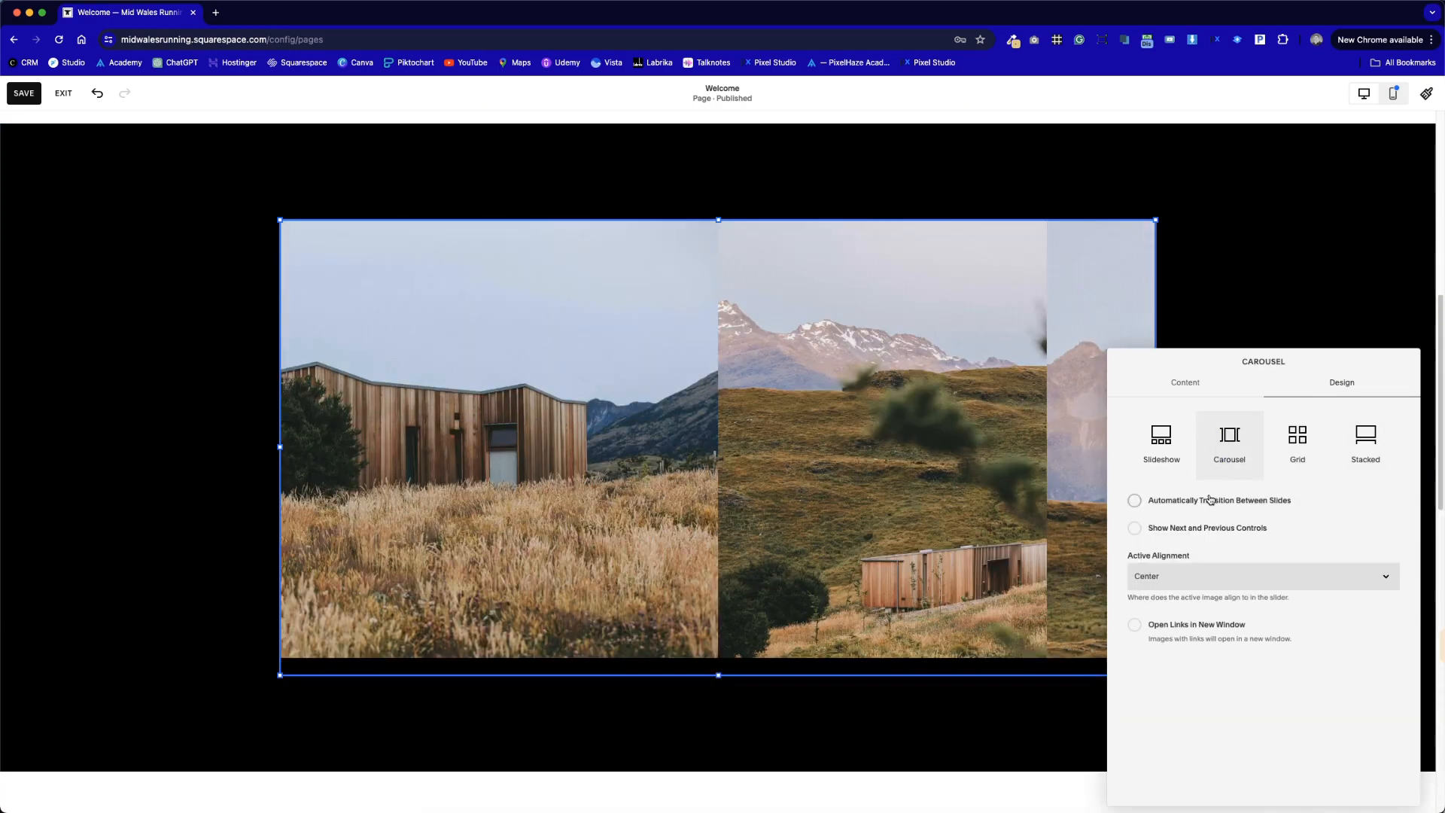
{"action": "left_click", "coordinate": [1158, 445]}
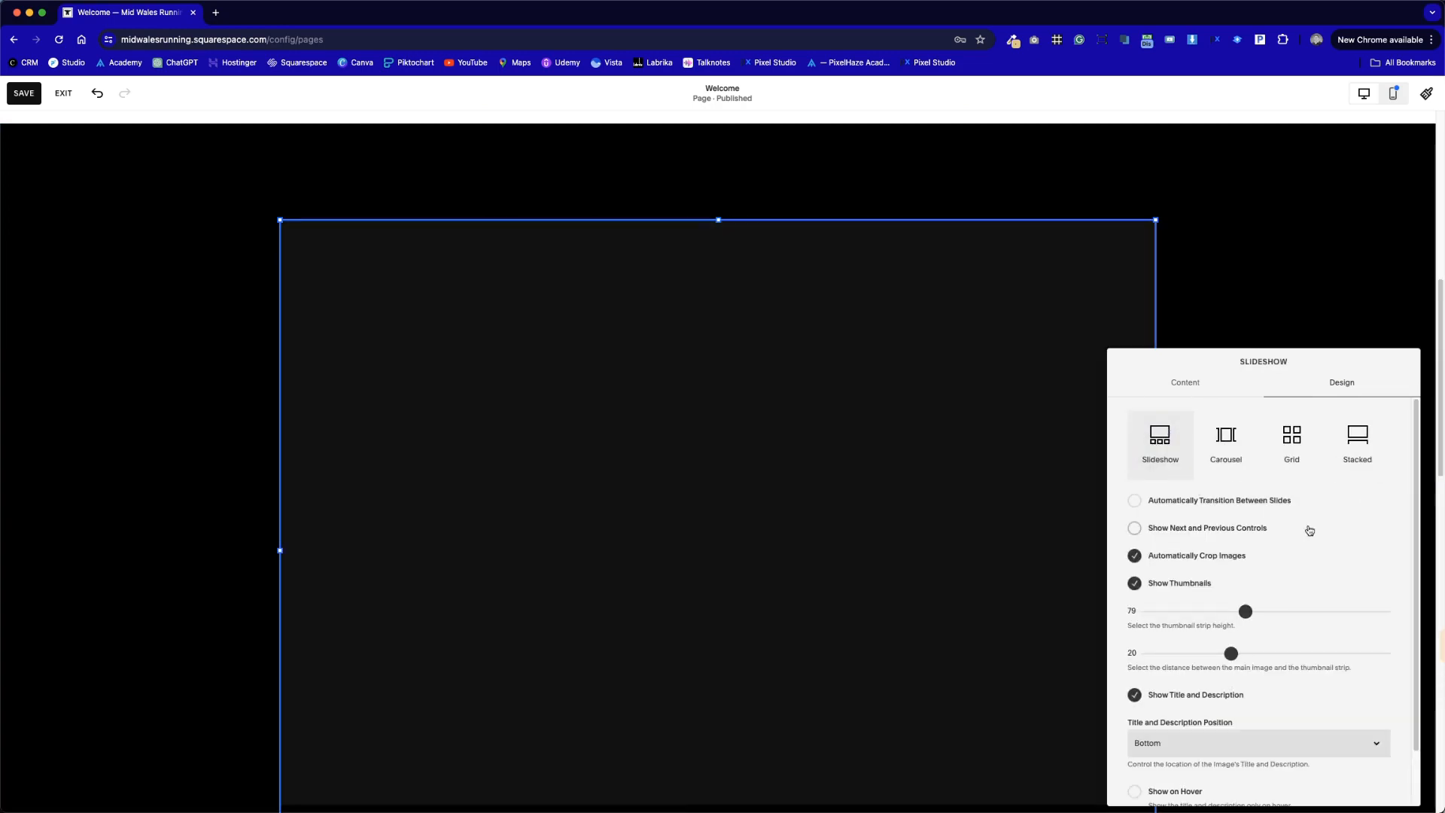
{"action": "scroll", "coordinate": [471, 496], "scroll_direction": "down", "scroll_amount": 3}
{"action": "scroll", "coordinate": [471, 497], "scroll_direction": "down", "scroll_amount": 8}
{"action": "scroll", "coordinate": [748, 442], "scroll_direction": "up", "scroll_amount": 5}
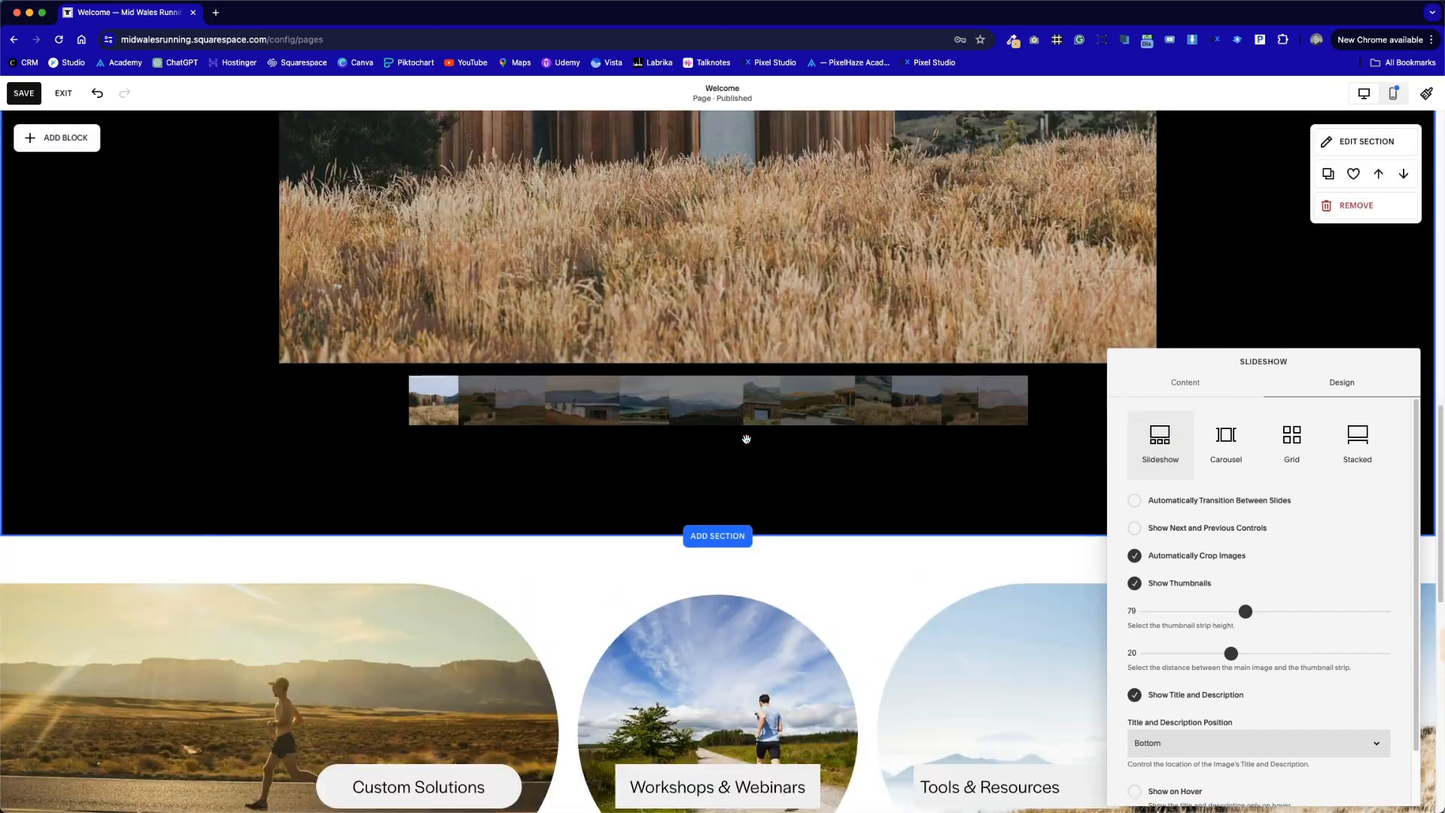
{"action": "scroll", "coordinate": [975, 432], "scroll_direction": "up", "scroll_amount": 4}
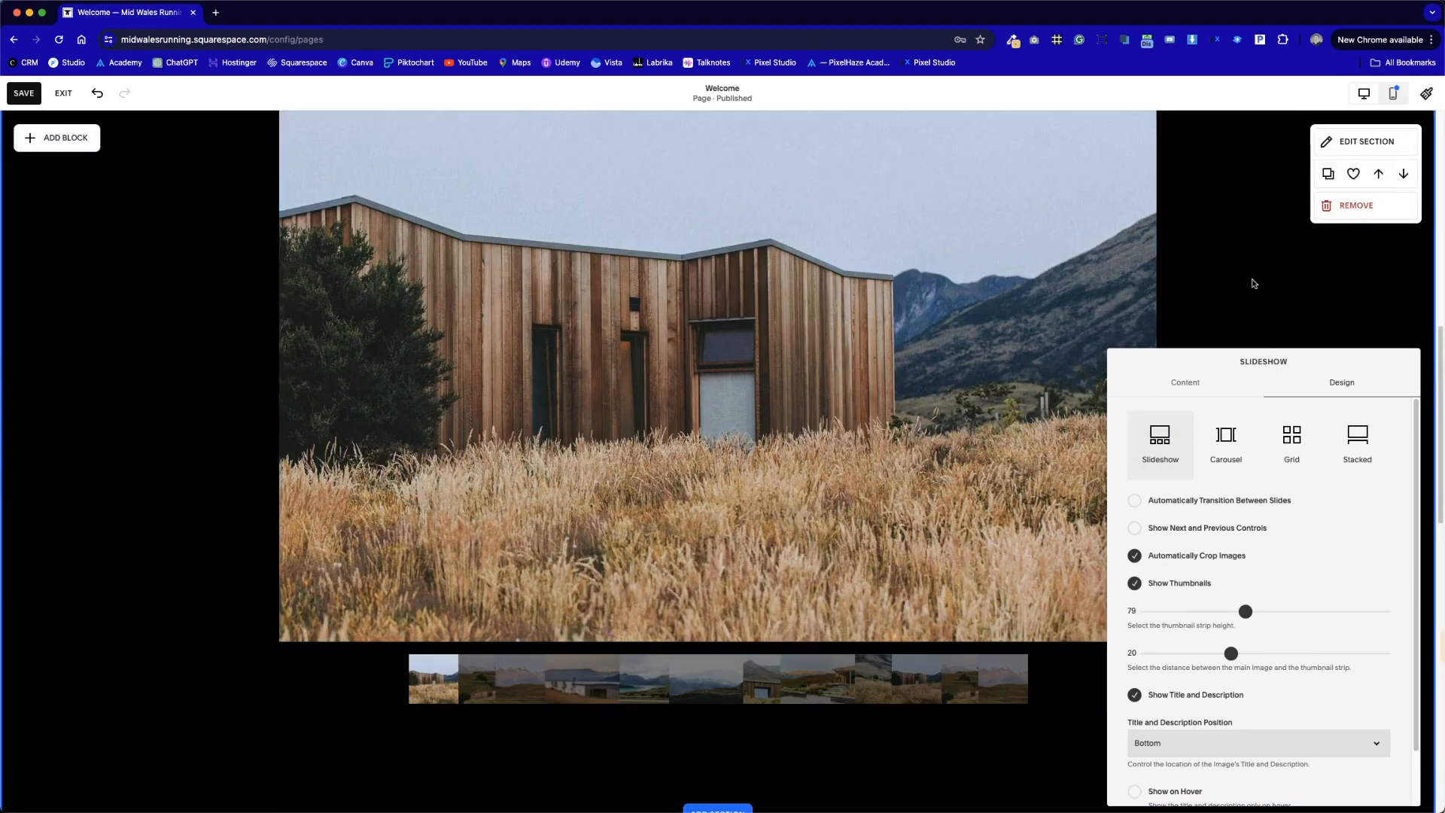
{"action": "left_click", "coordinate": [1253, 285]}
{"action": "scroll", "coordinate": [799, 430], "scroll_direction": "down", "scroll_amount": 1}
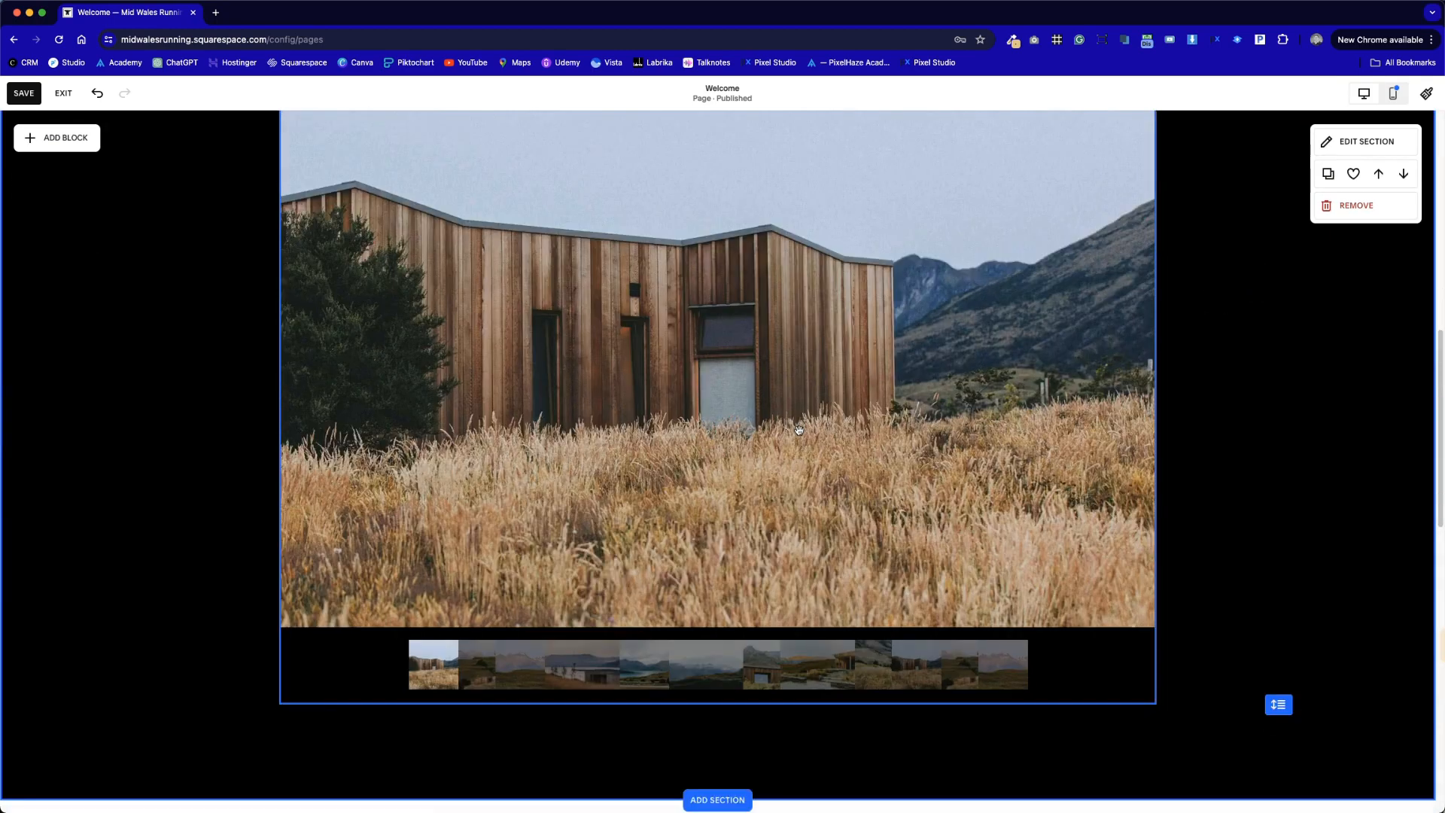
Stretch the gallery block sideways so that it spans the black section from one page edge to the other
{"action": "scroll", "coordinate": [799, 431], "scroll_direction": "up", "scroll_amount": 2}
{"action": "left_click_drag", "start_coordinate": [834, 434], "coordinate": [1189, 461]}
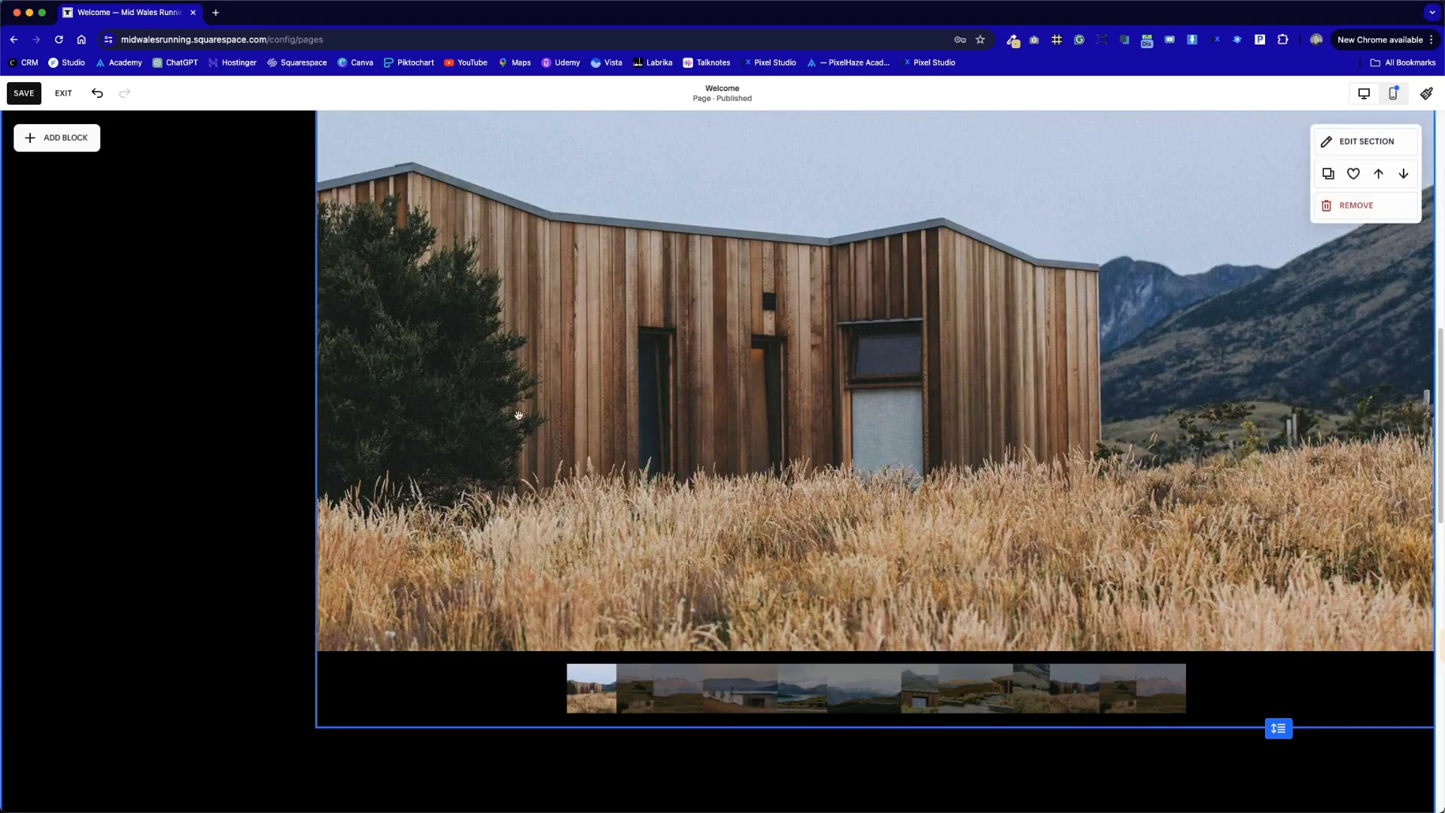
{"action": "left_click_drag", "start_coordinate": [299, 393], "coordinate": [52, 380]}
{"action": "left_click_drag", "start_coordinate": [279, 392], "coordinate": [2, 368]}
{"action": "scroll", "coordinate": [813, 431], "scroll_direction": "up", "scroll_amount": 4}
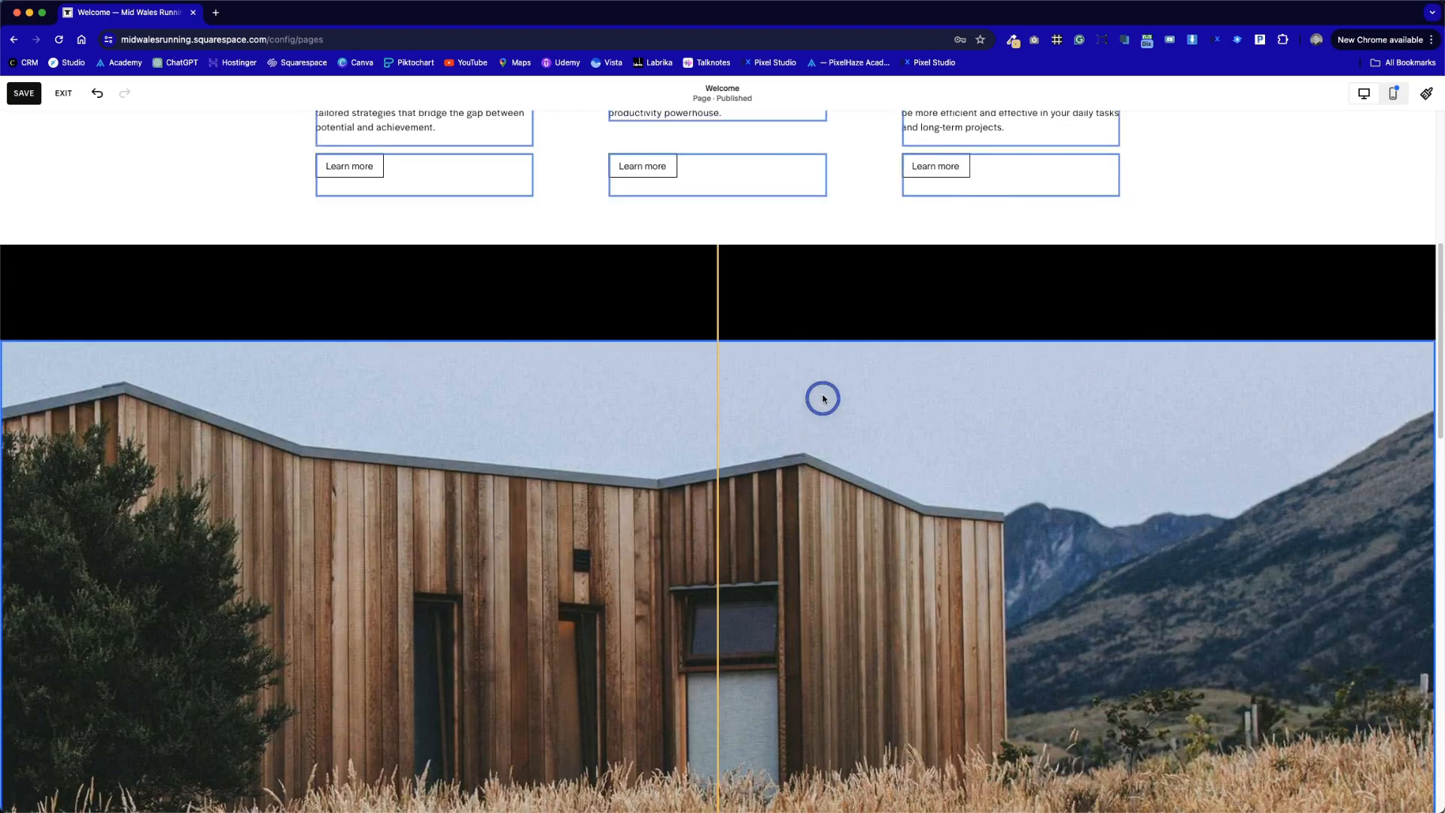
Turn off Fill Screen for the black gallery section
{"action": "left_click", "coordinate": [823, 399]}
{"action": "left_click", "coordinate": [1091, 270]}
{"action": "left_click", "coordinate": [1394, 276]}
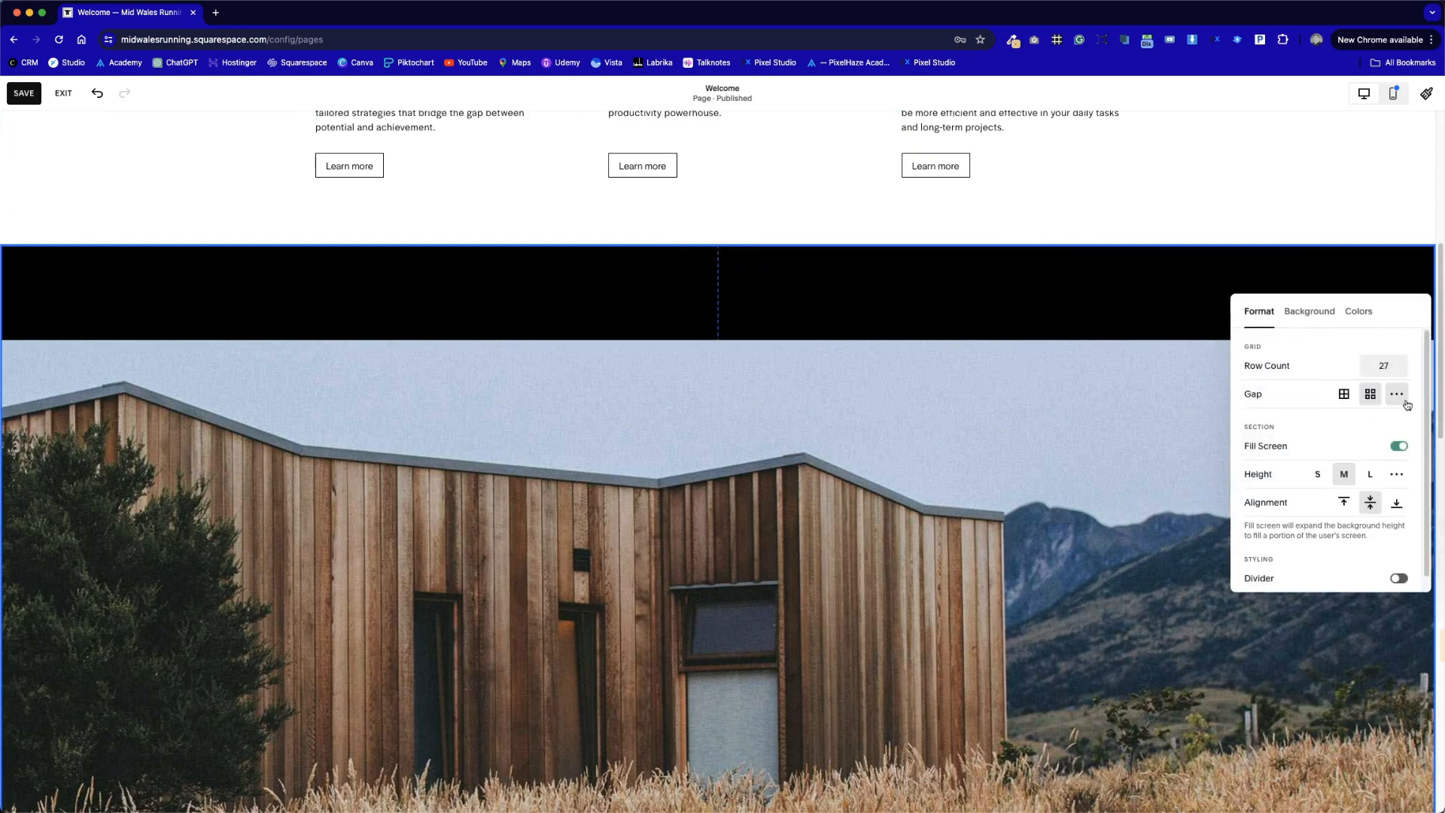
{"action": "left_click", "coordinate": [1400, 447]}
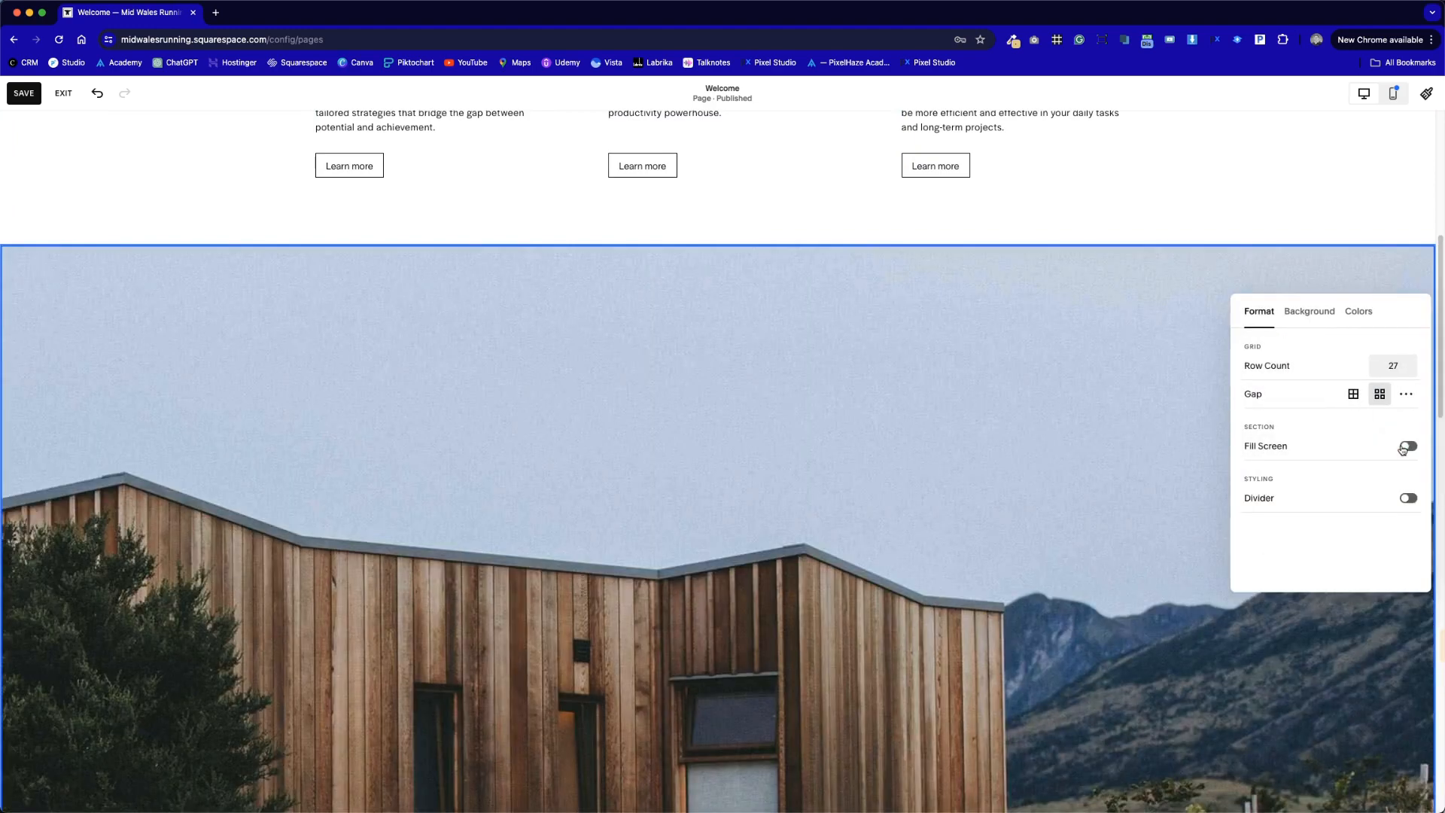
{"action": "scroll", "coordinate": [1027, 445], "scroll_direction": "down", "scroll_amount": 10}
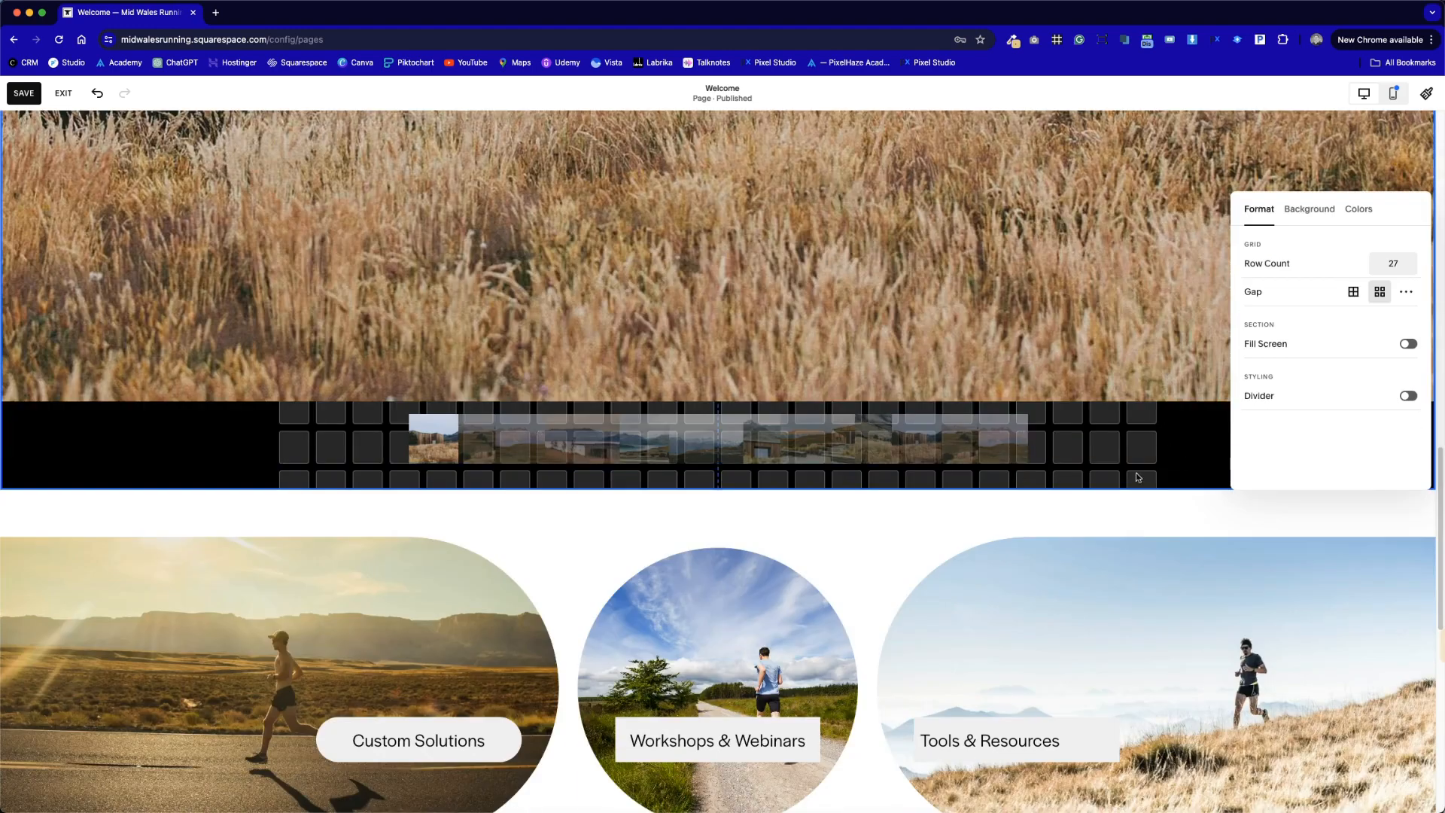
{"action": "left_click", "coordinate": [1140, 480]}
{"action": "scroll", "coordinate": [773, 354], "scroll_direction": "up", "scroll_amount": 12}
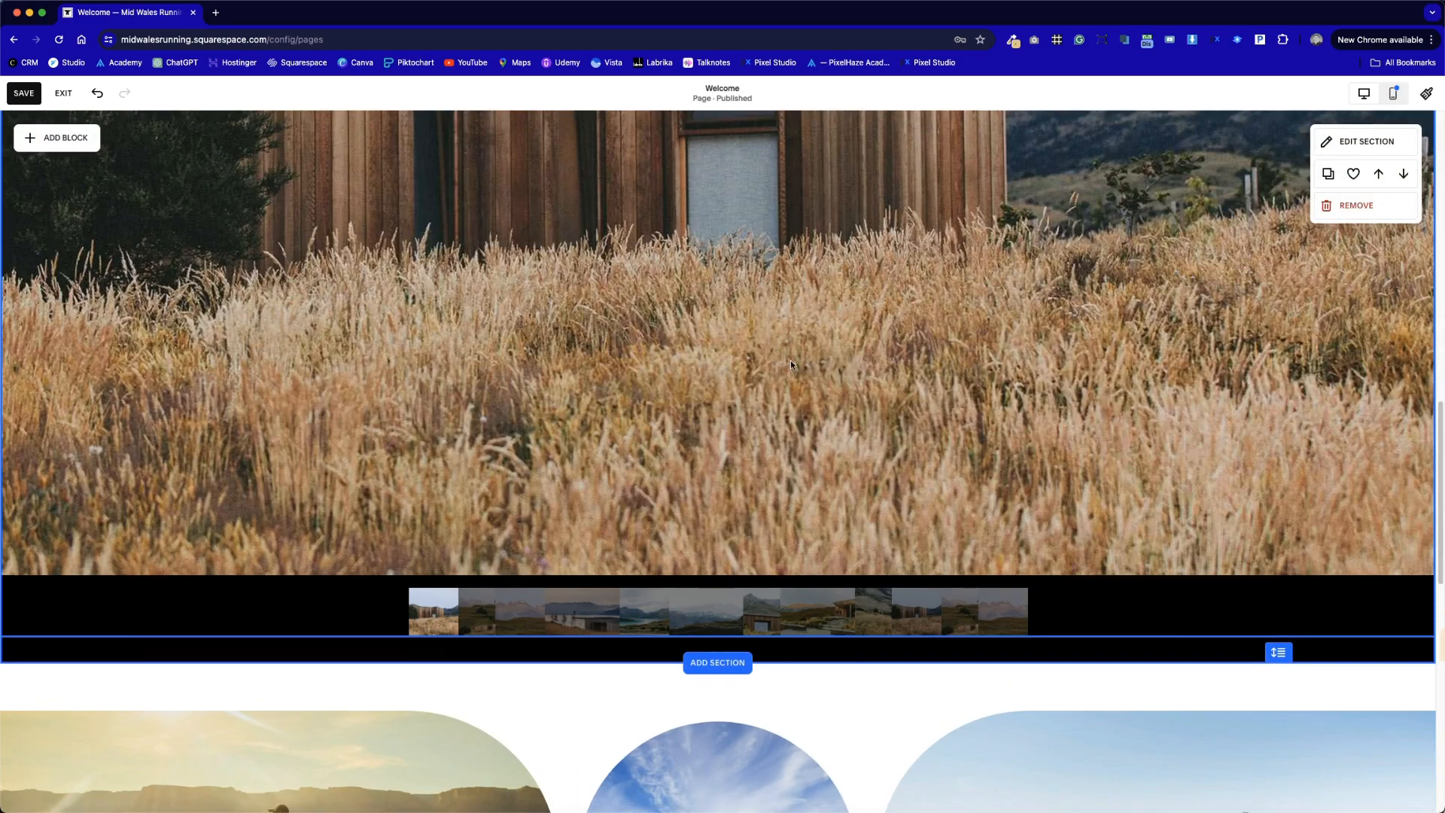
{"action": "scroll", "coordinate": [790, 359], "scroll_direction": "down", "scroll_amount": 7}
{"action": "scroll", "coordinate": [489, 408], "scroll_direction": "down", "scroll_amount": 3}
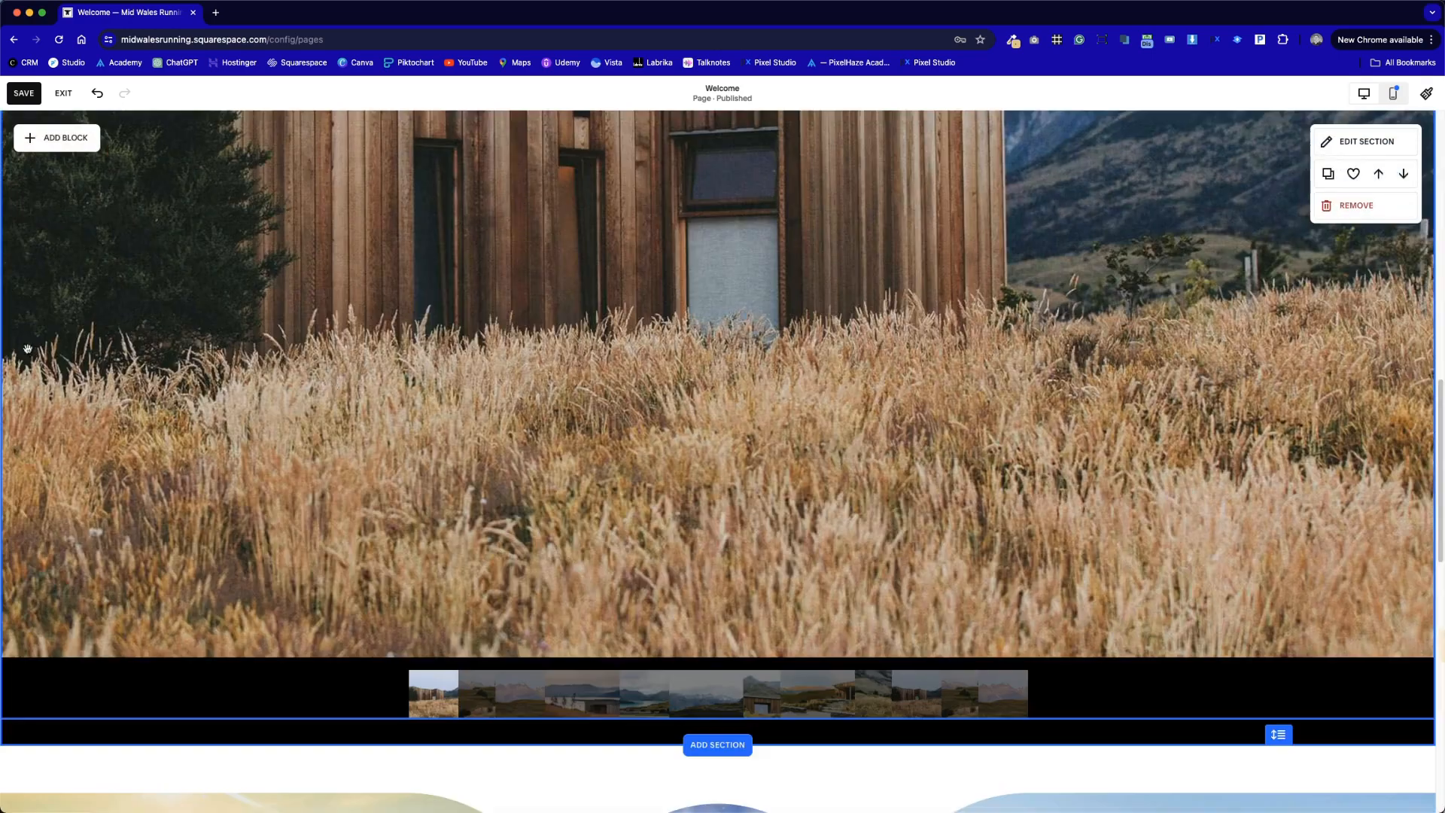
Narrow the gallery block from its left edge so that it covers a bit more than the right half of the section
{"action": "left_click", "coordinate": [237, 342]}
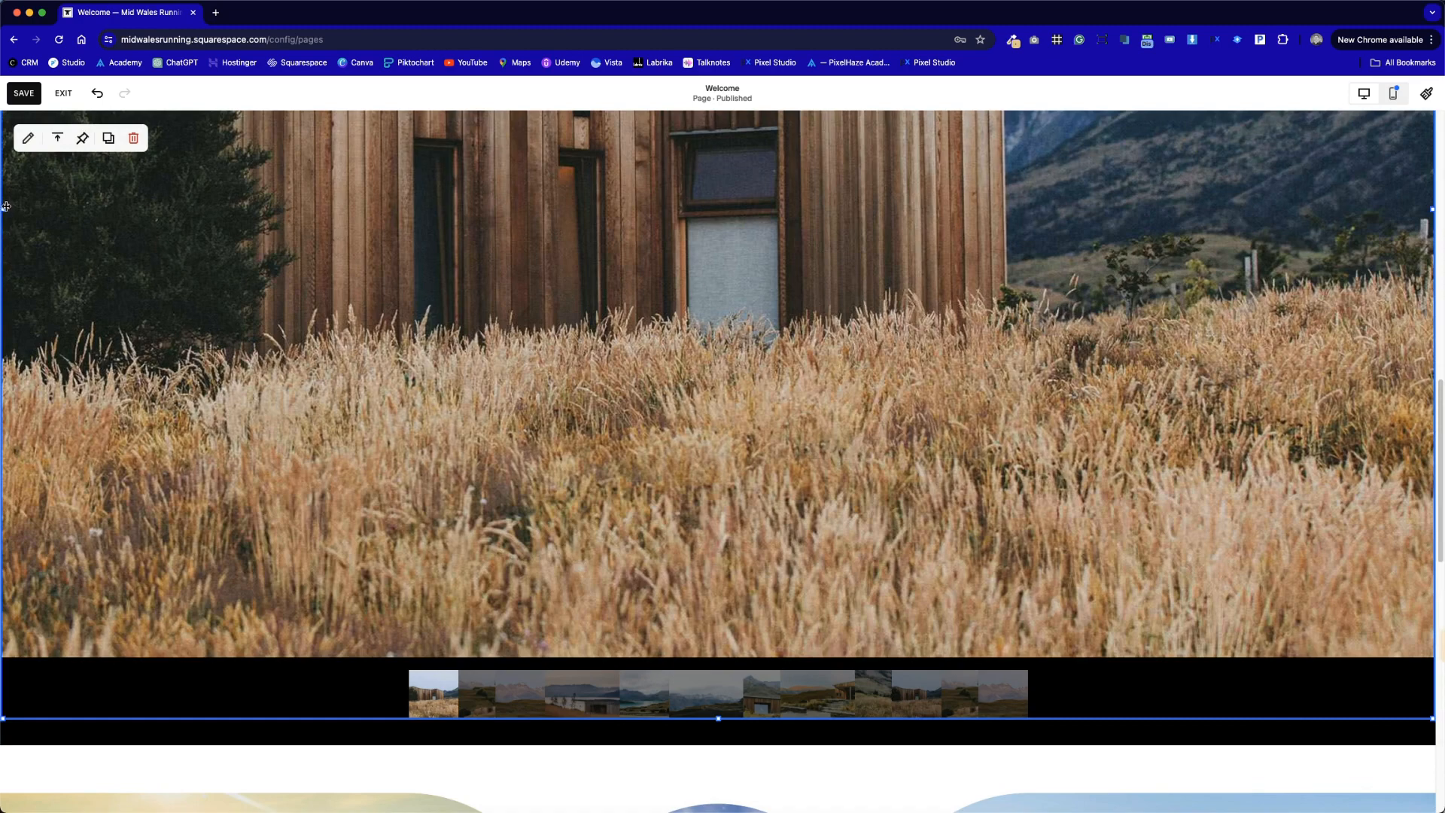
{"action": "left_click_drag", "start_coordinate": [6, 207], "coordinate": [611, 318]}
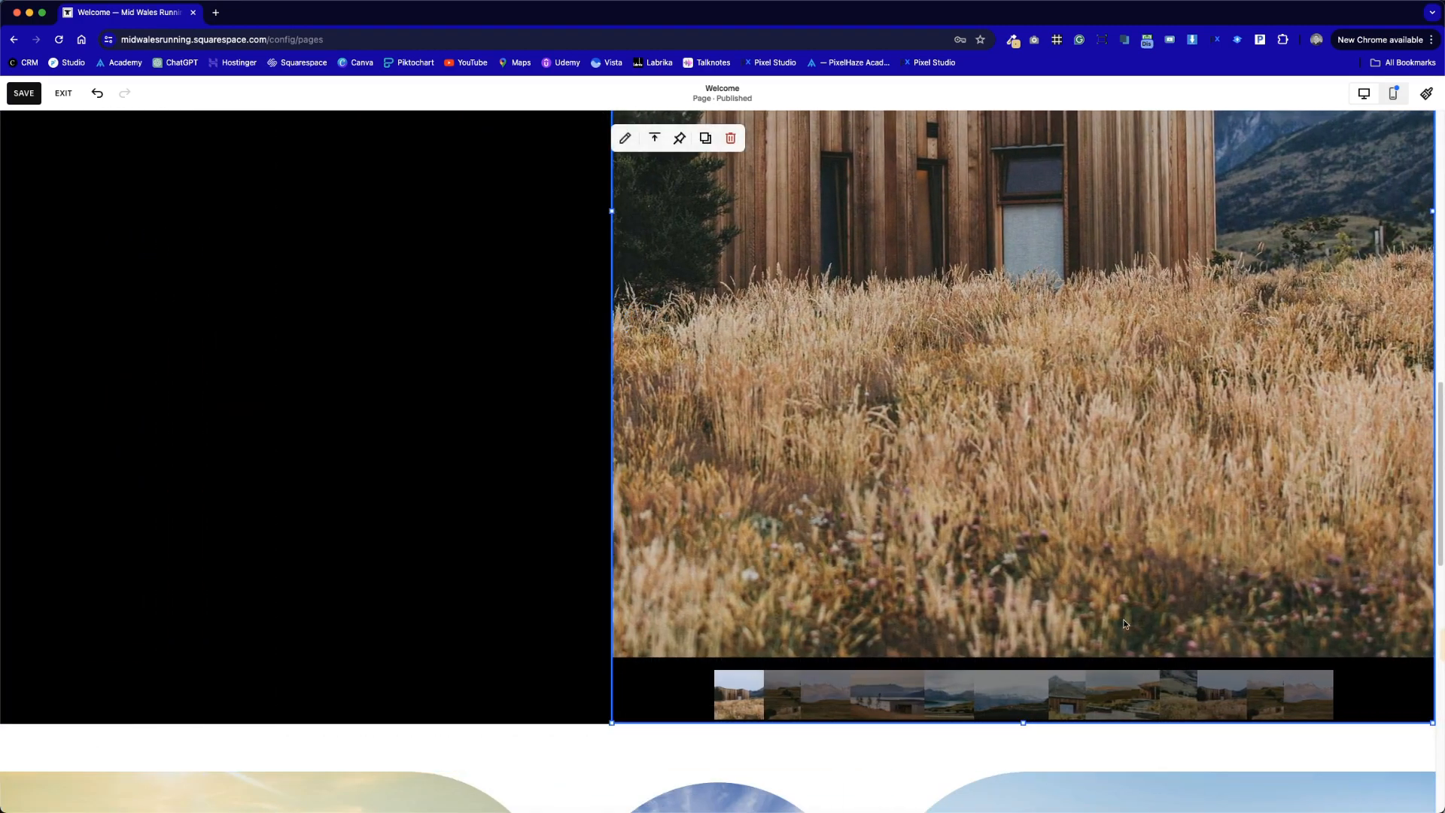
{"action": "left_click", "coordinate": [410, 397]}
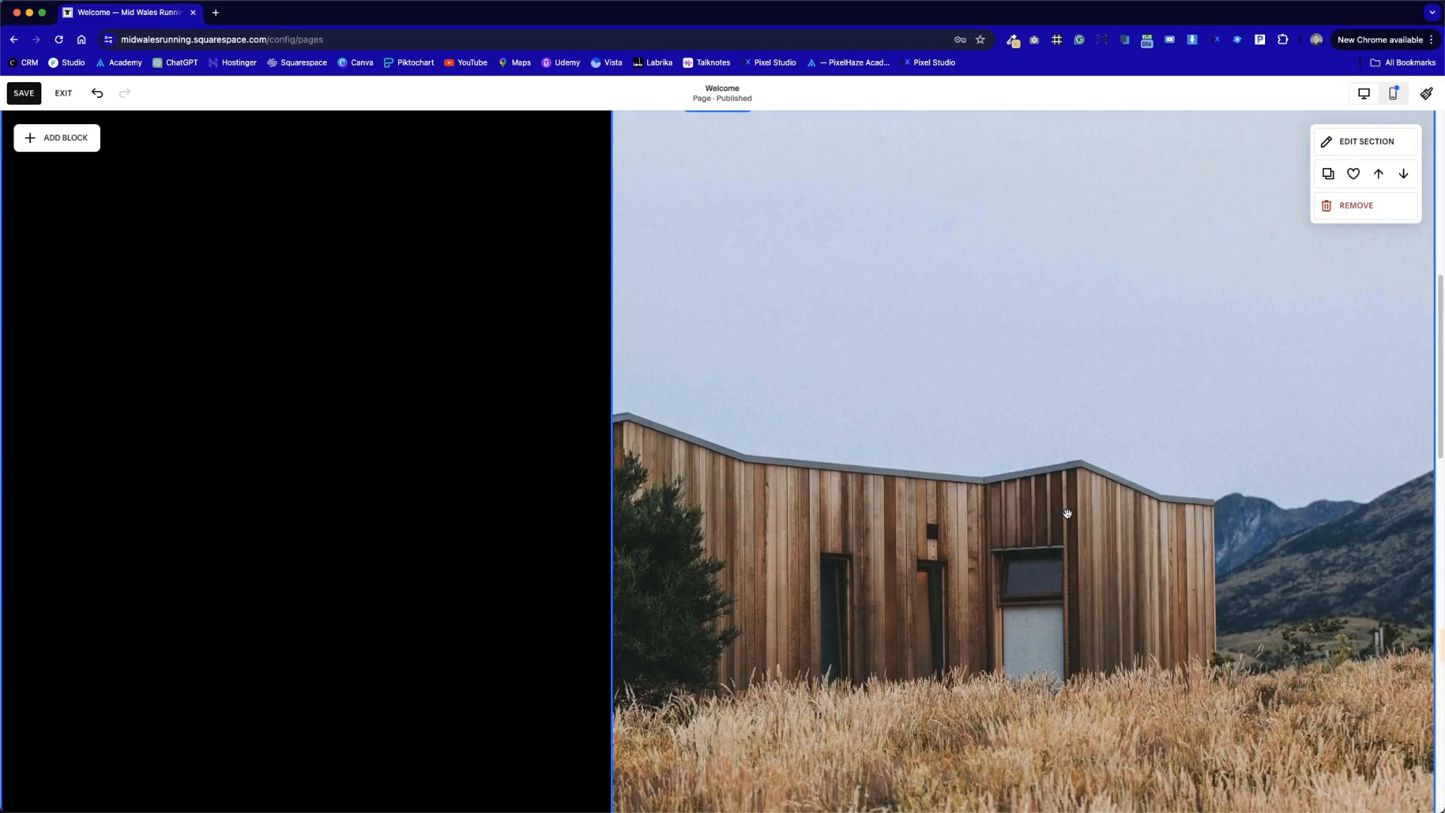
Add a text block in the empty black area beside the gallery and stretch it downward to about ten times its height
{"action": "scroll", "coordinate": [1067, 513], "scroll_direction": "up", "scroll_amount": 2}
{"action": "scroll", "coordinate": [1067, 514], "scroll_direction": "down", "scroll_amount": 6}
{"action": "left_click", "coordinate": [60, 136]}
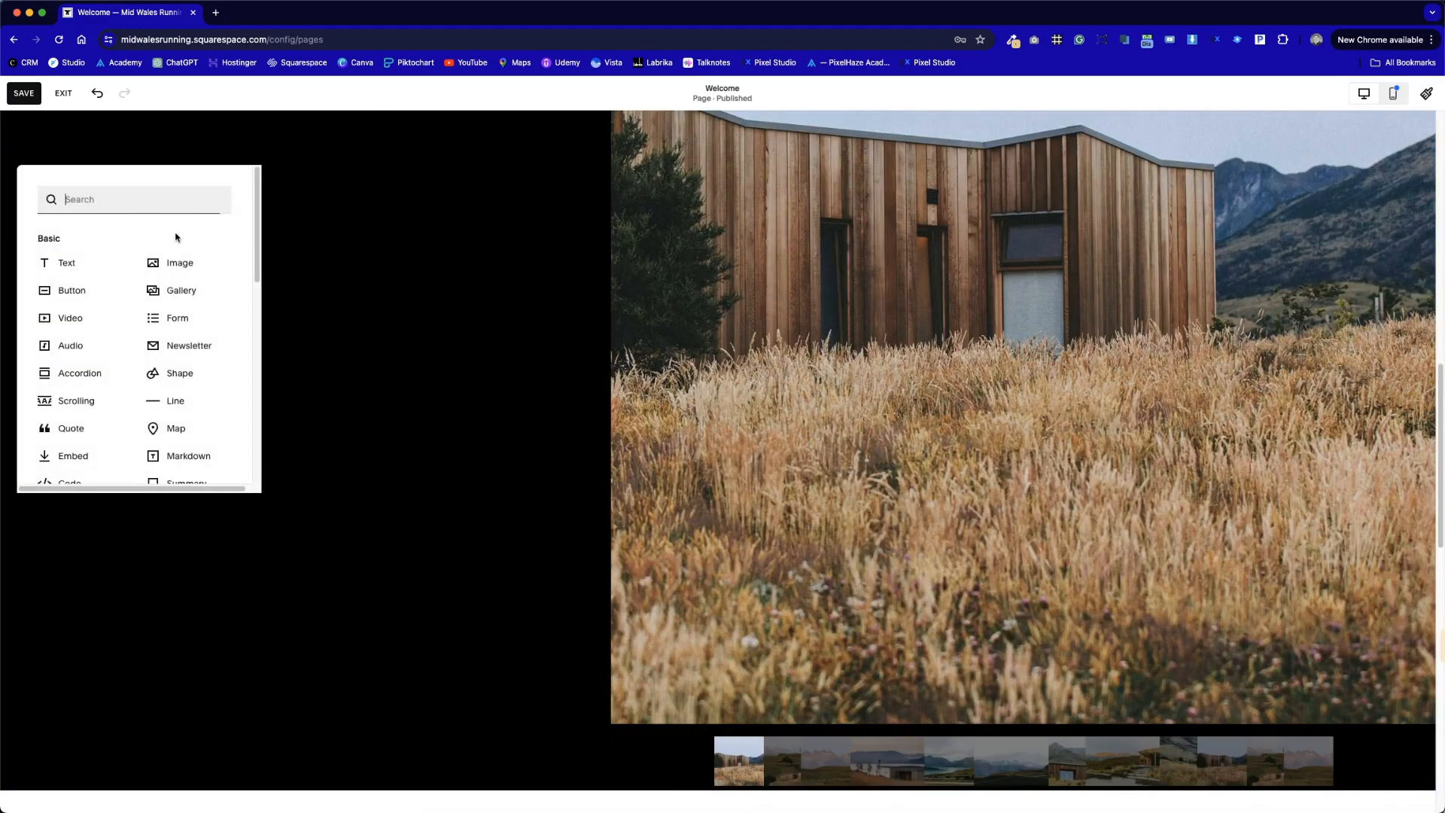
{"action": "left_click", "coordinate": [92, 270]}
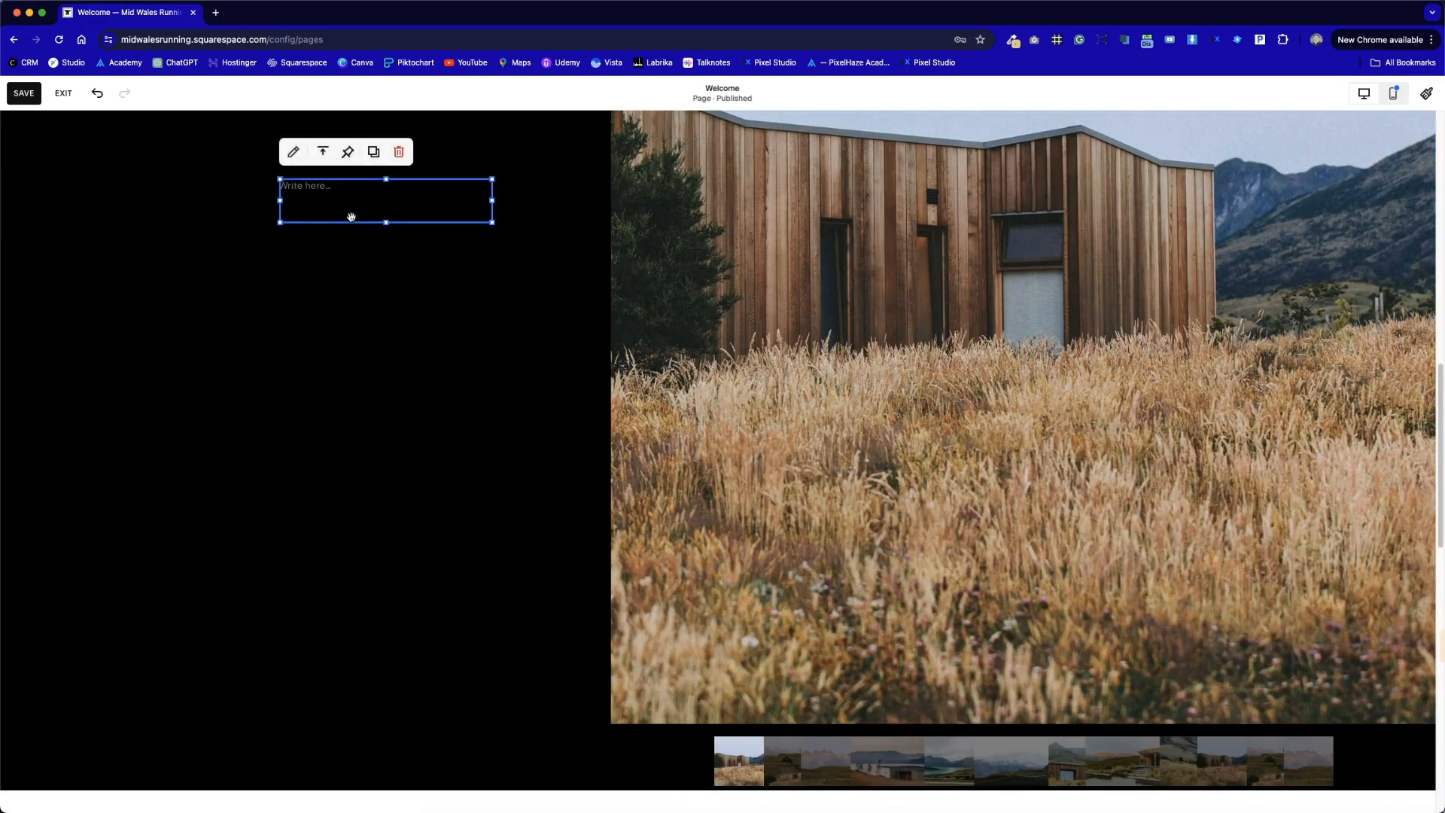
{"action": "left_click_drag", "start_coordinate": [382, 226], "coordinate": [384, 606]}
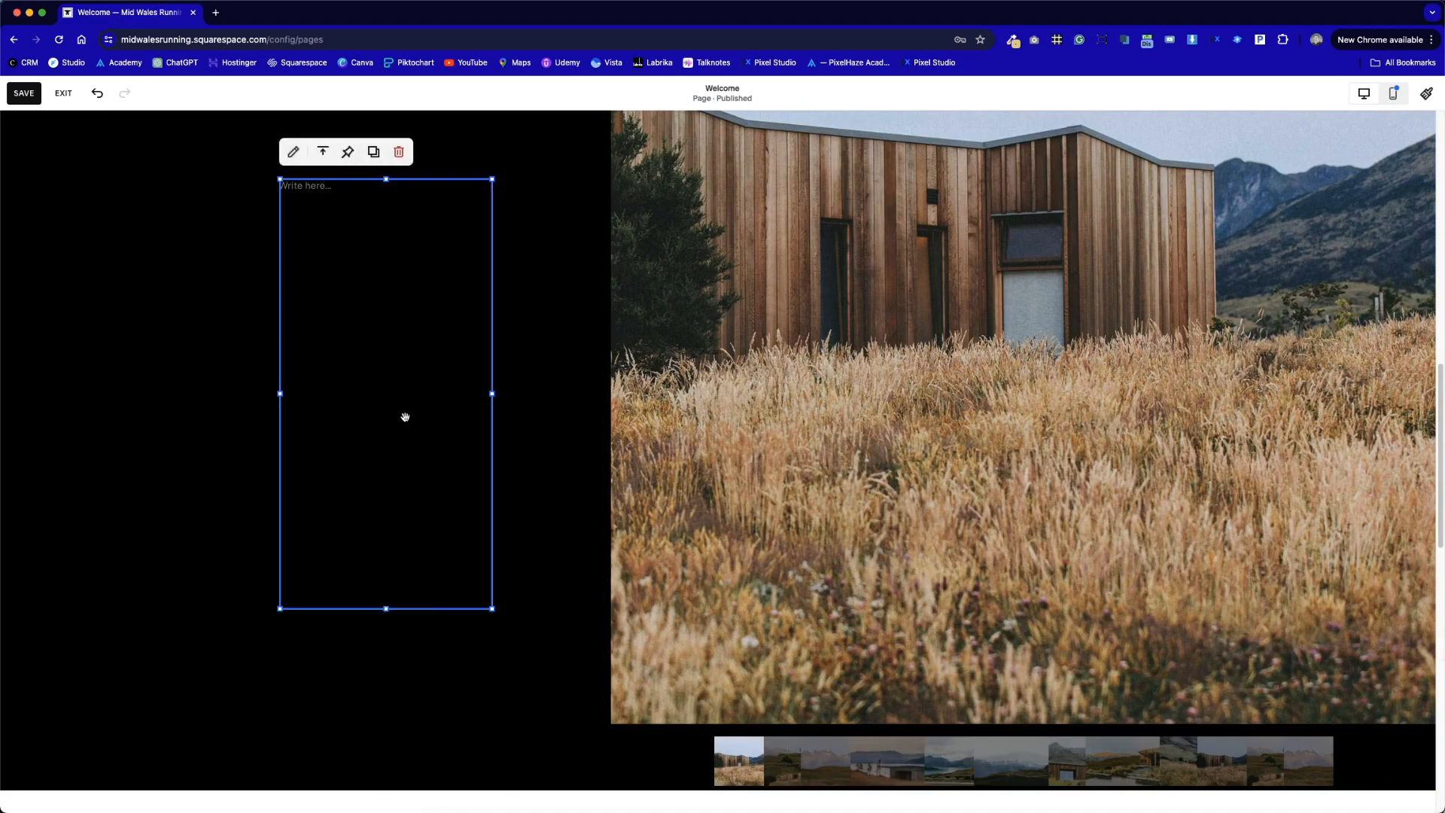
Fill the text block with the lorem ipsum passage, split it after "magna aliqua." and format the first part as a heading
{"action": "left_click", "coordinate": [314, 189]}
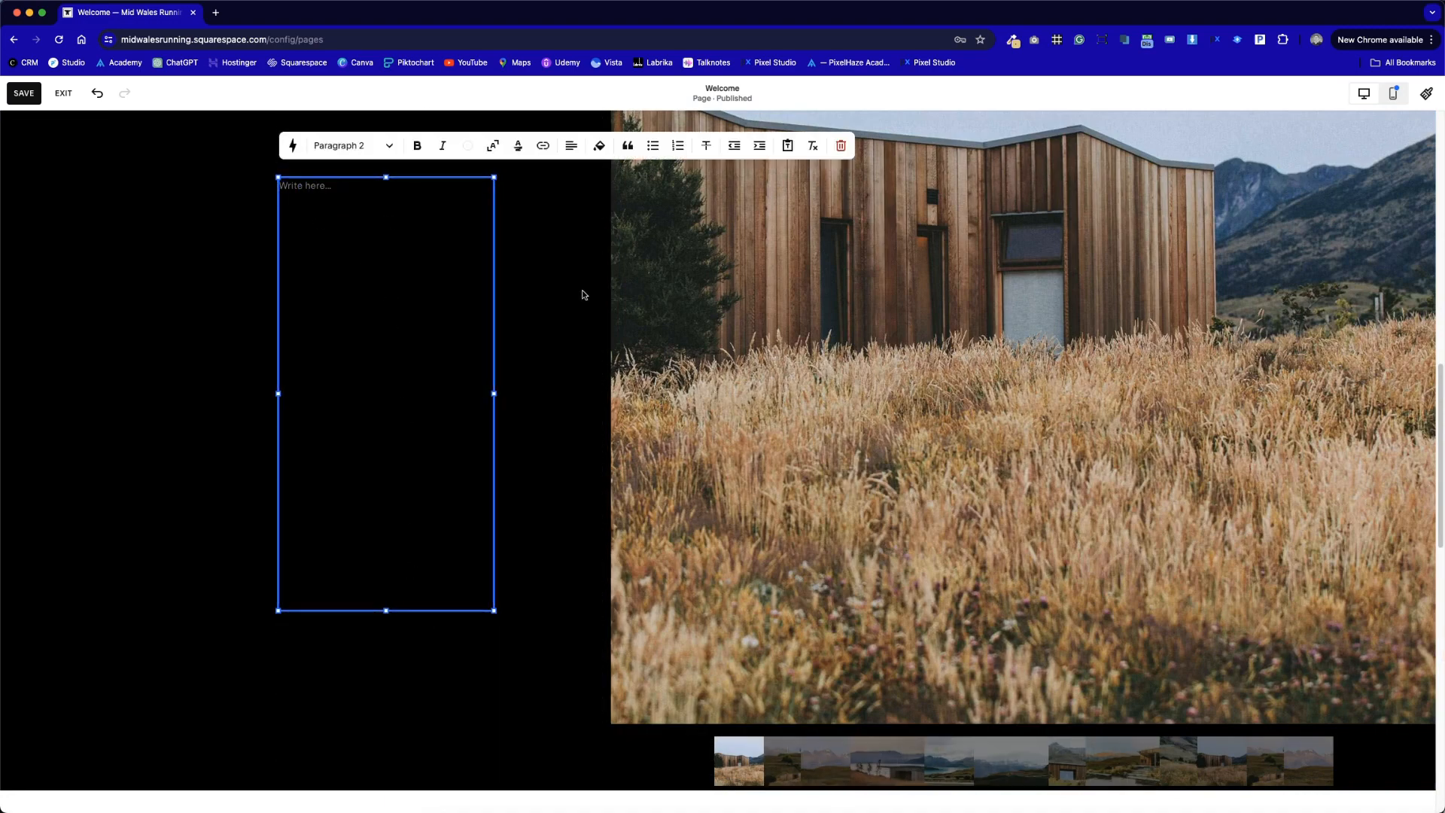
{"action": "type", "text": "Lorem ipsum dolor sit amet, consectetur adipiscing elit, sed do eiusmod tempor incididunt ut labore et dolore magna aliqua. Ut enim ad minim veniam, quis nostrud exercitation ullamco laboris nisi ut aliquip ex ea commodo consequat. Duis aute irure dolor in reprehenderit in voluptate velit esse cillum dolore eu fugiat nulla pariatur. Excepteur sint occaecat cupidatat non proident, sunt in culpa qui officia deserunt mollit anim id est laborum."}
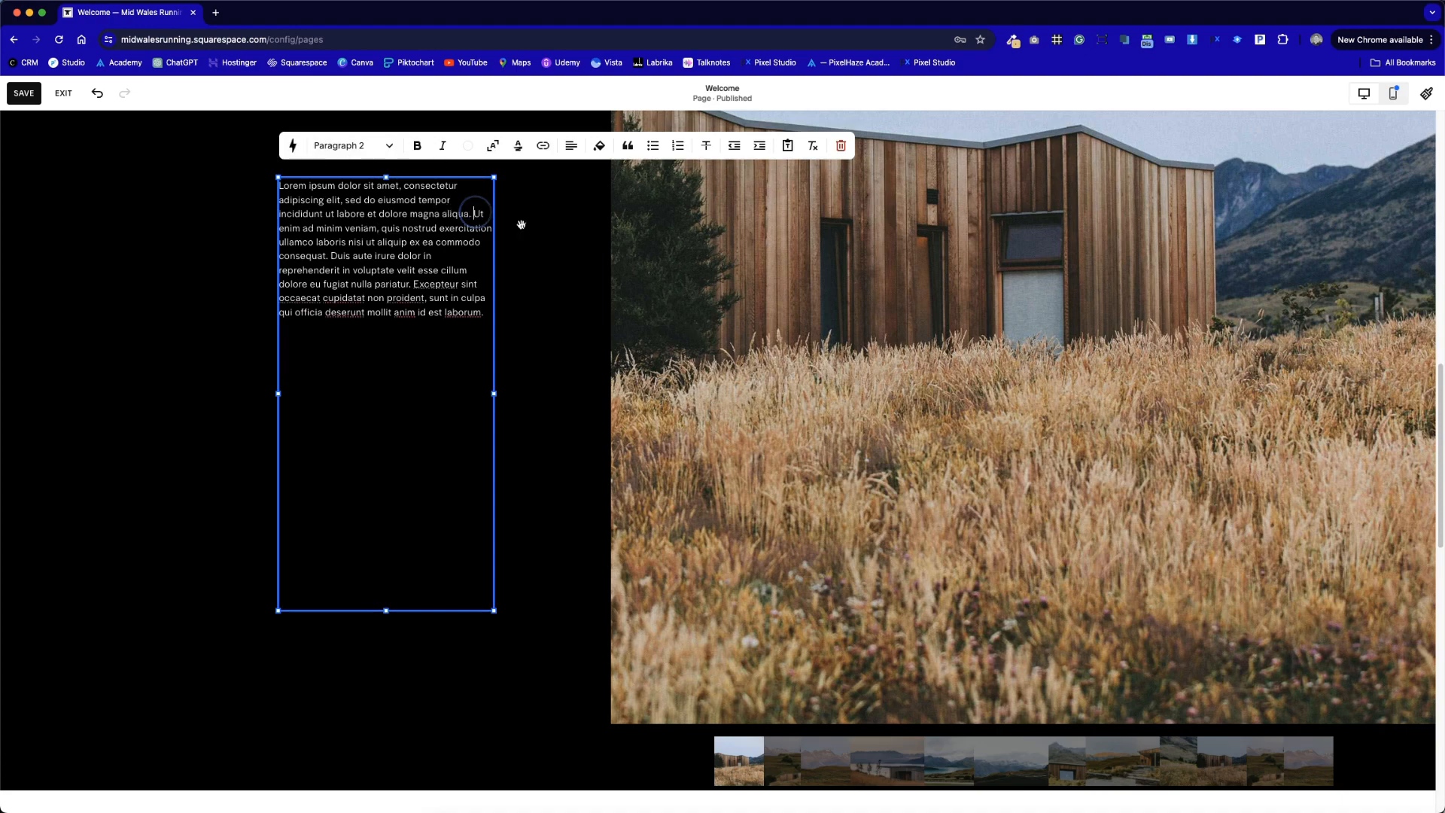
{"action": "key", "text": "Return"}
{"action": "left_click", "coordinate": [331, 145]}
{"action": "left_click", "coordinate": [381, 207]}
{"action": "left_click", "coordinate": [529, 340]}
{"action": "double_click", "coordinate": [454, 578]}
{"action": "left_click", "coordinate": [494, 512]}
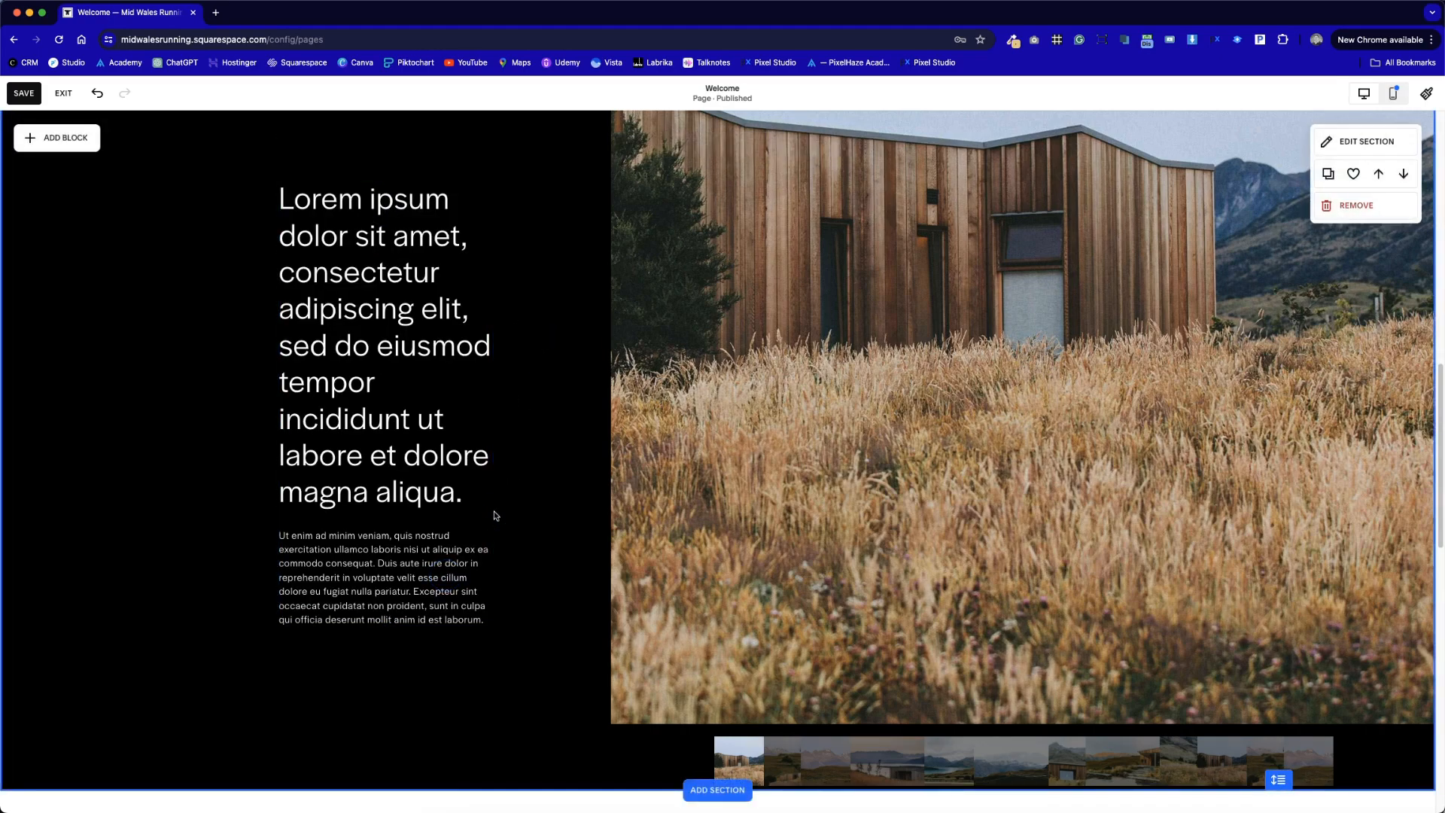
Examine how the text block and the tall gallery sit together within the black section
{"action": "scroll", "coordinate": [499, 519], "scroll_direction": "up", "scroll_amount": 5}
{"action": "scroll", "coordinate": [502, 525], "scroll_direction": "down", "scroll_amount": 5}
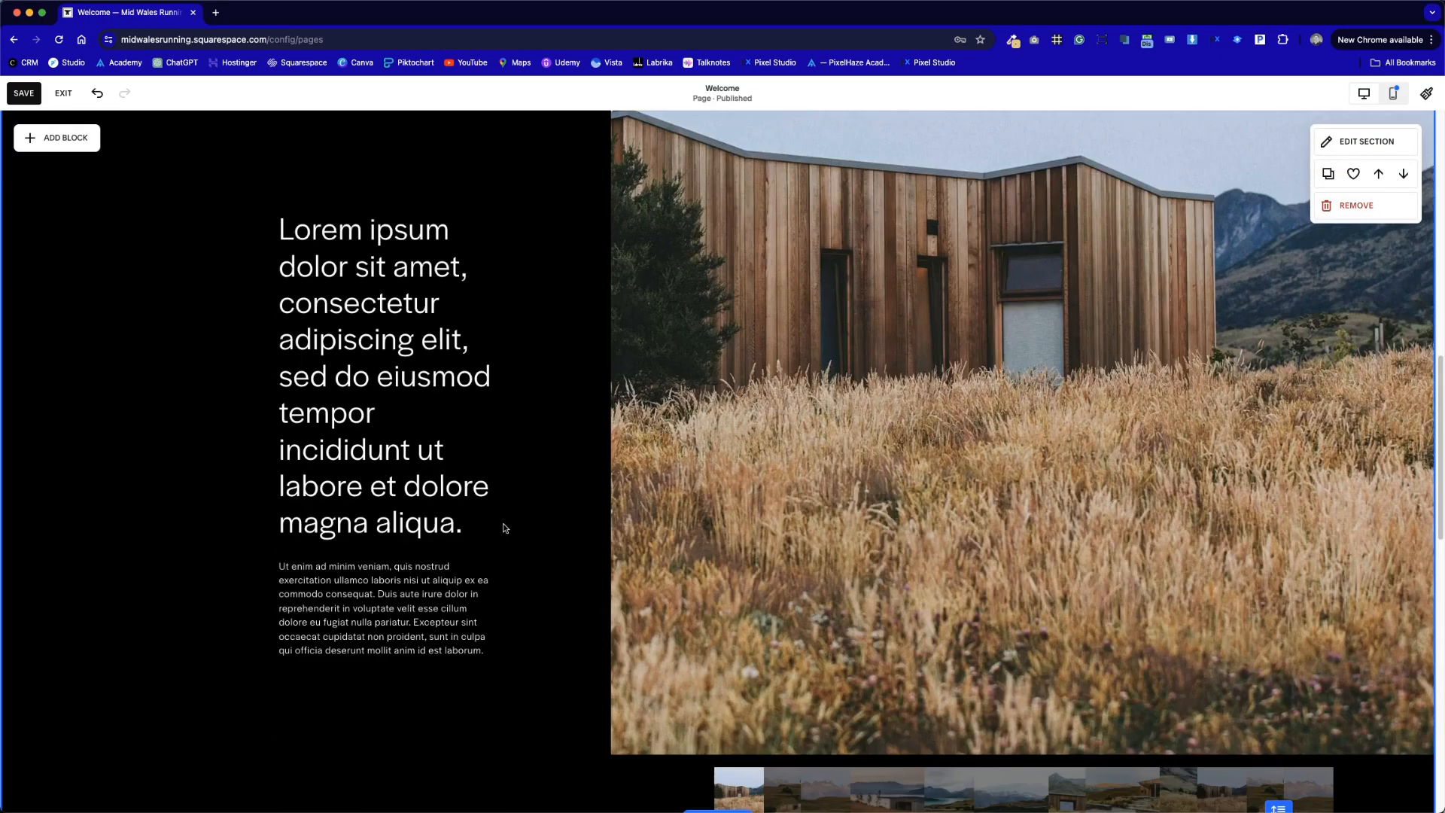
{"action": "scroll", "coordinate": [502, 527], "scroll_direction": "down", "scroll_amount": 2}
{"action": "scroll", "coordinate": [874, 476], "scroll_direction": "up", "scroll_amount": 4}
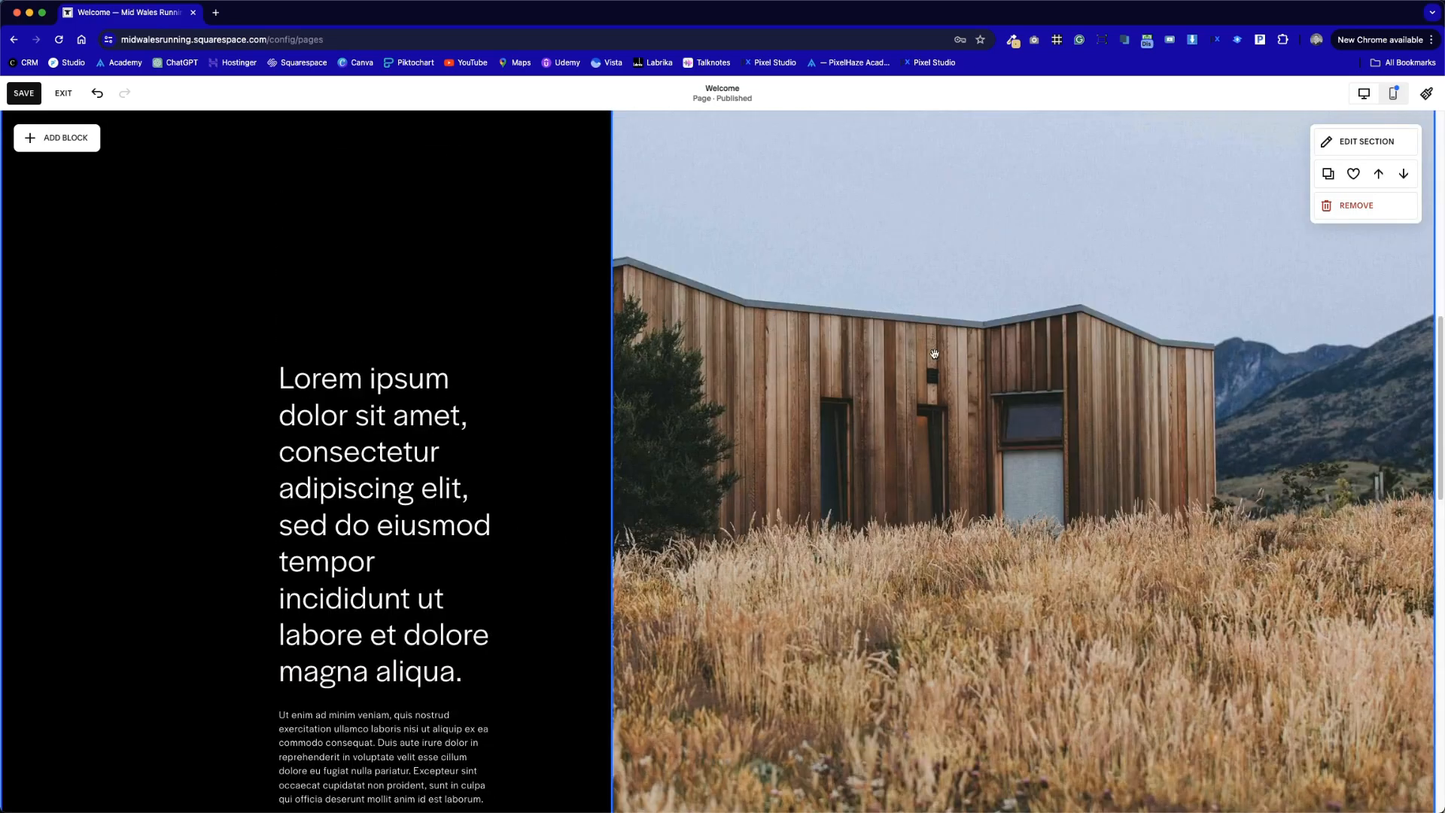
{"action": "scroll", "coordinate": [1031, 516], "scroll_direction": "up", "scroll_amount": 3}
{"action": "scroll", "coordinate": [1022, 407], "scroll_direction": "down", "scroll_amount": 7}
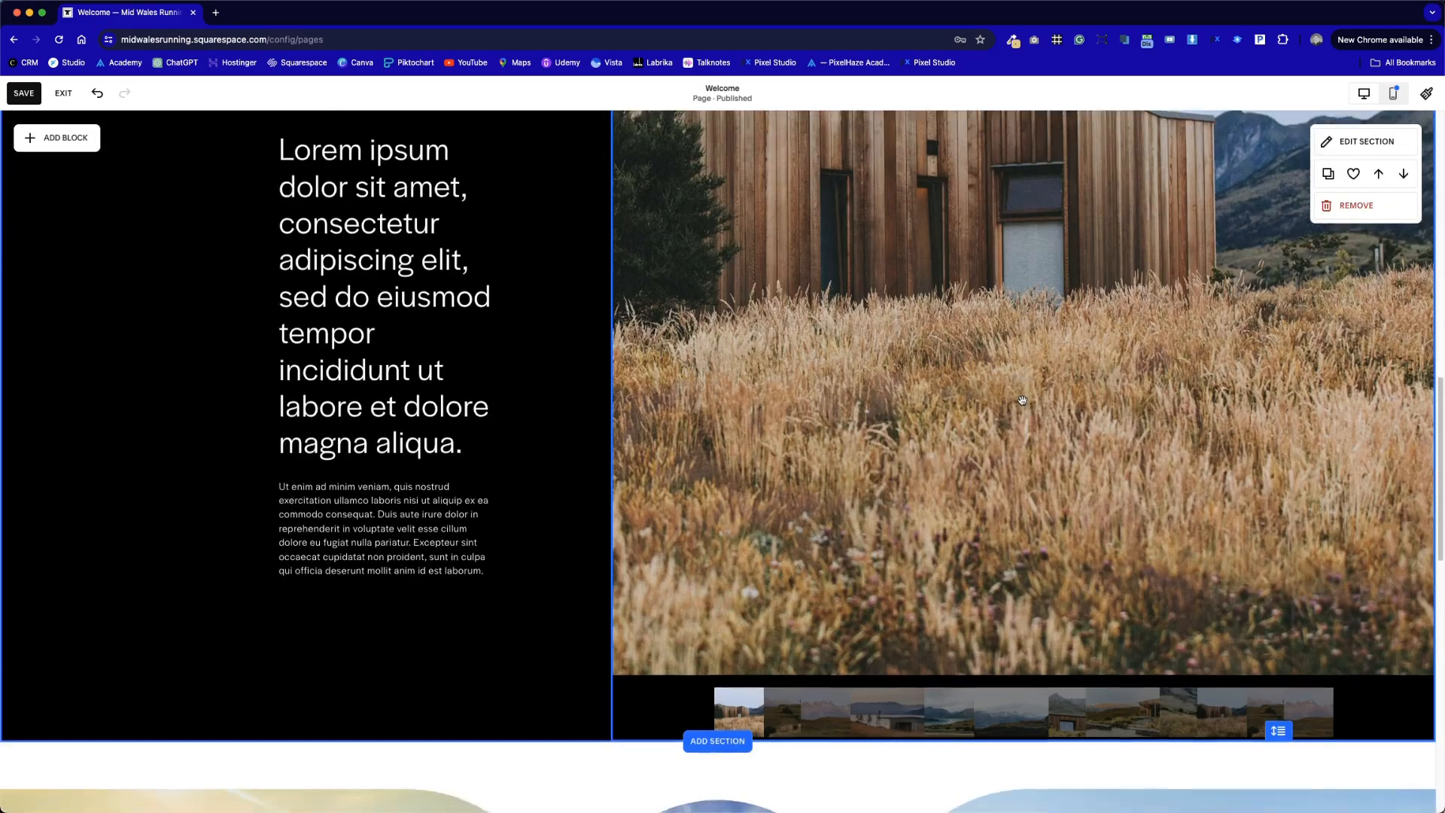
{"action": "scroll", "coordinate": [1022, 400], "scroll_direction": "up", "scroll_amount": 6}
{"action": "scroll", "coordinate": [1012, 459], "scroll_direction": "down", "scroll_amount": 8}
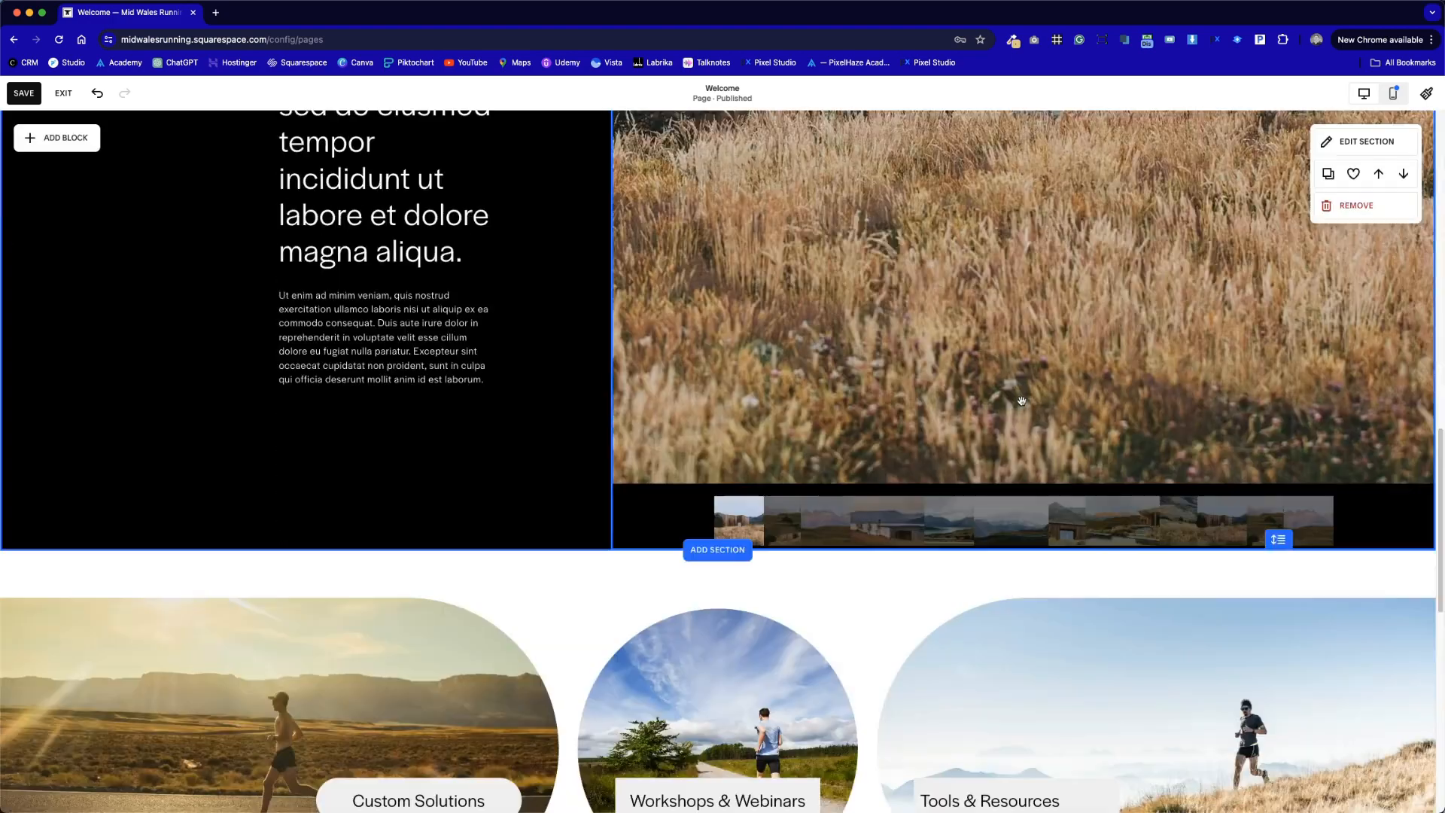
Try to shorten the gallery block by moving its bottom edge upward
{"action": "left_click", "coordinate": [1073, 536]}
{"action": "left_click_drag", "start_coordinate": [1023, 541], "coordinate": [1073, 290]}
{"action": "scroll", "coordinate": [1049, 378], "scroll_direction": "up", "scroll_amount": 4}
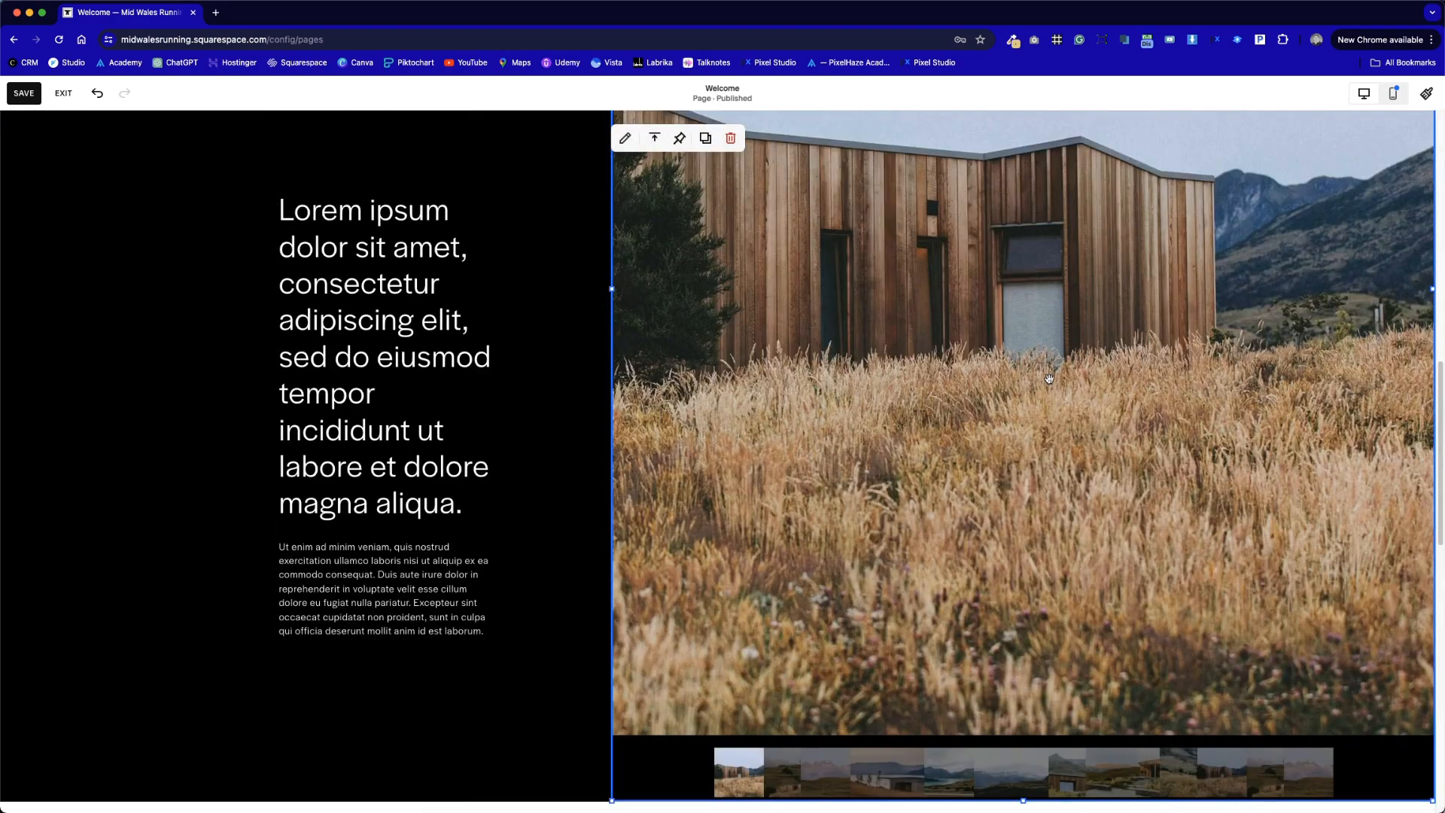
Change the gallery block's design from Slideshow to Grid
{"action": "double_click", "coordinate": [968, 232]}
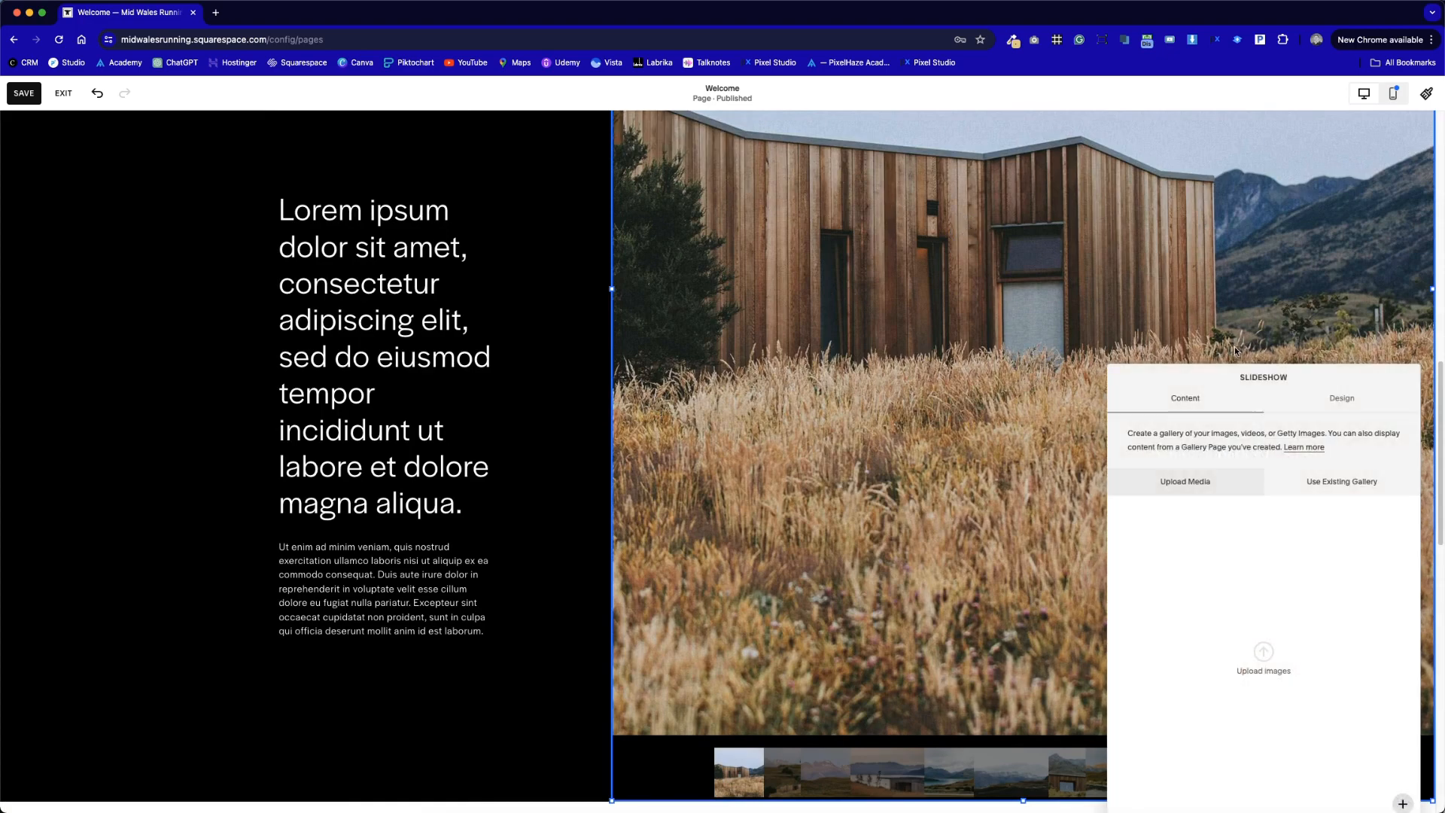
{"action": "left_click_drag", "start_coordinate": [1328, 375], "coordinate": [1091, 264]}
{"action": "left_click", "coordinate": [1104, 286]}
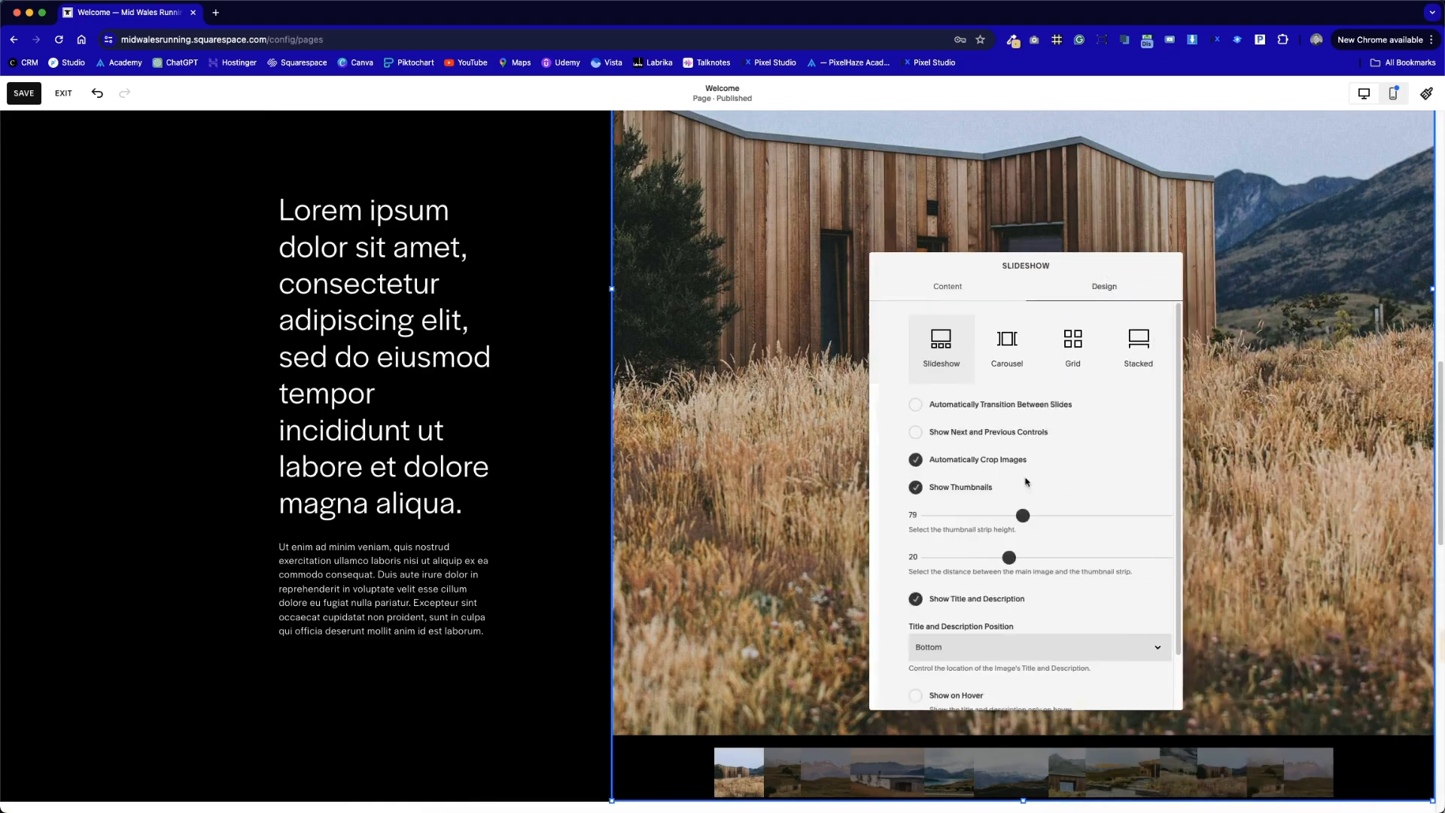
{"action": "left_click", "coordinate": [1057, 342]}
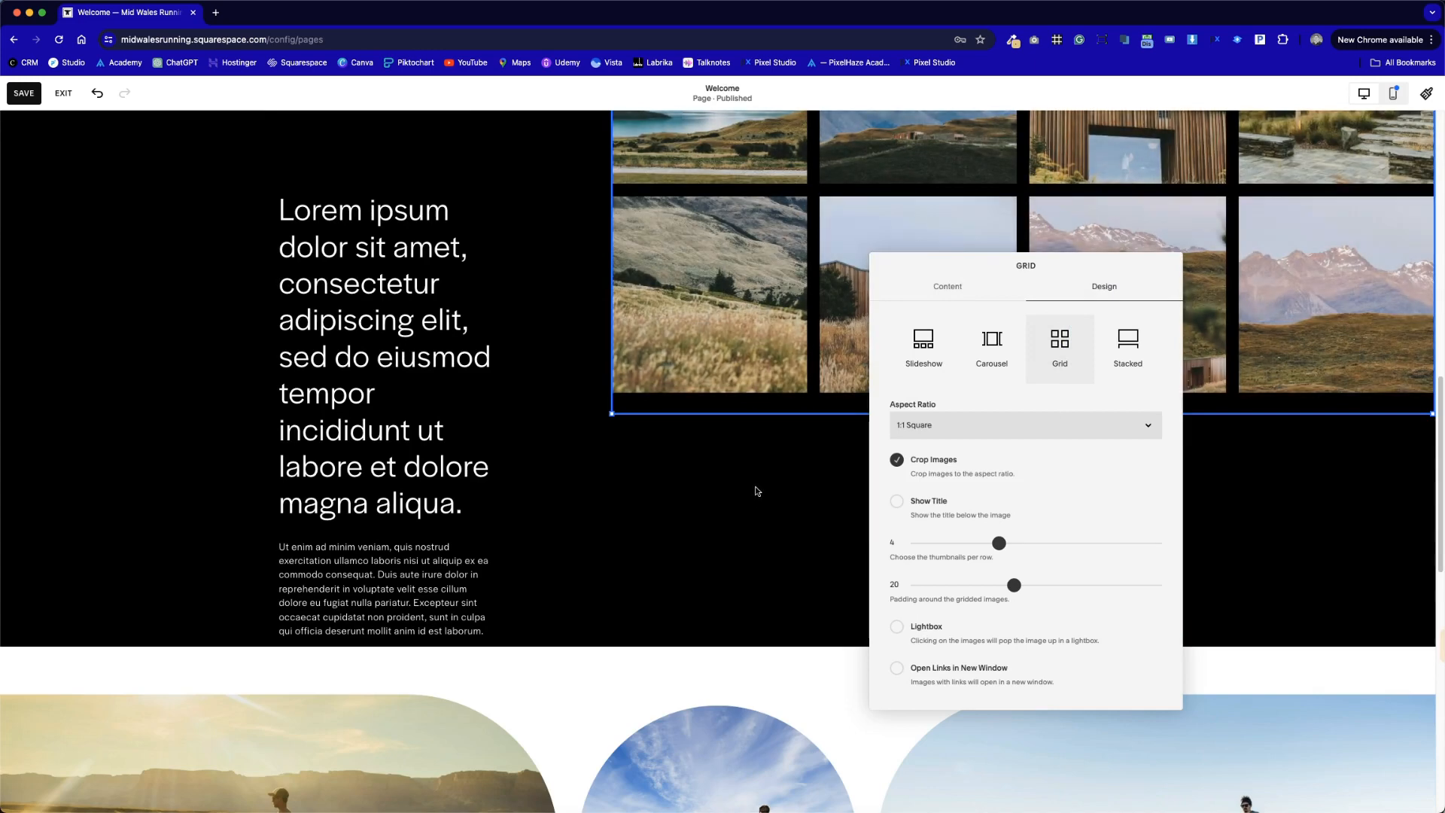
{"action": "left_click", "coordinate": [792, 503]}
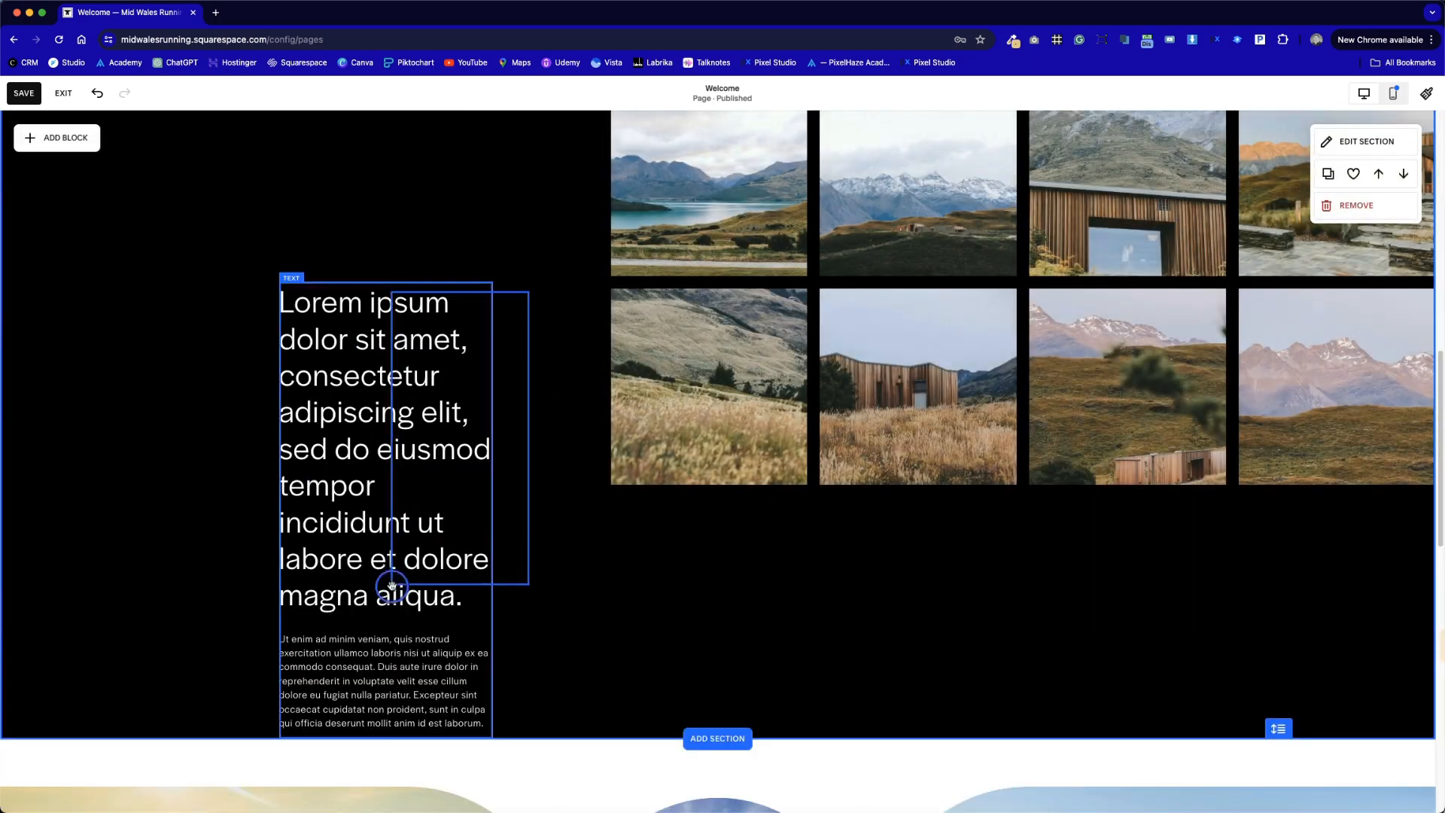
Move the lorem ipsum text block up near the top of the black section beside the gallery grid
{"action": "left_click_drag", "start_coordinate": [392, 586], "coordinate": [422, 474]}
{"action": "left_click", "coordinate": [515, 439]}
{"action": "scroll", "coordinate": [518, 455], "scroll_direction": "up", "scroll_amount": 3}
{"action": "left_click_drag", "start_coordinate": [437, 574], "coordinate": [452, 275]}
Shorten the black section so that its bottom edge sits just below the gallery grid
{"action": "scroll", "coordinate": [553, 410], "scroll_direction": "down", "scroll_amount": 4}
{"action": "scroll", "coordinate": [553, 410], "scroll_direction": "down", "scroll_amount": 4}
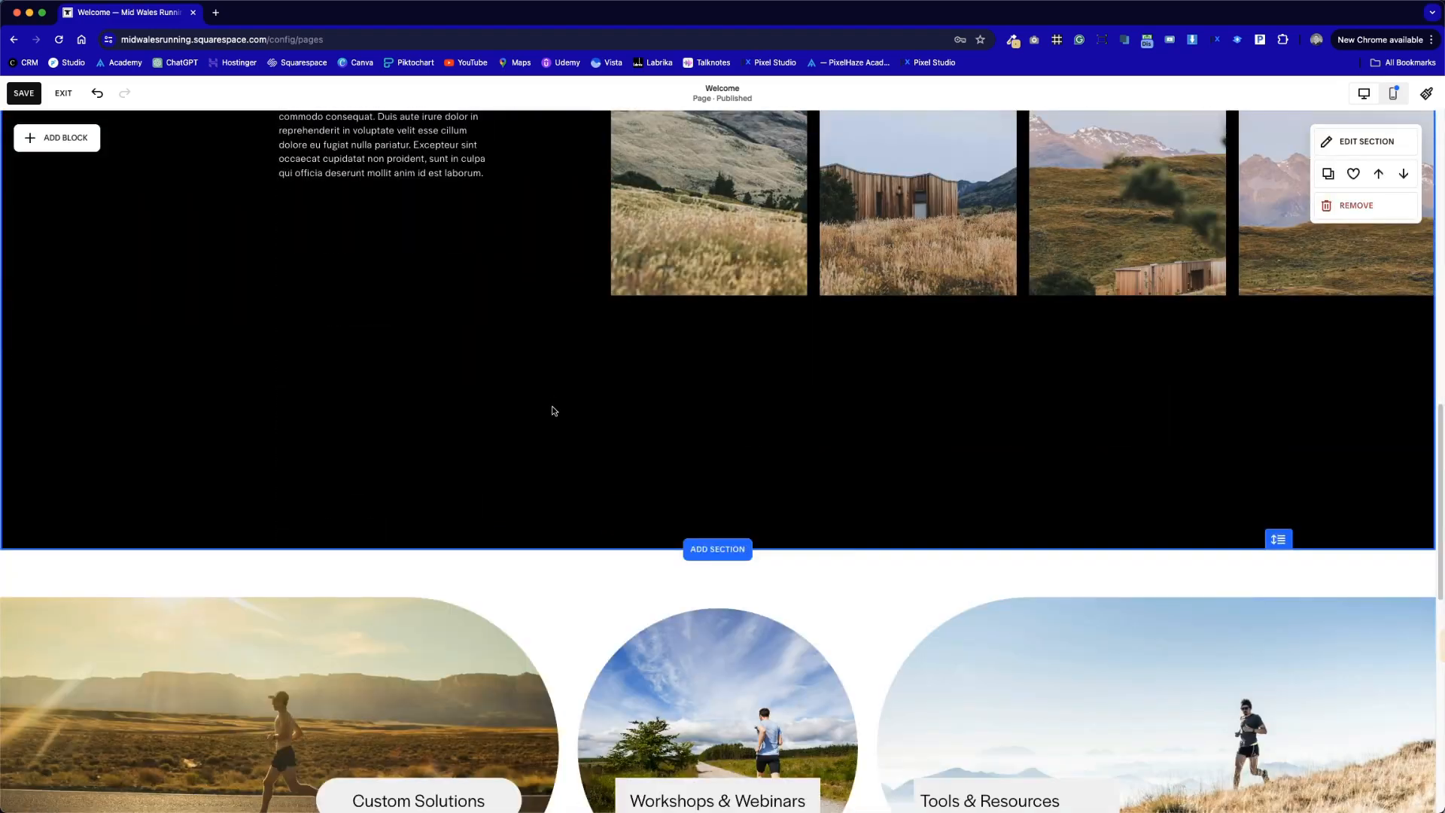
{"action": "left_click_drag", "start_coordinate": [1281, 536], "coordinate": [1284, 338]}
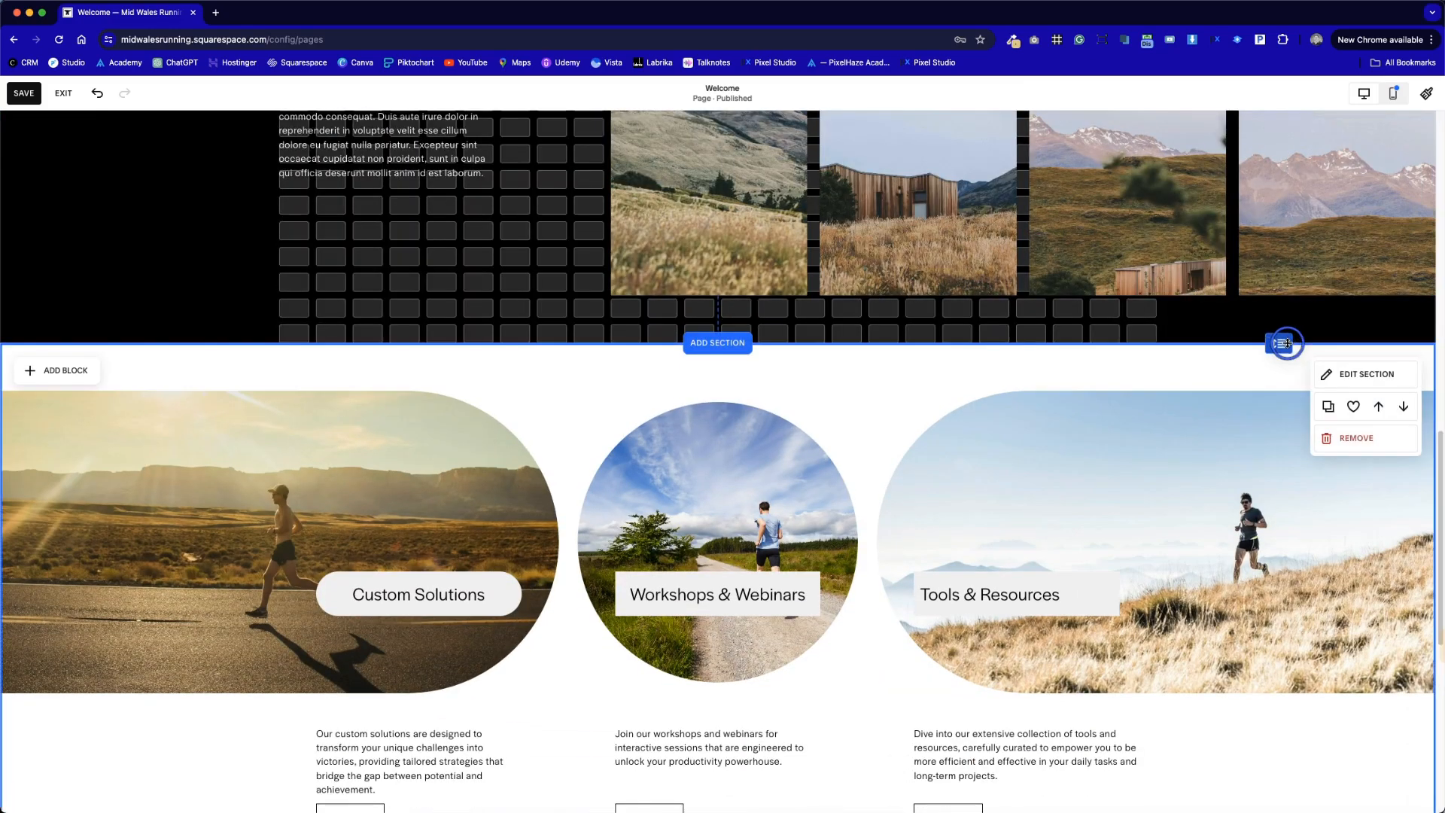
{"action": "scroll", "coordinate": [970, 377], "scroll_direction": "up", "scroll_amount": 7}
{"action": "scroll", "coordinate": [970, 378], "scroll_direction": "up", "scroll_amount": 2}
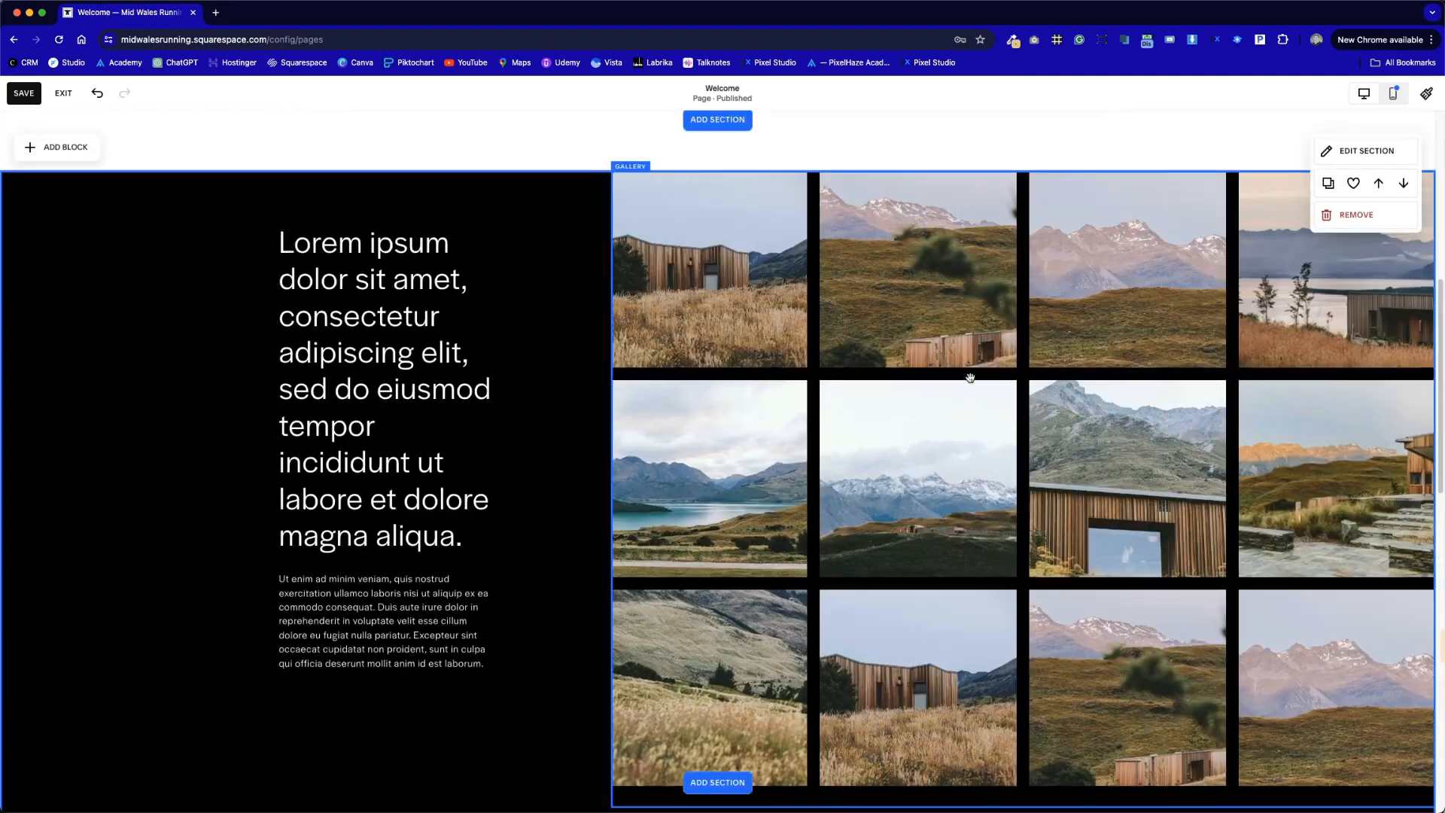
Set the gallery grid in the black section to 5 thumbnails per row
{"action": "scroll", "coordinate": [970, 377], "scroll_direction": "down", "scroll_amount": 4}
{"action": "left_click", "coordinate": [1315, 465]}
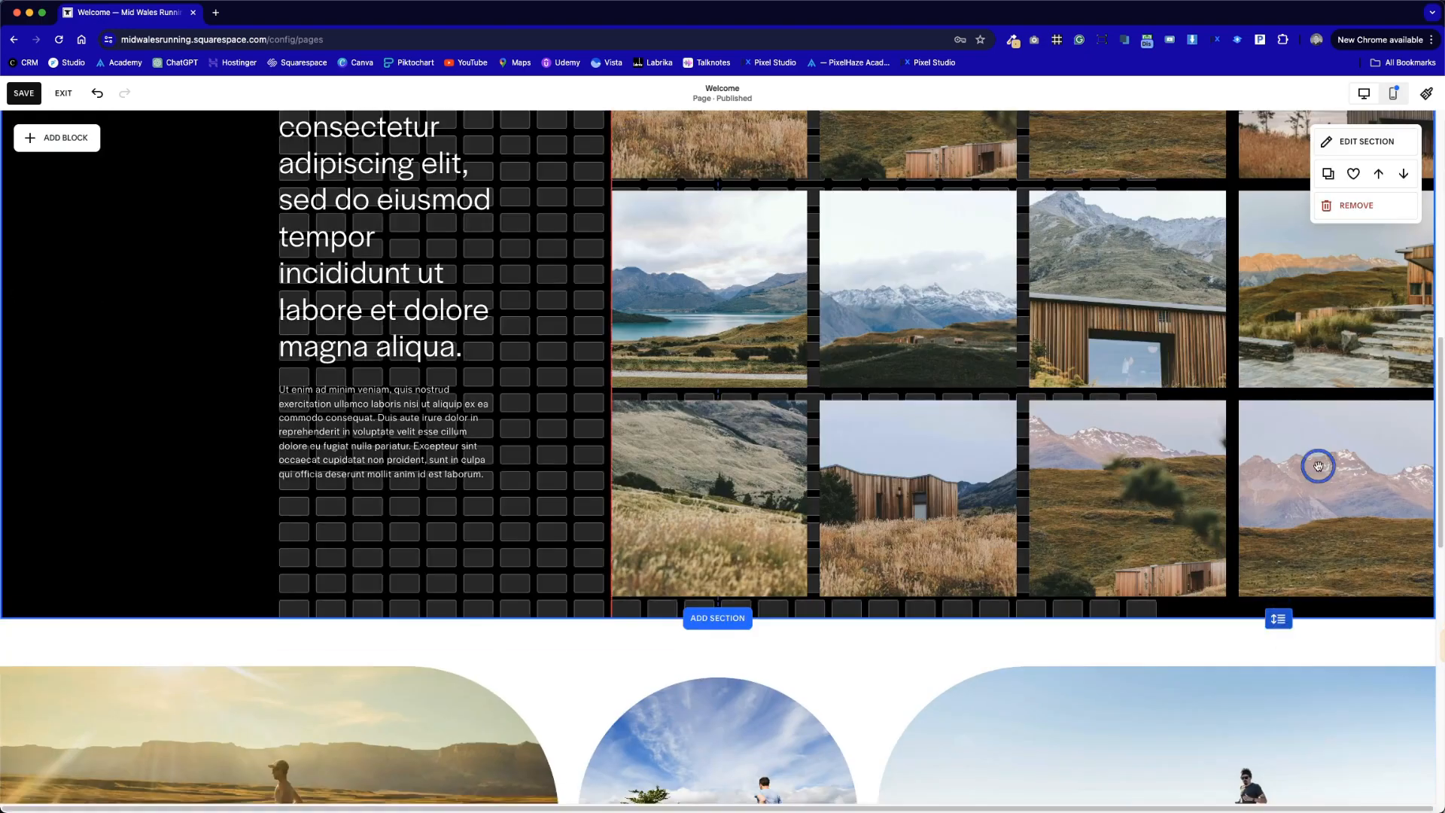
{"action": "scroll", "coordinate": [1052, 345], "scroll_direction": "up", "scroll_amount": 3}
{"action": "double_click", "coordinate": [886, 484]}
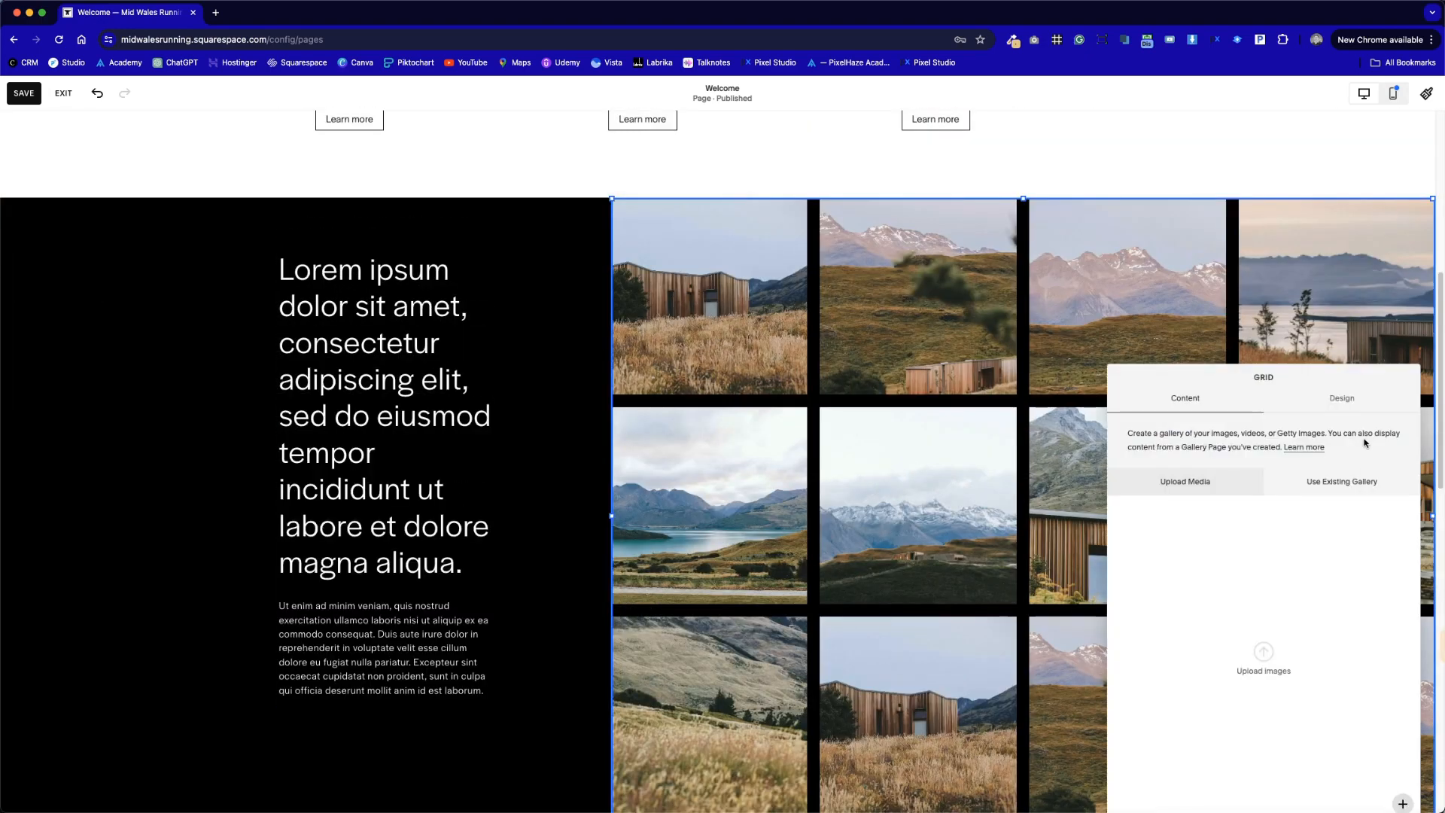
{"action": "left_click", "coordinate": [1343, 399]}
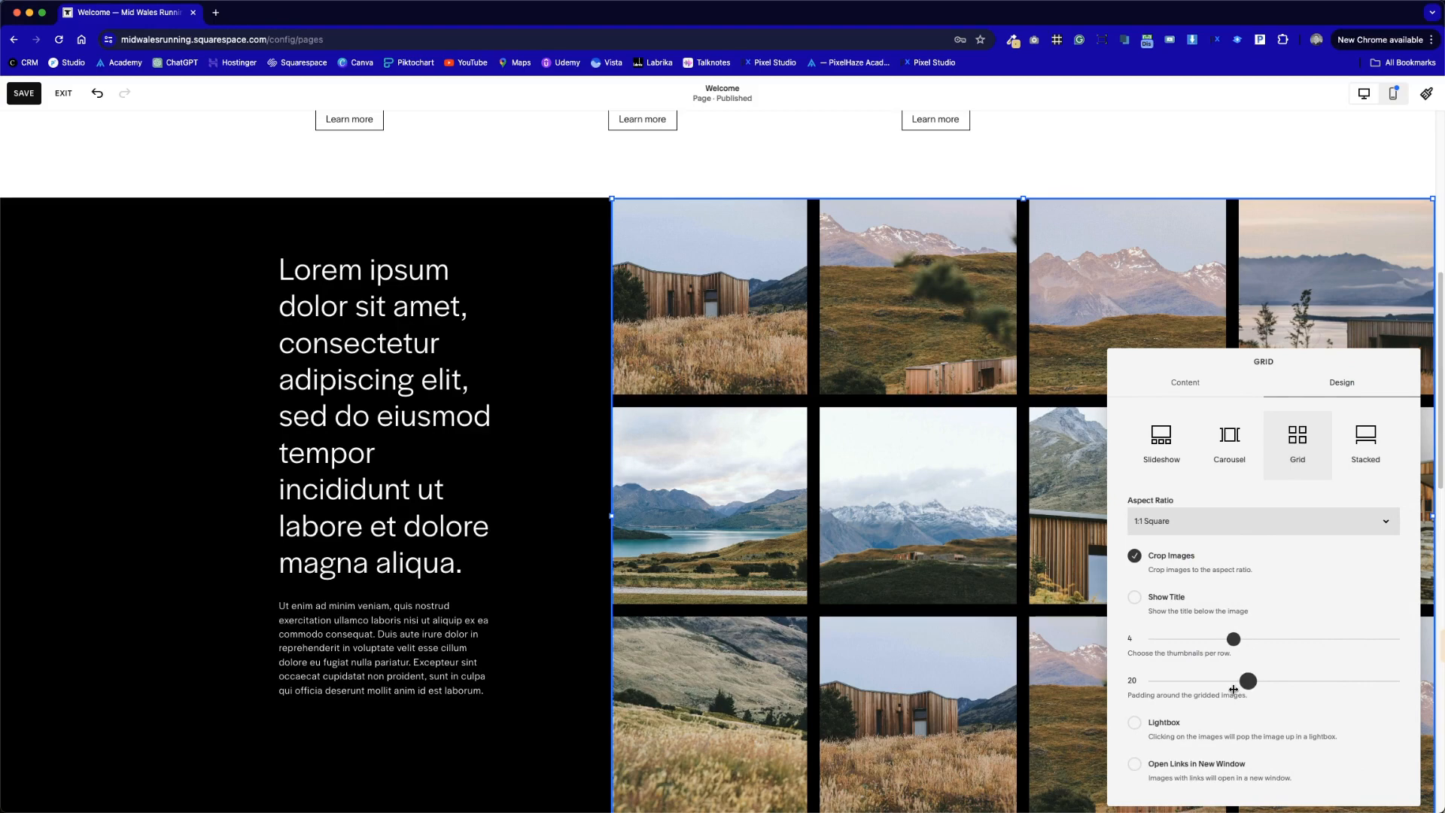
{"action": "mouse_move", "coordinate": [1232, 641]}
{"action": "left_mouse_down"}
{"action": "mouse_move", "coordinate": [1212, 641]}
{"action": "mouse_move", "coordinate": [1299, 642]}
{"action": "mouse_move", "coordinate": [1260, 639]}
{"action": "left_mouse_up"}
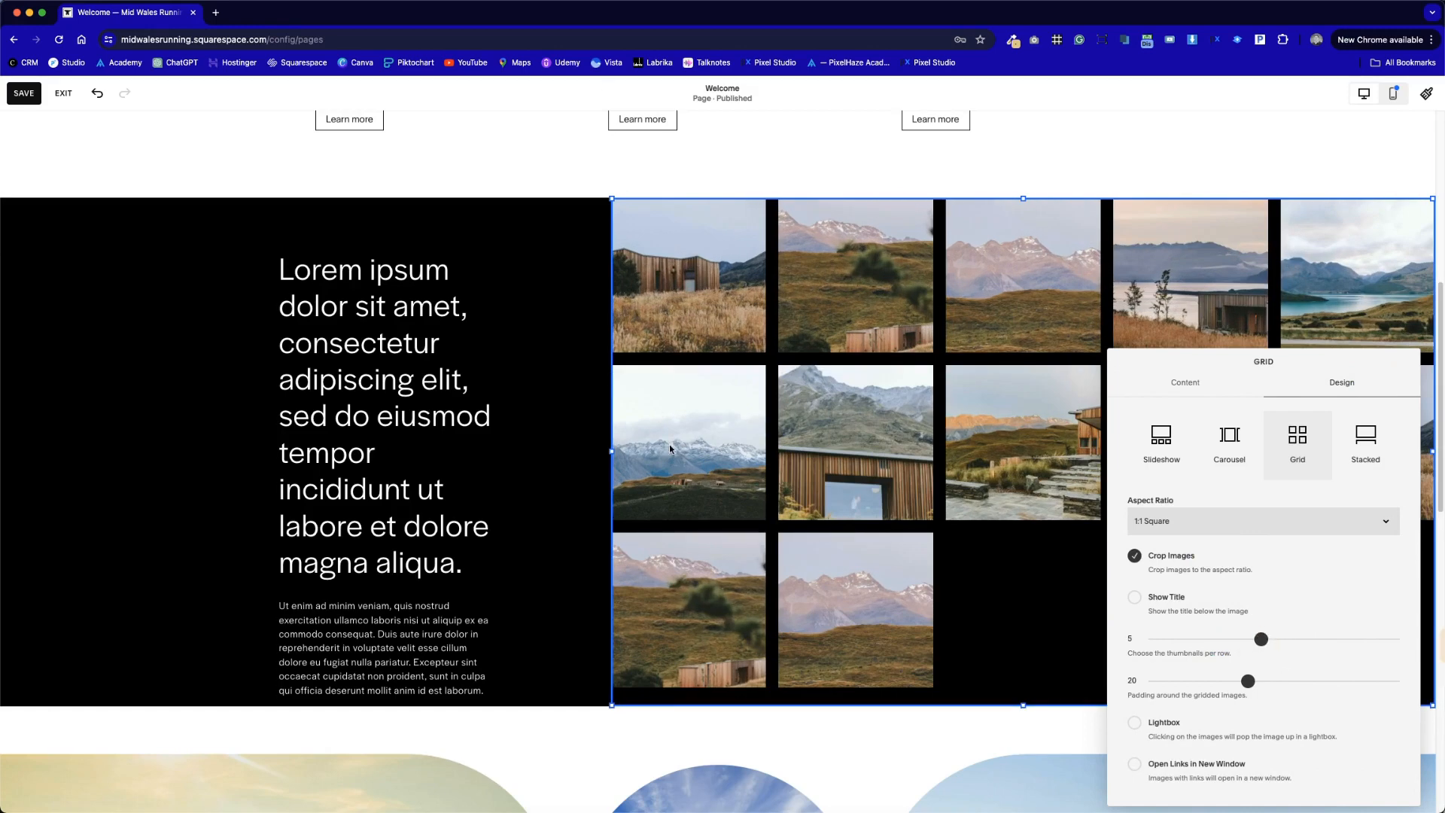
{"action": "left_click", "coordinate": [1244, 380]}
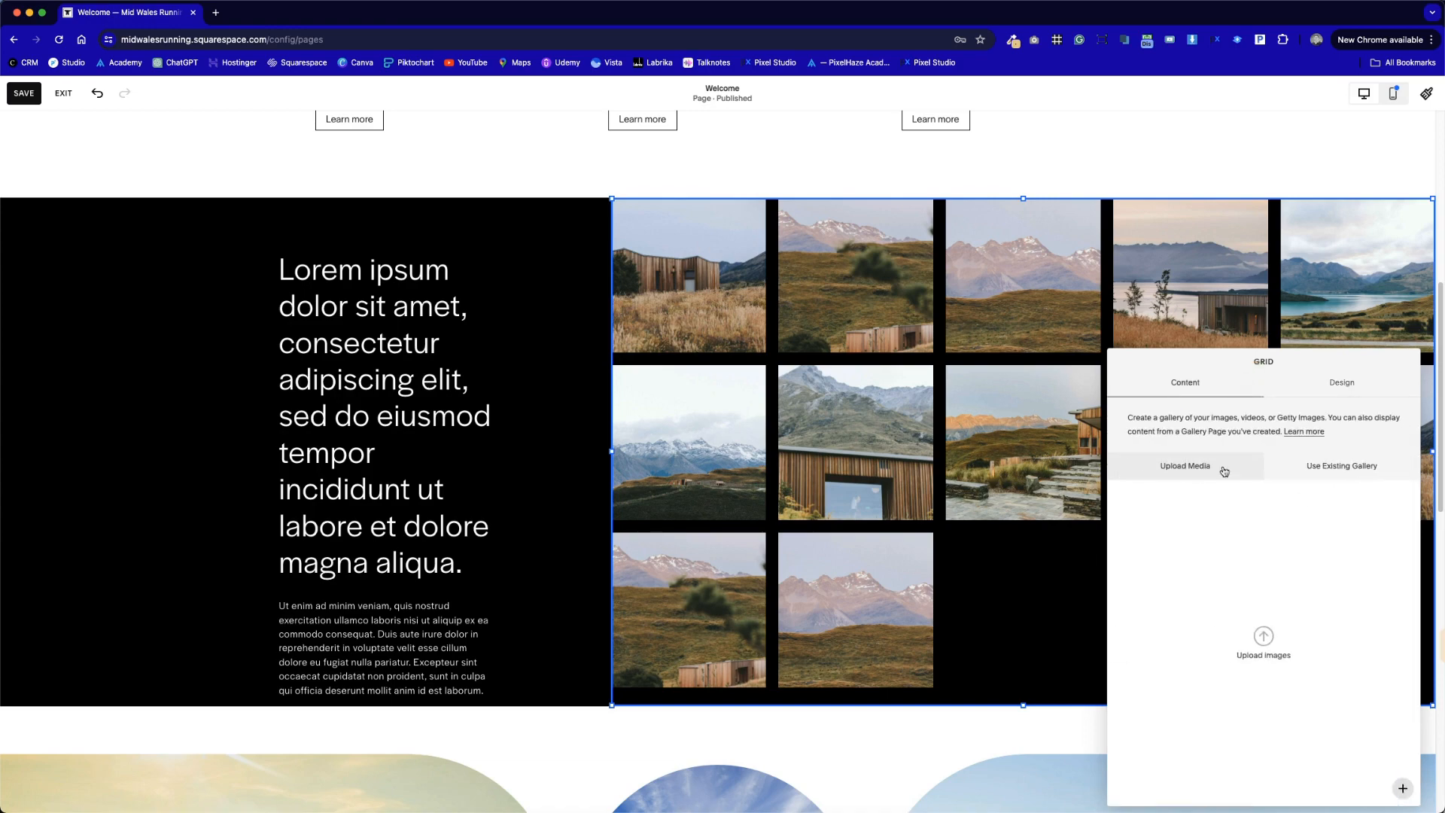
{"action": "left_click", "coordinate": [967, 604]}
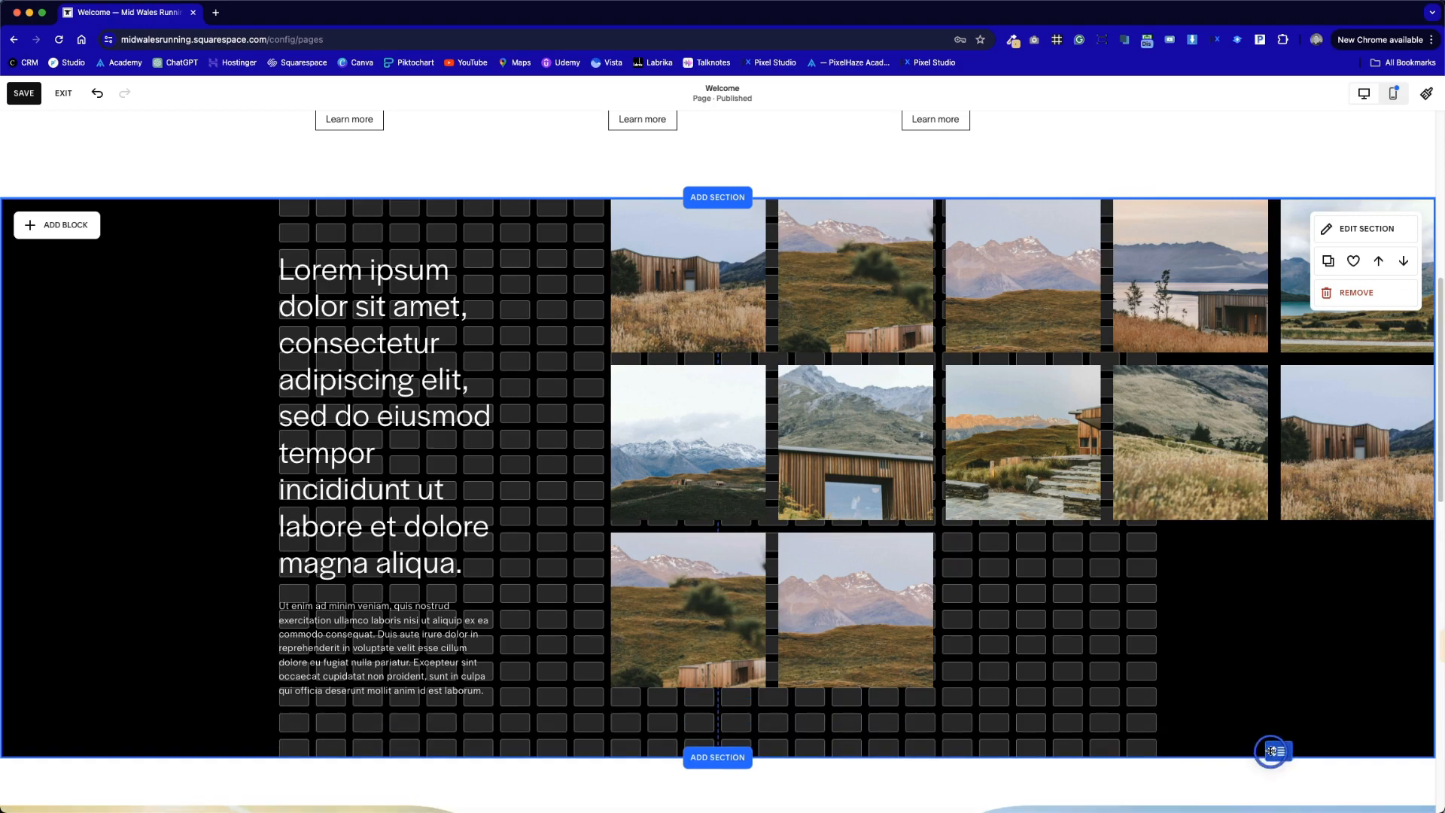
Extend the gallery block's lower edge to the black section's lower edge, leaving empty space below the thumbnails
{"action": "left_click_drag", "start_coordinate": [1270, 750], "coordinate": [1209, 667]}
{"action": "left_click_drag", "start_coordinate": [1020, 704], "coordinate": [1026, 763]}
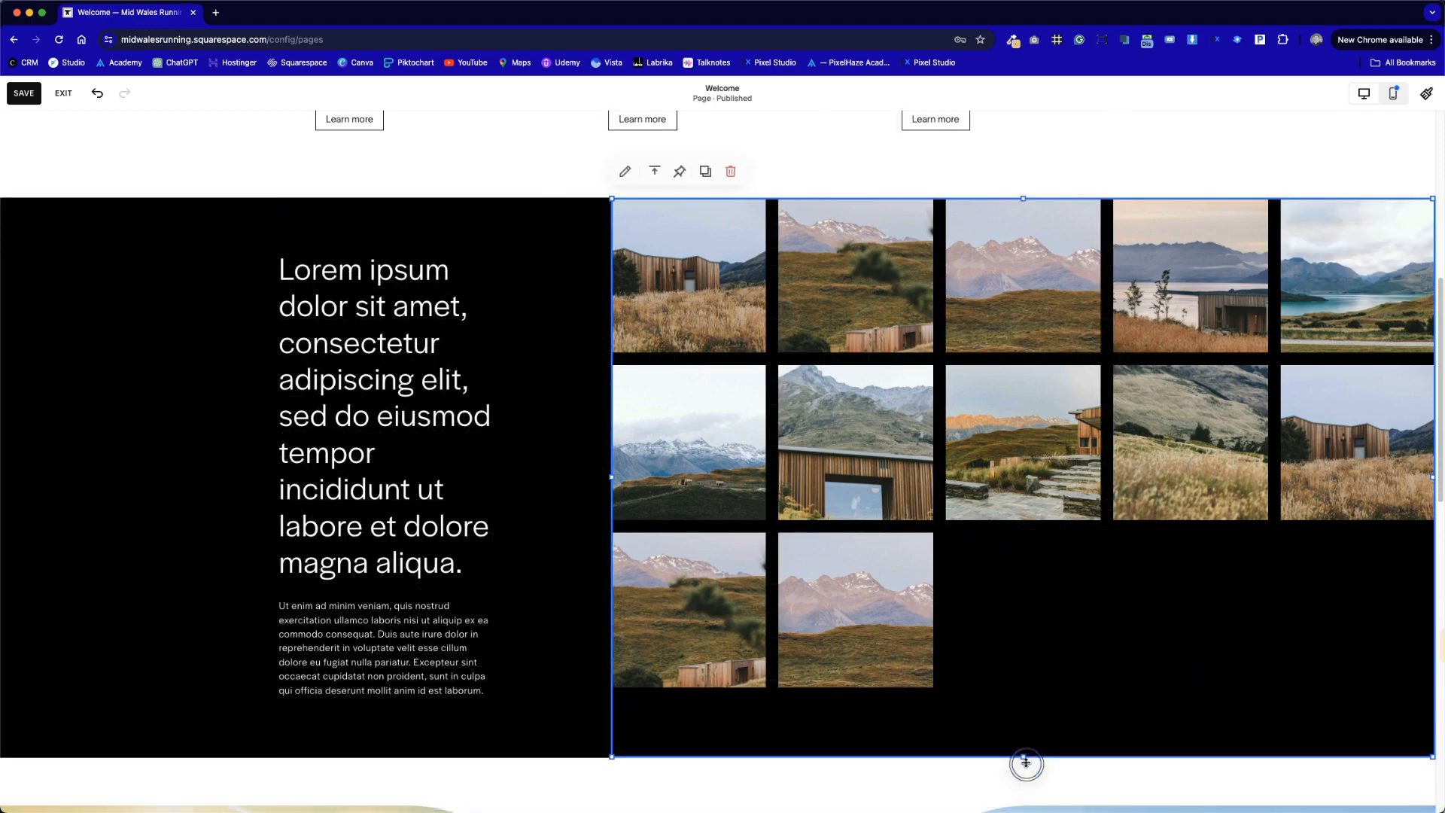
{"action": "left_click", "coordinate": [555, 361]}
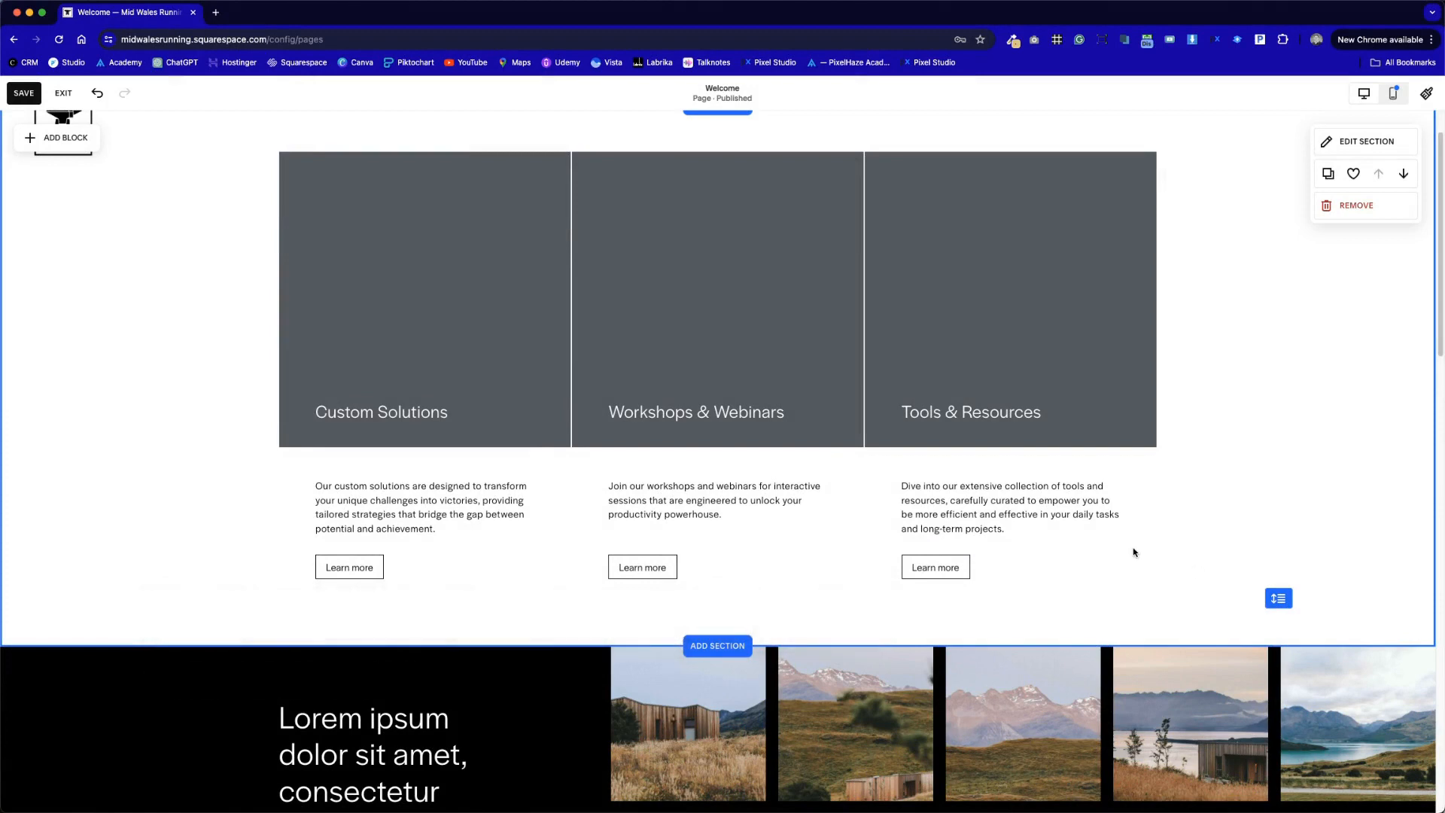
Review the Welcome page's grey signposts, black gallery section and shaped running photo section
{"action": "scroll", "coordinate": [1139, 565], "scroll_direction": "up", "scroll_amount": 2}
{"action": "scroll", "coordinate": [1139, 565], "scroll_direction": "down", "scroll_amount": 1}
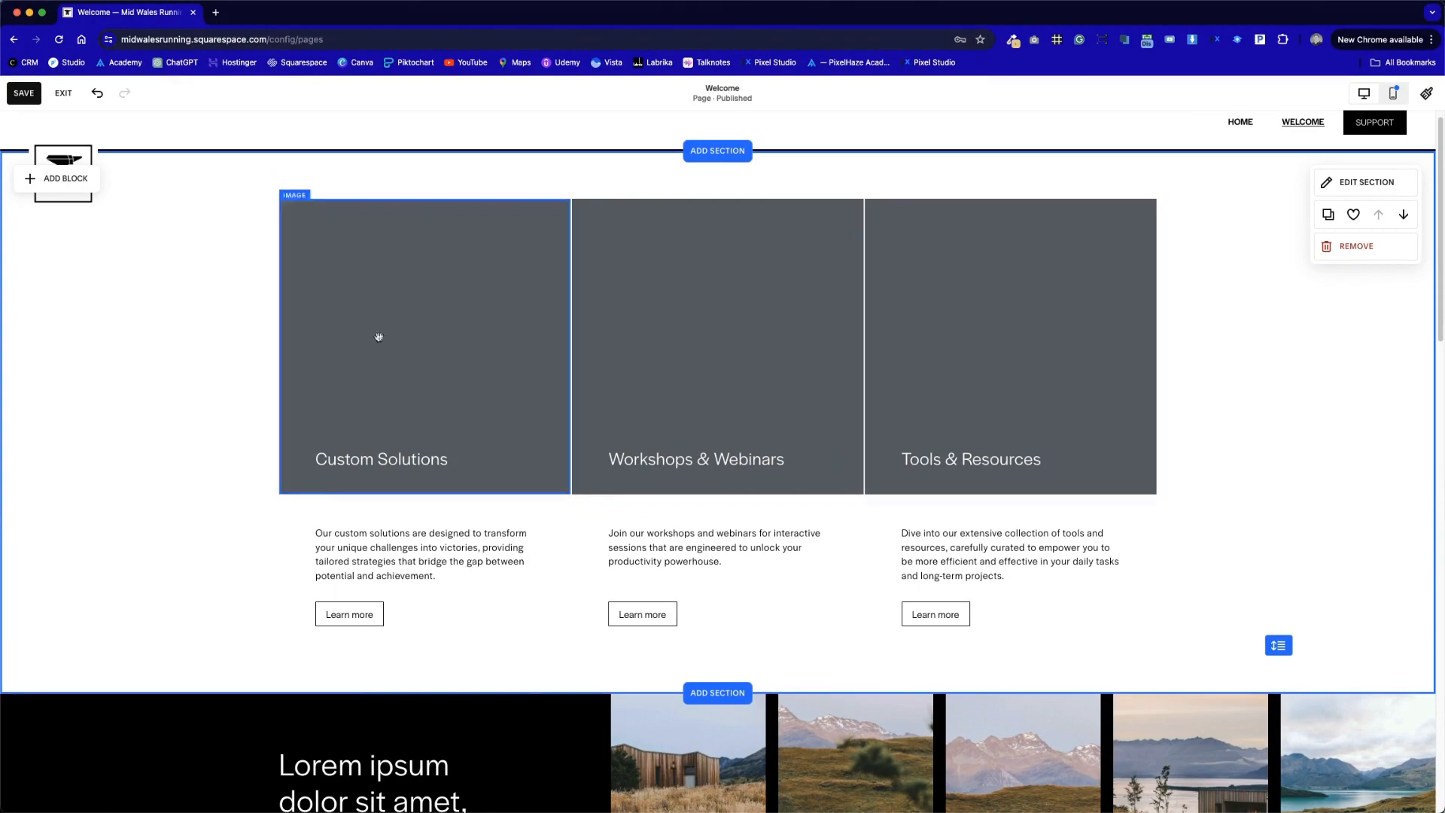
{"action": "scroll", "coordinate": [1007, 557], "scroll_direction": "down", "scroll_amount": 2}
{"action": "scroll", "coordinate": [1007, 557], "scroll_direction": "down", "scroll_amount": 10}
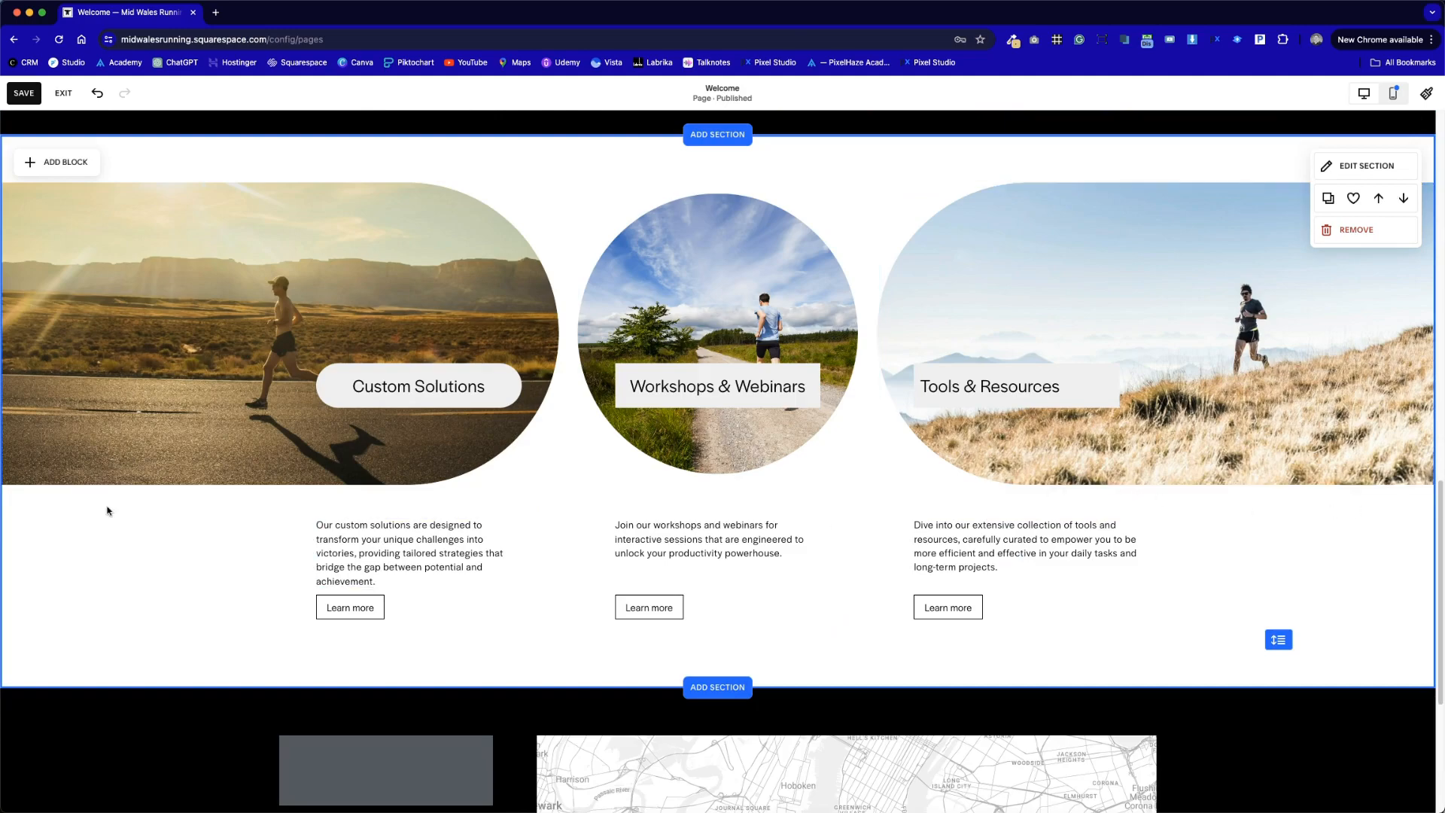
{"action": "scroll", "coordinate": [701, 609], "scroll_direction": "up", "scroll_amount": 5}
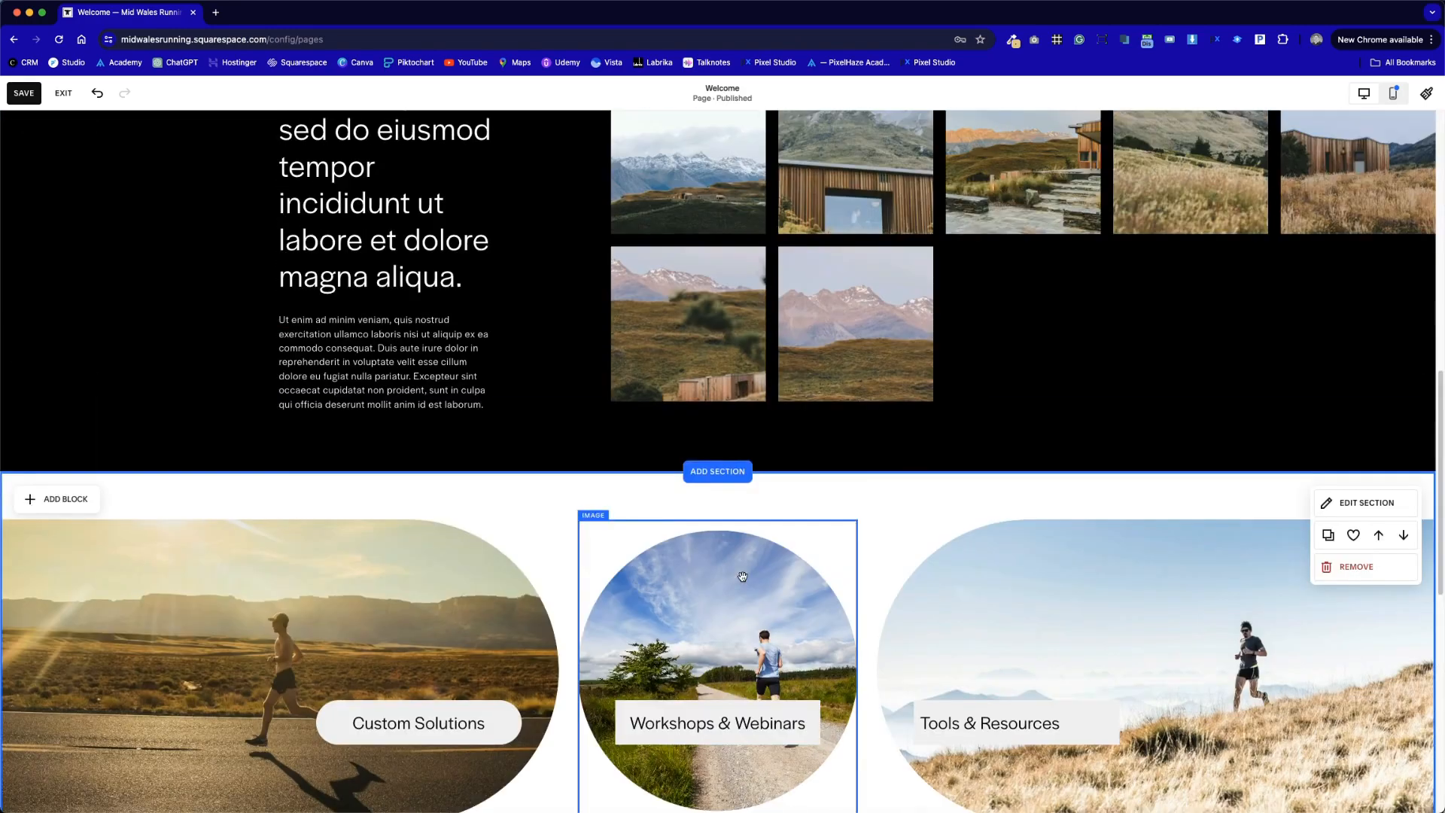
{"action": "scroll", "coordinate": [742, 576], "scroll_direction": "down", "scroll_amount": 3}
{"action": "scroll", "coordinate": [742, 575], "scroll_direction": "down", "scroll_amount": 5}
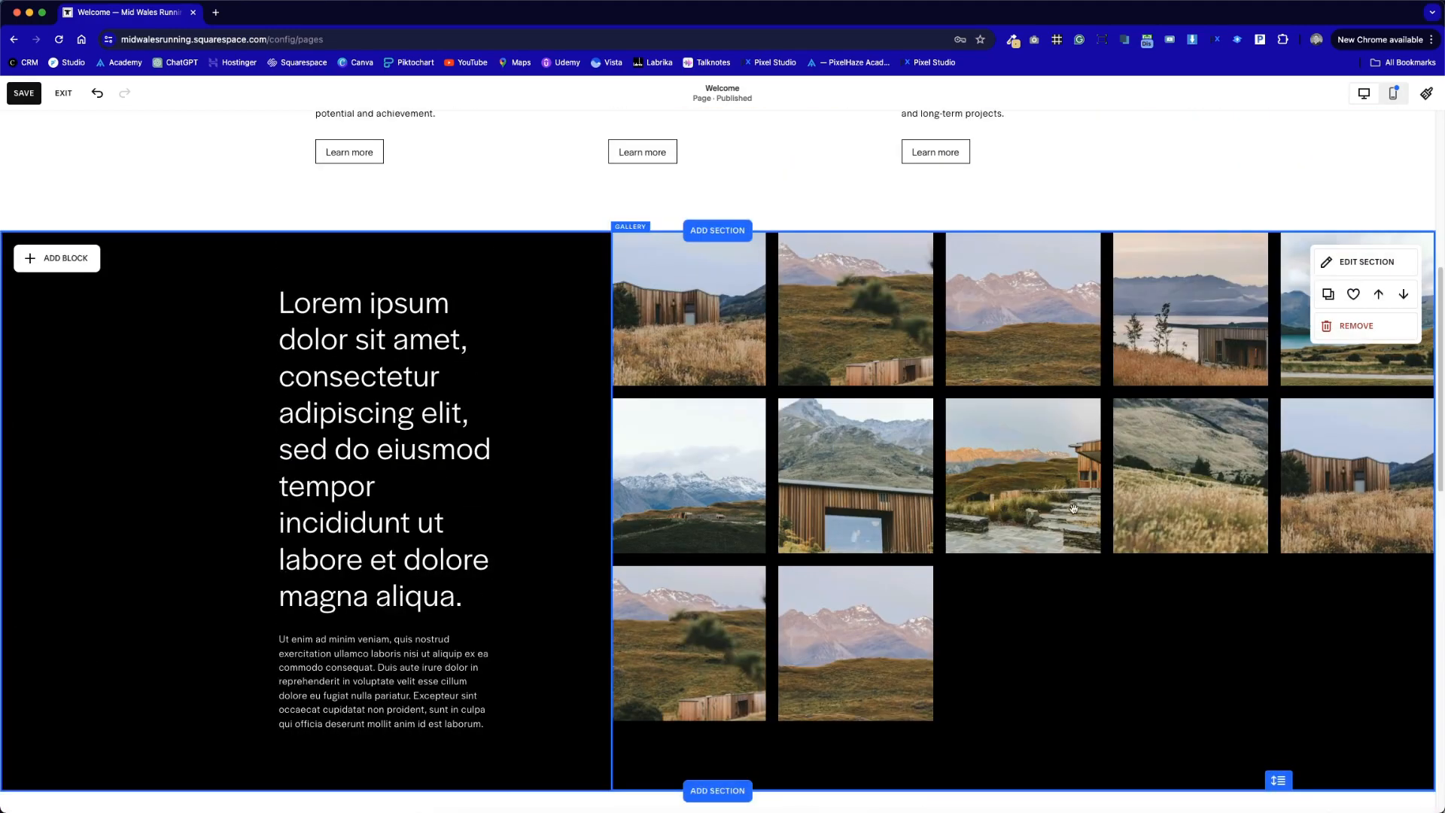
{"action": "left_click", "coordinate": [961, 400]}
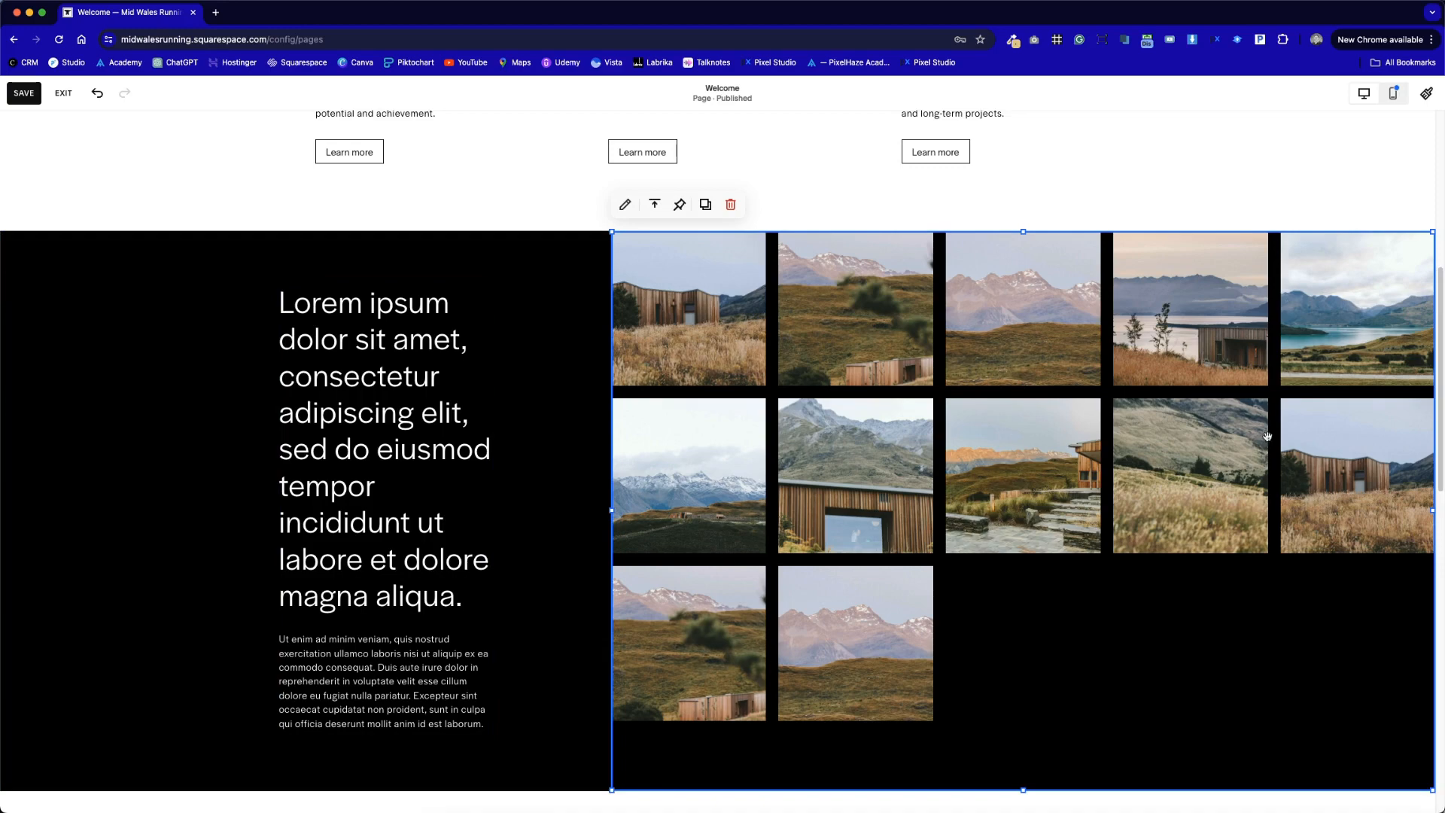
{"action": "mouse_move", "coordinate": [1432, 511]}
{"action": "left_mouse_down"}
{"action": "mouse_move", "coordinate": [965, 509]}
{"action": "mouse_move", "coordinate": [1432, 511]}
{"action": "left_mouse_up"}
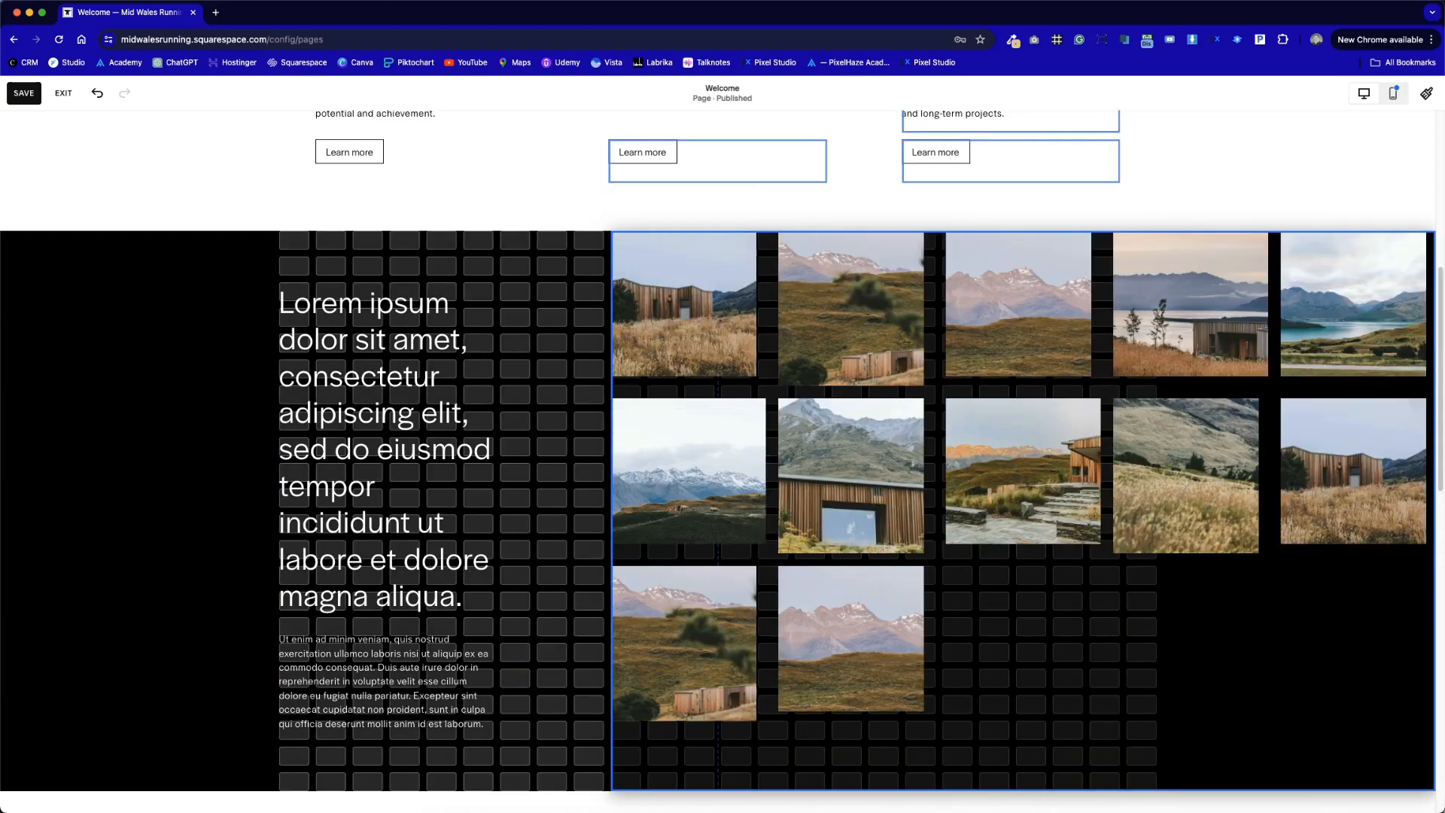
{"action": "scroll", "coordinate": [589, 500], "scroll_direction": "up", "scroll_amount": 6}
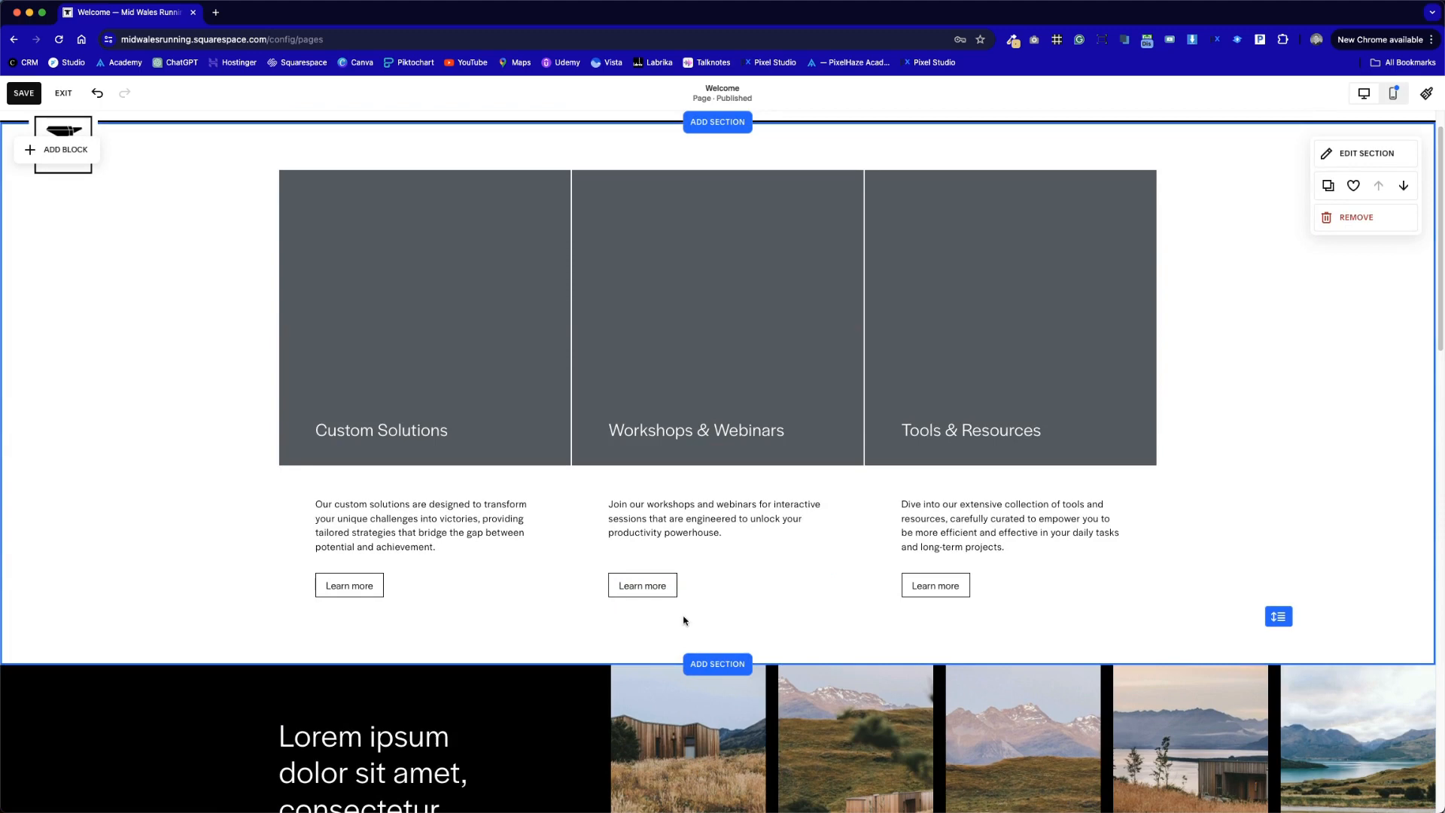
Save the Welcome page and look through the site's list of unlinked template pages
{"action": "left_click", "coordinate": [25, 94]}
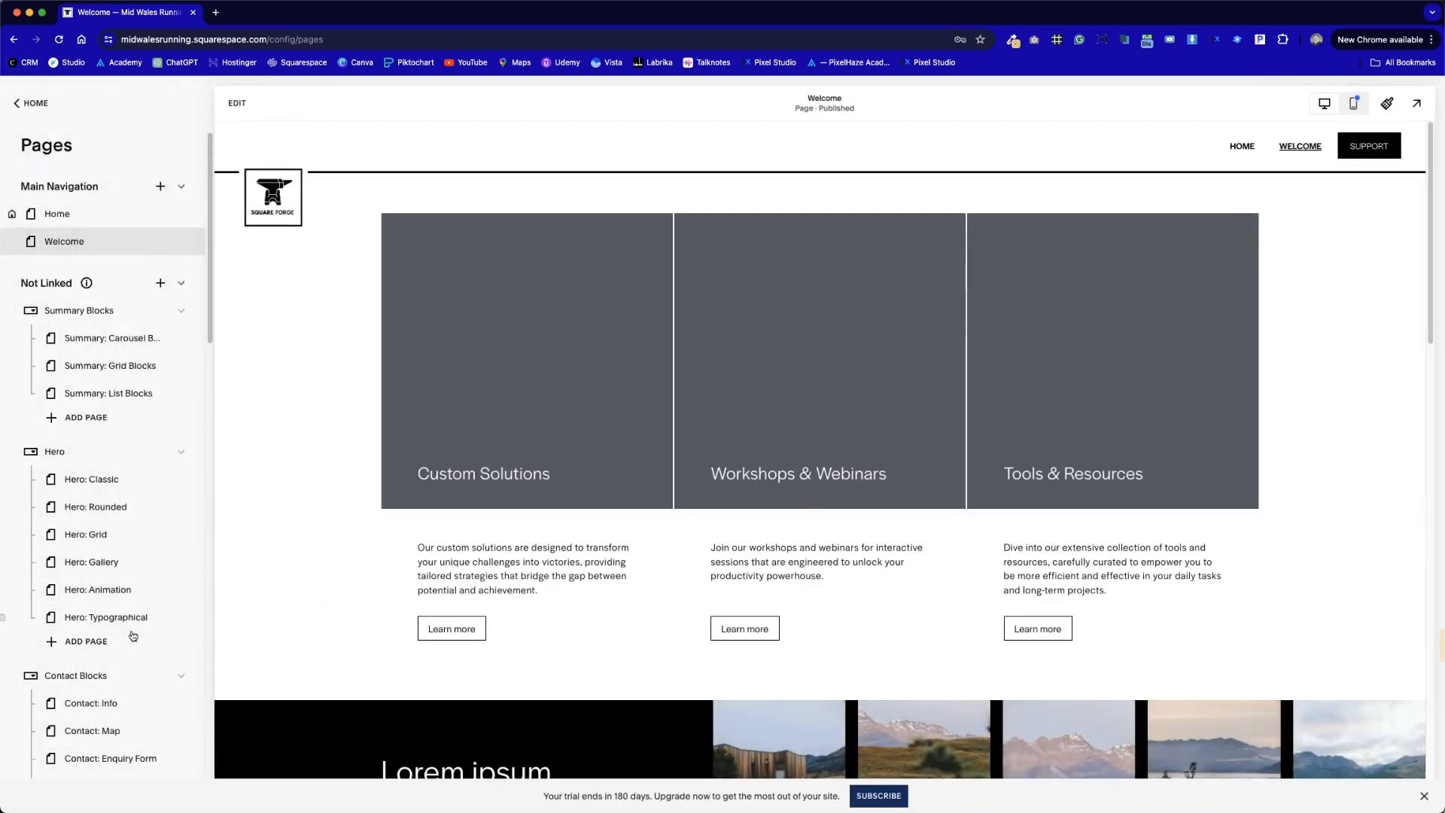
{"action": "scroll", "coordinate": [134, 625], "scroll_direction": "down", "scroll_amount": 8}
{"action": "scroll", "coordinate": [134, 626], "scroll_direction": "down", "scroll_amount": 5}
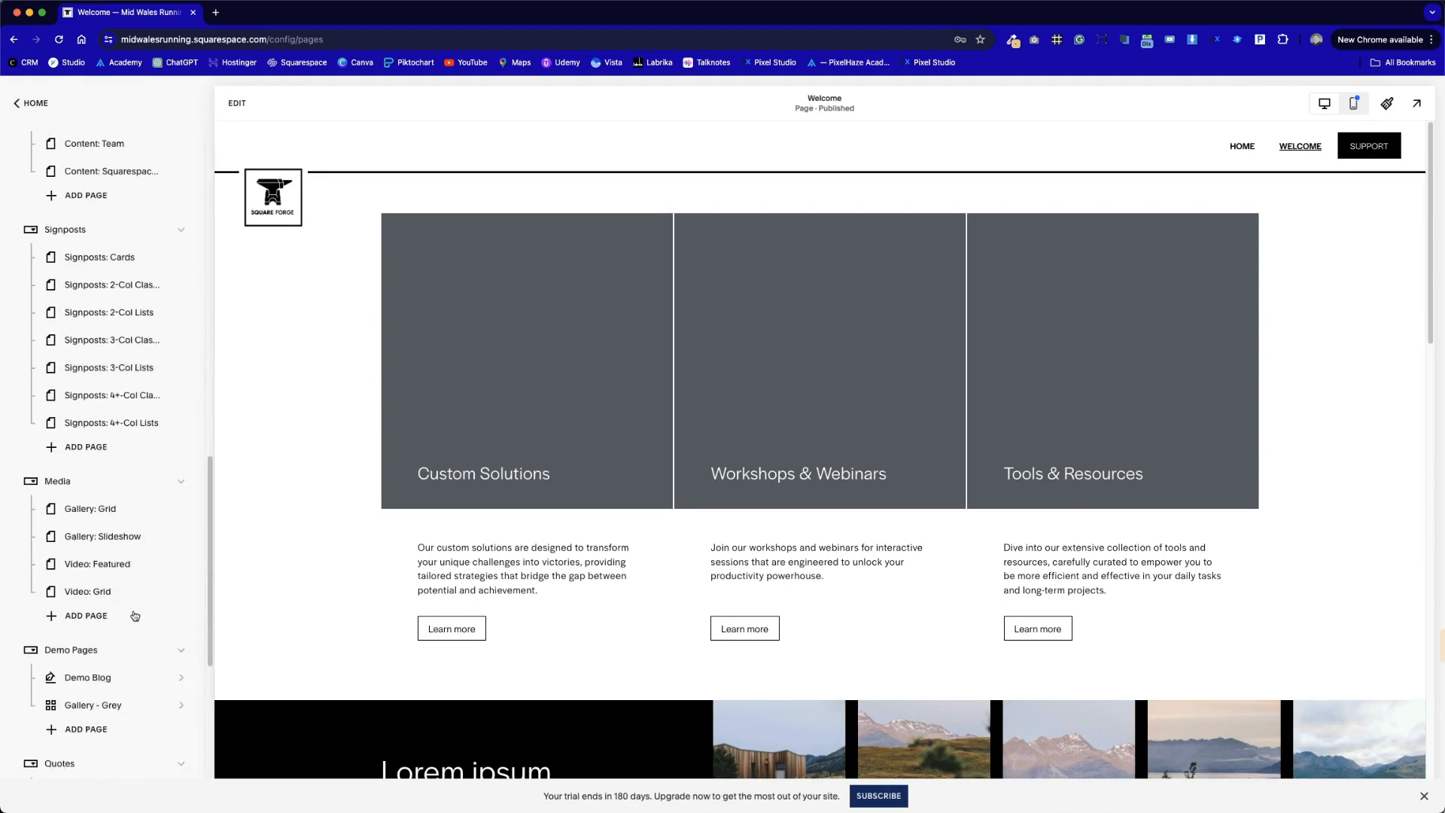
{"action": "scroll", "coordinate": [157, 495], "scroll_direction": "down", "scroll_amount": 5}
{"action": "scroll", "coordinate": [154, 485], "scroll_direction": "up", "scroll_amount": 6}
{"action": "scroll", "coordinate": [153, 481], "scroll_direction": "up", "scroll_amount": 10}
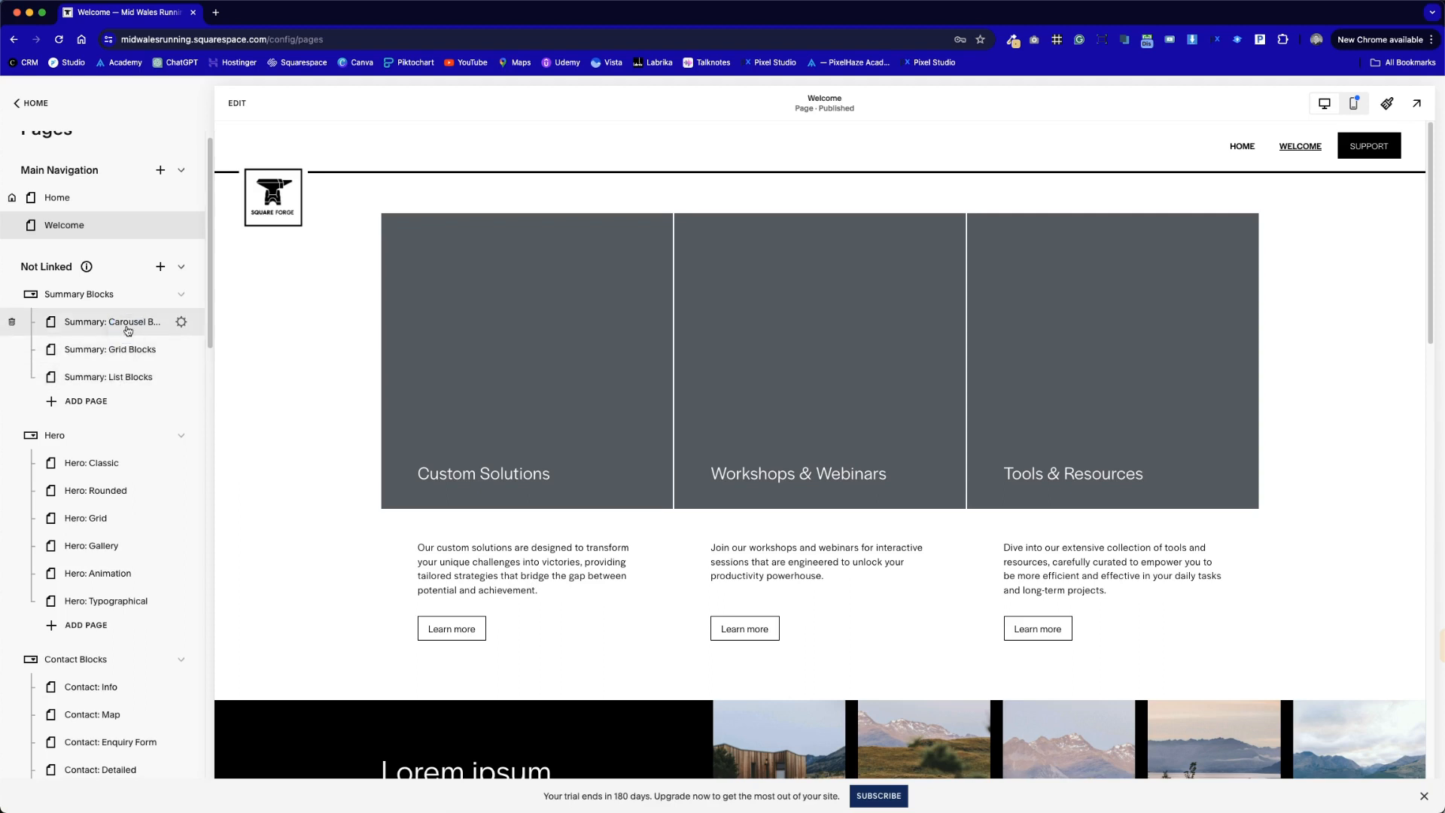
Open the Summary: Carousel Blocks page and examine its layouts, including the From the blog text beside the Featured Articles carousel
{"action": "left_click", "coordinate": [127, 330]}
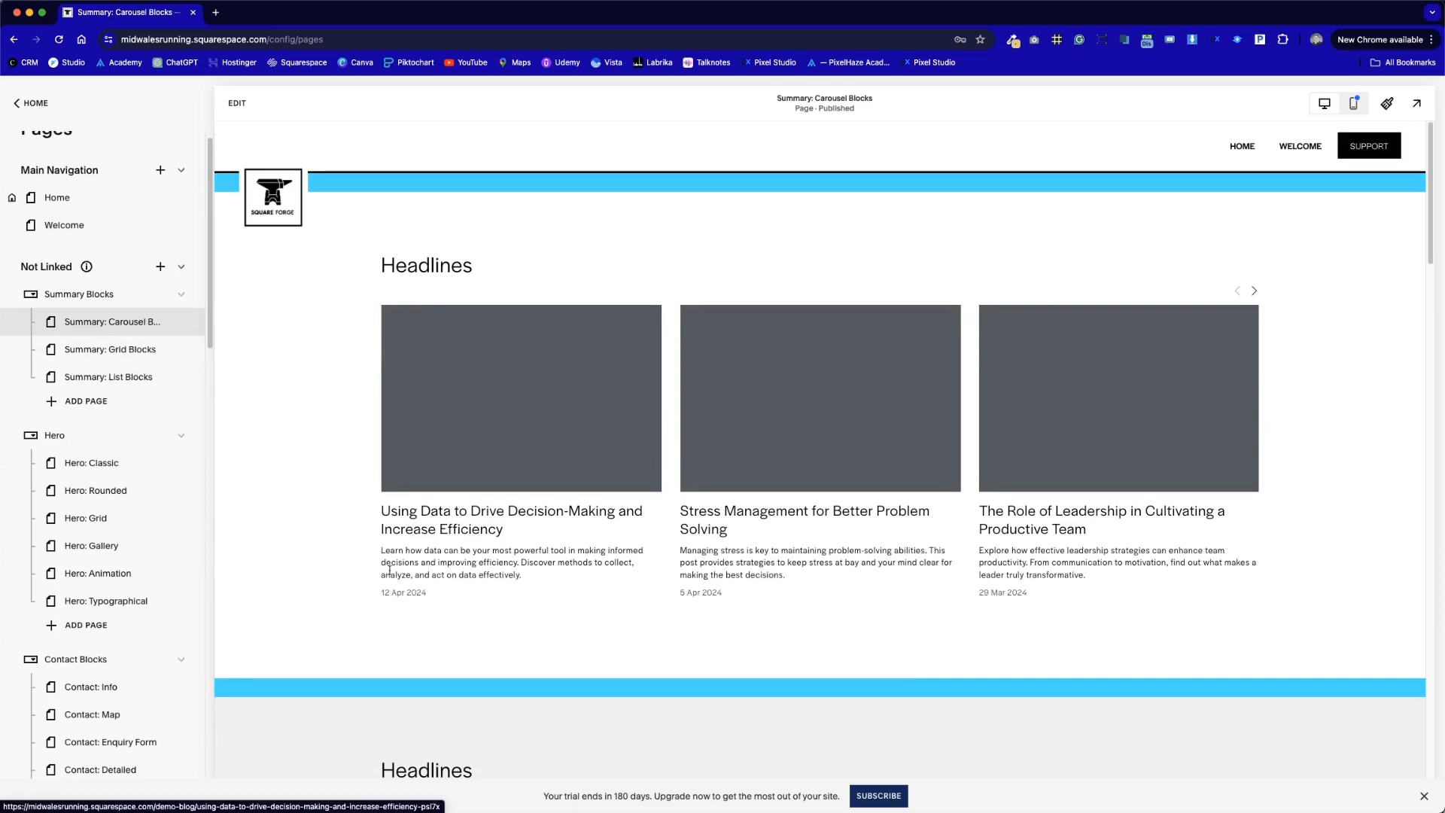
{"action": "scroll", "coordinate": [546, 617], "scroll_direction": "down", "scroll_amount": 10}
{"action": "scroll", "coordinate": [543, 615], "scroll_direction": "down", "scroll_amount": 5}
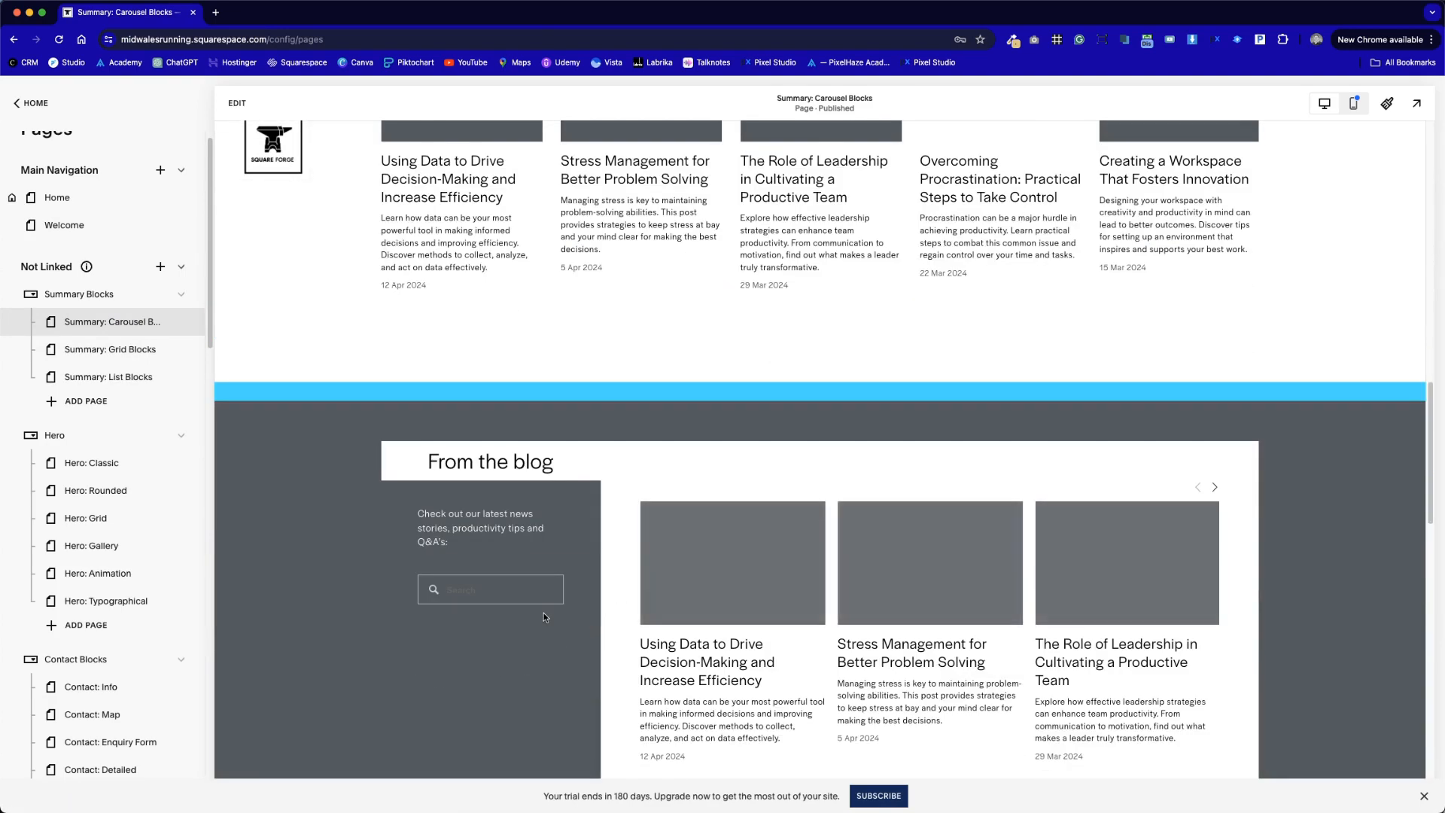
{"action": "scroll", "coordinate": [544, 613], "scroll_direction": "up", "scroll_amount": 3}
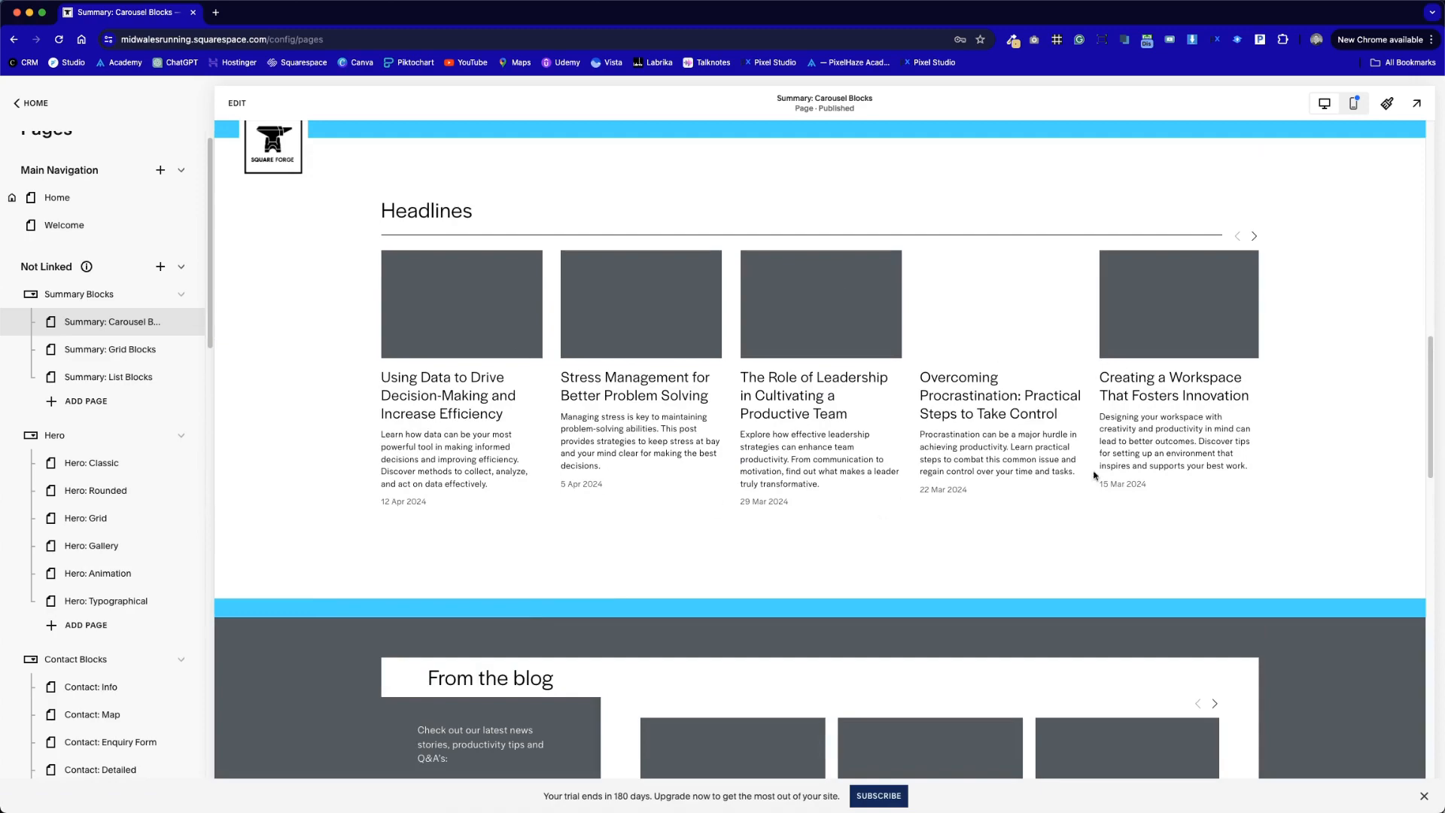
{"action": "scroll", "coordinate": [893, 441], "scroll_direction": "up", "scroll_amount": 12}
{"action": "scroll", "coordinate": [892, 442], "scroll_direction": "down", "scroll_amount": 17}
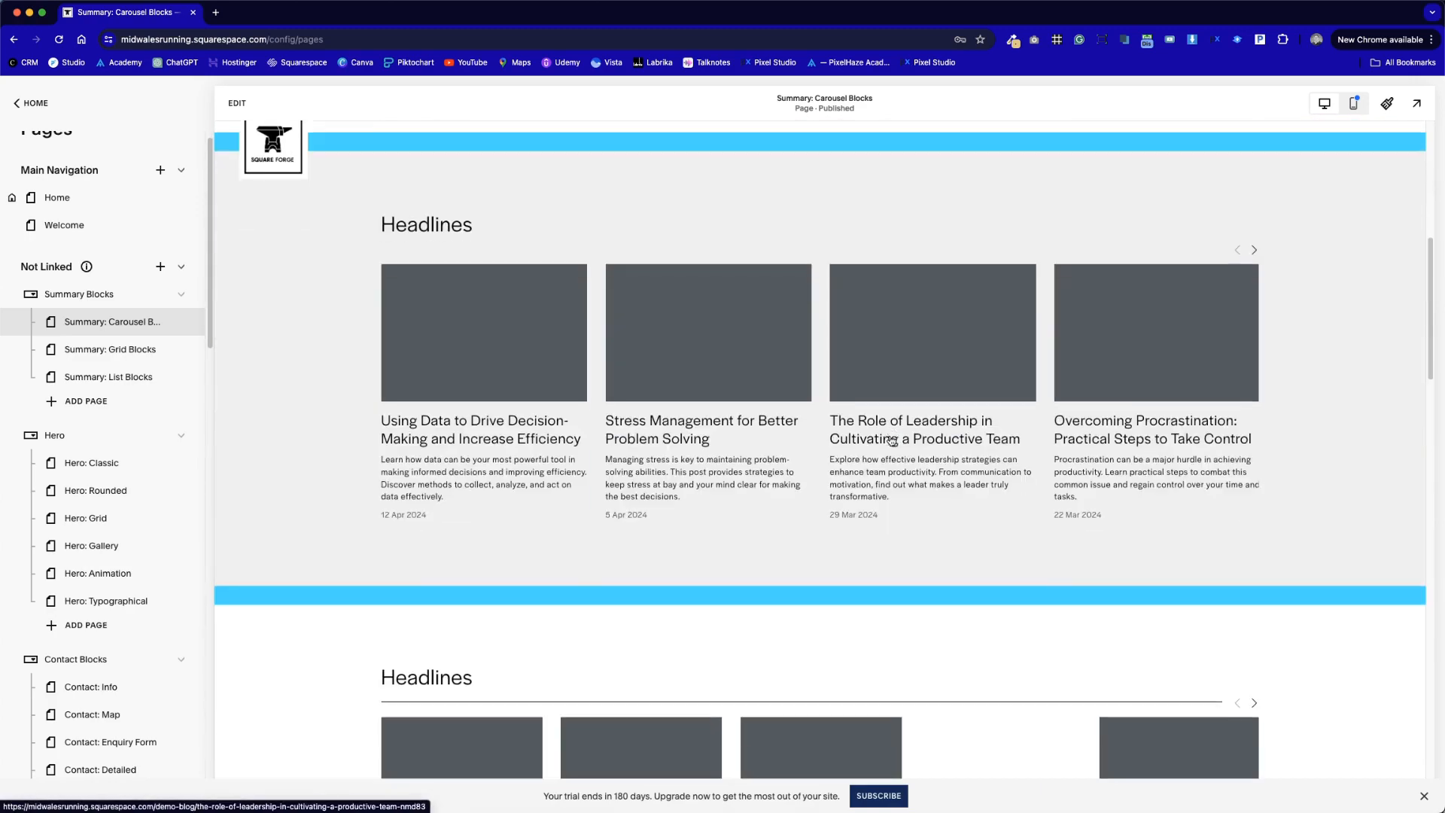
{"action": "scroll", "coordinate": [891, 440], "scroll_direction": "down", "scroll_amount": 6}
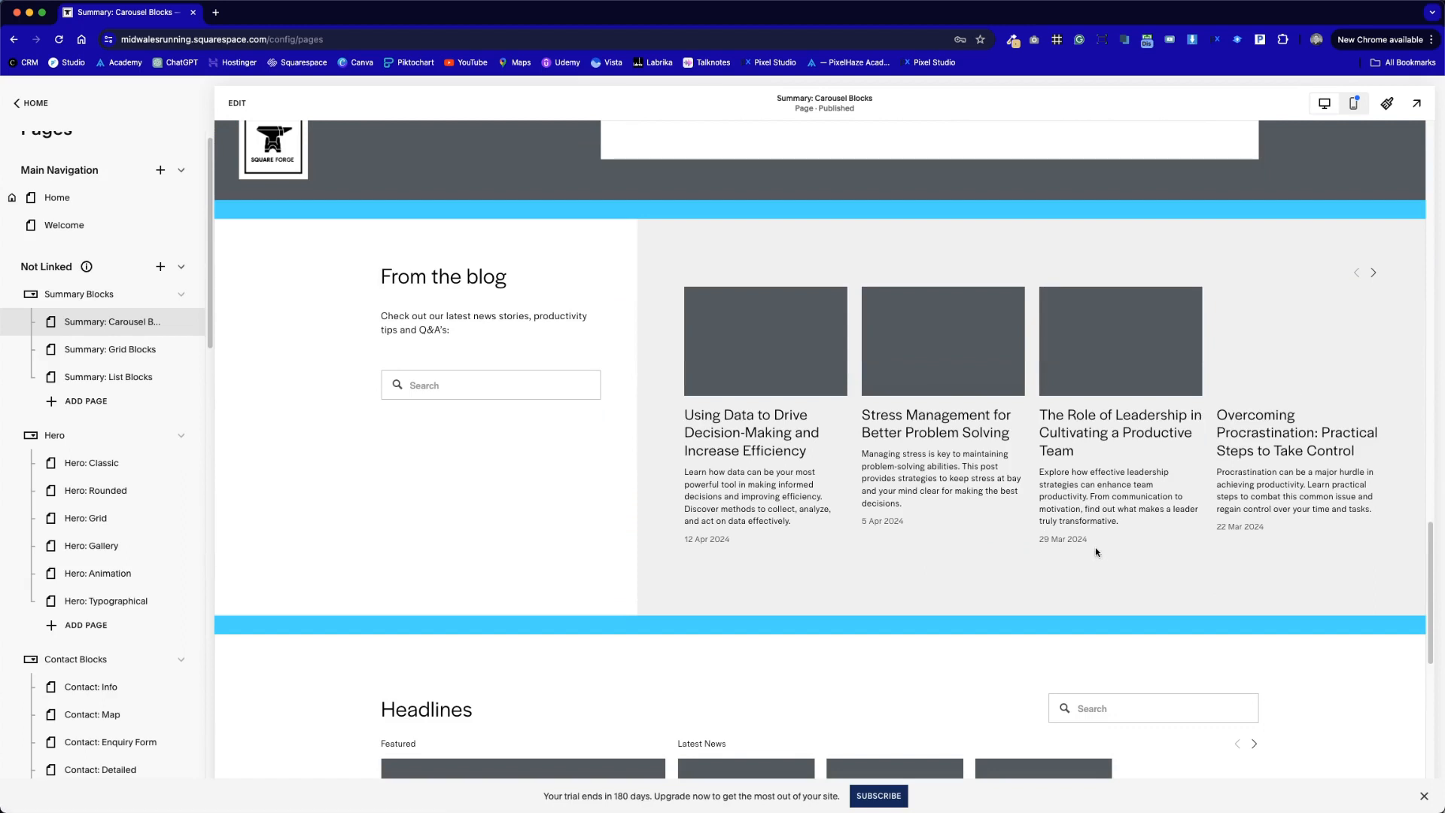
{"action": "scroll", "coordinate": [1095, 547], "scroll_direction": "down", "scroll_amount": 5}
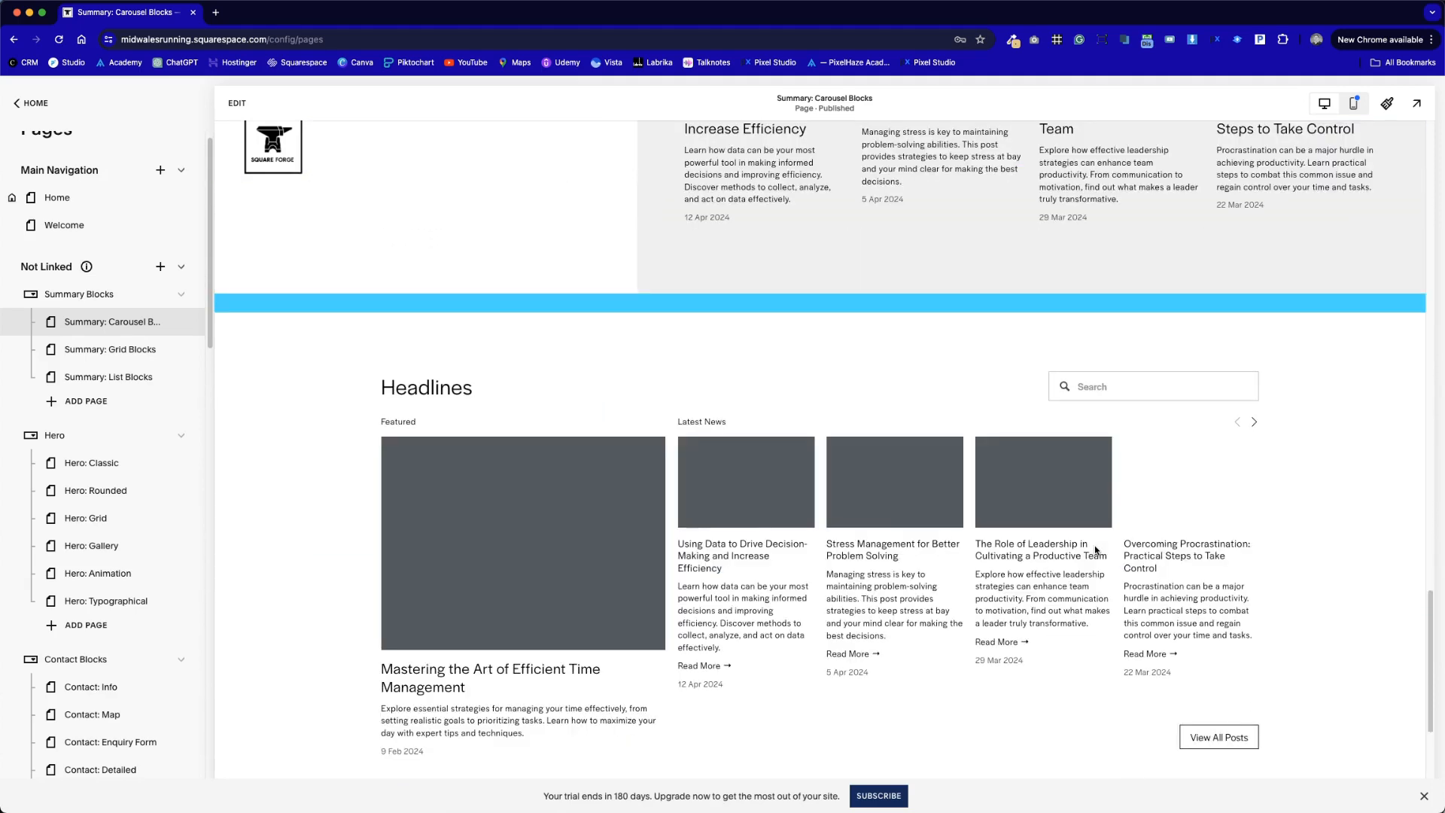
{"action": "scroll", "coordinate": [892, 527], "scroll_direction": "up", "scroll_amount": 7}
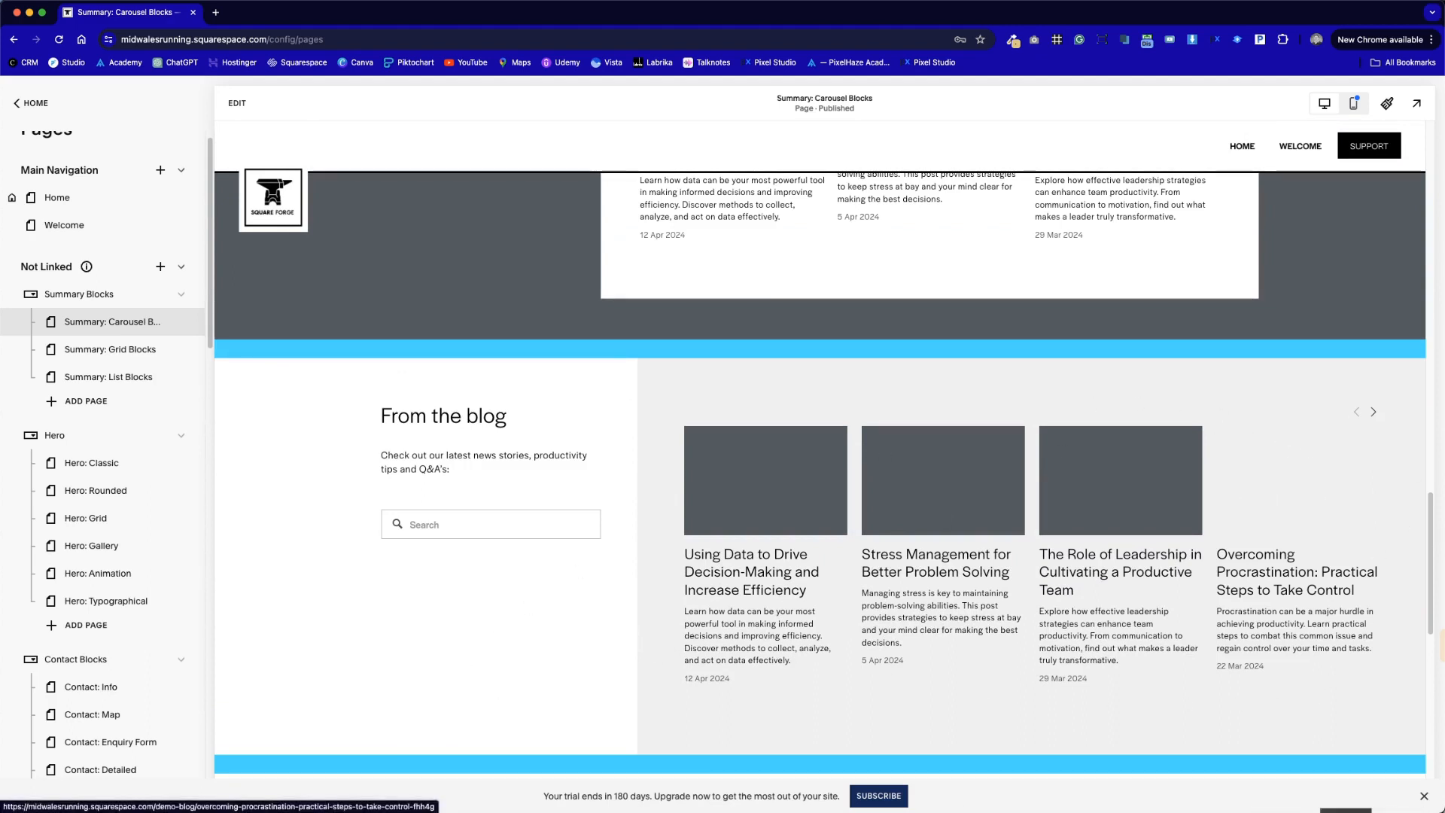
{"action": "scroll", "coordinate": [924, 658], "scroll_direction": "down", "scroll_amount": 10}
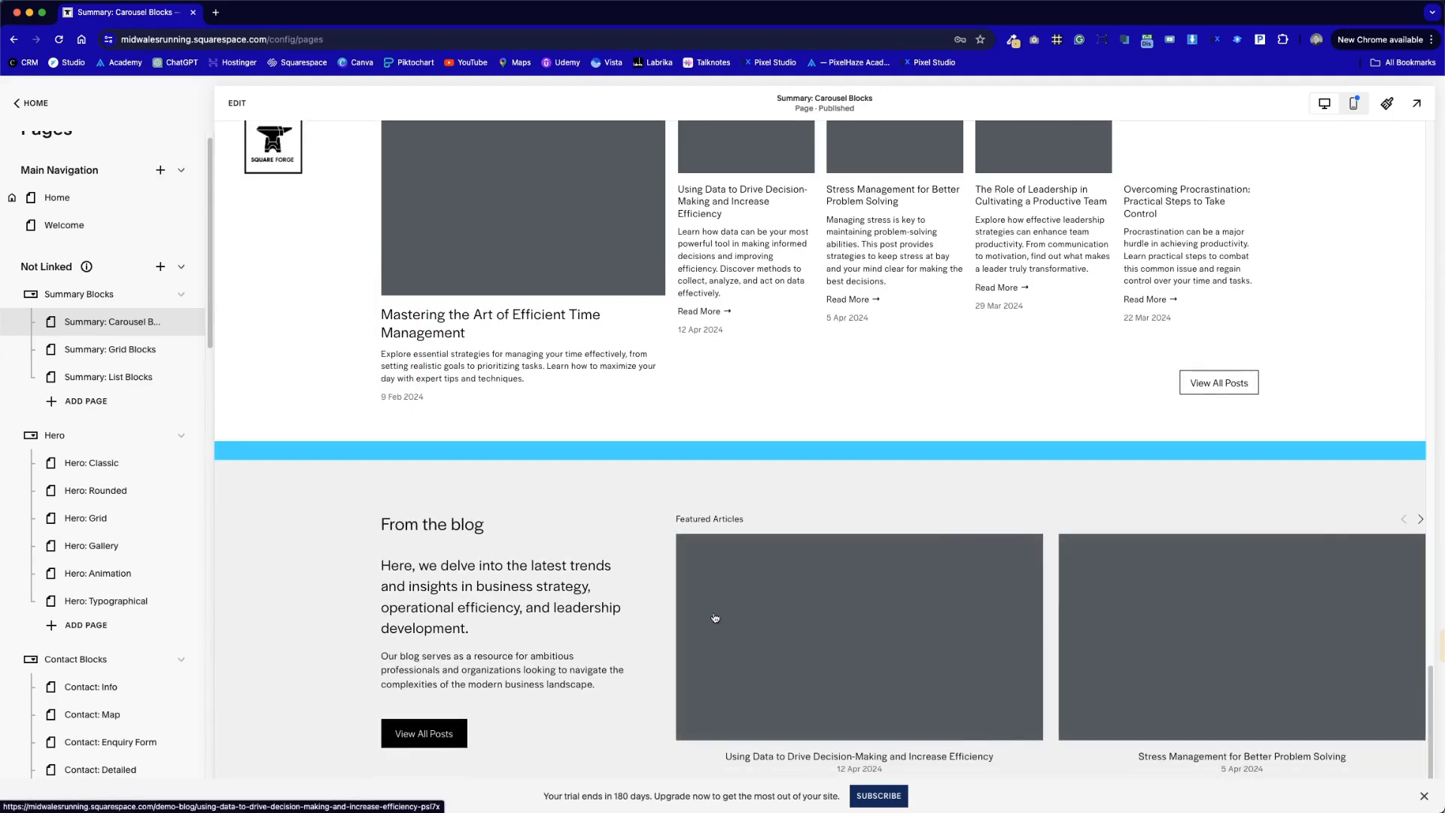
{"action": "left_click_drag", "start_coordinate": [380, 515], "coordinate": [626, 686]}
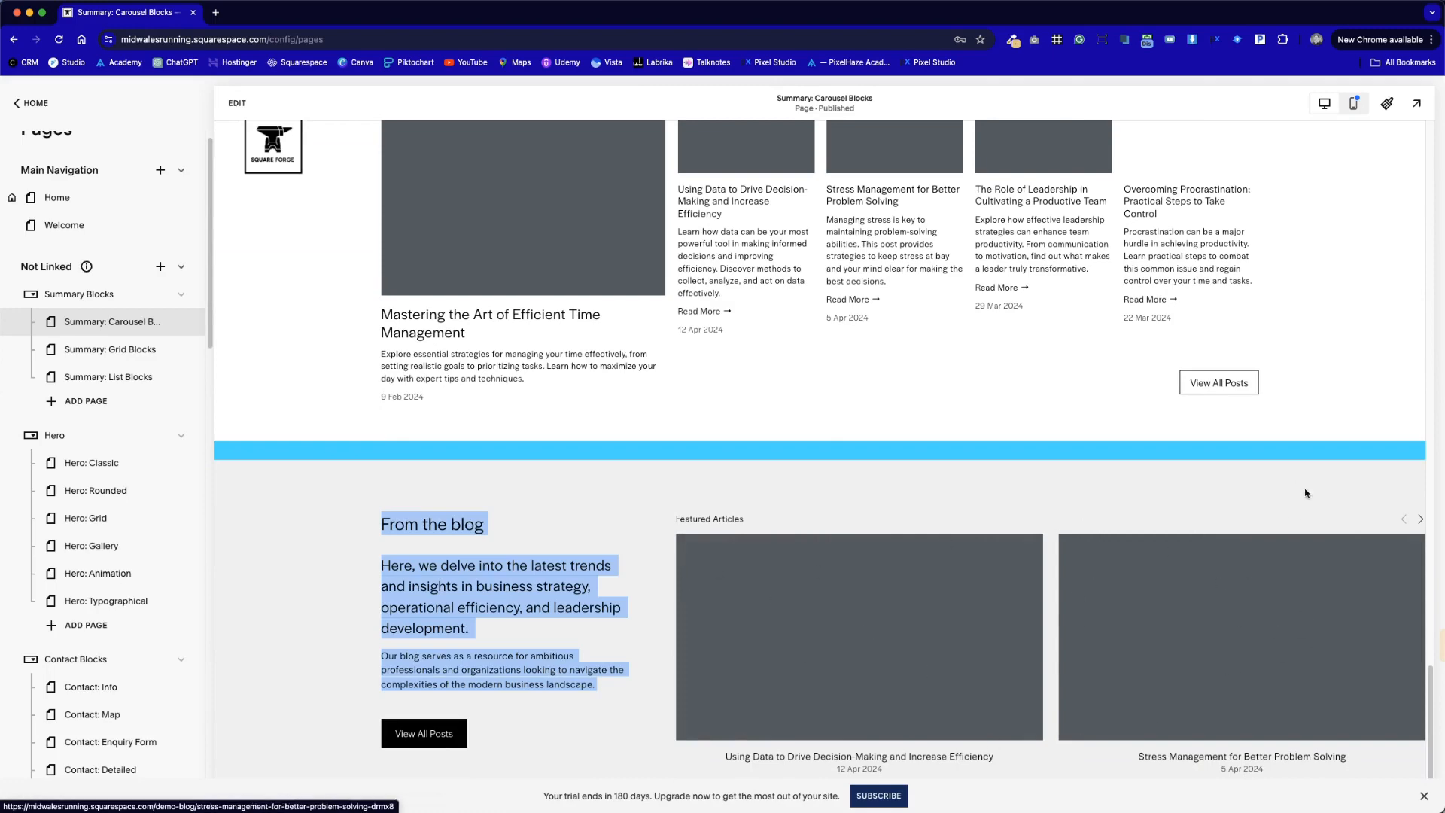
{"action": "scroll", "coordinate": [701, 613], "scroll_direction": "up", "scroll_amount": 20}
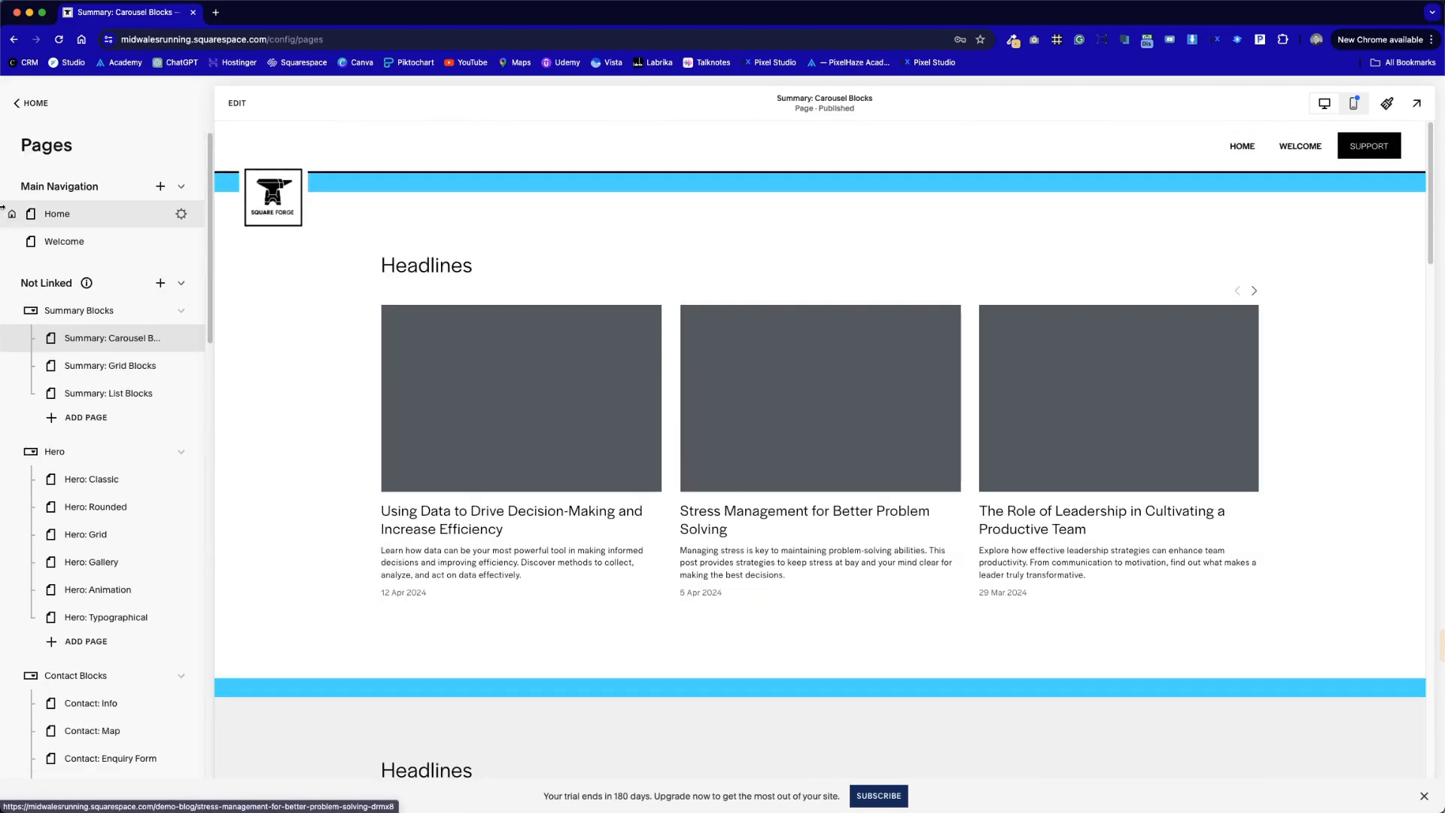
Reopen the Welcome page for editing and add a blank section between the grey signposts and the black gallery section
{"action": "left_click", "coordinate": [41, 242]}
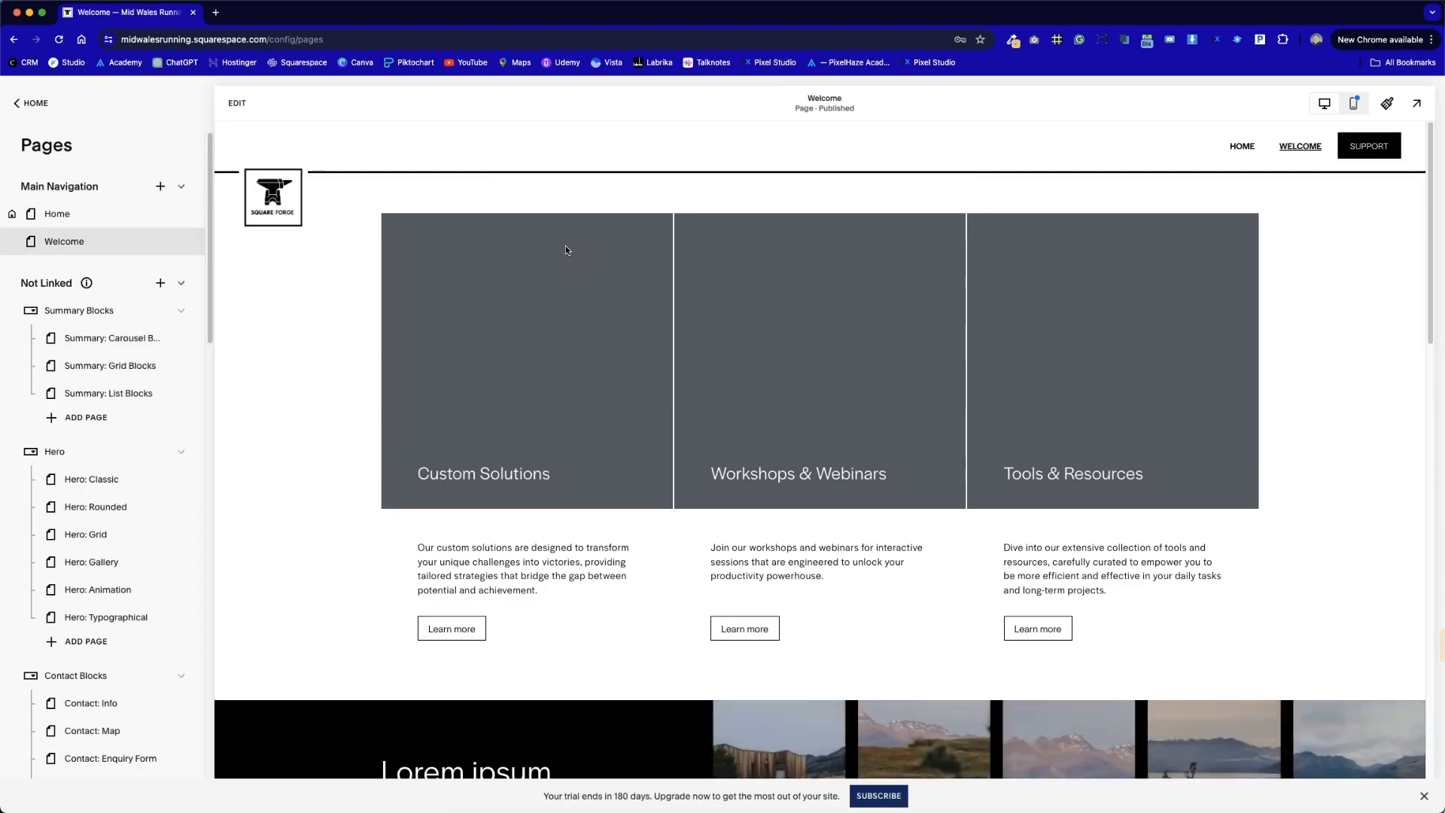
{"action": "left_click", "coordinate": [237, 104]}
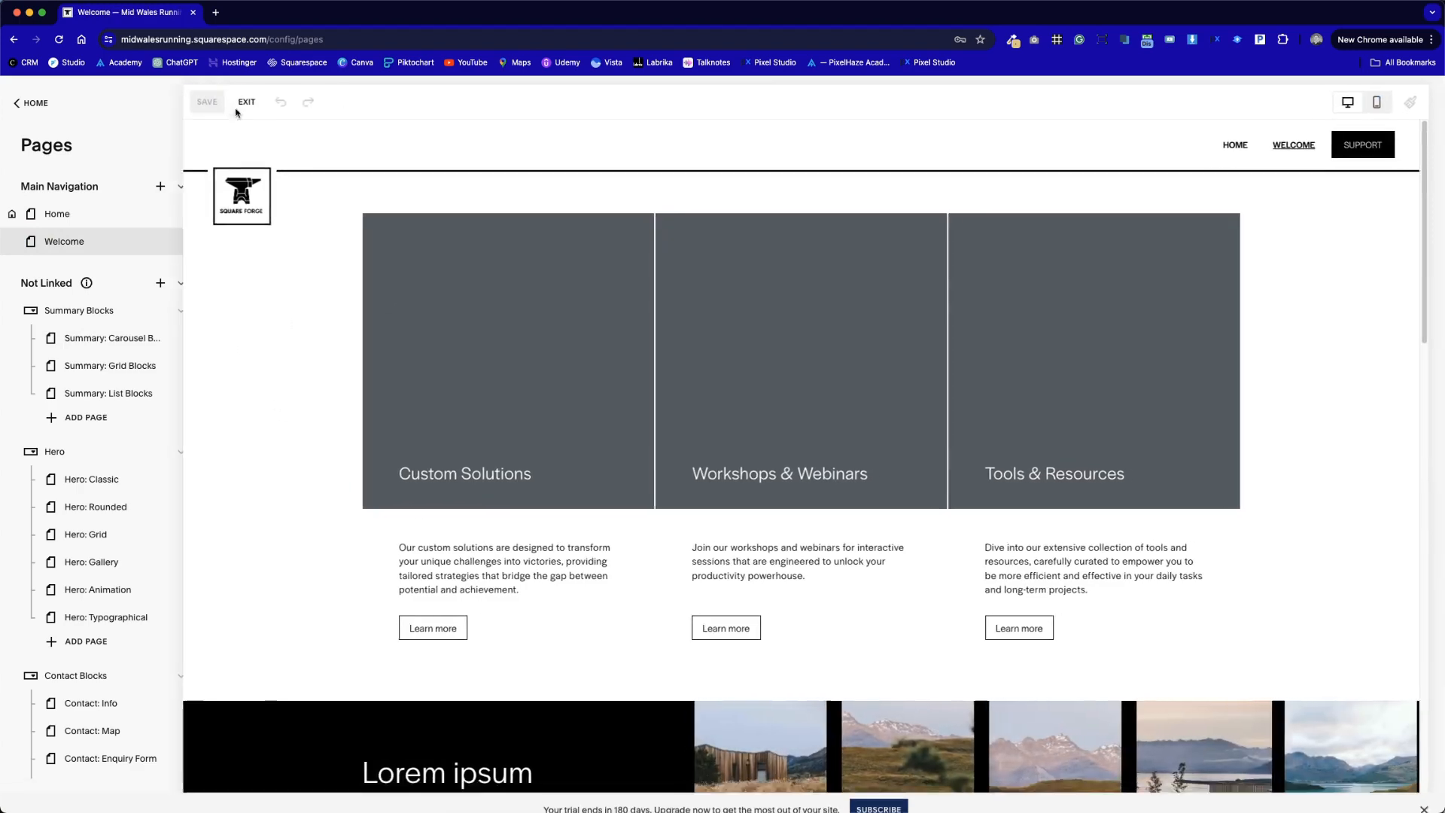
{"action": "scroll", "coordinate": [835, 624], "scroll_direction": "down", "scroll_amount": 3}
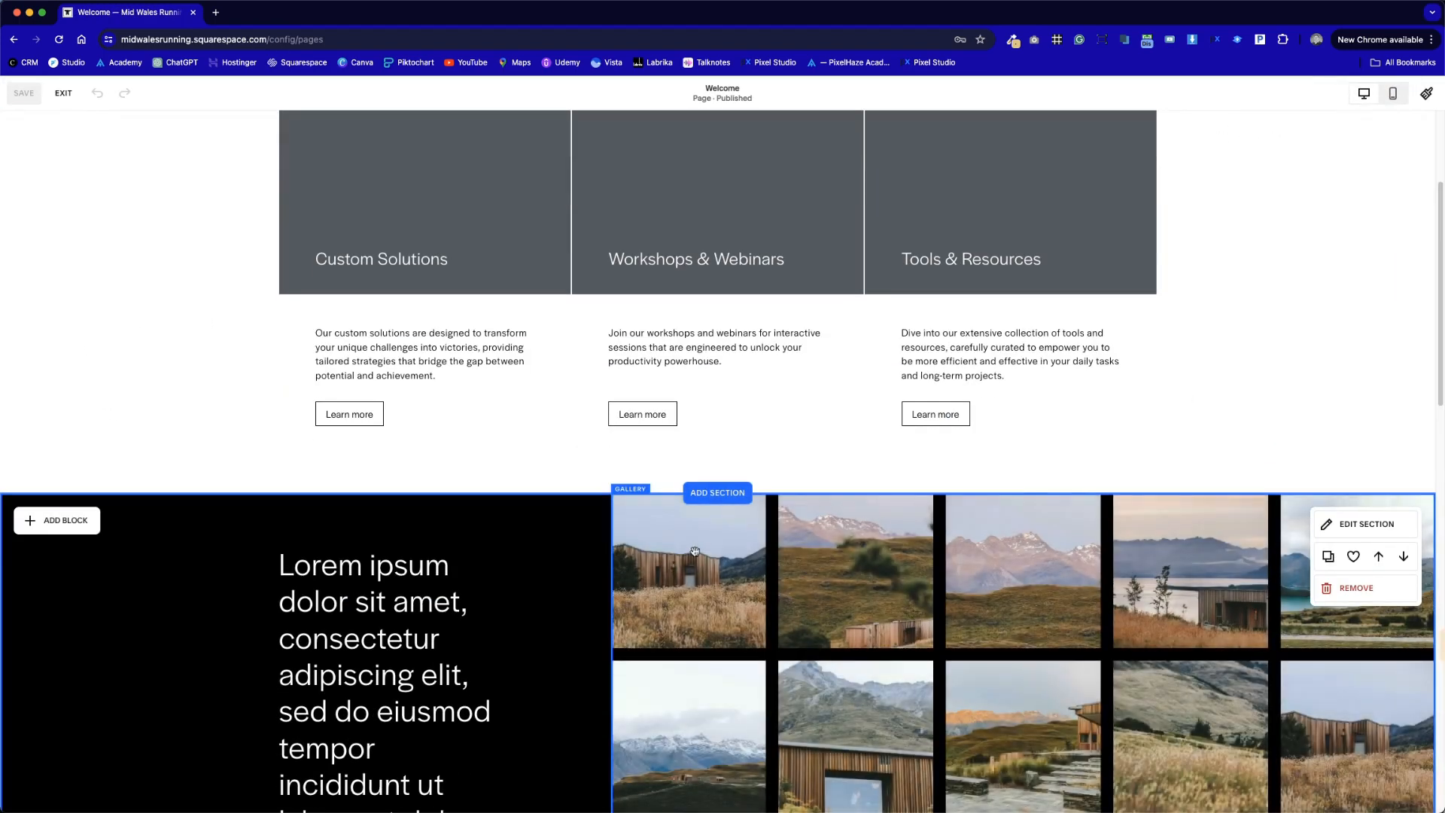
{"action": "left_click", "coordinate": [708, 501]}
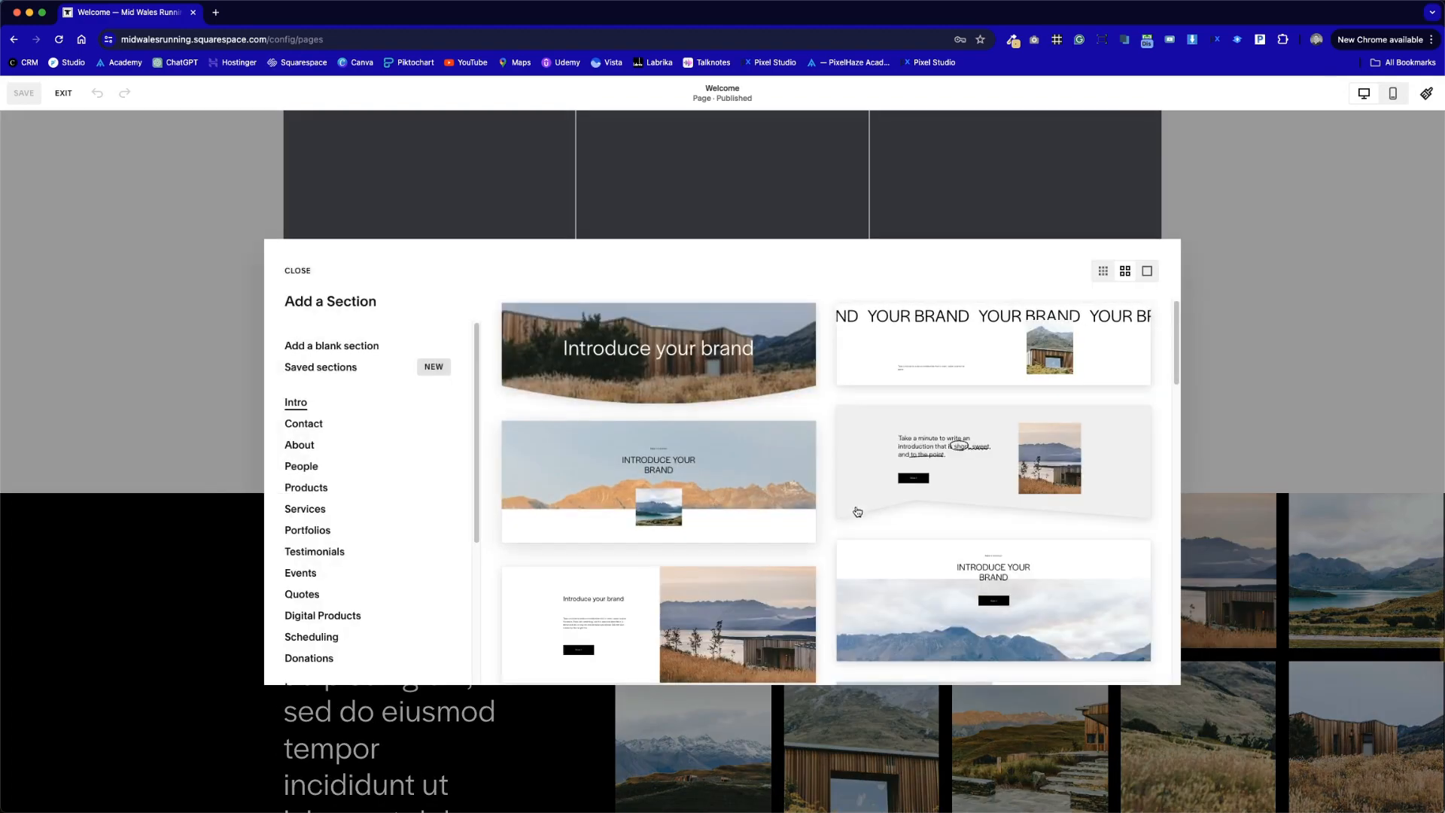
{"action": "left_click", "coordinate": [335, 347]}
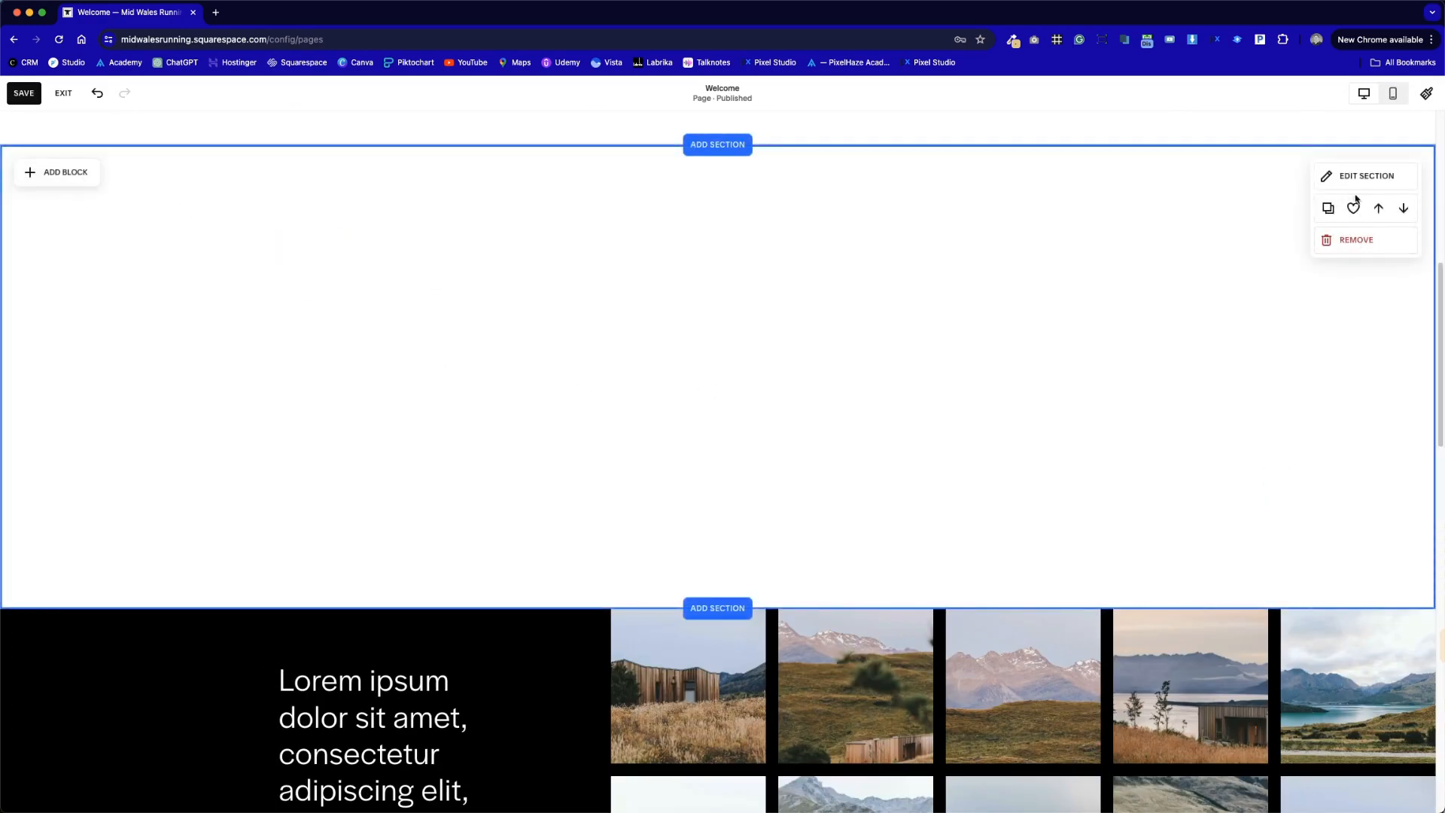
Apply the Light 1 color theme to the new blank section
{"action": "left_click", "coordinate": [1365, 176]}
{"action": "left_click", "coordinate": [1365, 213]}
{"action": "left_click", "coordinate": [1364, 364]}
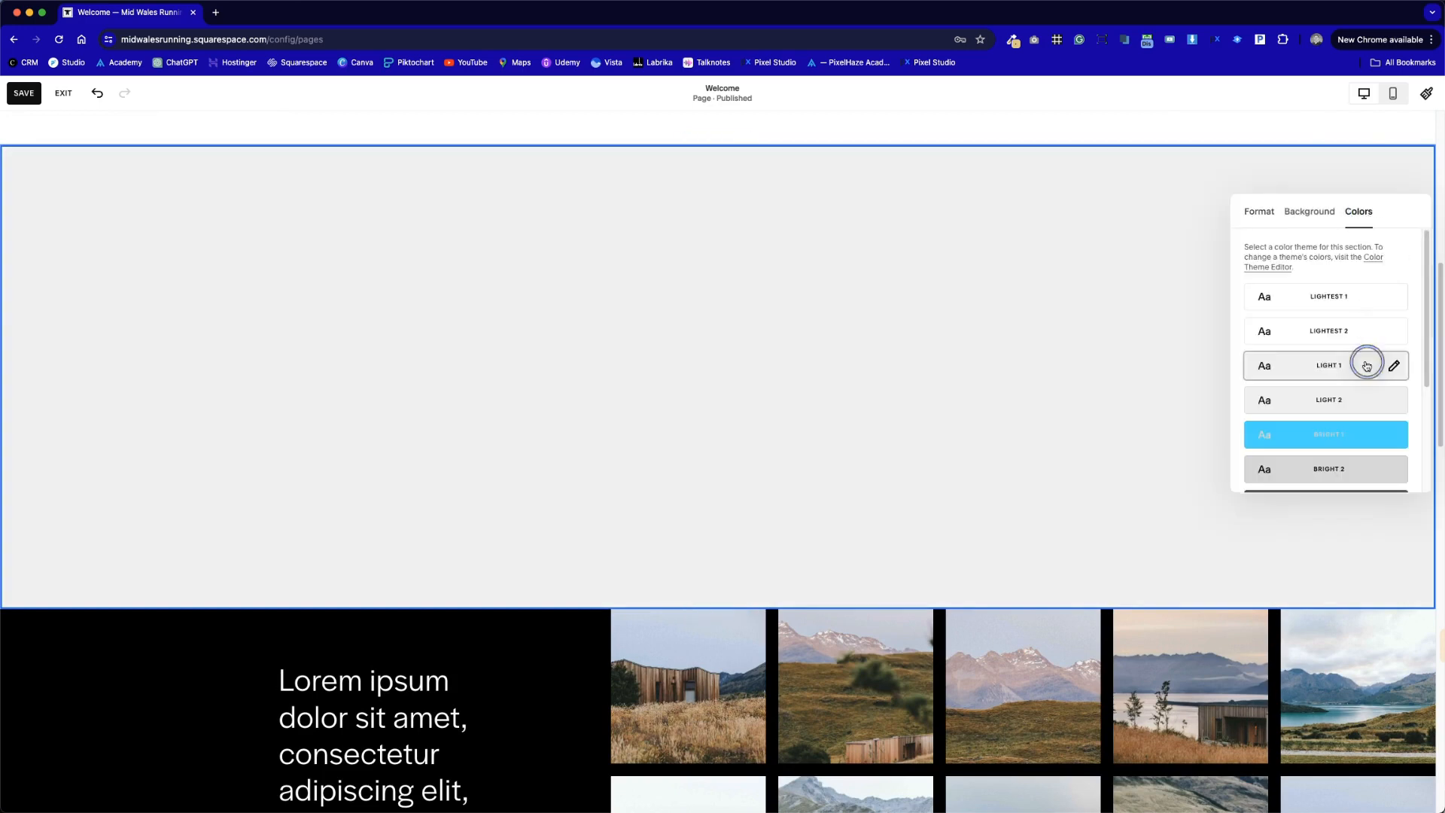
{"action": "left_click", "coordinate": [970, 330]}
{"action": "scroll", "coordinate": [648, 445], "scroll_direction": "up", "scroll_amount": 3}
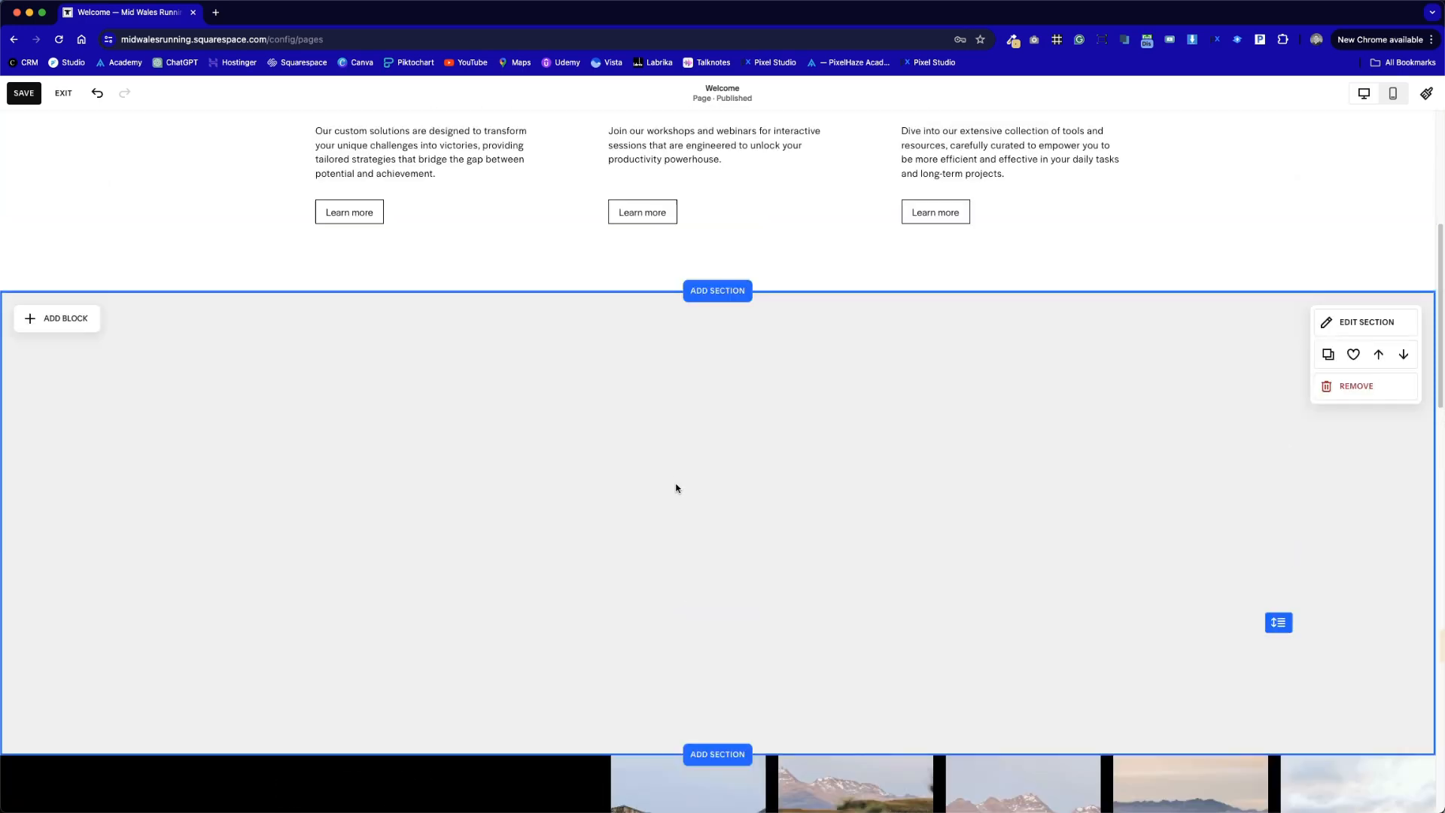
Add a text block to the new light section containing the copied From the blog heading and its introductory paragraphs
{"action": "left_click", "coordinate": [53, 318]}
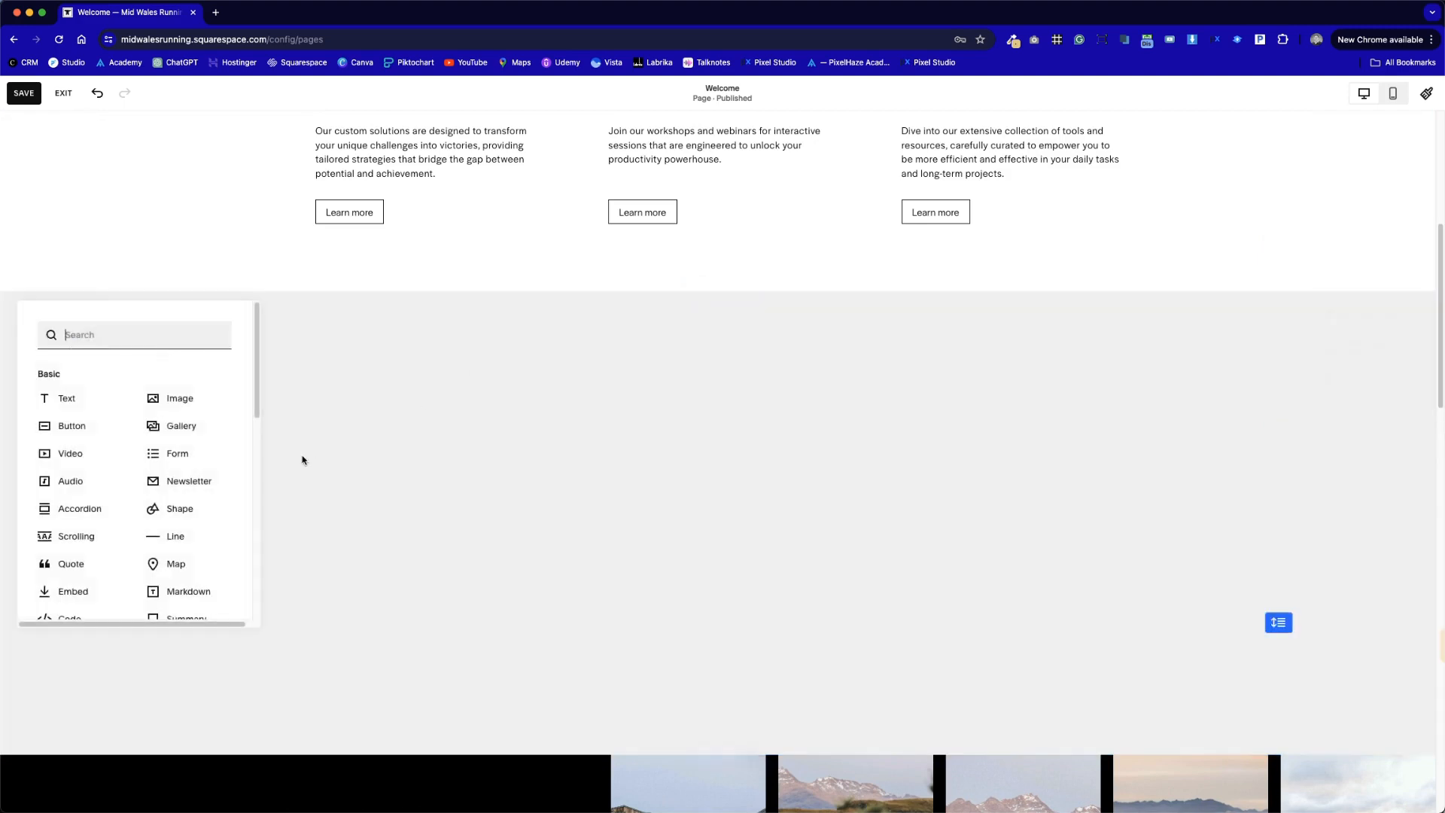
{"action": "left_click", "coordinate": [100, 404]}
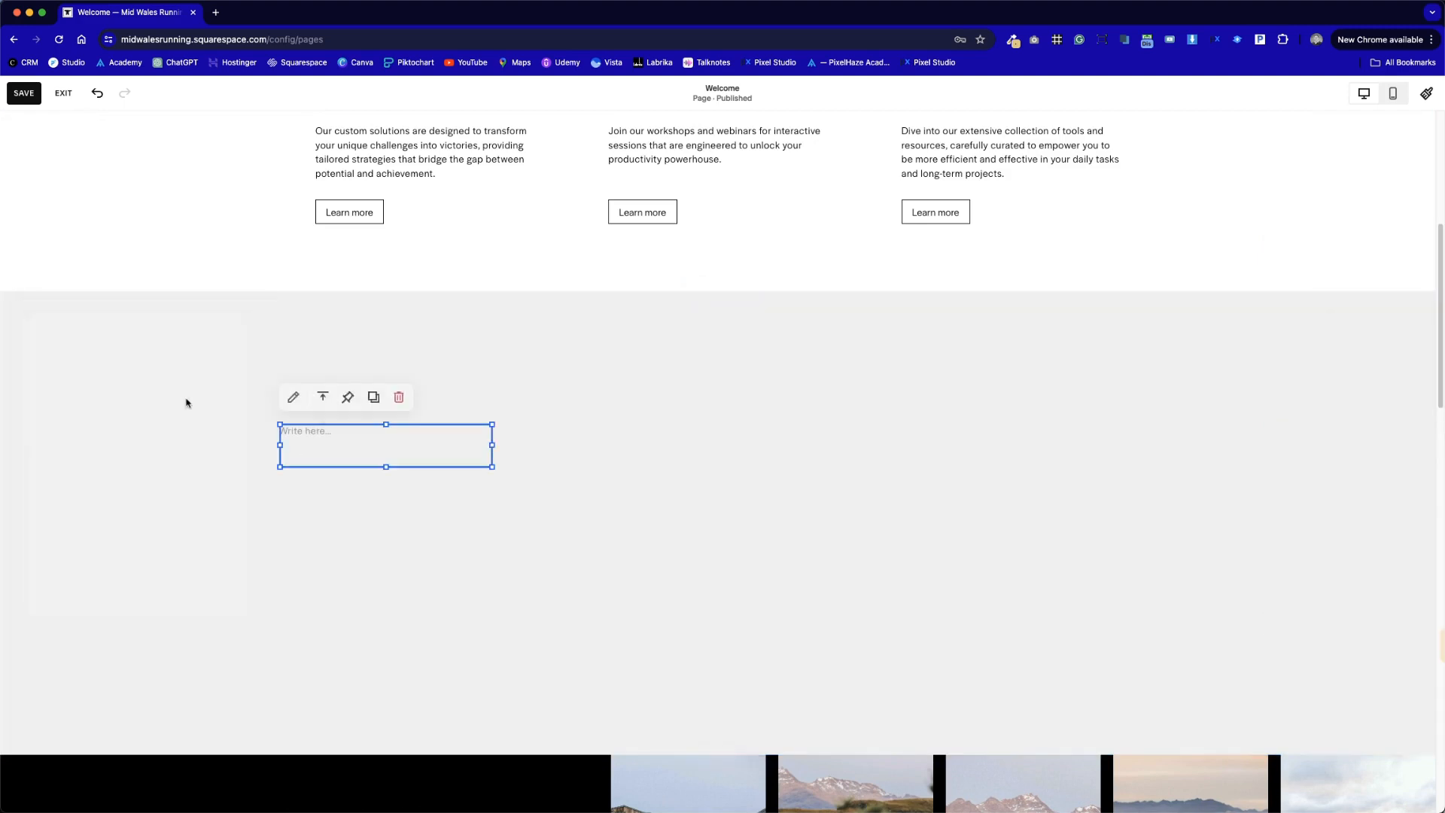
{"action": "left_click", "coordinate": [367, 432]}
{"action": "type", "text": "From the blog Here, we delve into the latest trends and insights in business strategy, operational efficiency, and leadership development. Our blog serves as a resource for ambitious professionals and organizations looking to navigate the complexities of the modern business landscape."}
{"action": "left_click", "coordinate": [690, 602]}
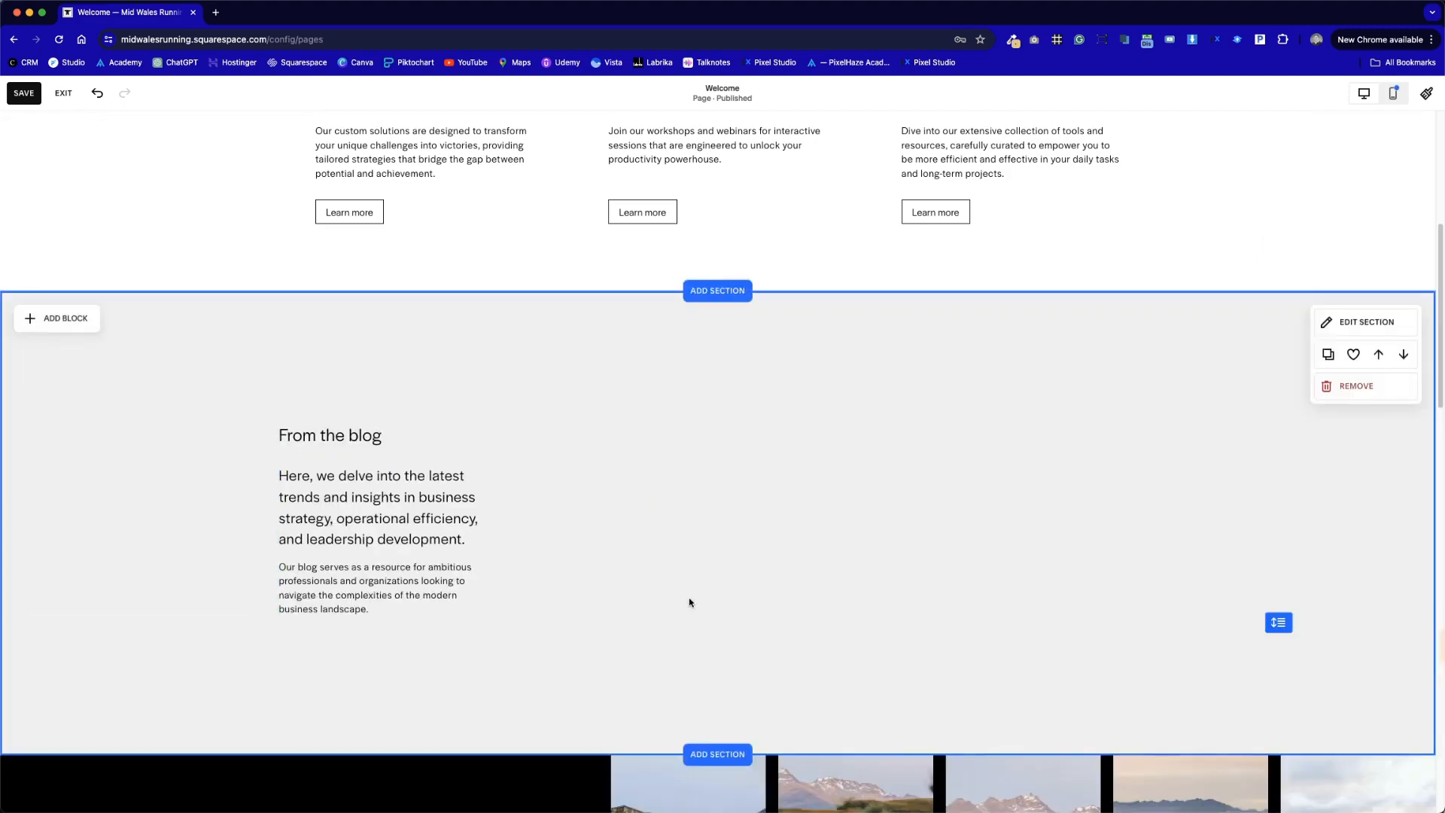
Set the From the blog section's height to S
{"action": "left_click", "coordinate": [351, 455]}
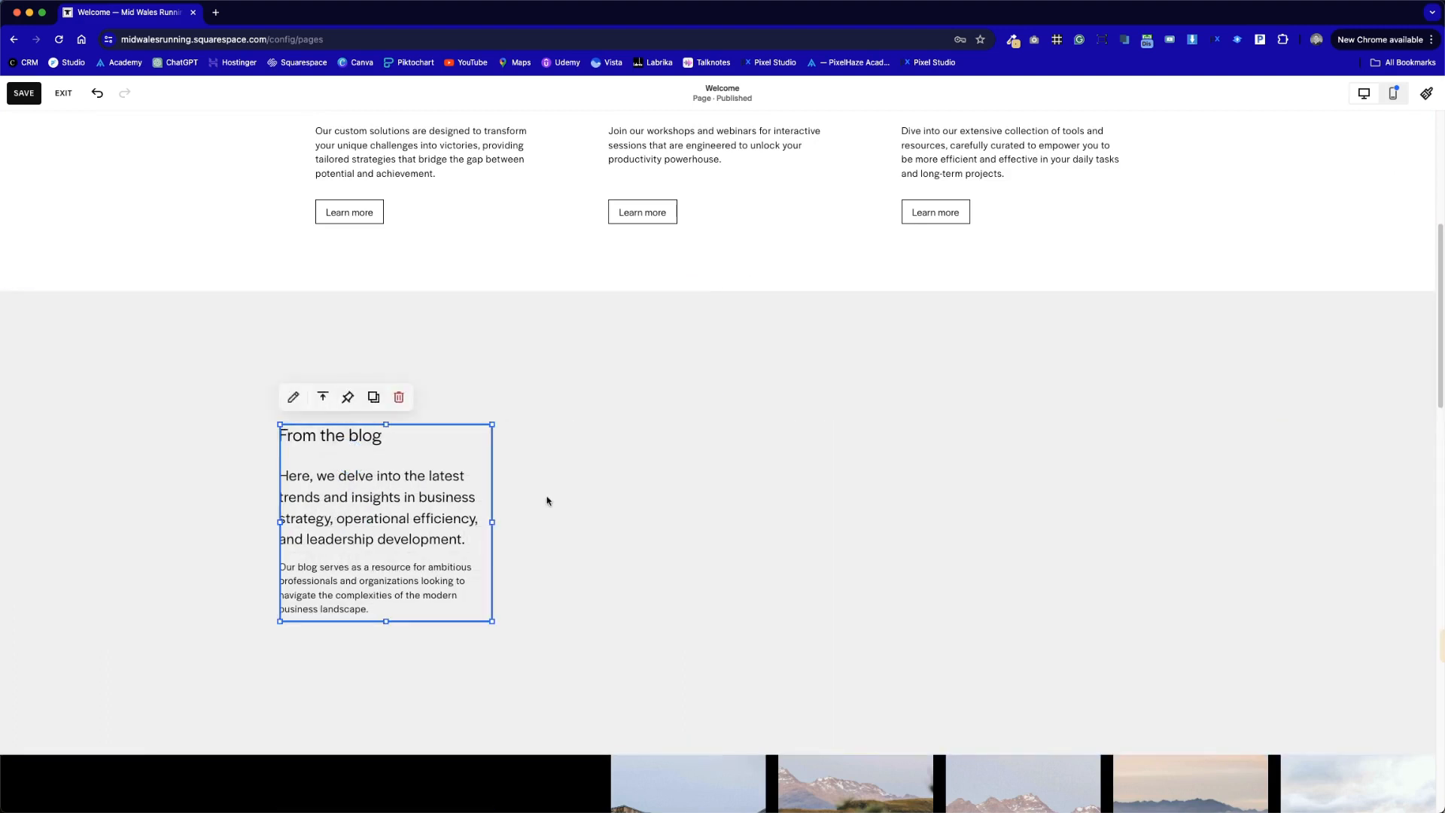
{"action": "left_click", "coordinate": [541, 499]}
{"action": "left_click", "coordinate": [1375, 328]}
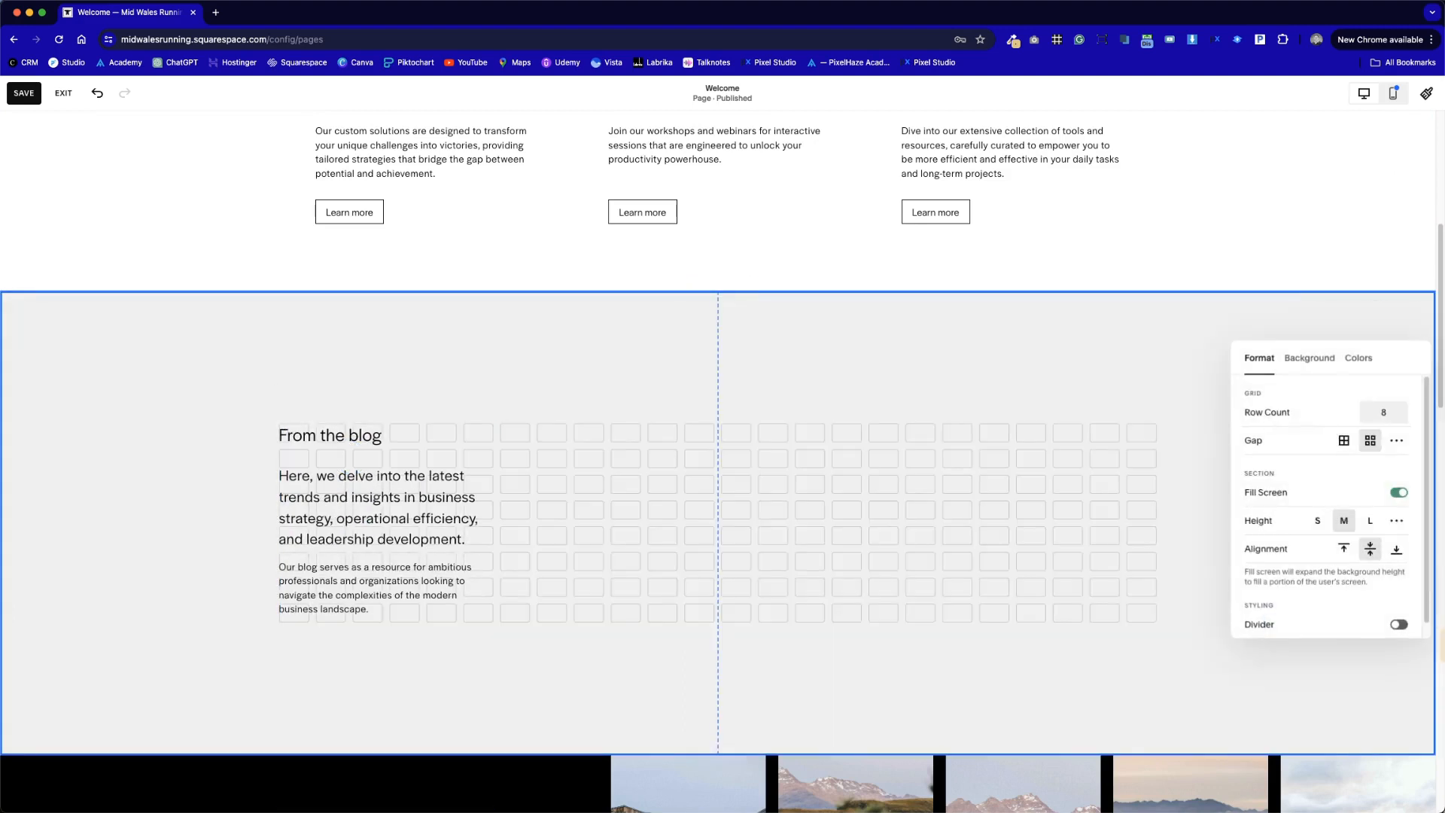
{"action": "left_click", "coordinate": [1321, 521]}
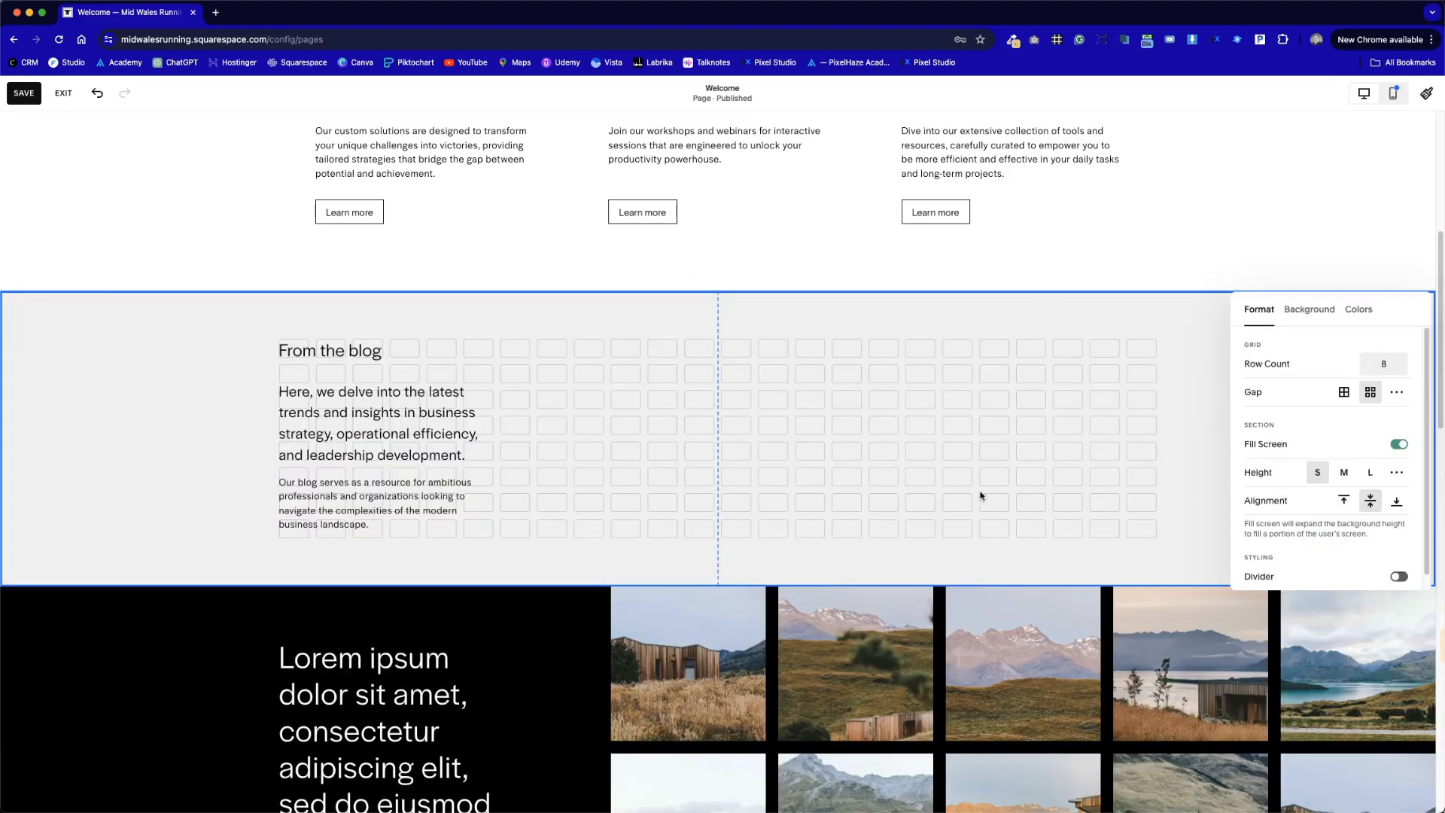
{"action": "left_click", "coordinate": [784, 473]}
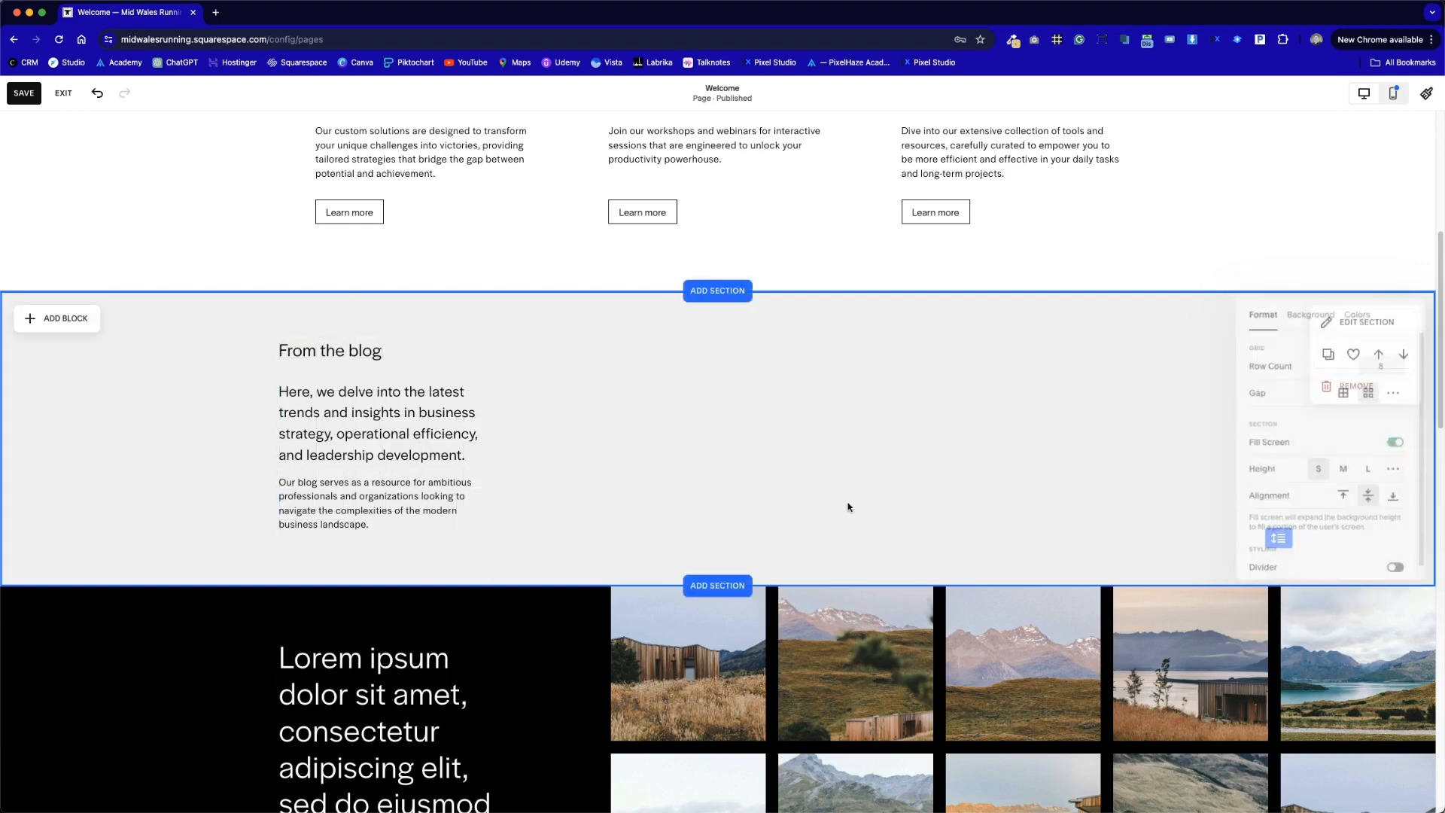
Add a Summary block beside the From the blog text, extending to the section's right edge
{"action": "left_click", "coordinate": [42, 316]}
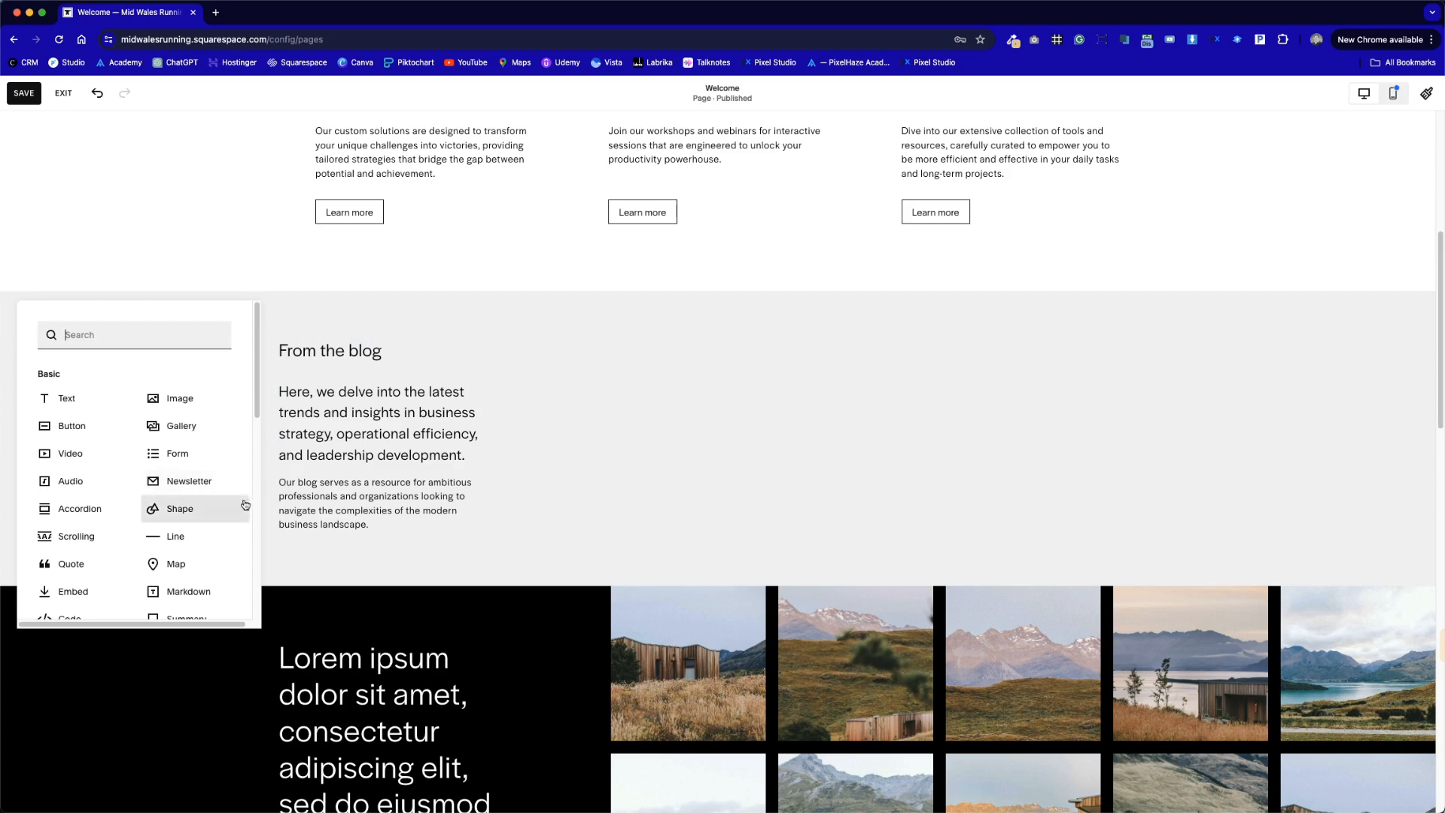
{"action": "scroll", "coordinate": [215, 494], "scroll_direction": "down", "scroll_amount": 5}
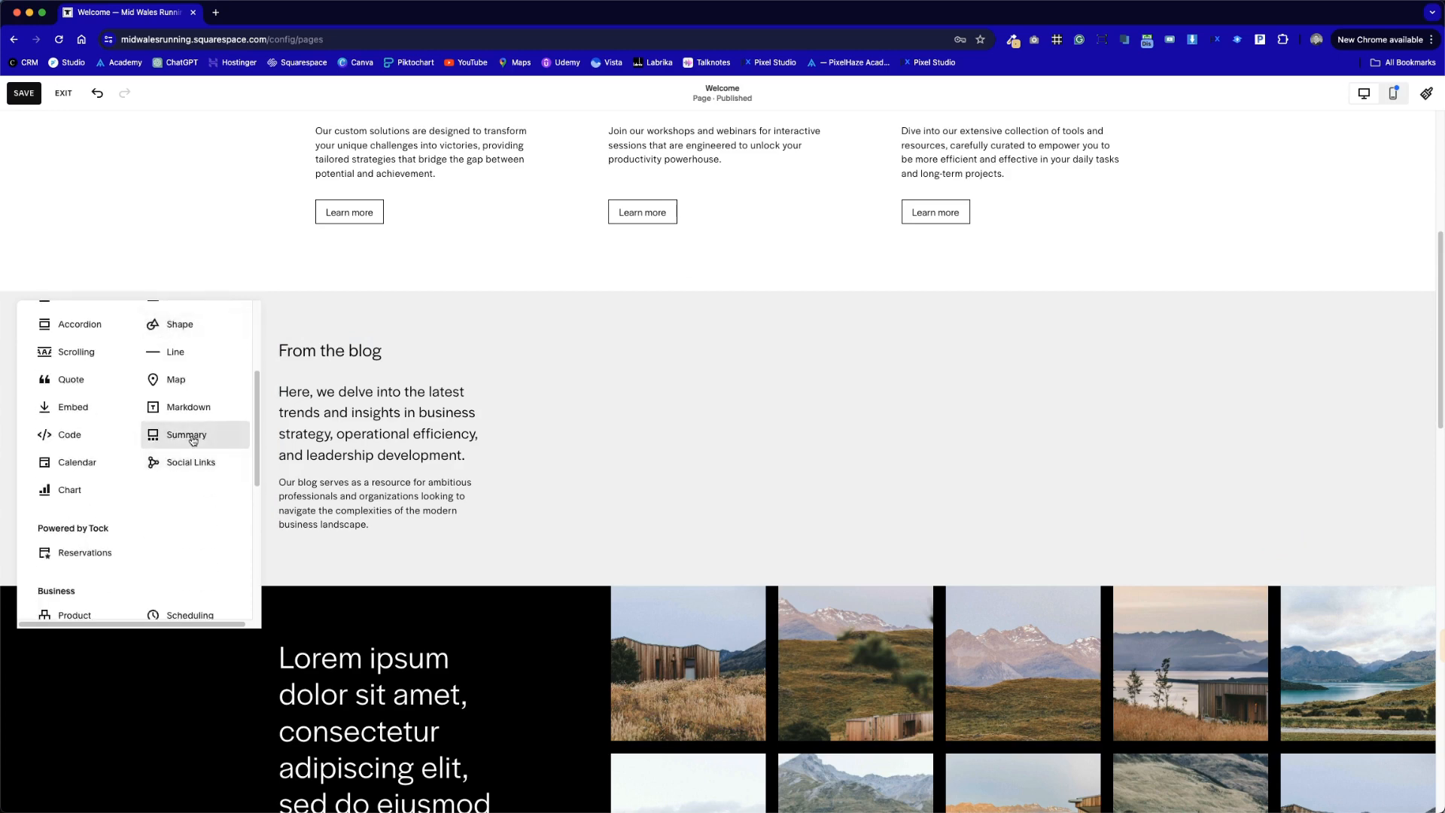
{"action": "left_click", "coordinate": [210, 440]}
{"action": "left_click_drag", "start_coordinate": [616, 509], "coordinate": [1248, 482]}
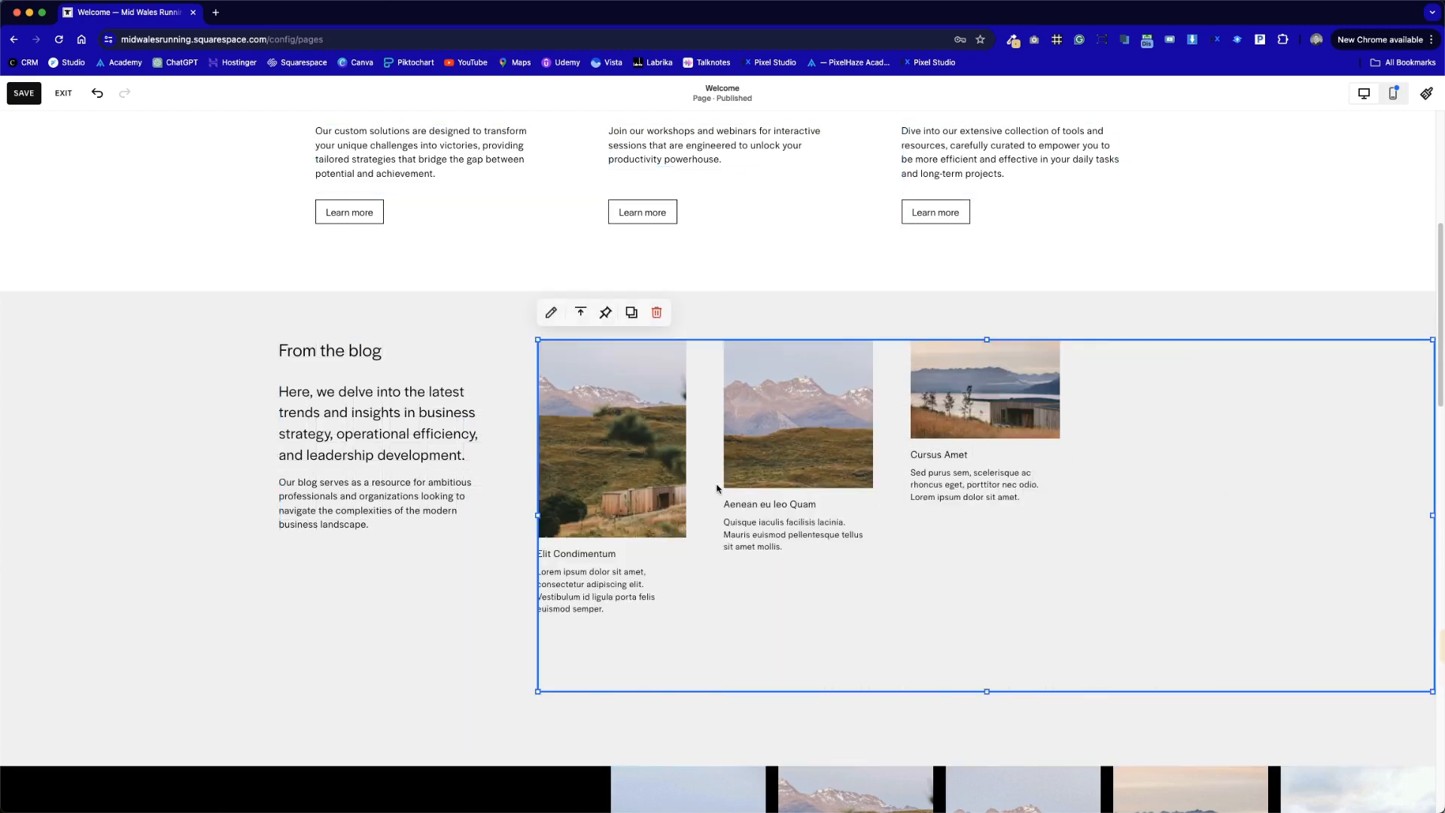
Choose the site's blog page as the Summary block's content source
{"action": "left_click", "coordinate": [787, 578]}
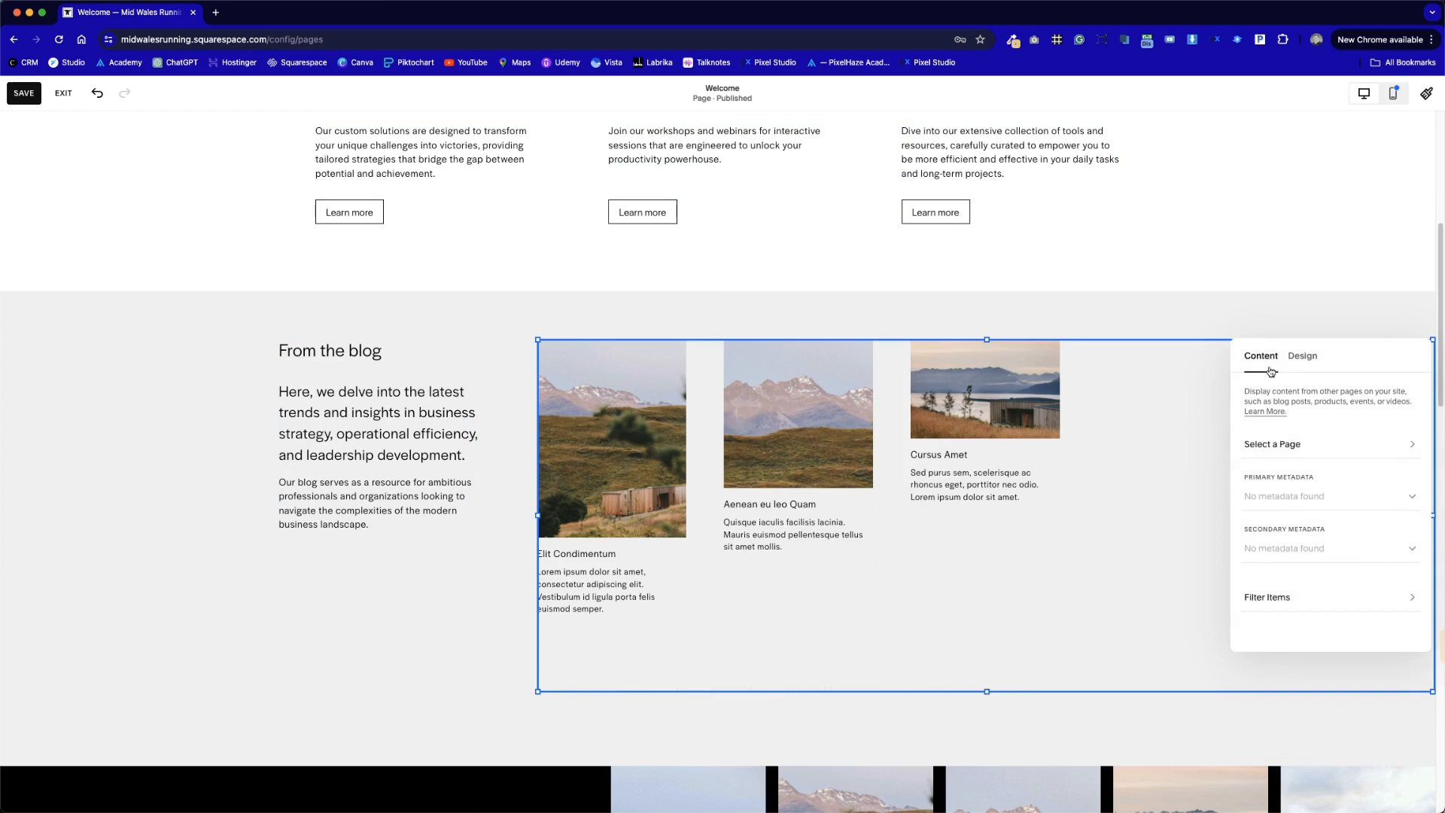
{"action": "left_click", "coordinate": [1308, 445]}
{"action": "left_click", "coordinate": [1335, 446]}
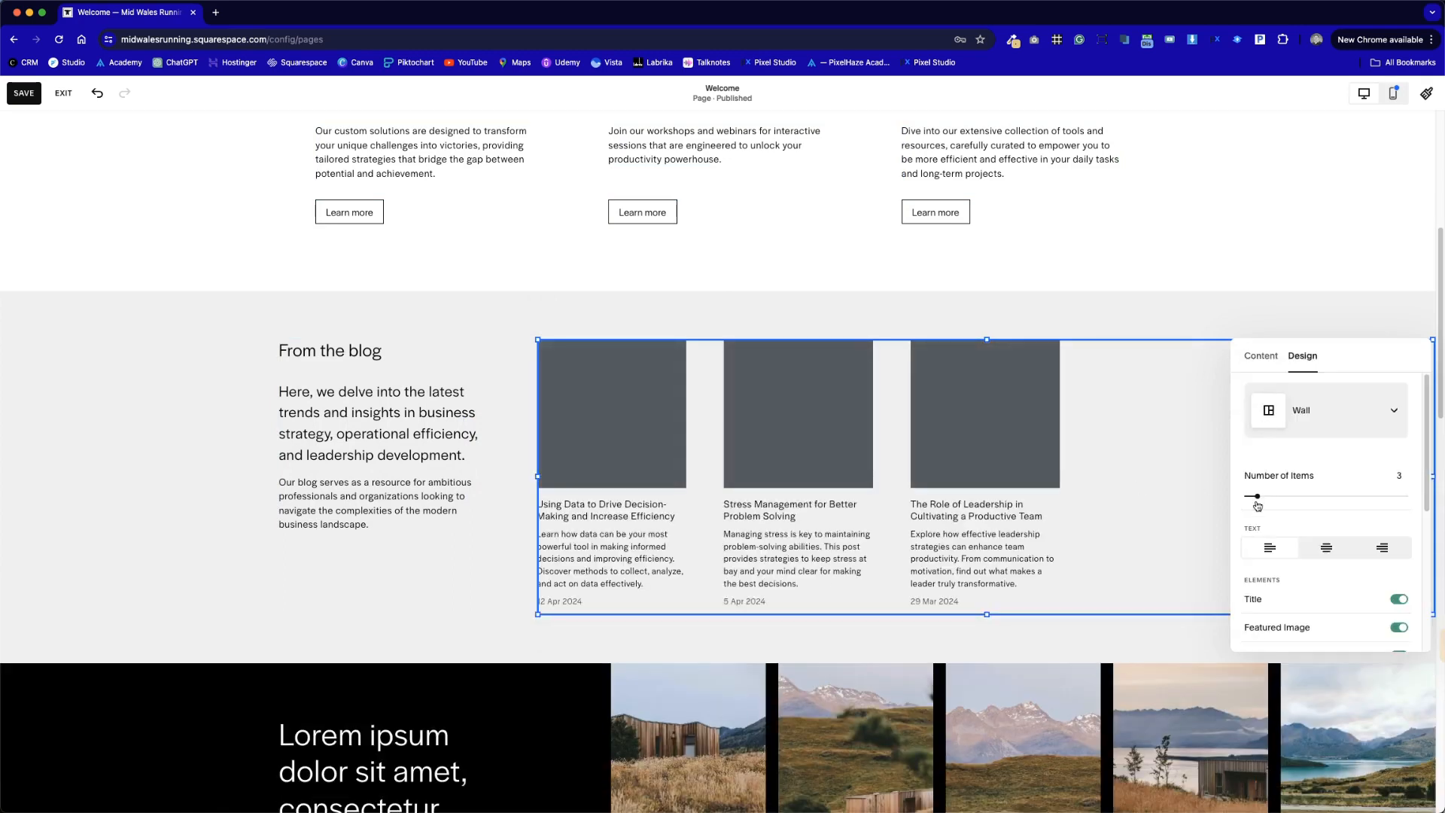
Switch the Summary block's layout to Carousel and set its number of items to 9
{"action": "mouse_move", "coordinate": [1256, 496]}
{"action": "left_mouse_down"}
{"action": "mouse_move", "coordinate": [1277, 494]}
{"action": "mouse_move", "coordinate": [1258, 495]}
{"action": "left_mouse_up"}
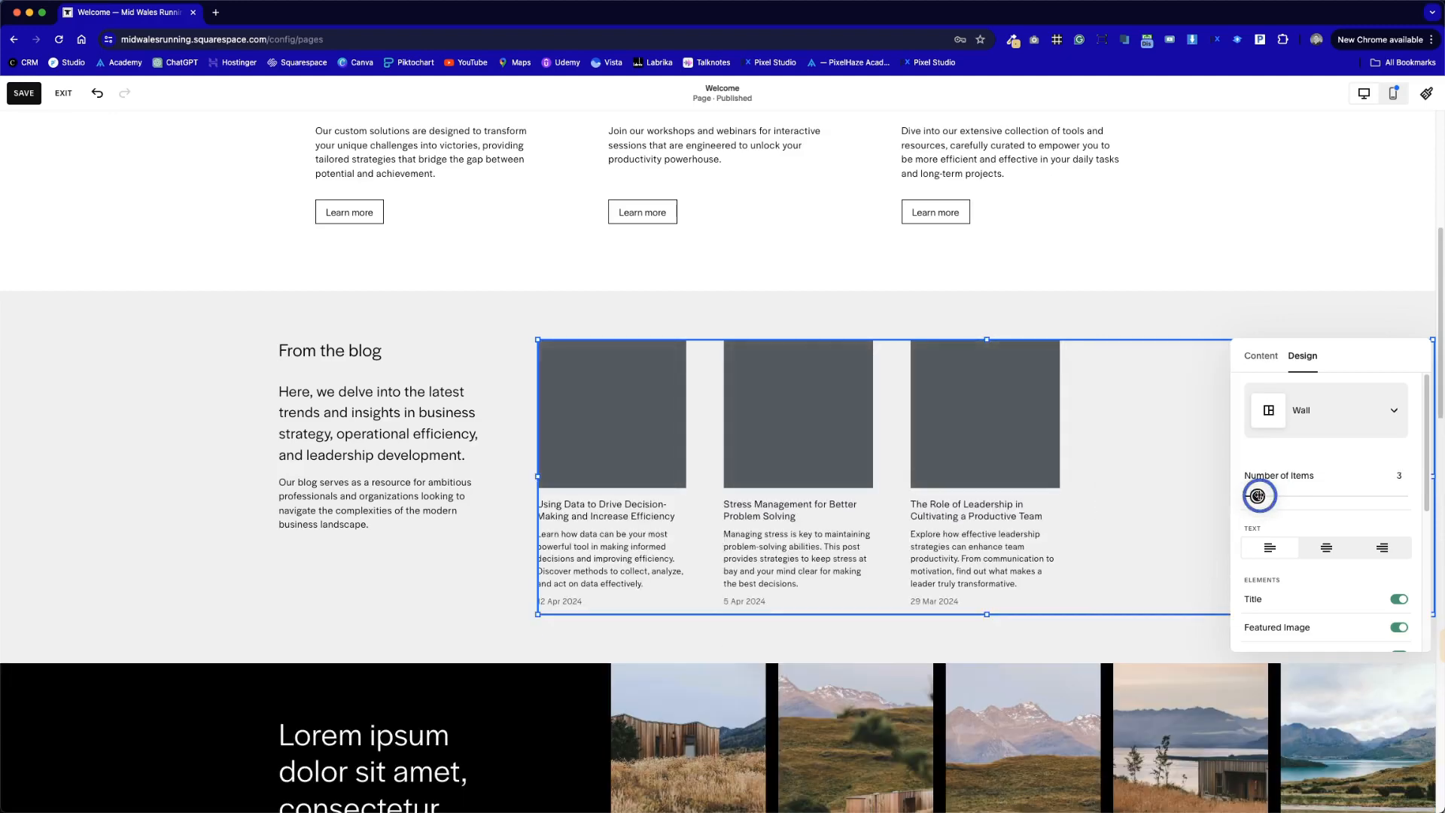
{"action": "left_click", "coordinate": [1384, 412]}
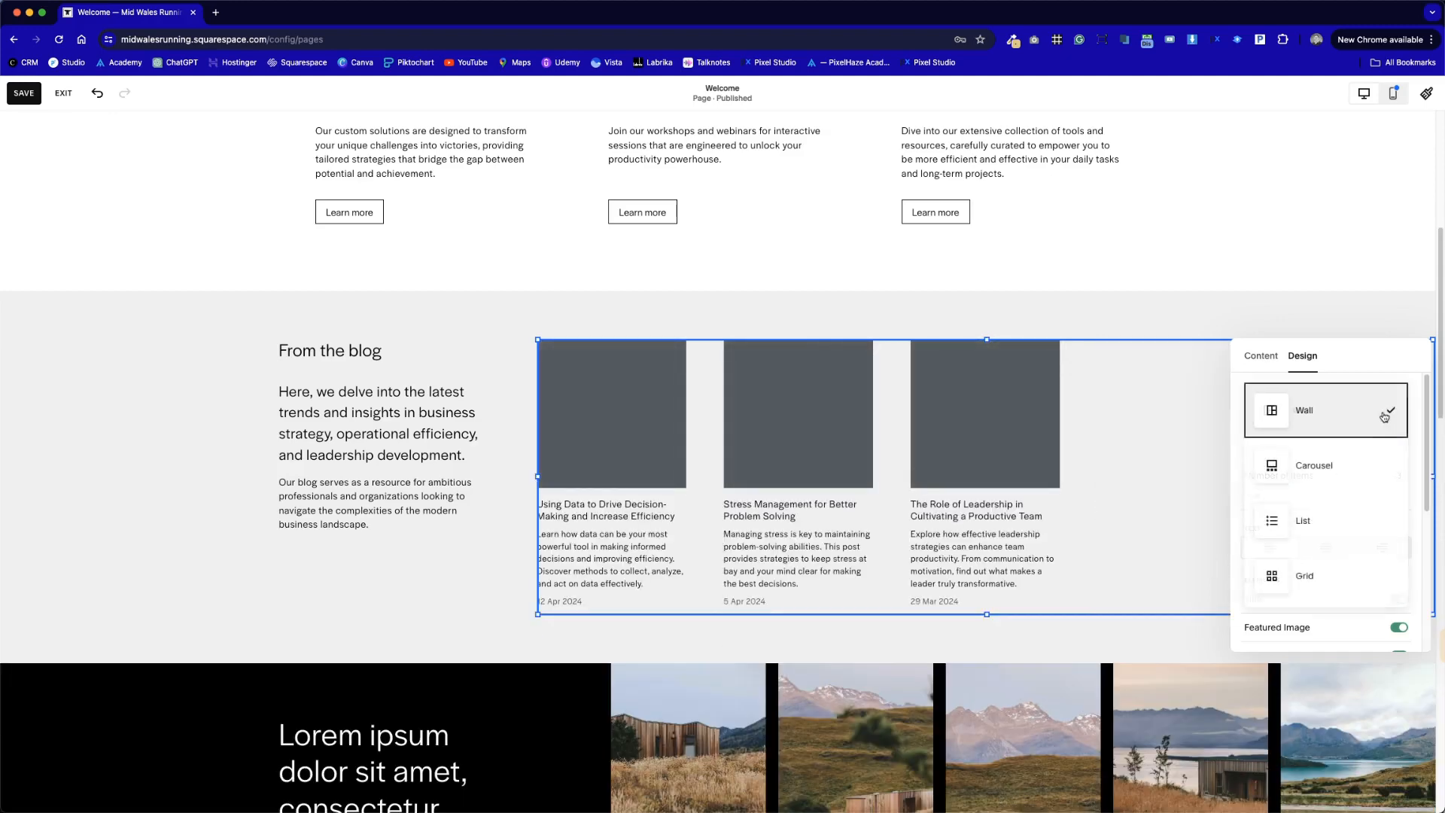
{"action": "left_click", "coordinate": [1374, 479]}
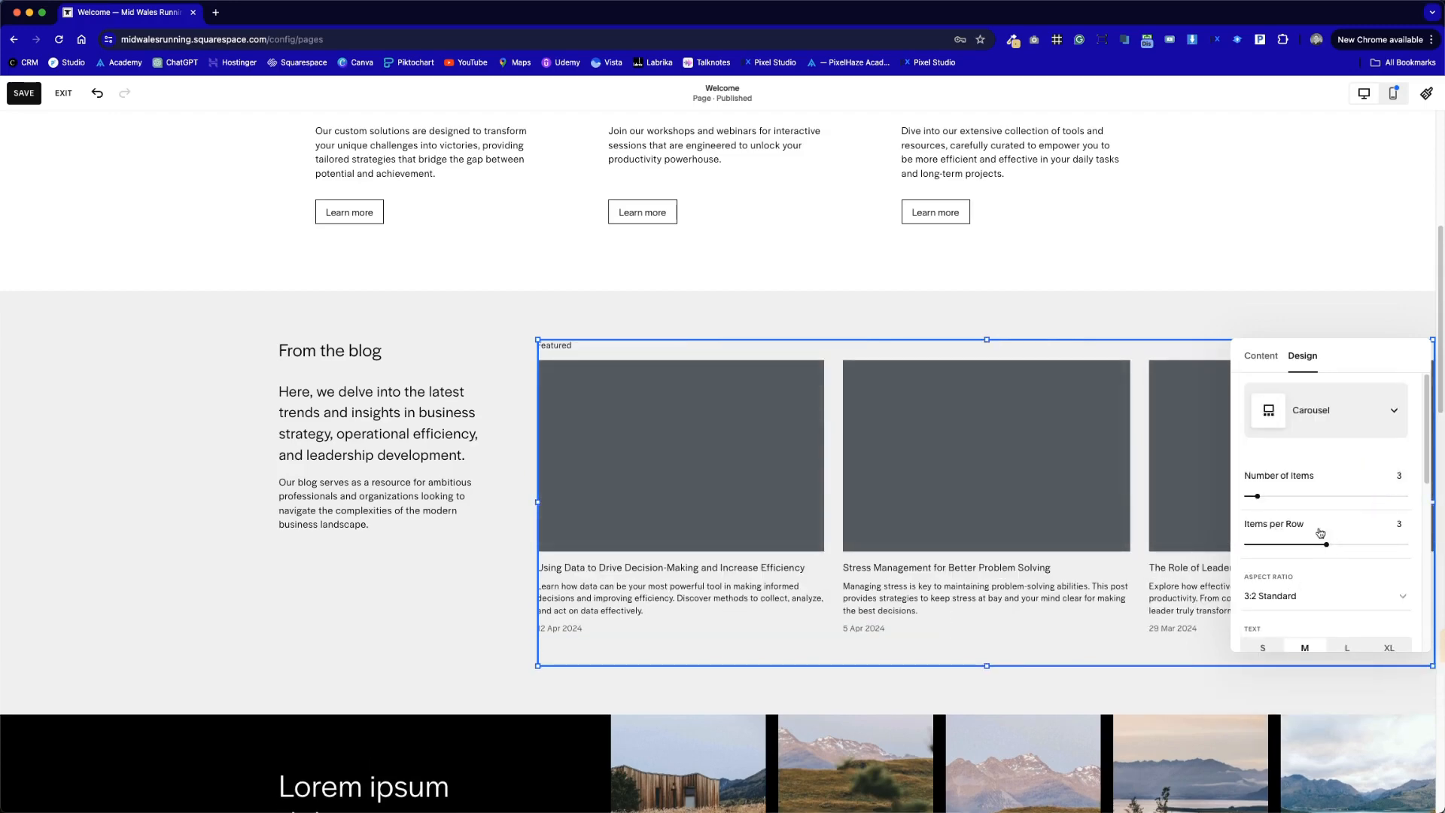
{"action": "left_click_drag", "start_coordinate": [1257, 496], "coordinate": [1293, 496]}
Set the carousel's image aspect ratio to 4:3 Four-Three and its text size to L
{"action": "scroll", "coordinate": [1354, 571], "scroll_direction": "down", "scroll_amount": 1}
{"action": "left_click", "coordinate": [1340, 572]}
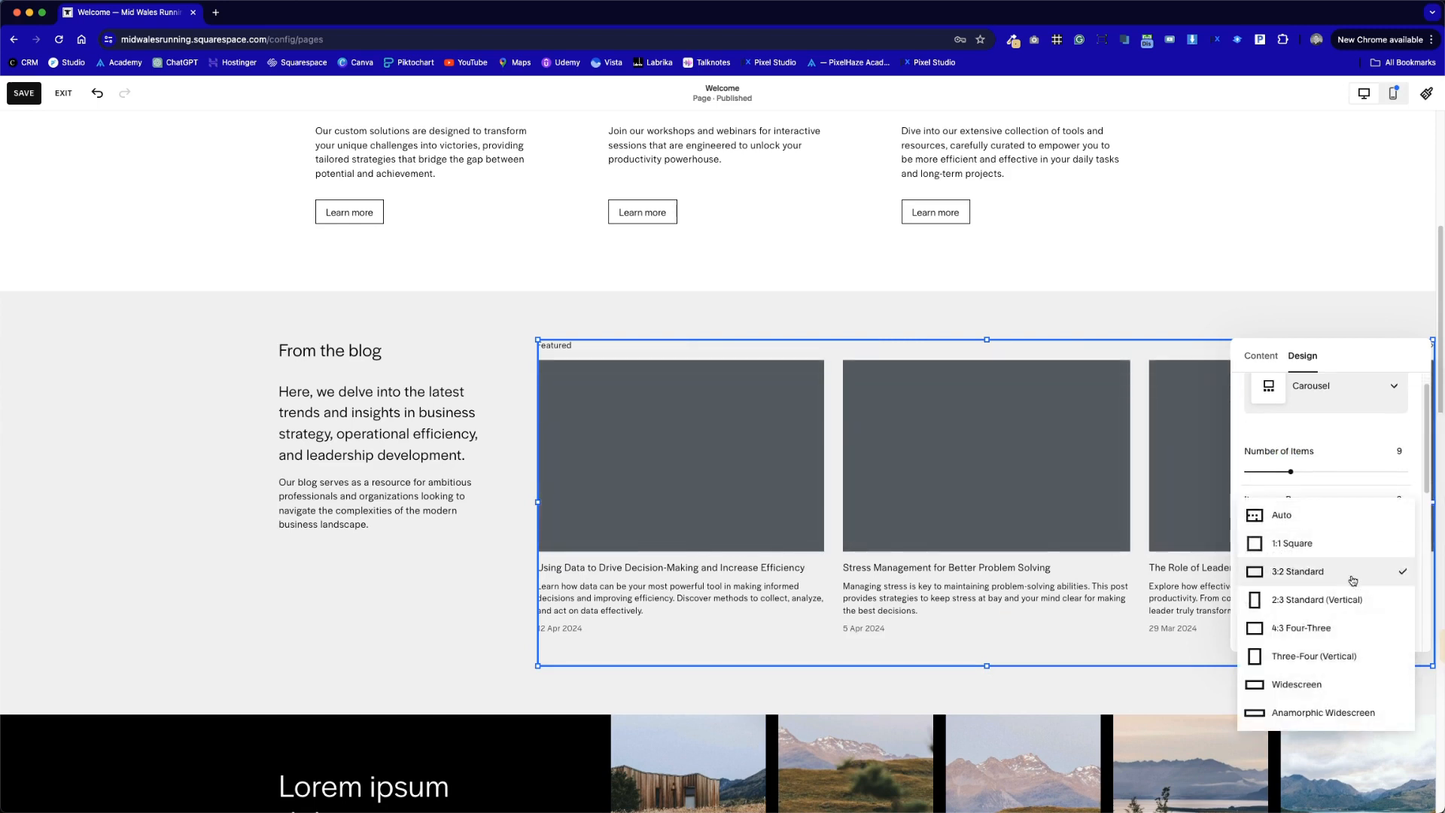
{"action": "left_click", "coordinate": [1286, 454]}
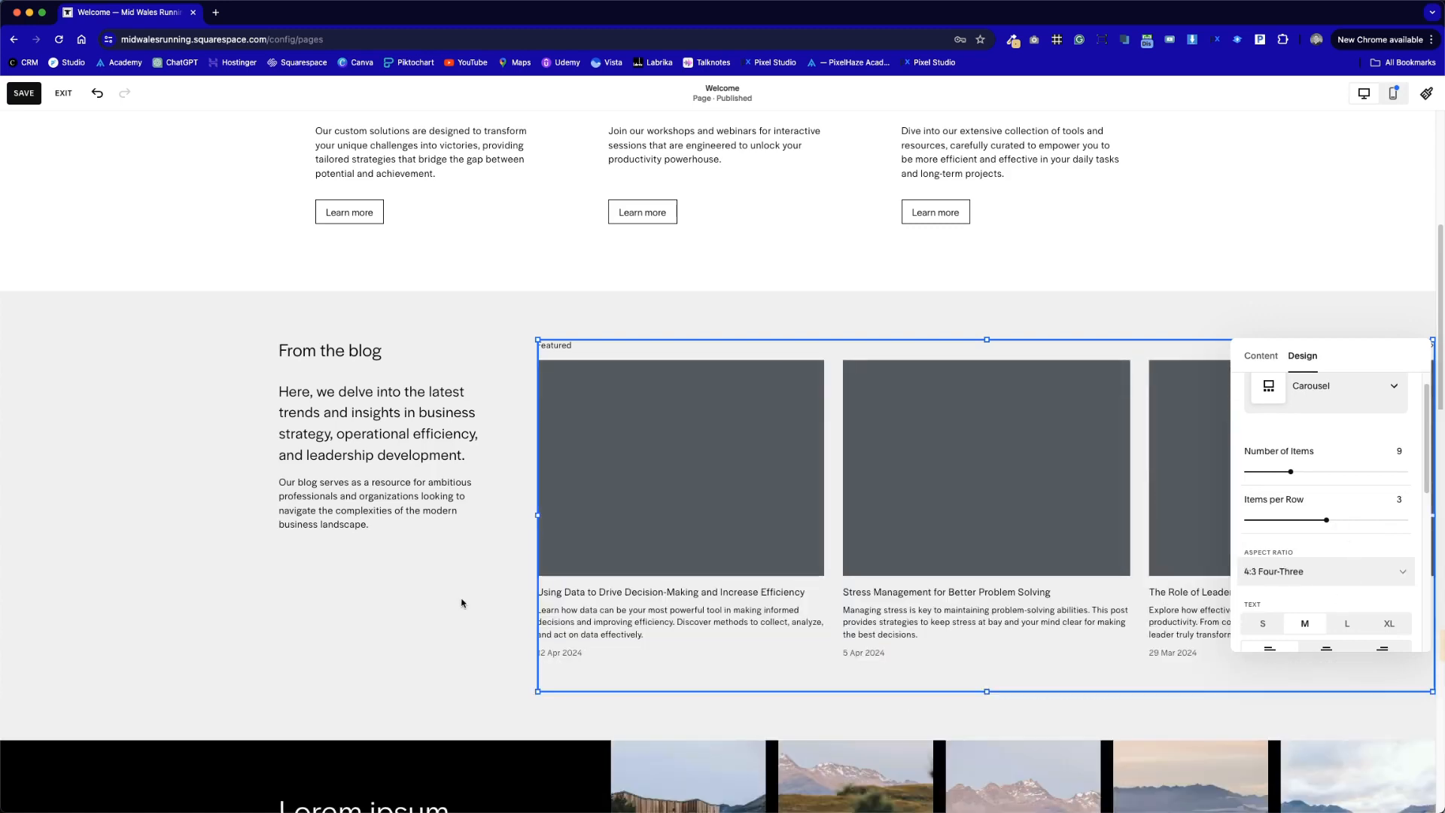
{"action": "scroll", "coordinate": [1302, 600], "scroll_direction": "down", "scroll_amount": 2}
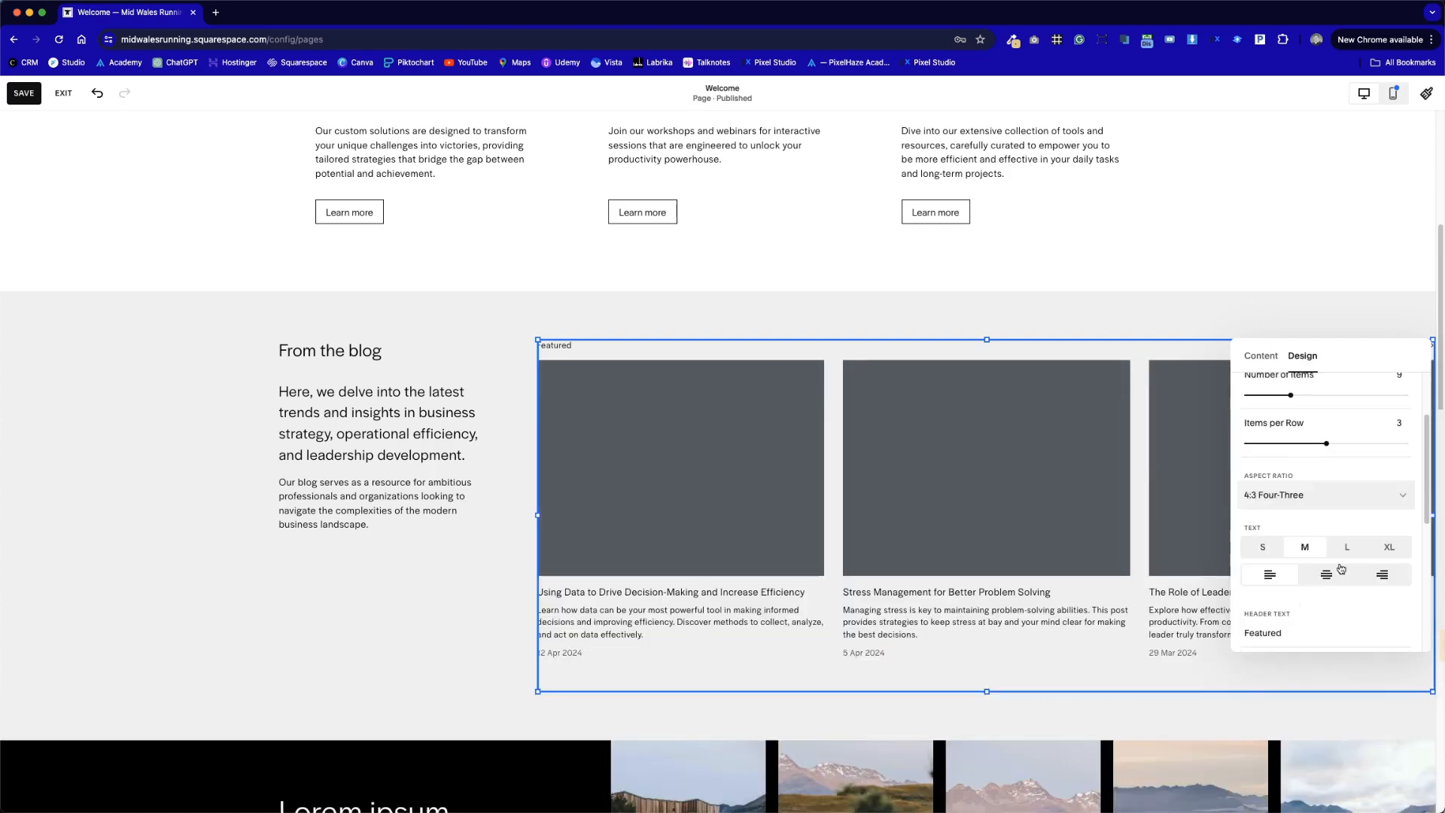
{"action": "left_click", "coordinate": [1347, 547]}
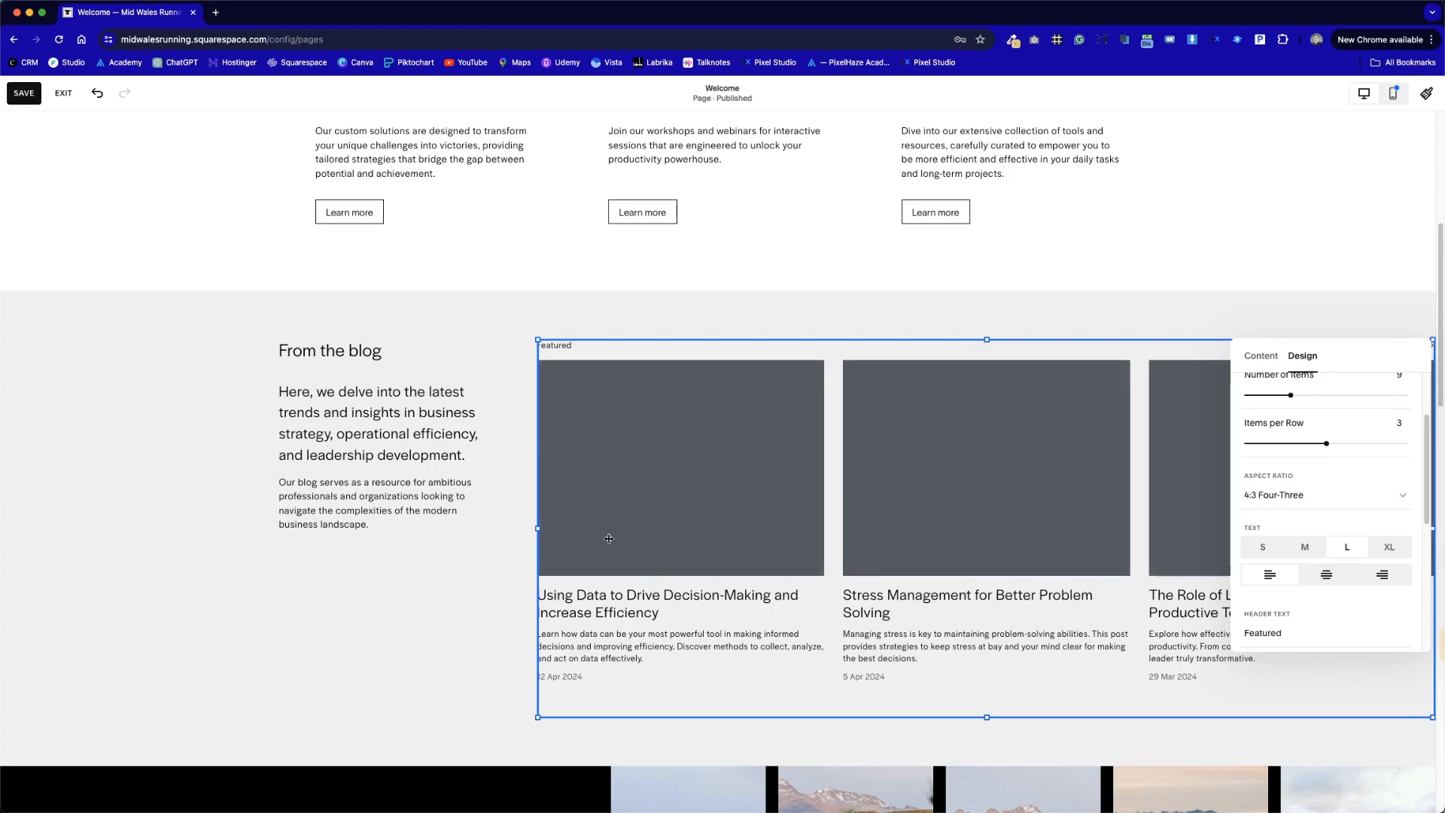
{"action": "left_click", "coordinate": [276, 664]}
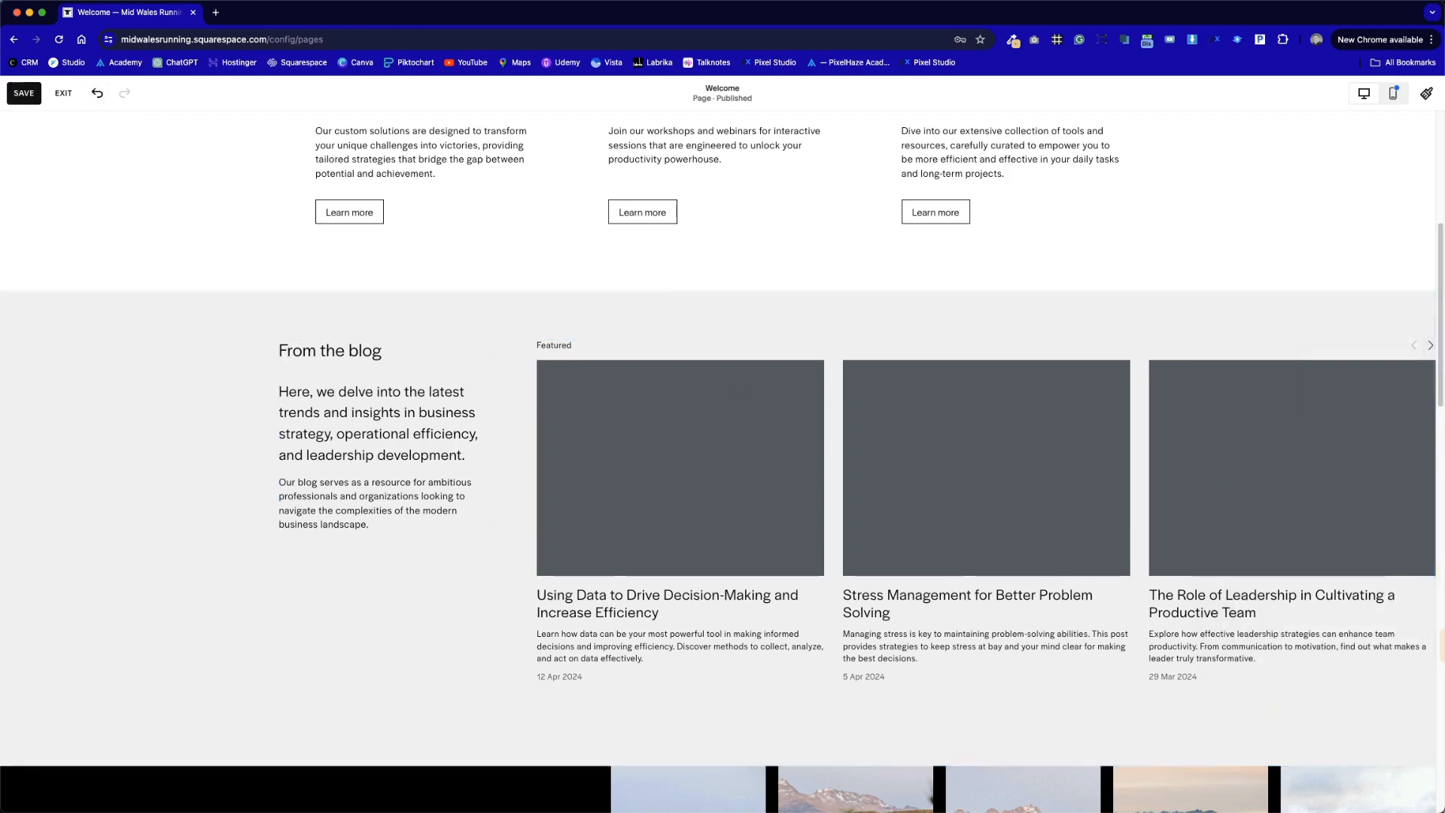
Try the From the blog section with Fill Screen turned off, and turn it back on
{"action": "left_click", "coordinate": [1387, 321]}
{"action": "left_click_drag", "start_coordinate": [1402, 366], "coordinate": [901, 307]}
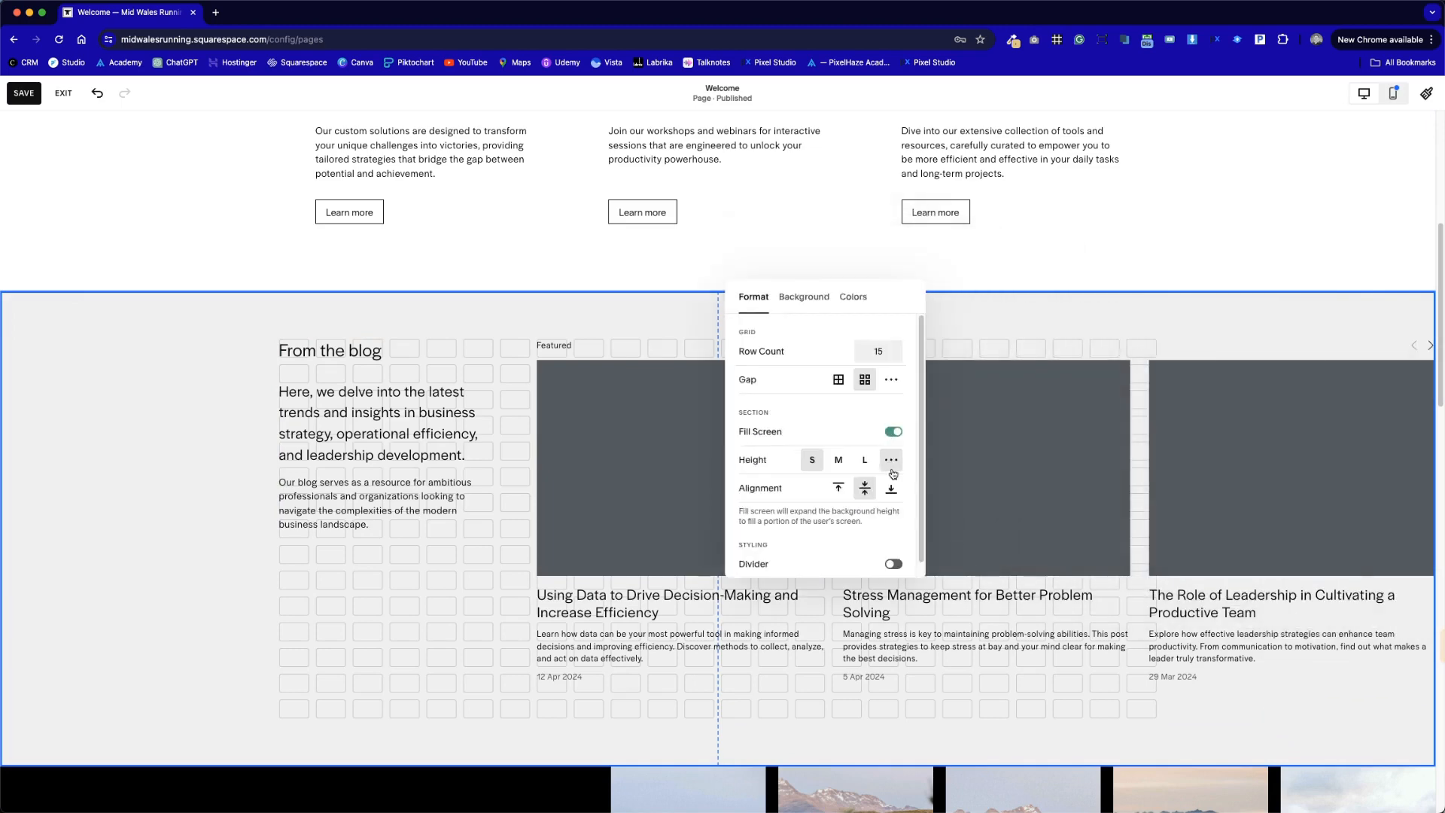
{"action": "left_click", "coordinate": [895, 432]}
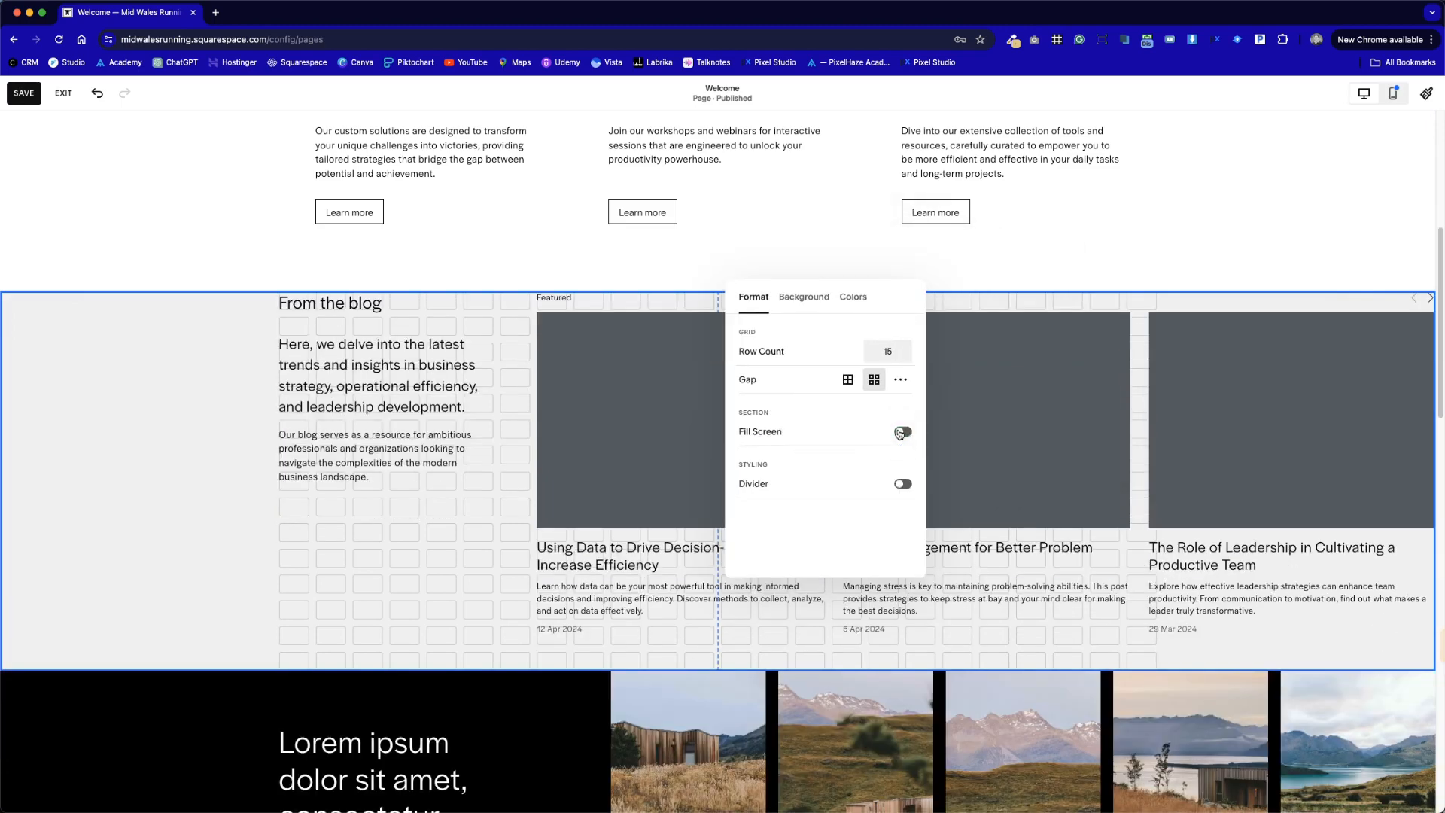
{"action": "left_click", "coordinate": [903, 432]}
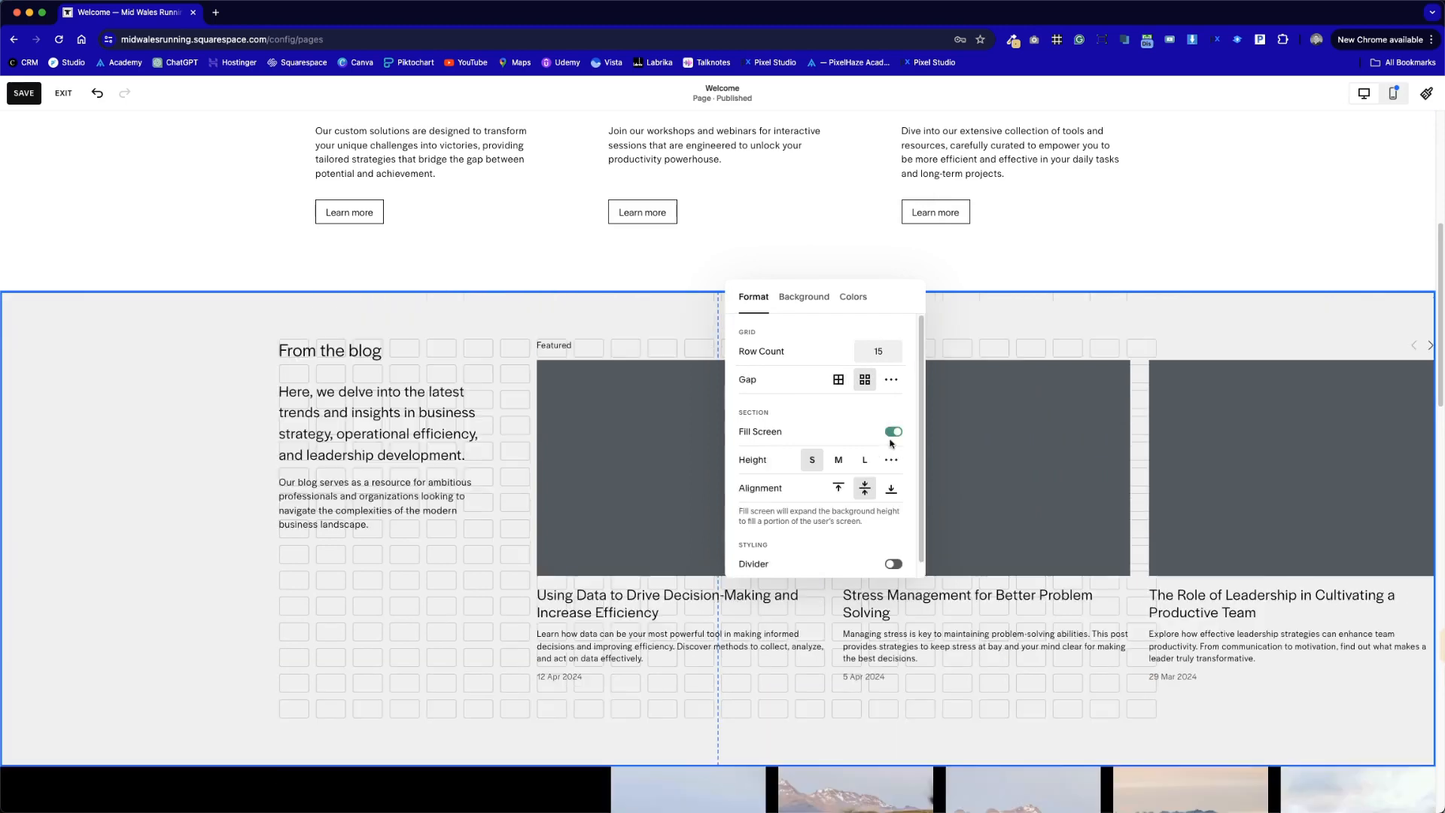
Look through the From the blog section's background and color theme settings
{"action": "left_click", "coordinate": [817, 301]}
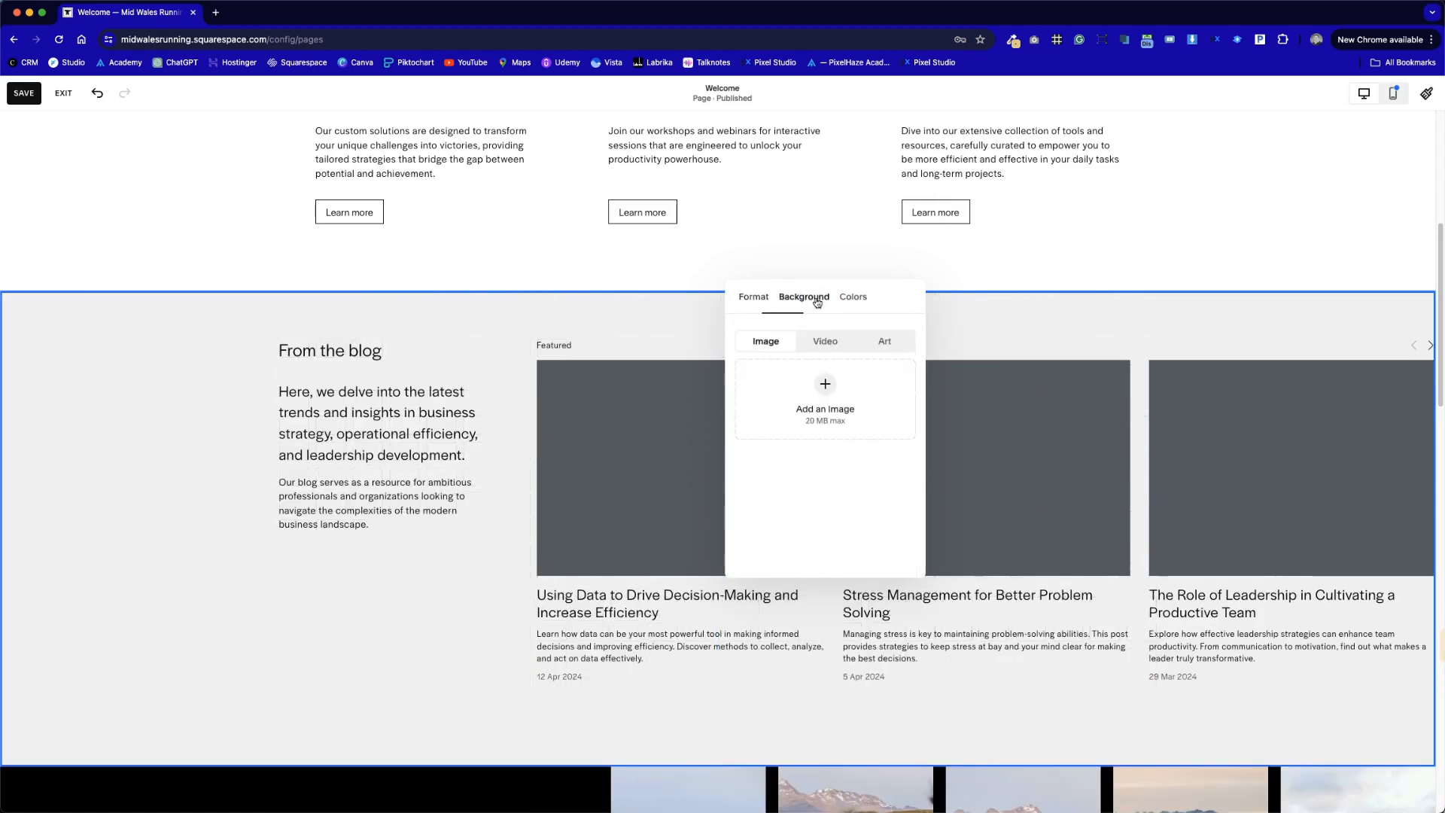
{"action": "left_click", "coordinate": [862, 301]}
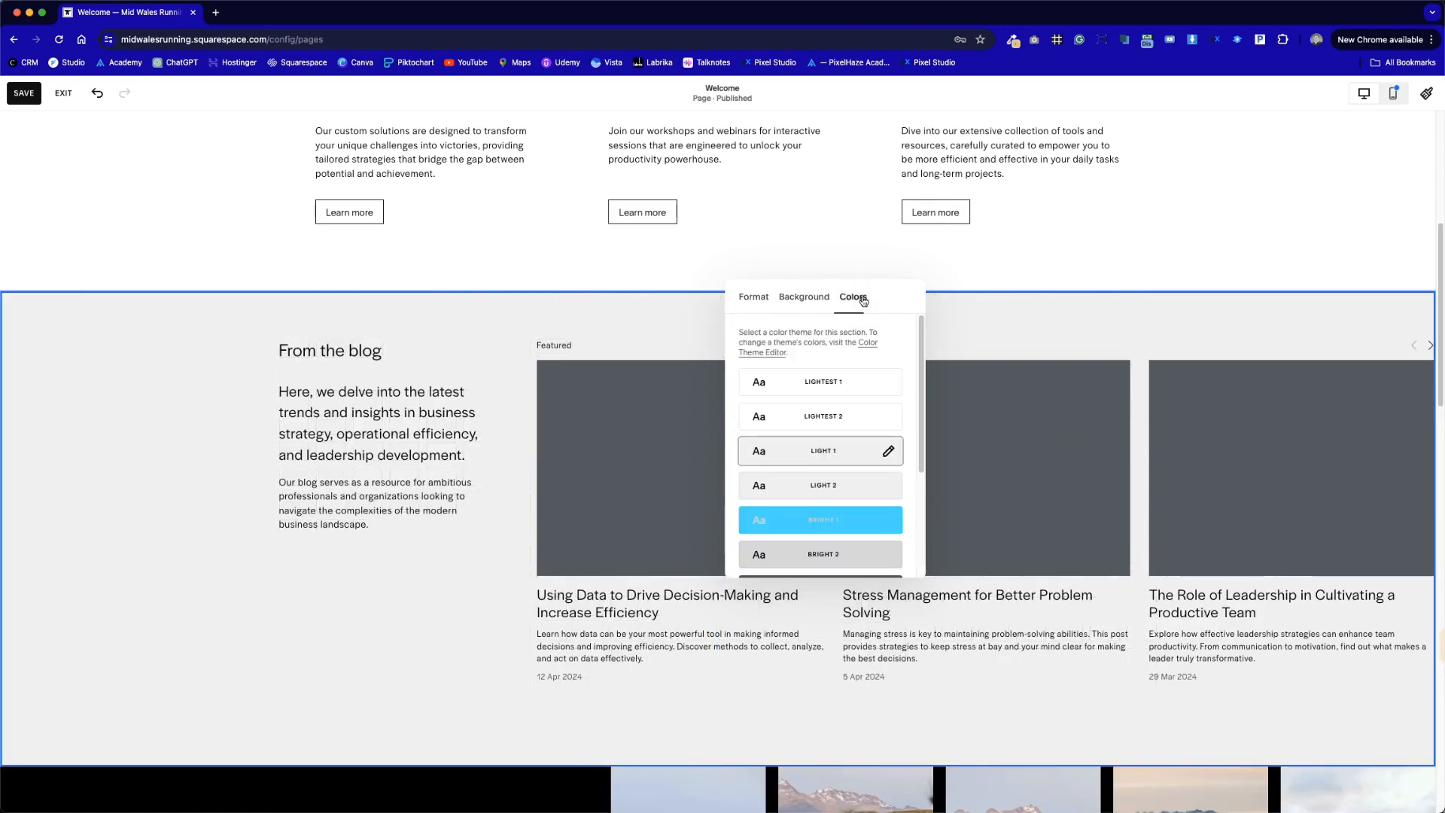
{"action": "left_click", "coordinate": [758, 299]}
{"action": "left_click", "coordinate": [1207, 472]}
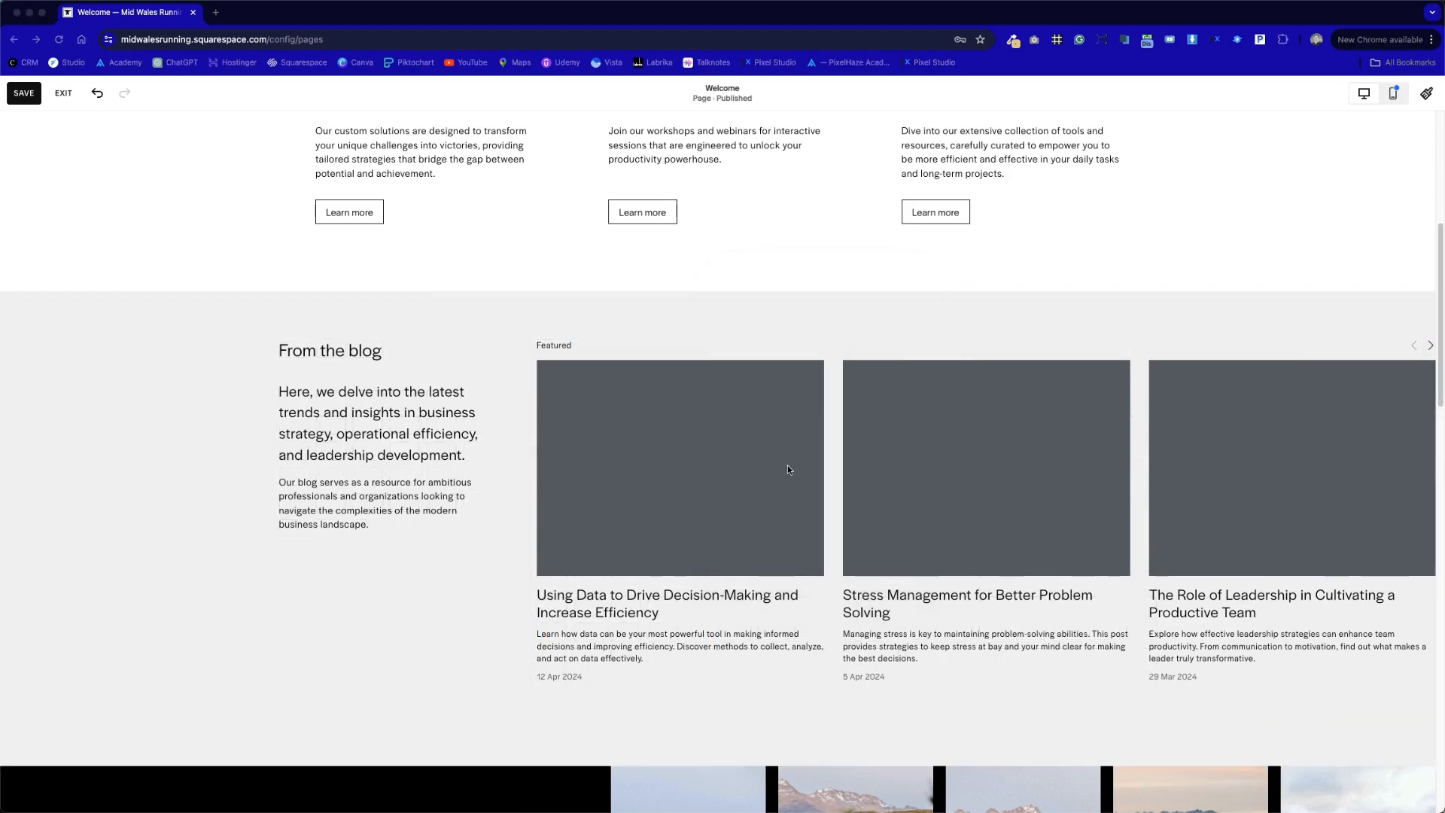
Try stretching the From the blog text block to the section's left edge, and bring it back to its original width
{"action": "scroll", "coordinate": [787, 470], "scroll_direction": "down", "scroll_amount": 4}
{"action": "scroll", "coordinate": [613, 512], "scroll_direction": "down", "scroll_amount": 12}
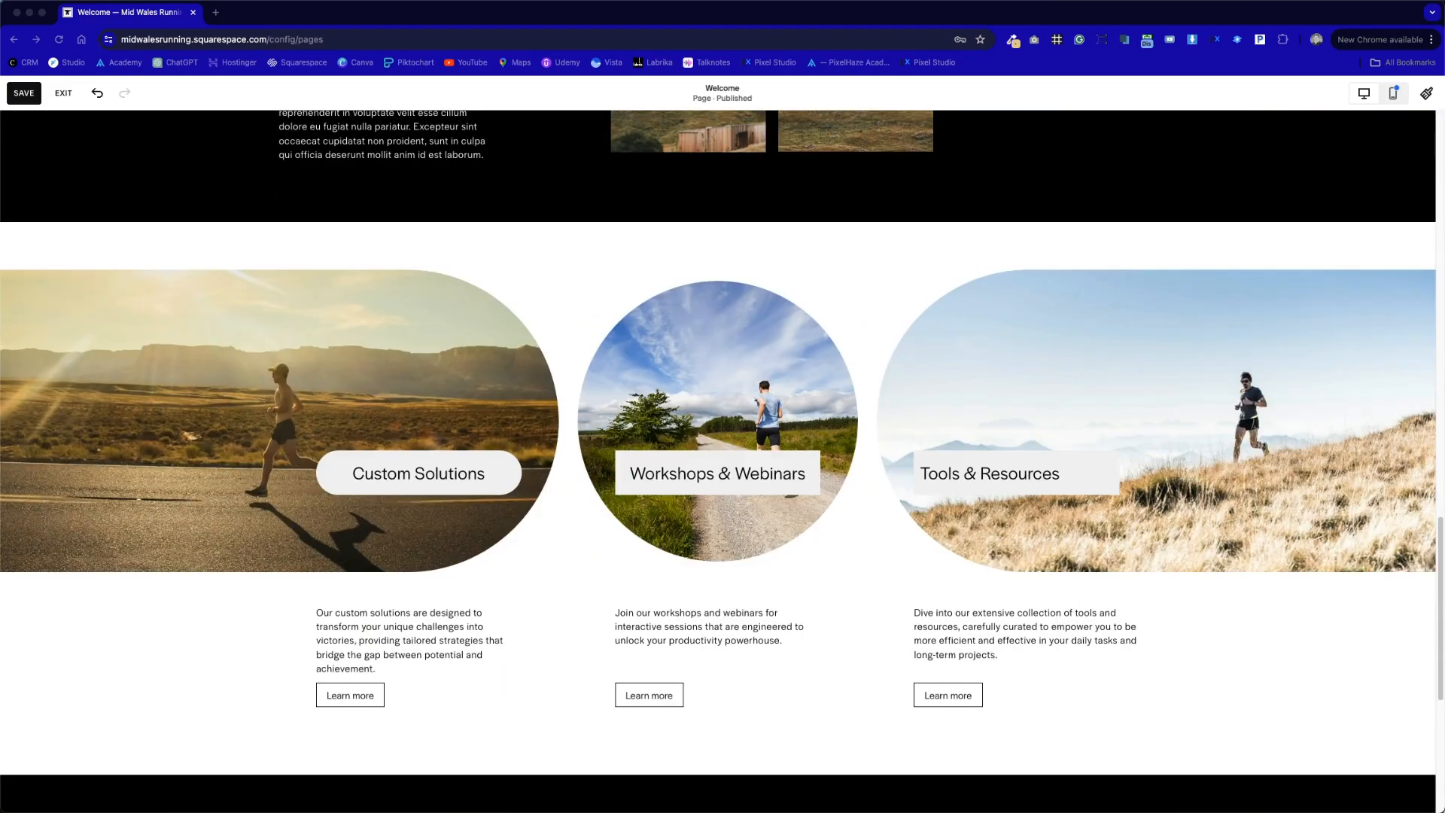
{"action": "scroll", "coordinate": [1120, 420], "scroll_direction": "up", "scroll_amount": 12}
{"action": "scroll", "coordinate": [1121, 423], "scroll_direction": "up", "scroll_amount": 2}
{"action": "scroll", "coordinate": [1120, 426], "scroll_direction": "down", "scroll_amount": 3}
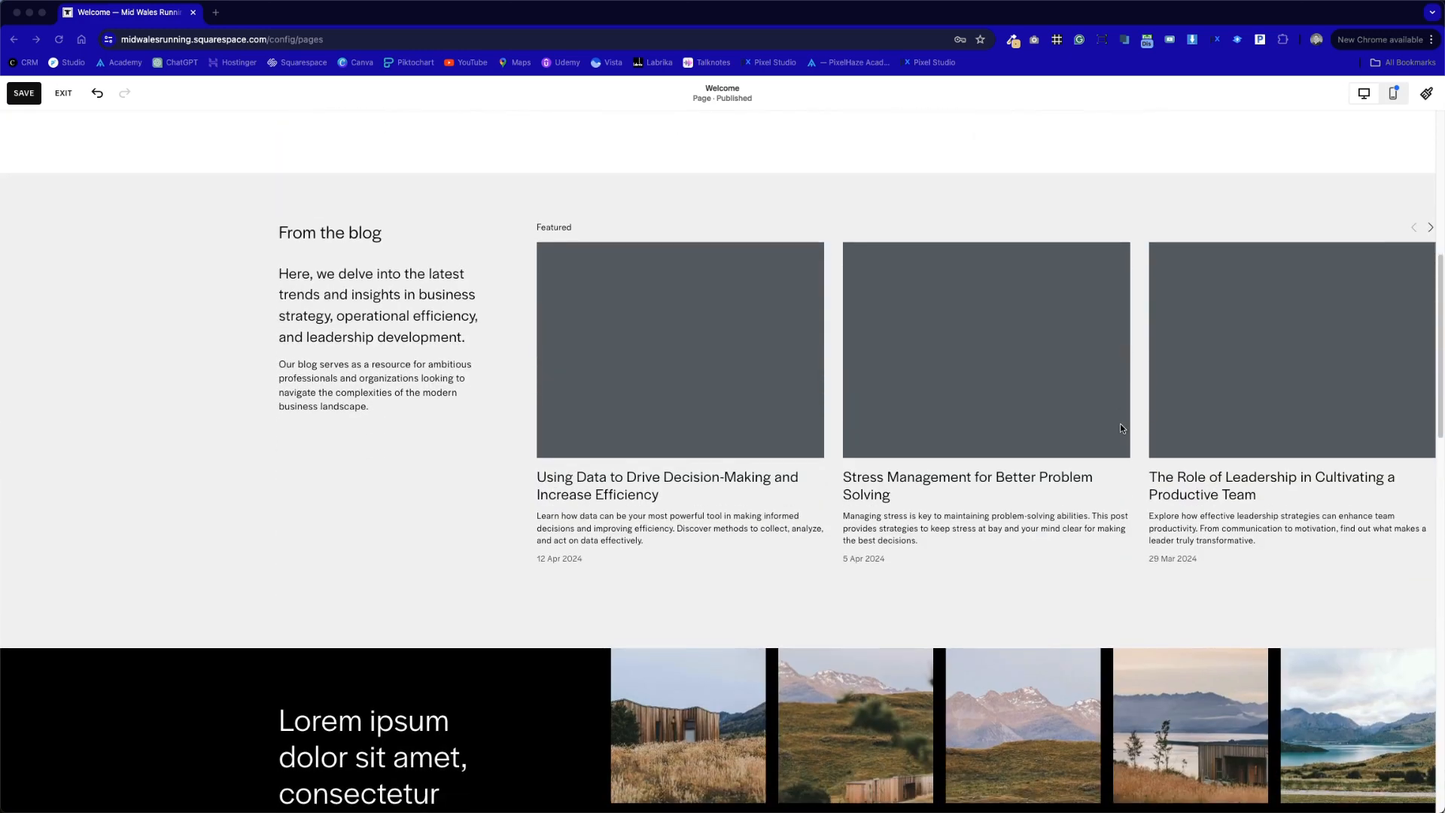
{"action": "left_click", "coordinate": [316, 277]}
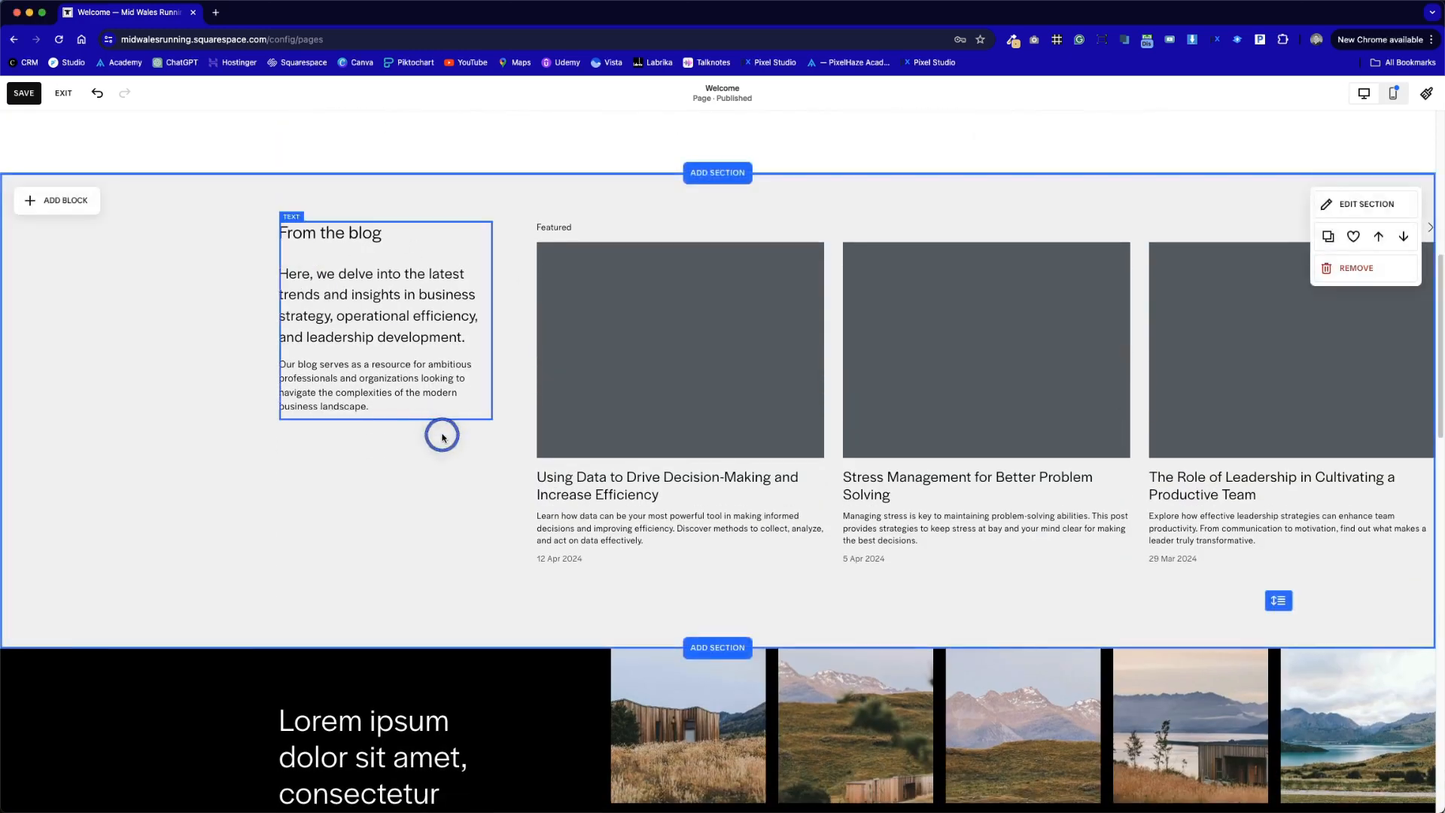
{"action": "left_click_drag", "start_coordinate": [280, 319], "coordinate": [7, 316]}
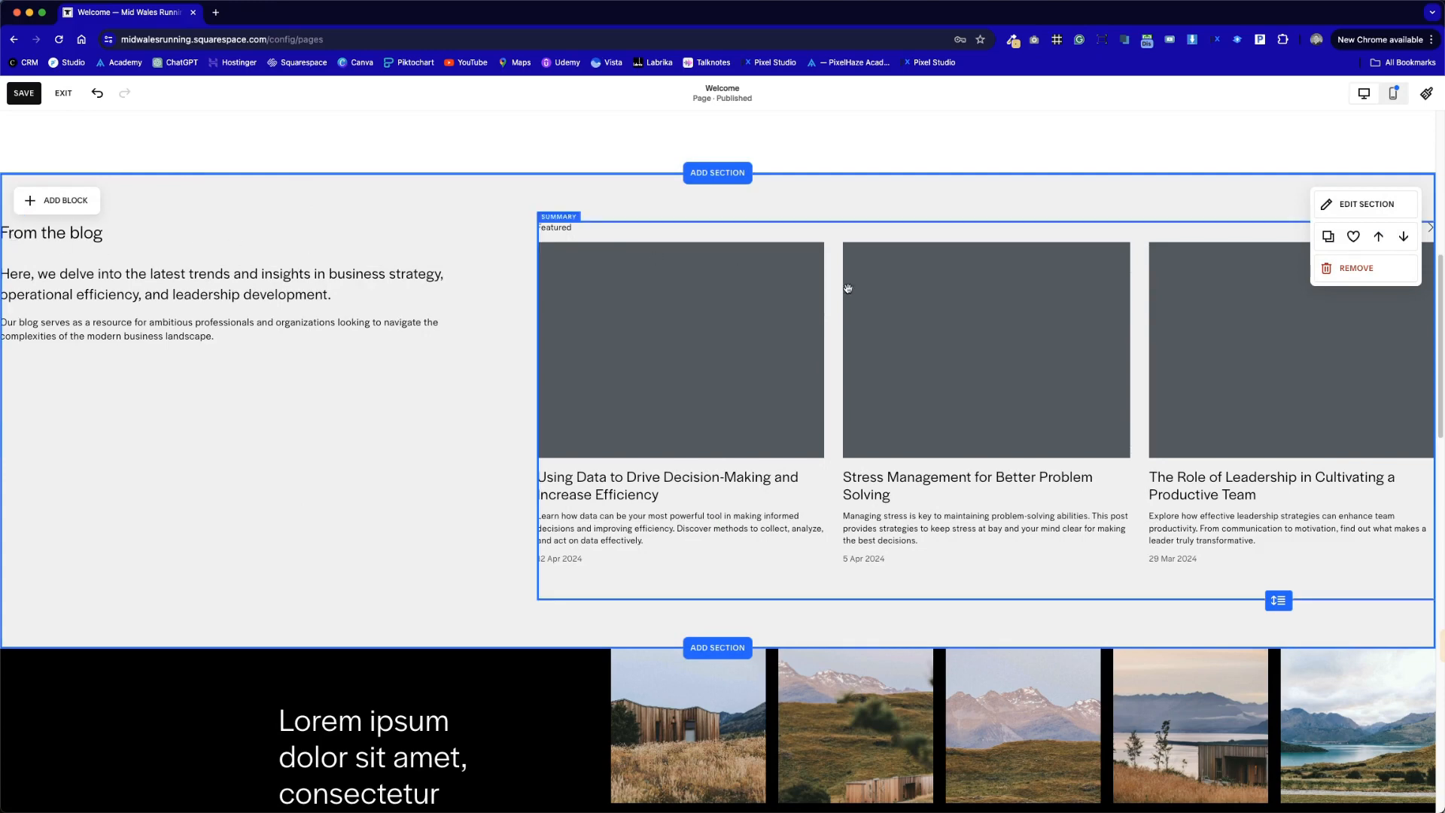
{"action": "left_click_drag", "start_coordinate": [3, 323], "coordinate": [285, 340]}
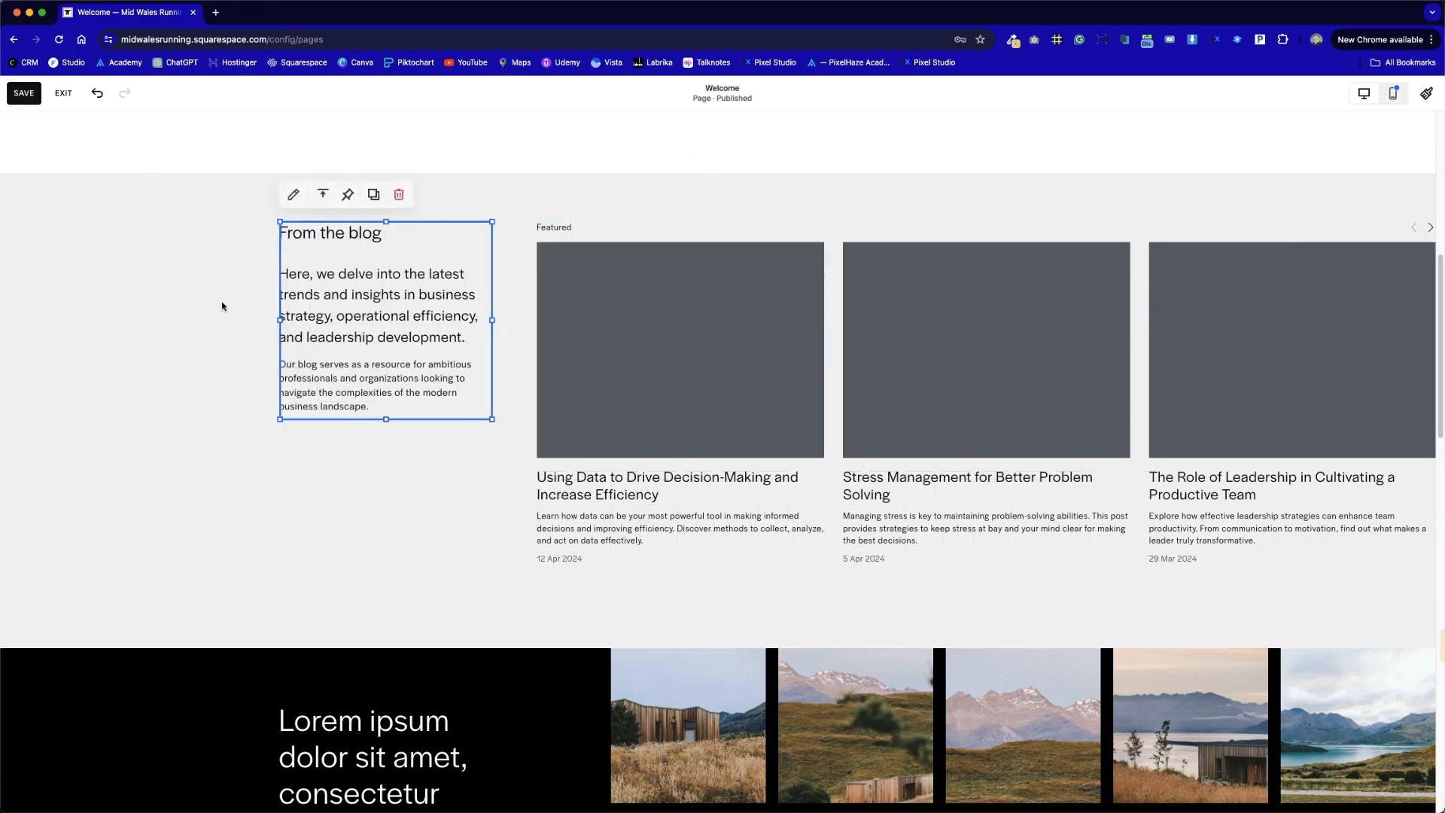
{"action": "left_click", "coordinate": [378, 510]}
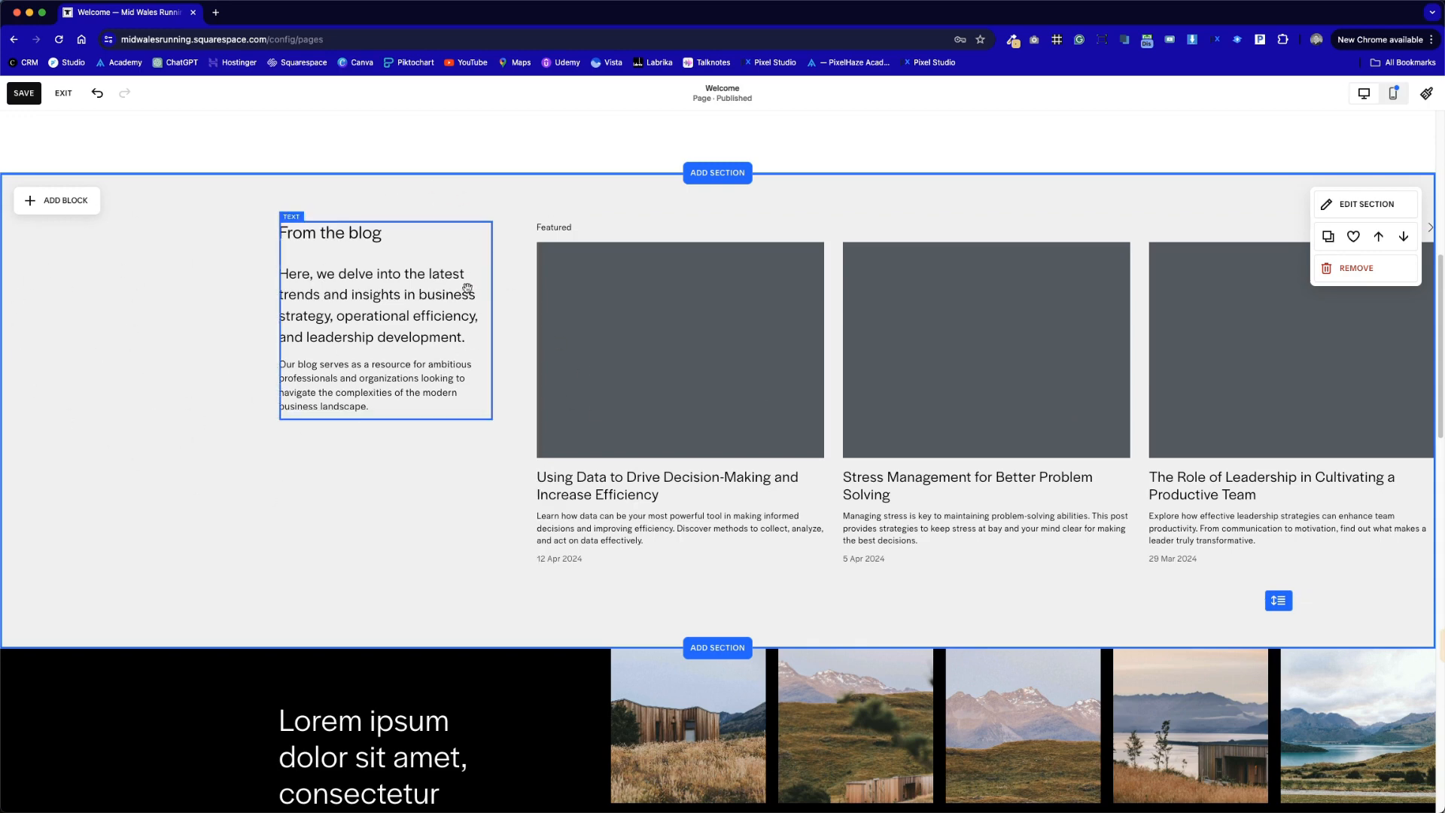
Compare the text alignment of the black gallery section with that of the blog and signpost sections
{"action": "scroll", "coordinate": [451, 339], "scroll_direction": "down", "scroll_amount": 7}
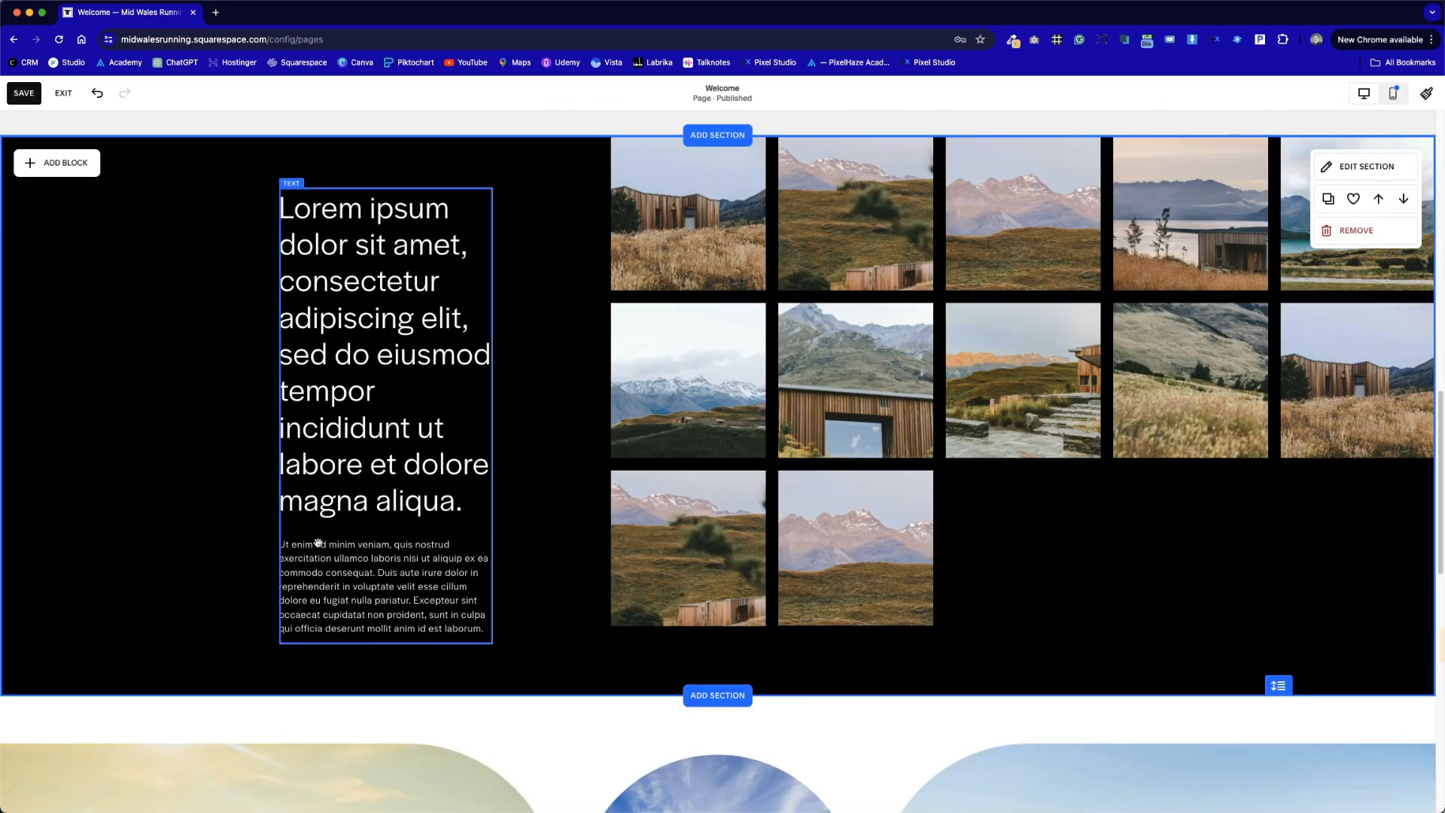
{"action": "scroll", "coordinate": [318, 541], "scroll_direction": "up", "scroll_amount": 10}
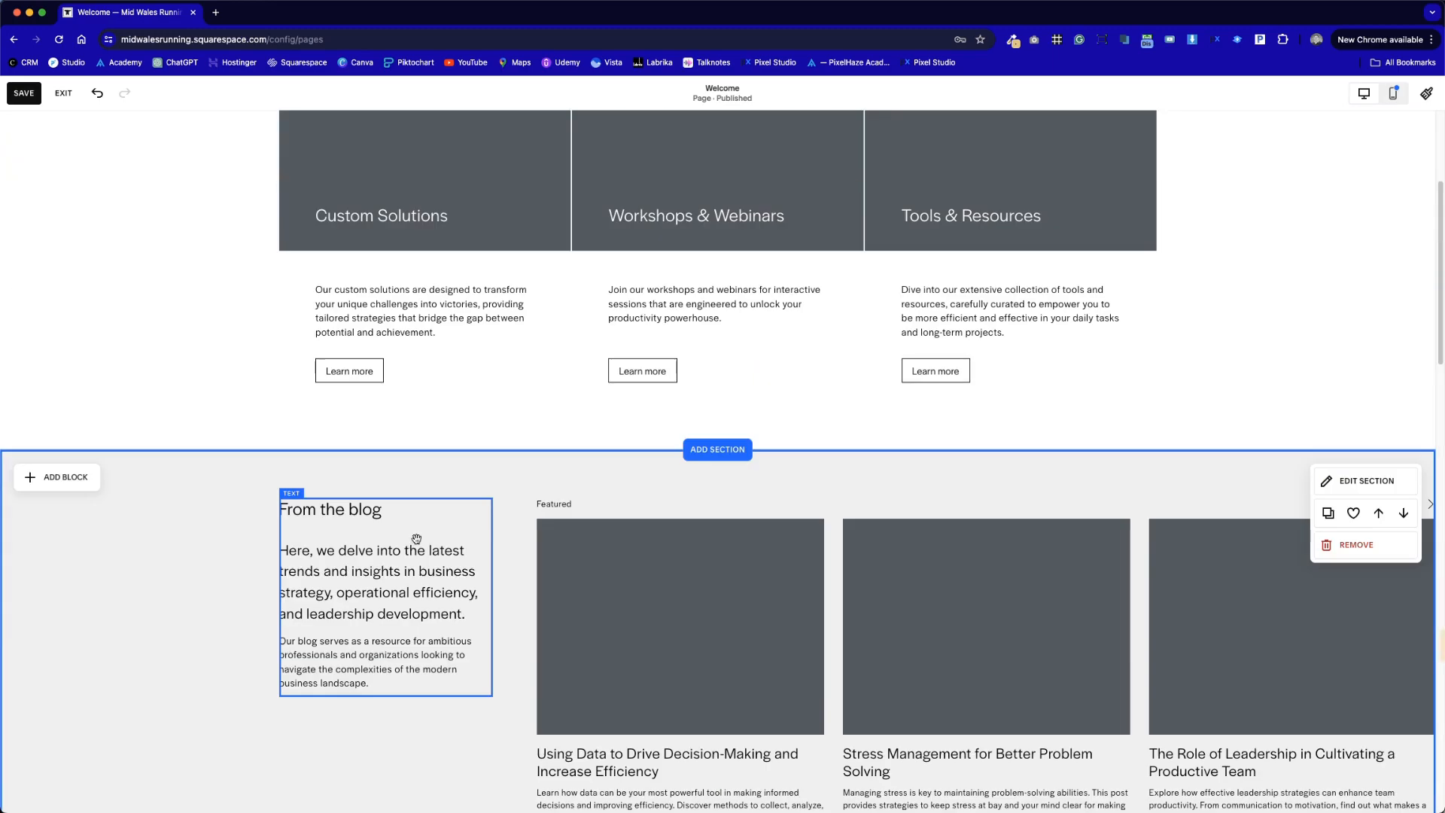